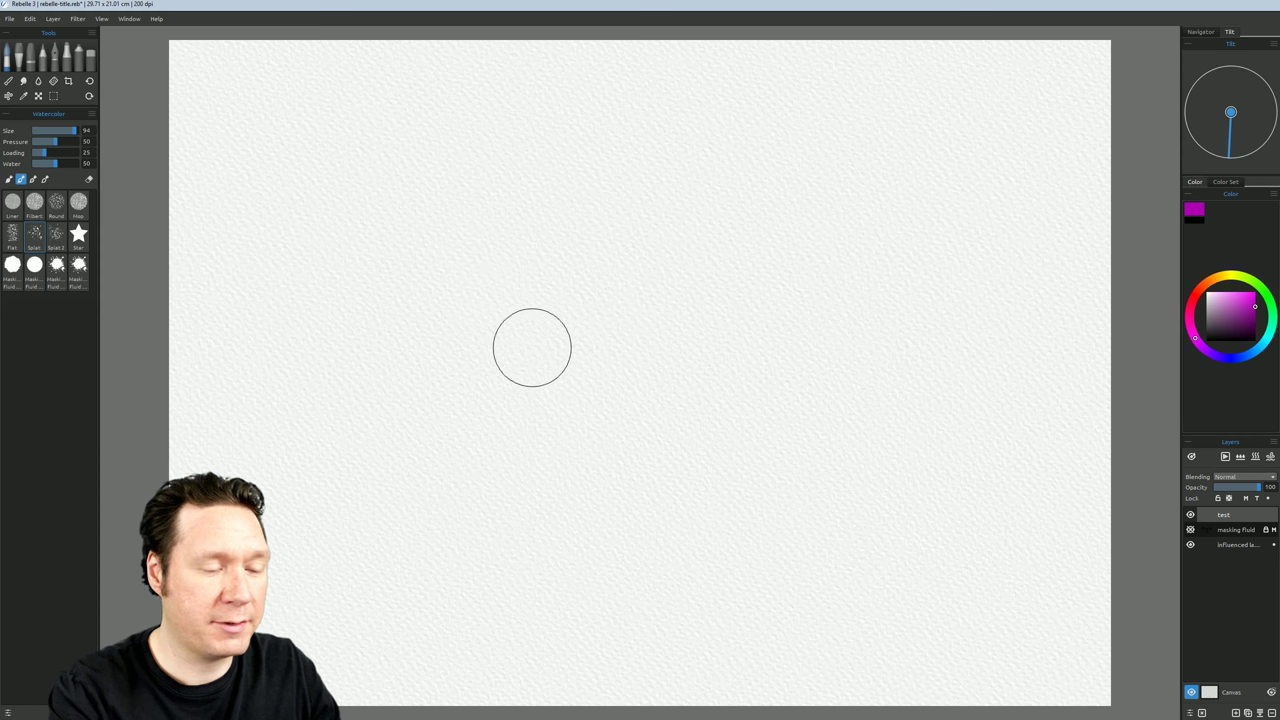
# Paint straight vertical purple strokes with the Acrylic Flat brush at size 100
pyautogui.click(20, 57)
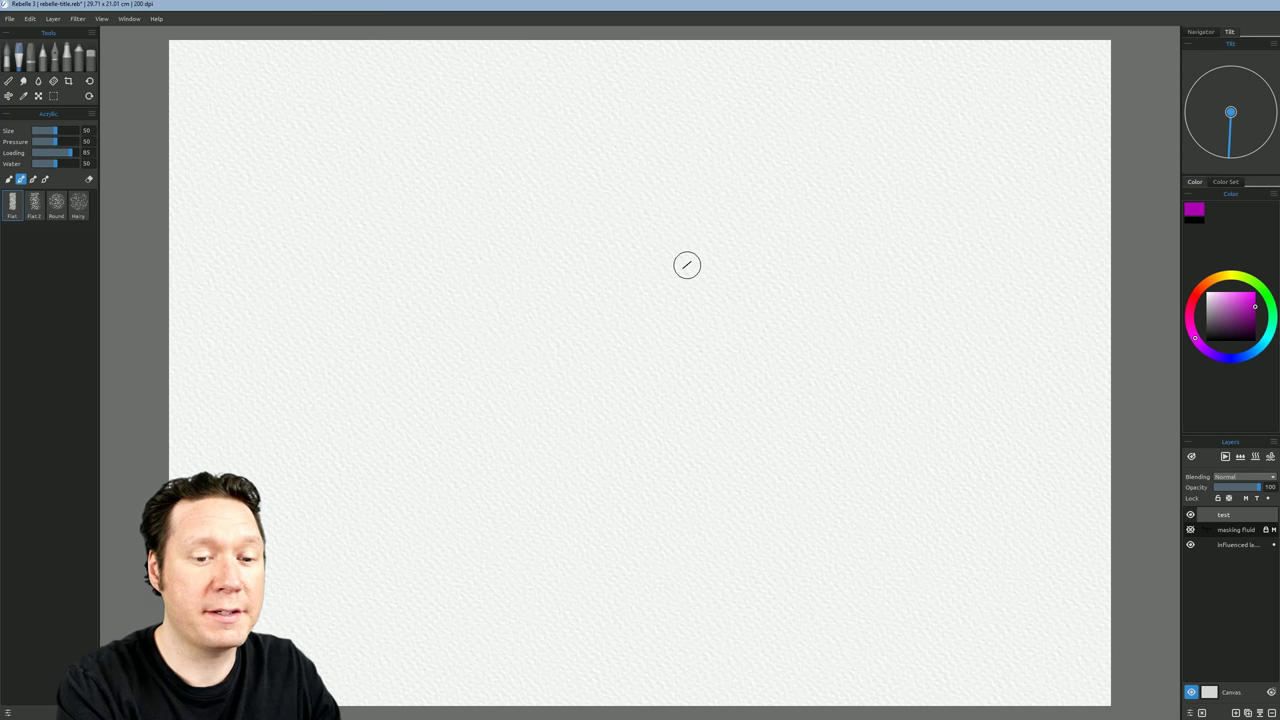
pyautogui.moveTo(720, 296); pyautogui.dragTo(761, 303)
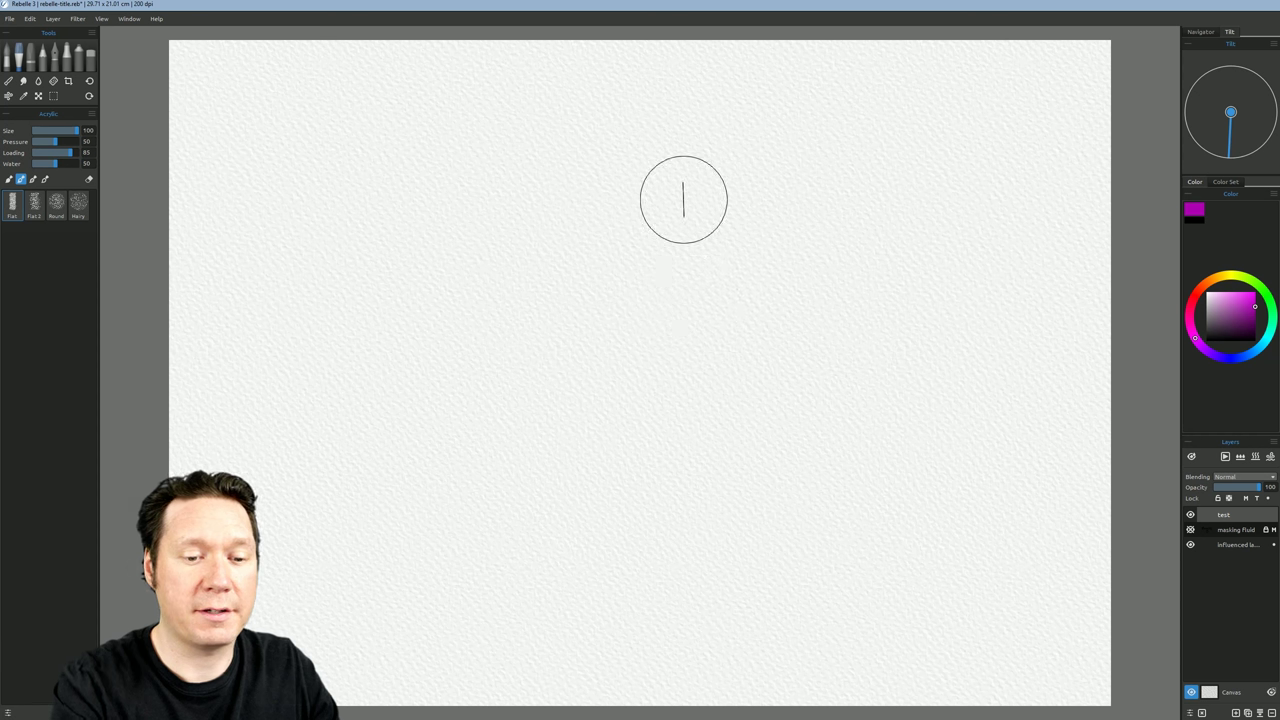
pyautogui.moveTo(684, 180); pyautogui.dragTo(690, 466)
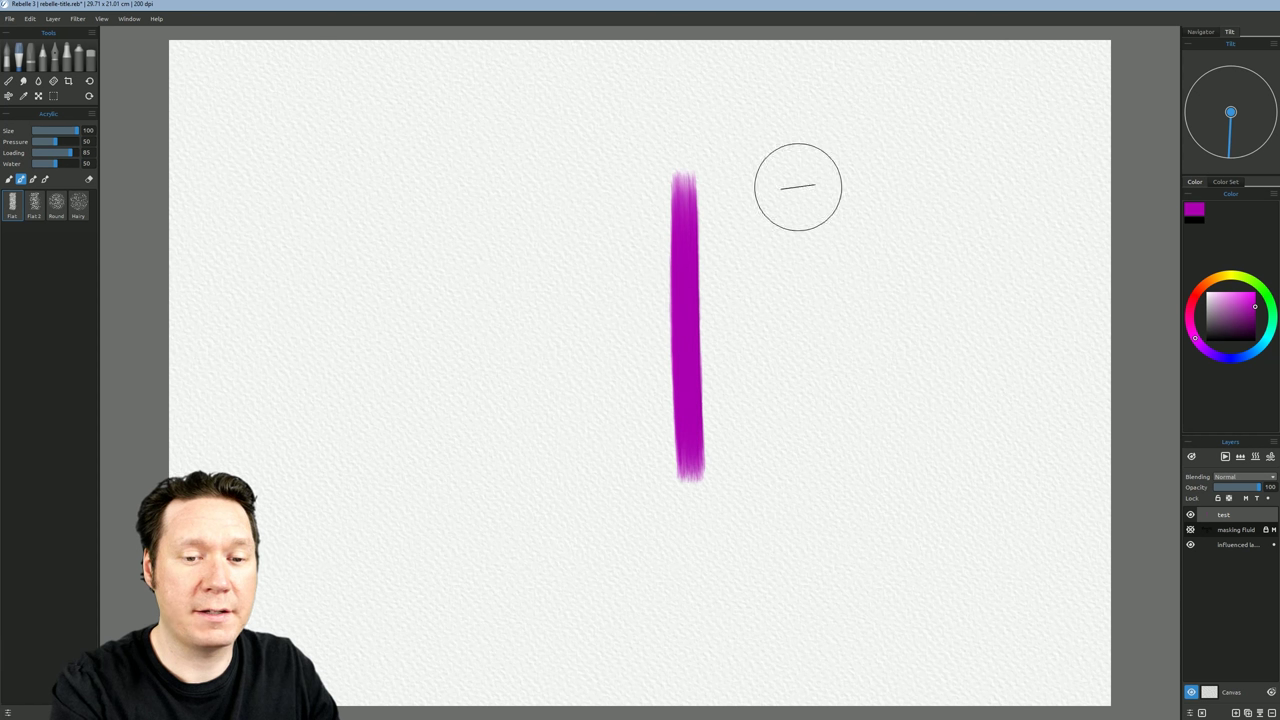
pyautogui.moveTo(800, 180); pyautogui.dragTo(798, 468)
pyautogui.moveTo(558, 160)
pyautogui.mouseDown()
pyautogui.moveTo(543, 229)
pyautogui.moveTo(545, 505)
pyautogui.mouseUp()
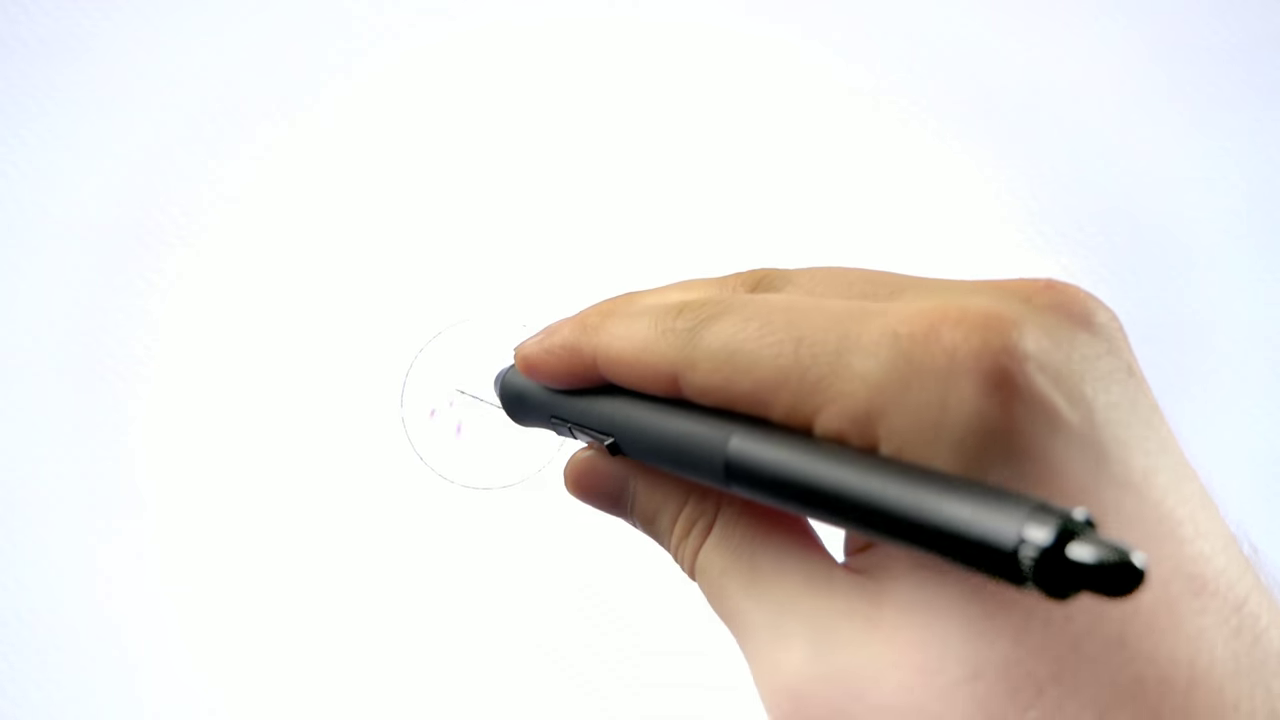
# Paint broad, curving purple strokes across the canvas with the Acrylic Flat brush, and clear the layer
pyautogui.moveTo(440, 405)
pyautogui.mouseDown()
pyautogui.moveTo(565, 293)
pyautogui.moveTo(667, 252)
pyautogui.moveTo(720, 297)
pyautogui.moveTo(705, 440)
pyautogui.moveTo(902, 400)
pyautogui.moveTo(873, 195)
pyautogui.moveTo(886, 137)
pyautogui.mouseUp()
pyautogui.moveTo(155, 330)
pyautogui.mouseDown()
pyautogui.moveTo(294, 213)
pyautogui.moveTo(350, 313)
pyautogui.moveTo(300, 525)
pyautogui.moveTo(506, 350)
pyautogui.moveTo(625, 525)
pyautogui.moveTo(856, 419)
pyautogui.moveTo(1160, 443)
pyautogui.mouseUp()
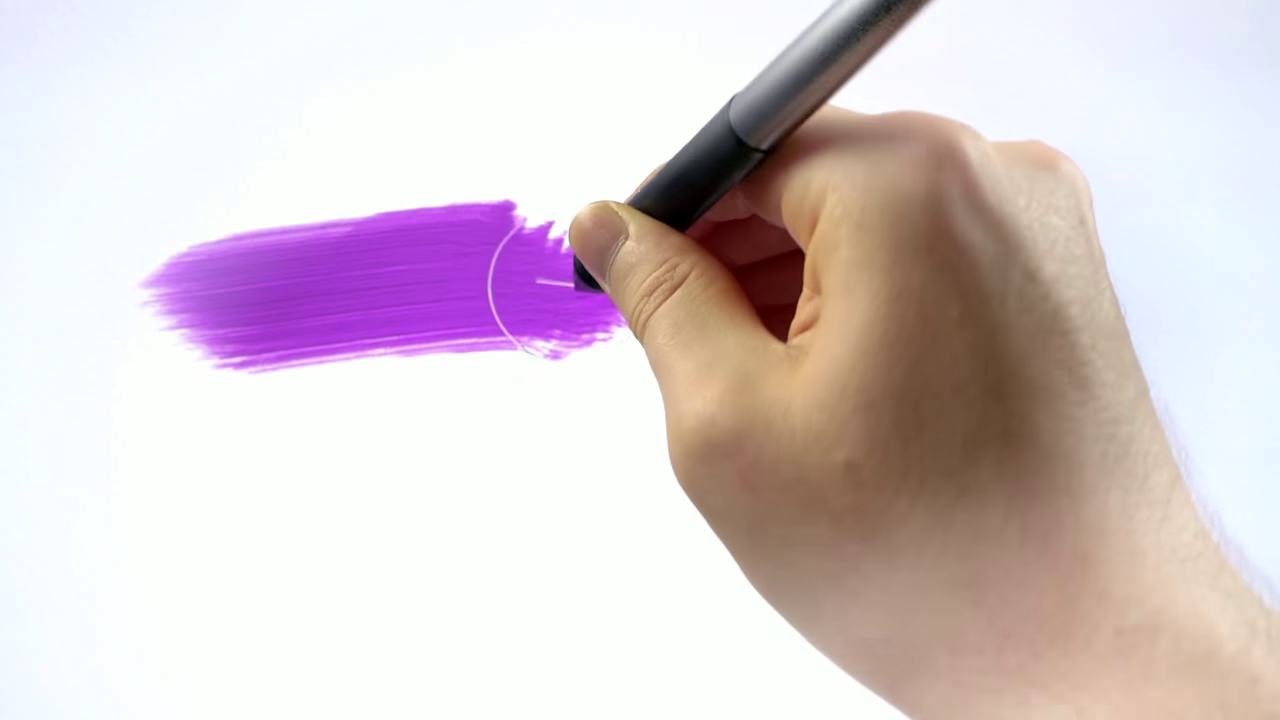
pyautogui.moveTo(543, 283)
pyautogui.mouseDown()
pyautogui.moveTo(878, 312)
pyautogui.moveTo(1000, 300)
pyautogui.moveTo(1005, 500)
pyautogui.moveTo(695, 598)
pyautogui.moveTo(580, 518)
pyautogui.moveTo(335, 522)
pyautogui.moveTo(260, 480)
pyautogui.moveTo(478, 455)
pyautogui.moveTo(760, 371)
pyautogui.mouseUp()
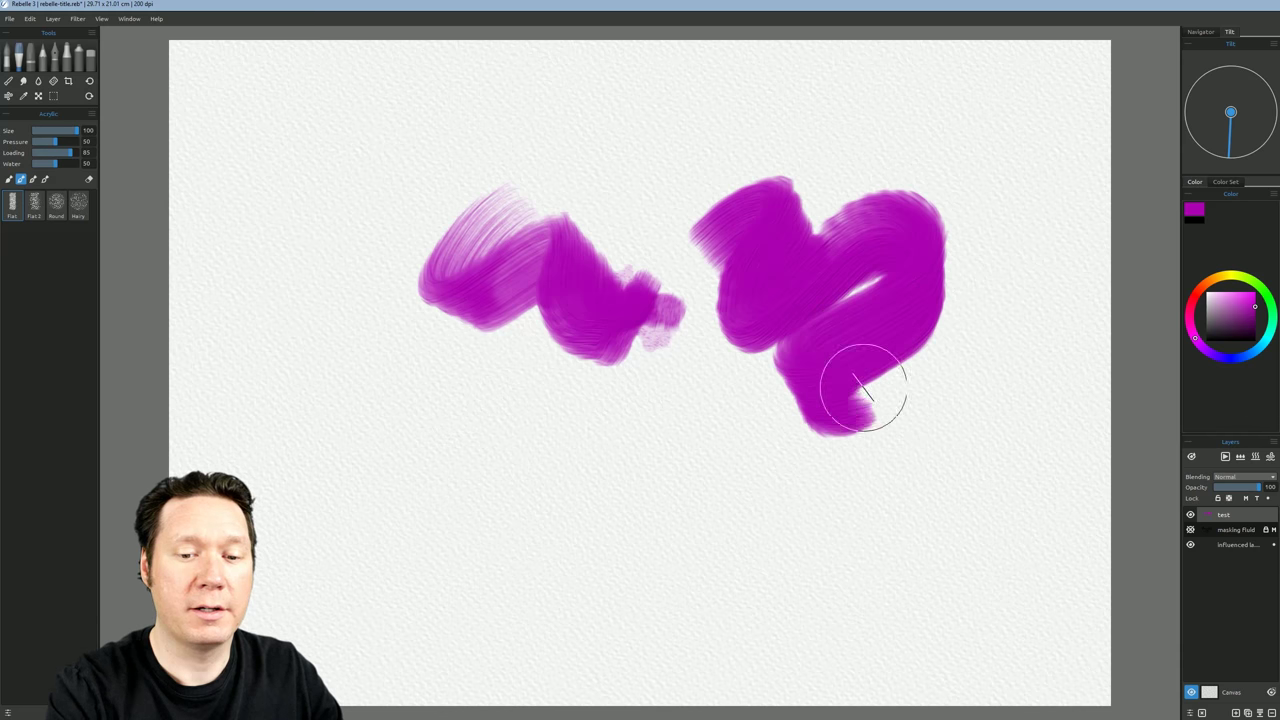
pyautogui.moveTo(863, 391)
pyautogui.mouseDown()
pyautogui.moveTo(713, 428)
pyautogui.moveTo(652, 504)
pyautogui.moveTo(538, 465)
pyautogui.moveTo(433, 521)
pyautogui.moveTo(337, 492)
pyautogui.moveTo(335, 443)
pyautogui.mouseUp()
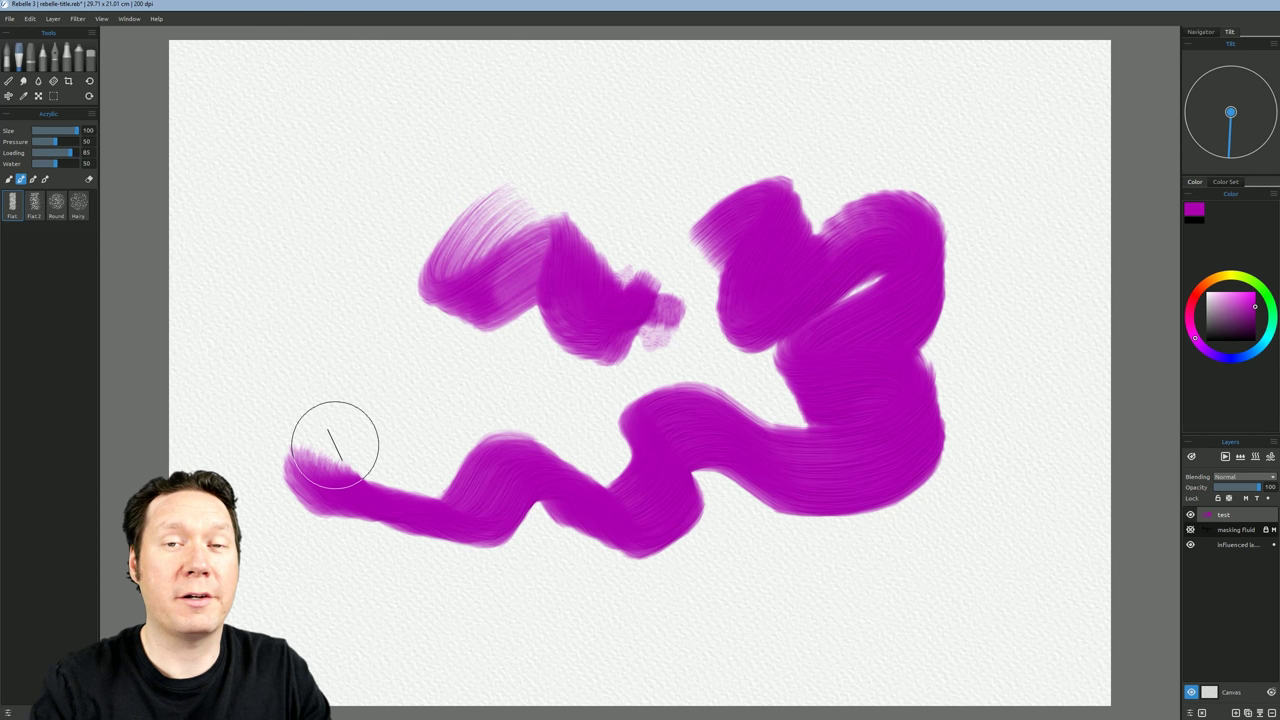
pyautogui.press('Delete')
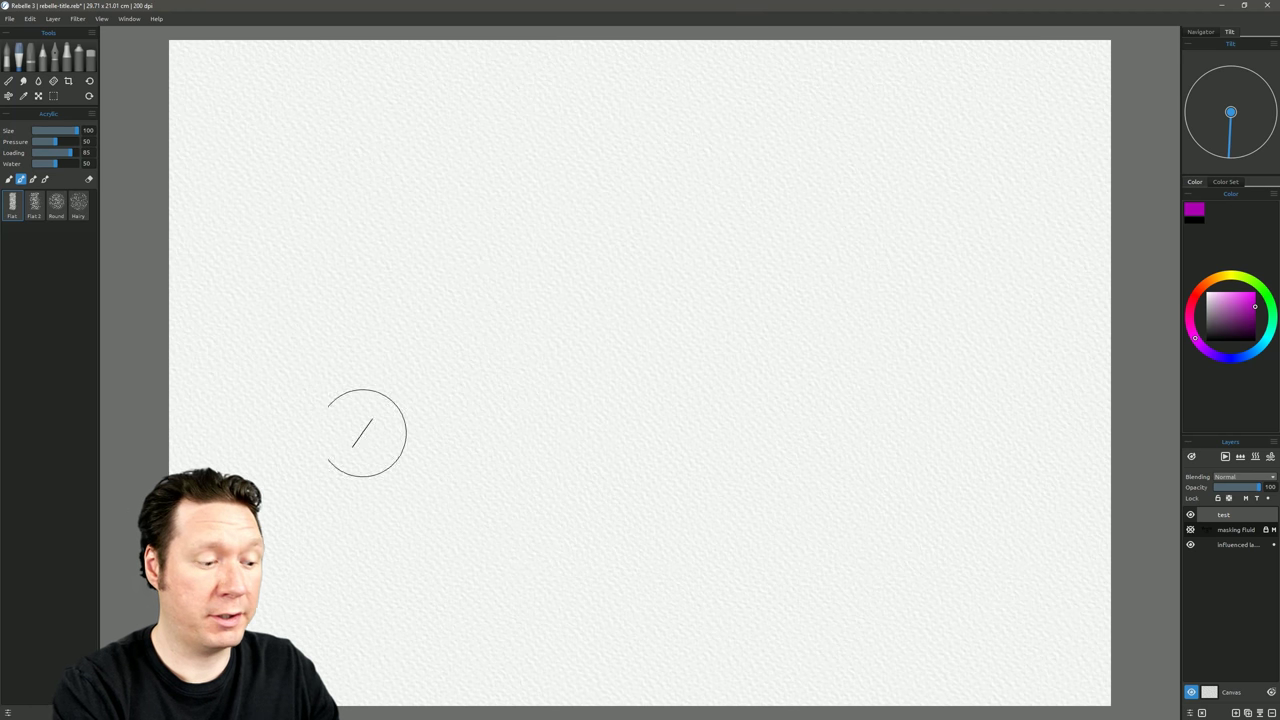
# Open the Brush Creator for the Flat brush and view its Rotation options without changing them
pyautogui.click(8, 713)
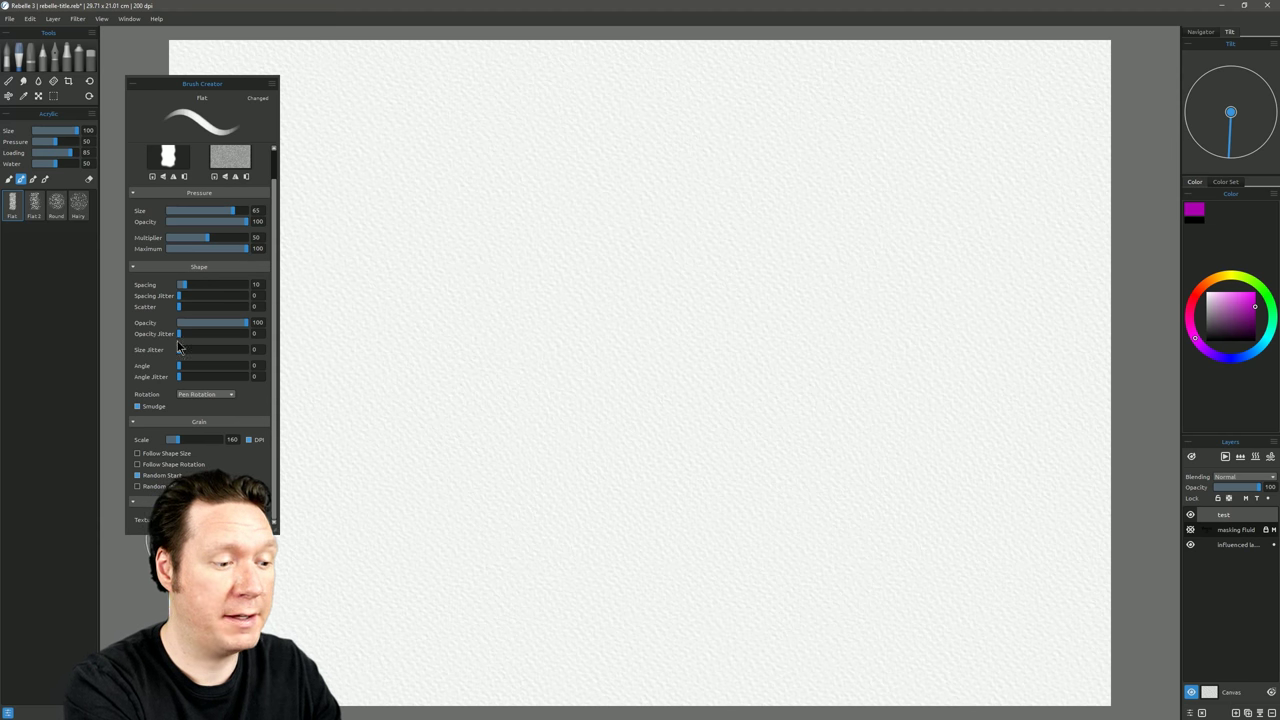
pyautogui.click(205, 395)
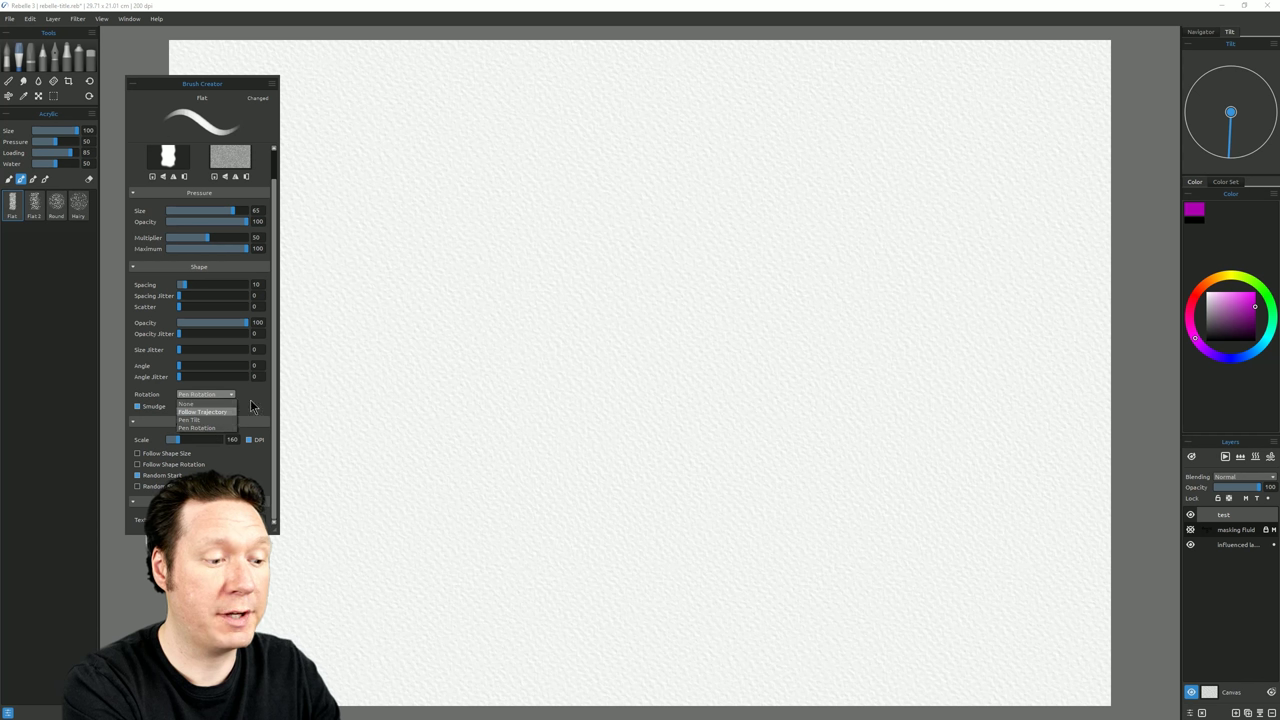
pyautogui.click(250, 407)
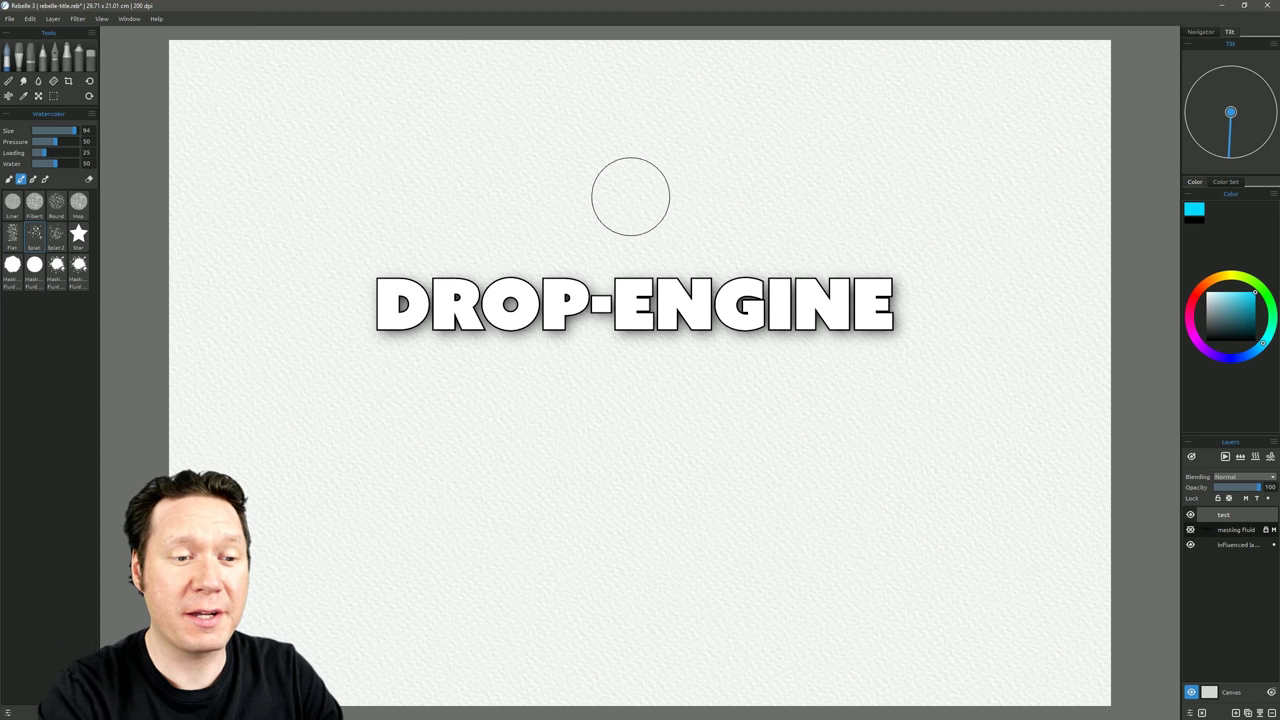
# Splatter a cyan cloud across the upper canvas with the watercolor Splat brush and set Water to 100
pyautogui.moveTo(545, 196)
pyautogui.mouseDown()
pyautogui.moveTo(523, 225)
pyautogui.moveTo(552, 241)
pyautogui.moveTo(637, 212)
pyautogui.moveTo(649, 264)
pyautogui.moveTo(735, 234)
pyautogui.moveTo(792, 258)
pyautogui.moveTo(675, 223)
pyautogui.moveTo(534, 233)
pyautogui.moveTo(512, 288)
pyautogui.moveTo(667, 285)
pyautogui.moveTo(769, 239)
pyautogui.moveTo(684, 209)
pyautogui.moveTo(550, 245)
pyautogui.moveTo(499, 285)
pyautogui.moveTo(719, 276)
pyautogui.moveTo(803, 254)
pyautogui.moveTo(741, 233)
pyautogui.moveTo(590, 244)
pyautogui.moveTo(498, 277)
pyautogui.moveTo(682, 293)
pyautogui.moveTo(772, 270)
pyautogui.moveTo(754, 249)
pyautogui.moveTo(589, 268)
pyautogui.moveTo(512, 249)
pyautogui.moveTo(491, 263)
pyautogui.moveTo(535, 288)
pyautogui.mouseUp()
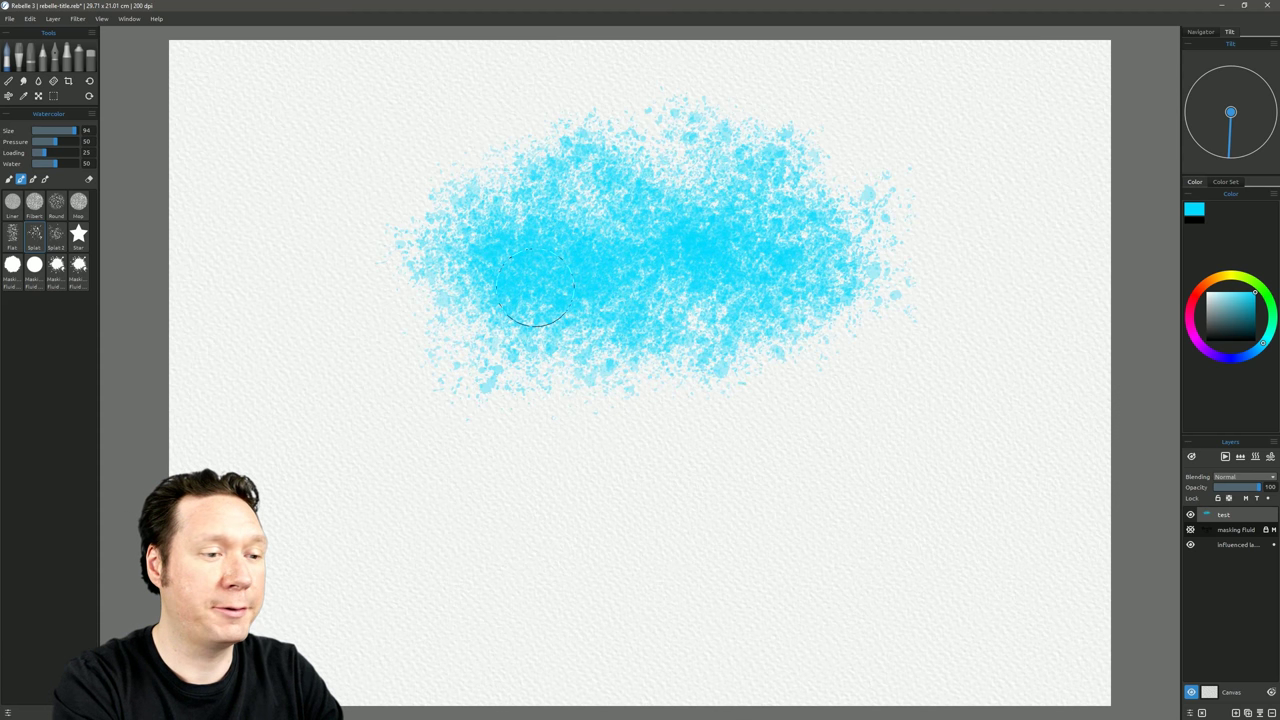
pyautogui.click(37, 240)
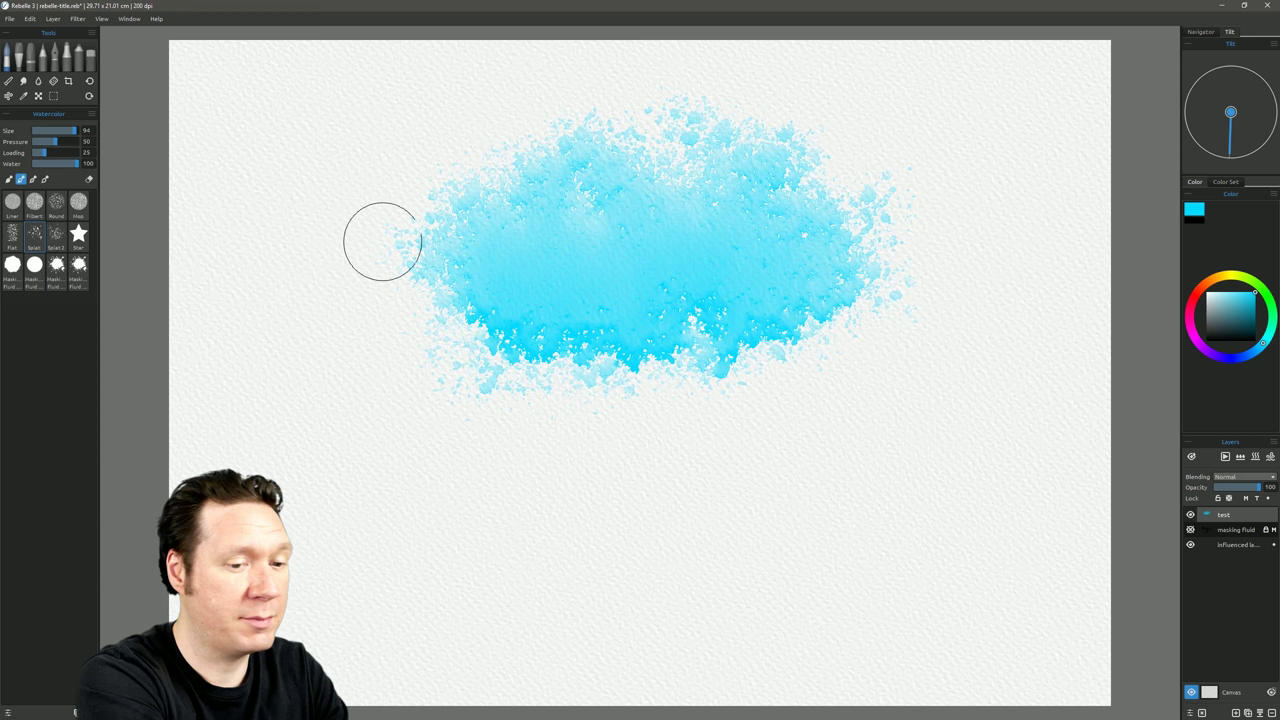
# Splatter purple along the cloud's lower edge and green over its left and right parts with the Splat brush
pyautogui.click(1209, 352)
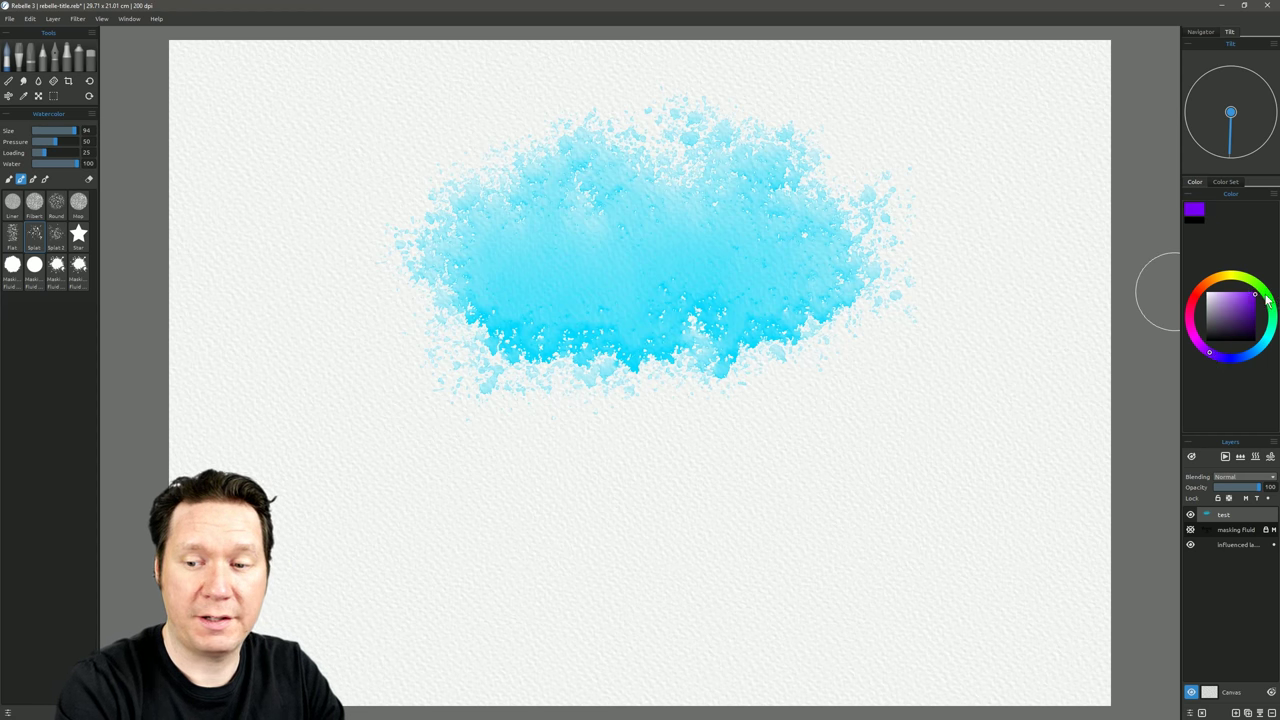
pyautogui.moveTo(536, 290)
pyautogui.mouseDown()
pyautogui.moveTo(620, 320)
pyautogui.moveTo(780, 300)
pyautogui.moveTo(800, 260)
pyautogui.moveTo(895, 350)
pyautogui.mouseUp()
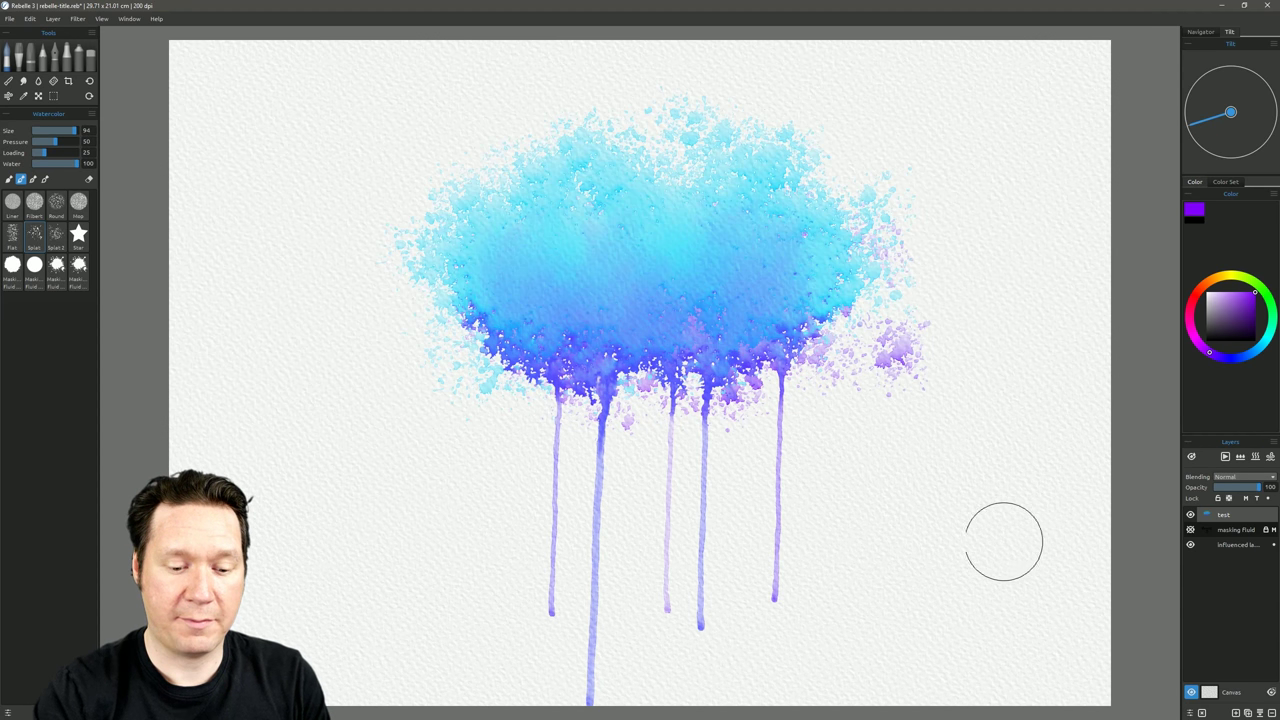
pyautogui.moveTo(548, 371); pyautogui.dragTo(608, 362)
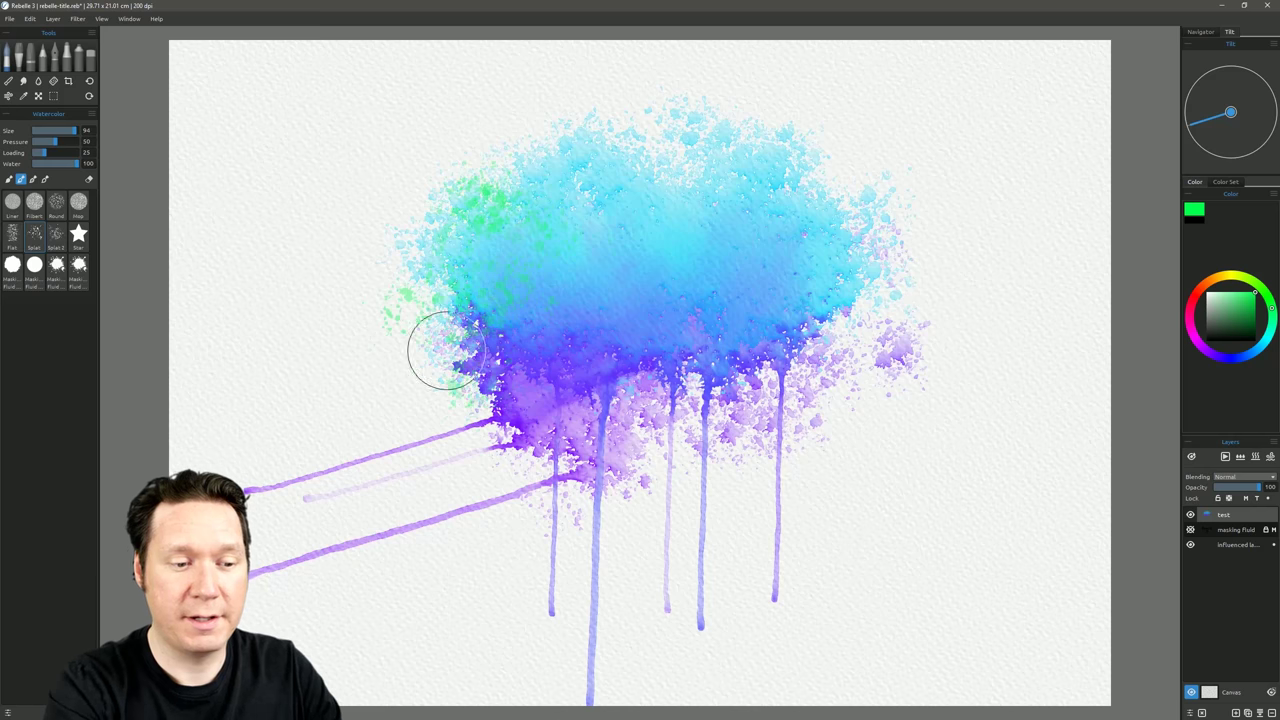
pyautogui.moveTo(670, 185)
pyautogui.mouseDown()
pyautogui.moveTo(498, 307)
pyautogui.moveTo(530, 415)
pyautogui.moveTo(530, 330)
pyautogui.moveTo(480, 200)
pyautogui.mouseUp()
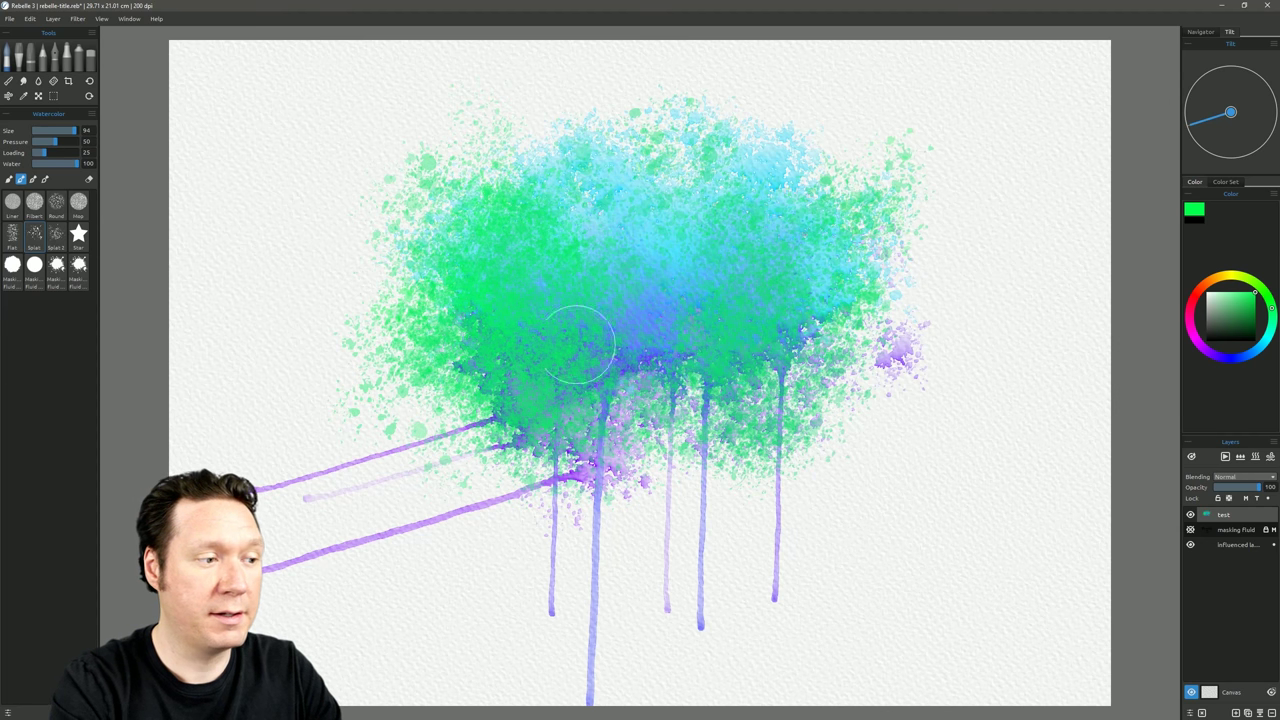
# Blow the wet paint on the cloud's left side outward into branching streaks with the Blow tool
pyautogui.click(9, 96)
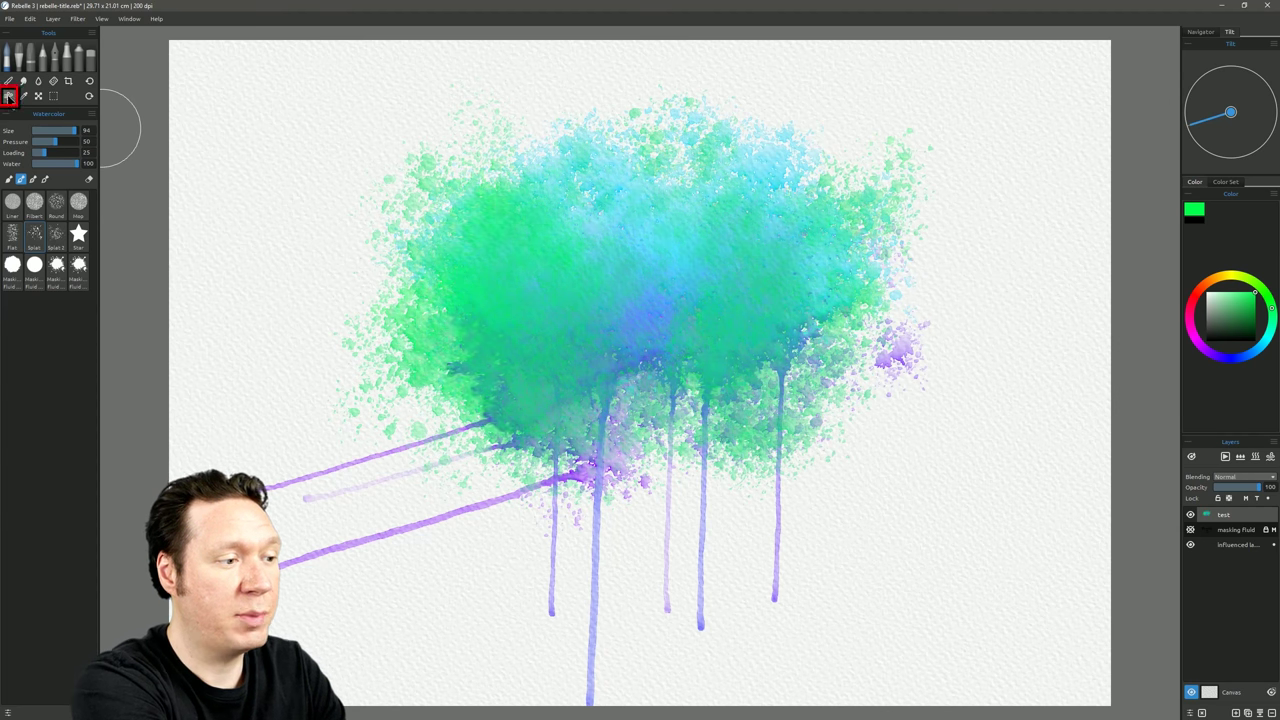
pyautogui.click(9, 96)
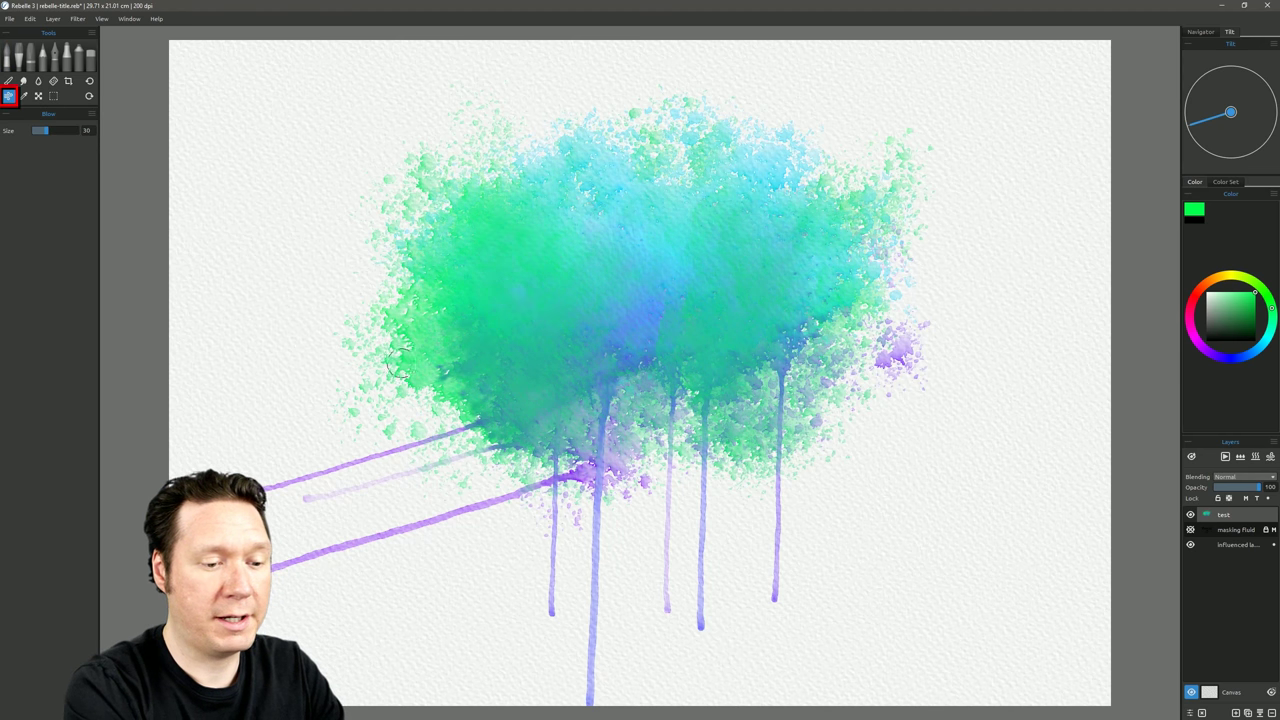
pyautogui.moveTo(468, 375); pyautogui.dragTo(360, 370)
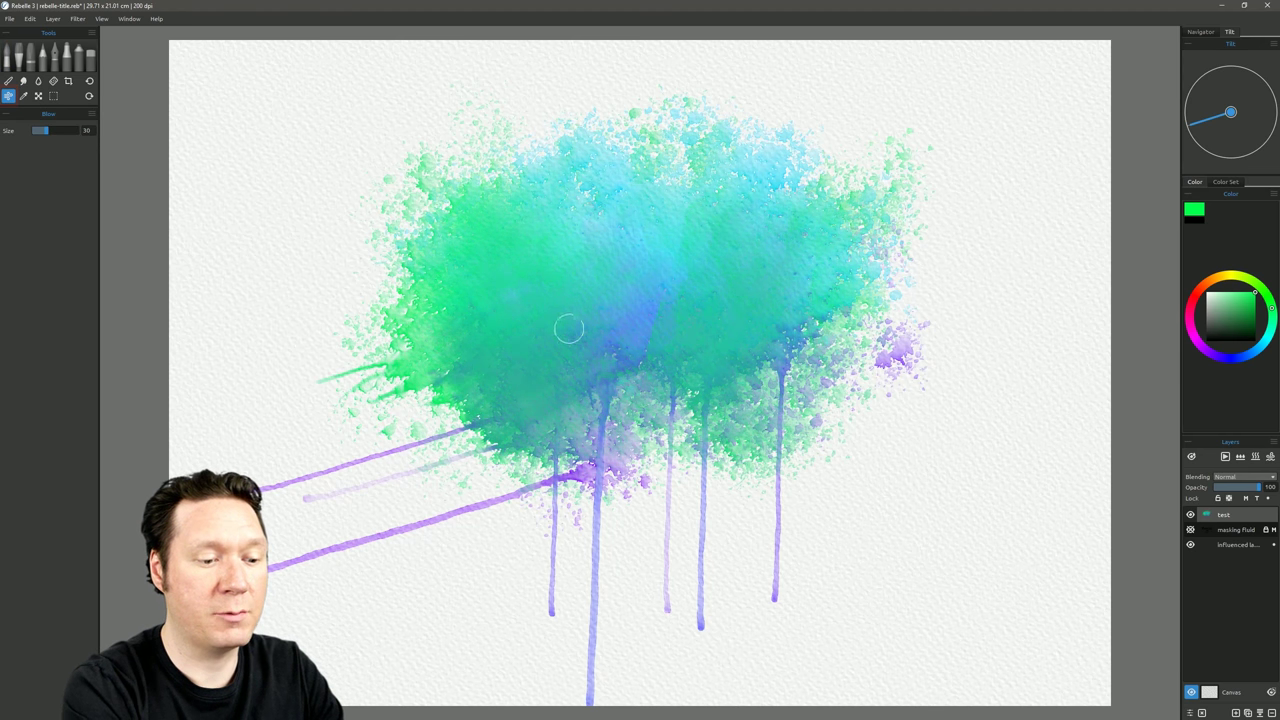
pyautogui.moveTo(584, 323)
pyautogui.mouseDown()
pyautogui.moveTo(516, 317)
pyautogui.moveTo(534, 322)
pyautogui.moveTo(298, 414)
pyautogui.moveTo(589, 314)
pyautogui.moveTo(485, 349)
pyautogui.mouseUp()
pyautogui.moveTo(392, 487)
pyautogui.mouseDown()
pyautogui.moveTo(371, 456)
pyautogui.moveTo(353, 340)
pyautogui.moveTo(334, 447)
pyautogui.moveTo(331, 371)
pyautogui.moveTo(338, 477)
pyautogui.moveTo(390, 413)
pyautogui.mouseUp()
pyautogui.moveTo(325, 476)
pyautogui.mouseDown()
pyautogui.moveTo(314, 520)
pyautogui.moveTo(323, 503)
pyautogui.moveTo(276, 356)
pyautogui.moveTo(222, 292)
pyautogui.mouseUp()
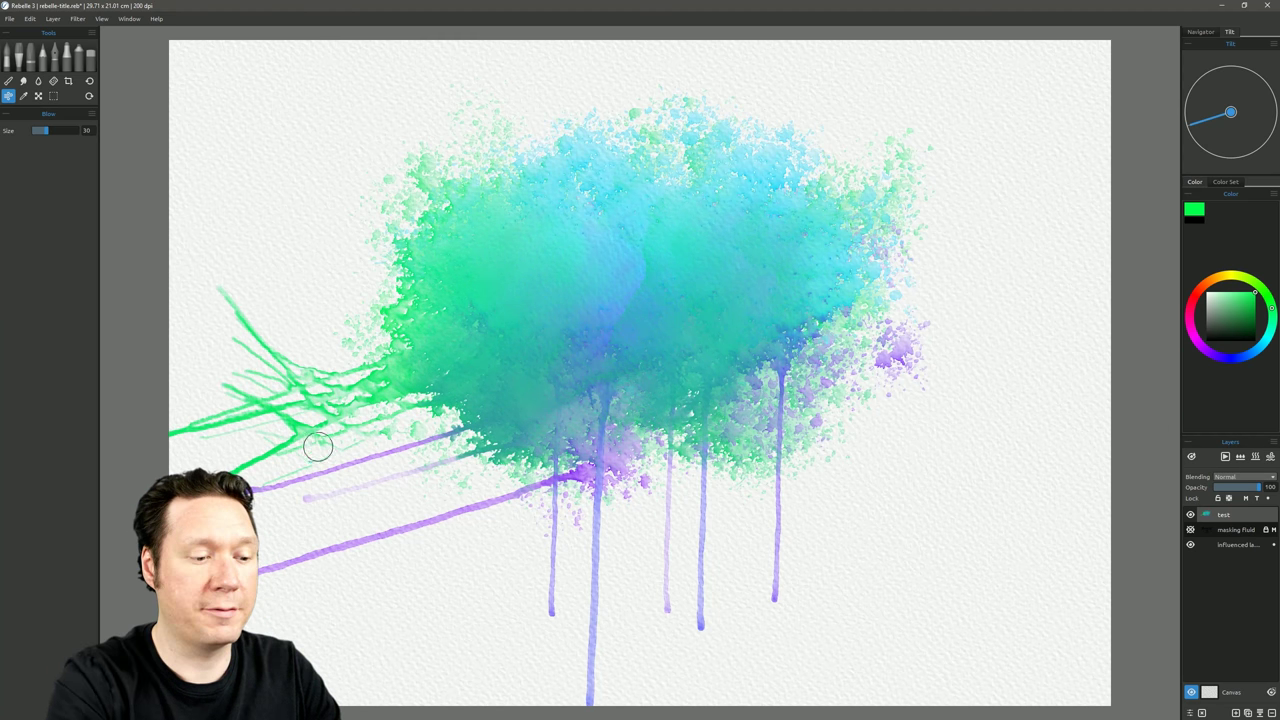
pyautogui.moveTo(318, 446)
pyautogui.mouseDown()
pyautogui.moveTo(316, 313)
pyautogui.moveTo(340, 439)
pyautogui.moveTo(339, 323)
pyautogui.moveTo(351, 464)
pyautogui.moveTo(376, 272)
pyautogui.moveTo(362, 490)
pyautogui.moveTo(396, 295)
pyautogui.mouseUp()
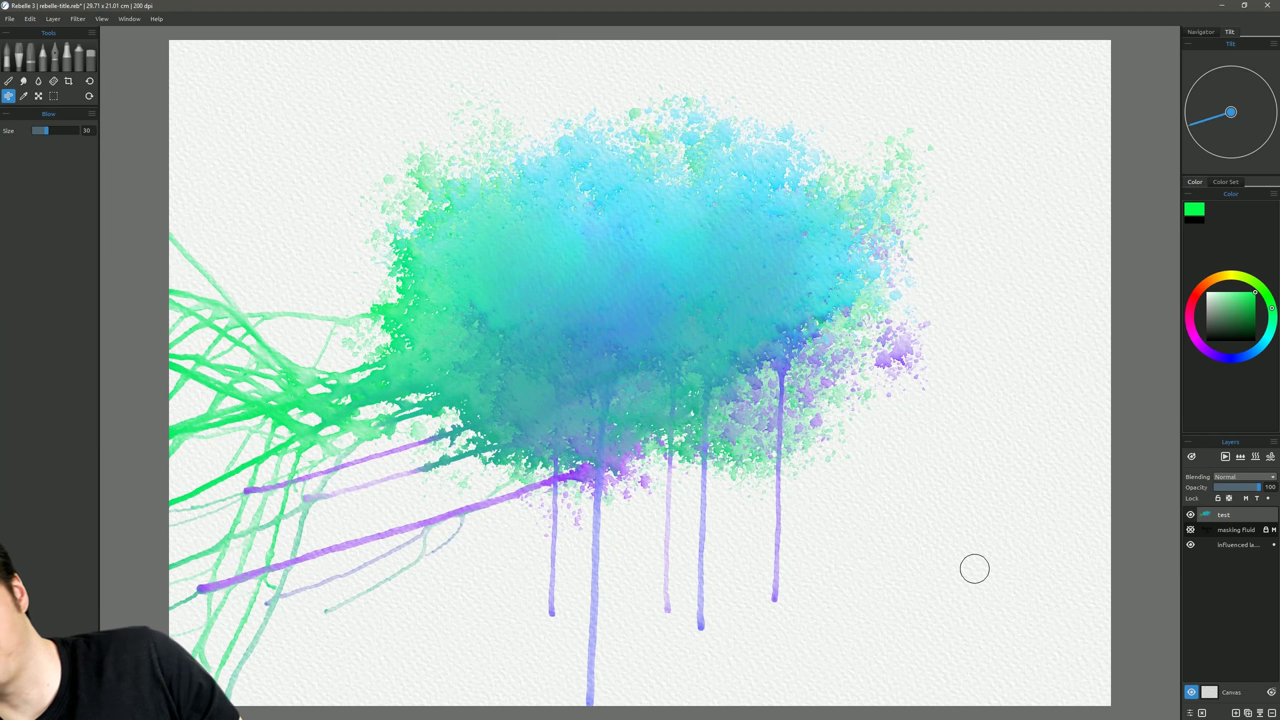
# Paint two thick black watercolor Liner strokes over the cloud and its right side, and tilt the canvas straight down
pyautogui.click(6, 58)
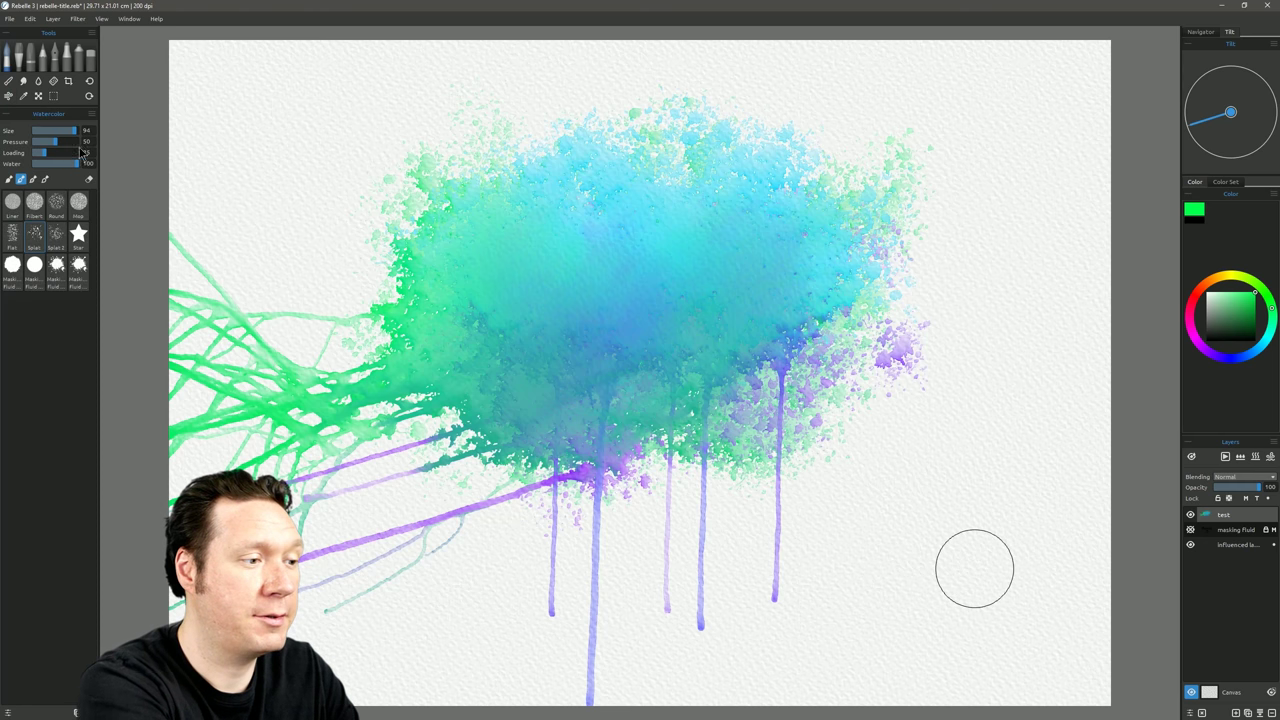
pyautogui.click(20, 216)
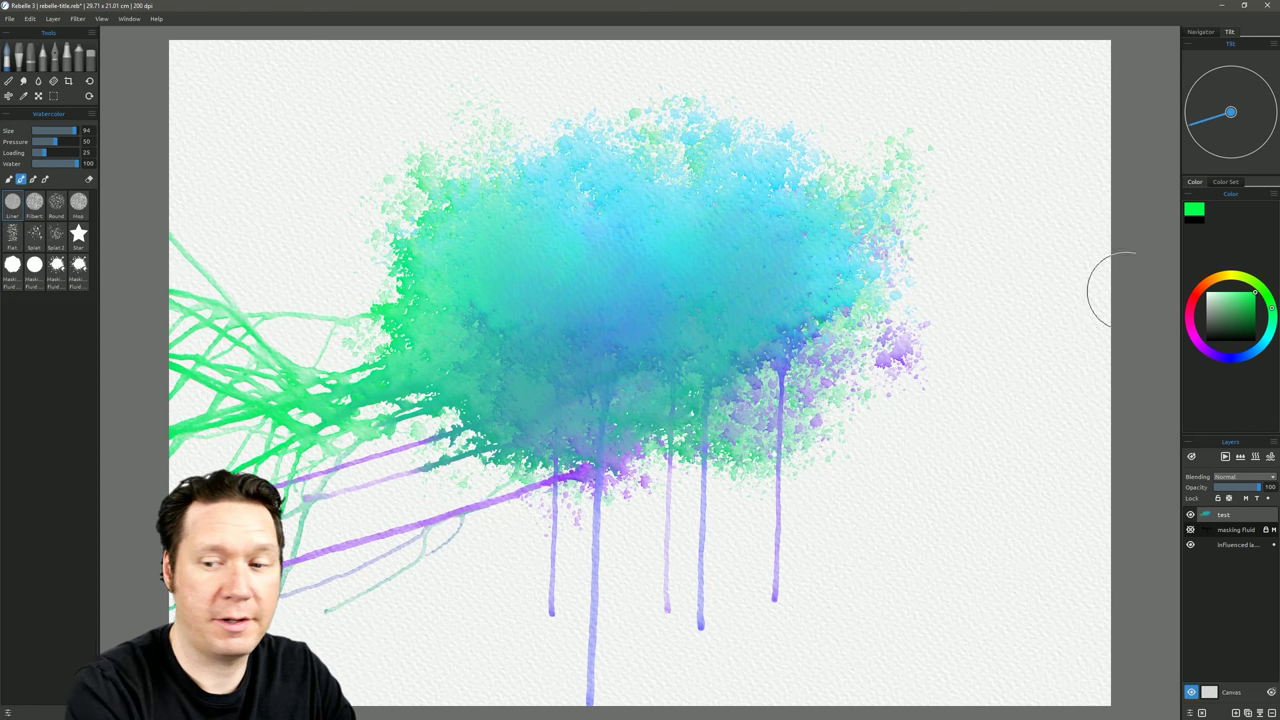
pyautogui.click(1206, 341)
pyautogui.moveTo(780, 205)
pyautogui.mouseDown()
pyautogui.moveTo(634, 294)
pyautogui.moveTo(710, 258)
pyautogui.mouseUp()
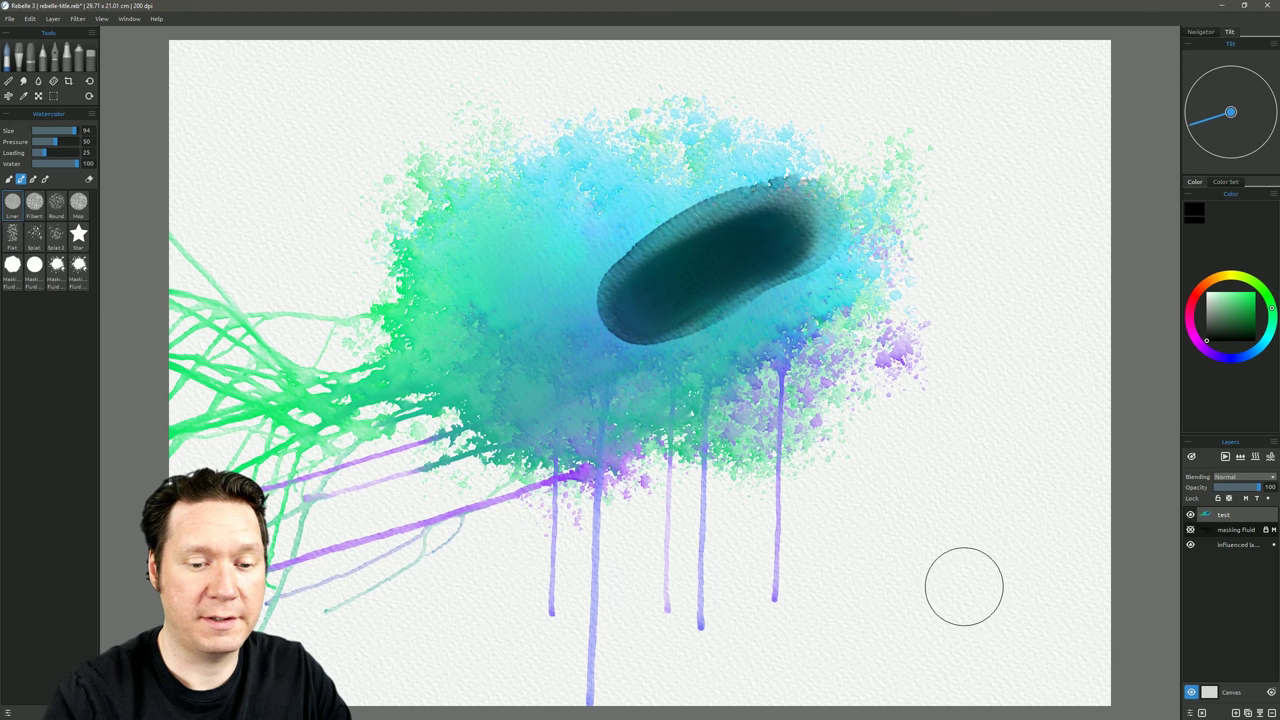
pyautogui.moveTo(894, 257); pyautogui.dragTo(990, 258)
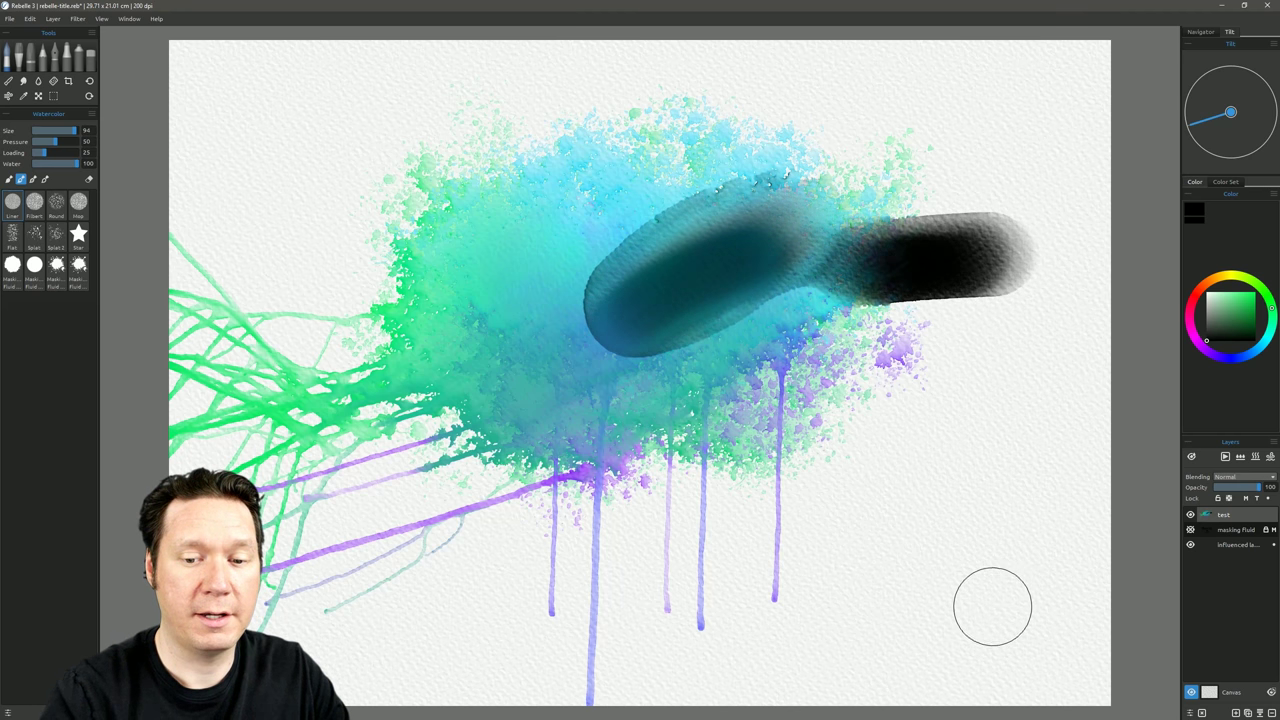
pyautogui.moveTo(1210, 127); pyautogui.dragTo(1231, 152)
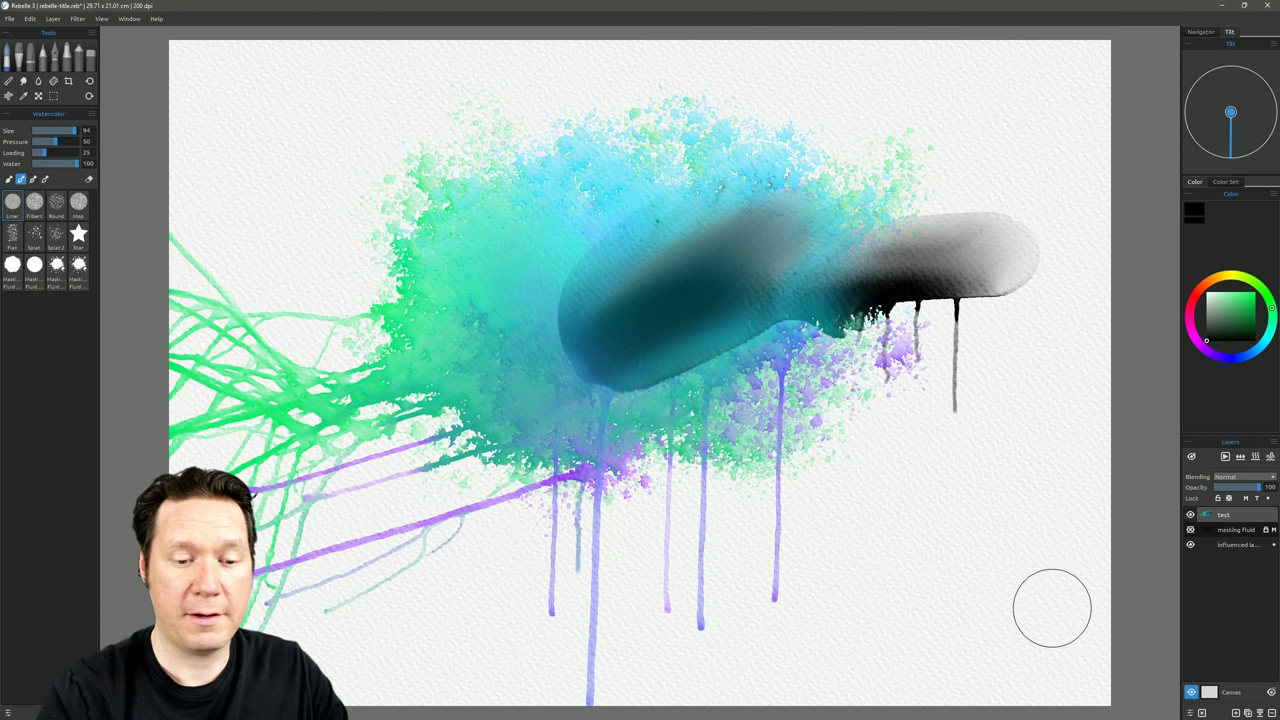
# Dry the layer and brush water below the black strokes and along the cloud's lower edge, hiding the wetness display
pyautogui.click(1271, 457)
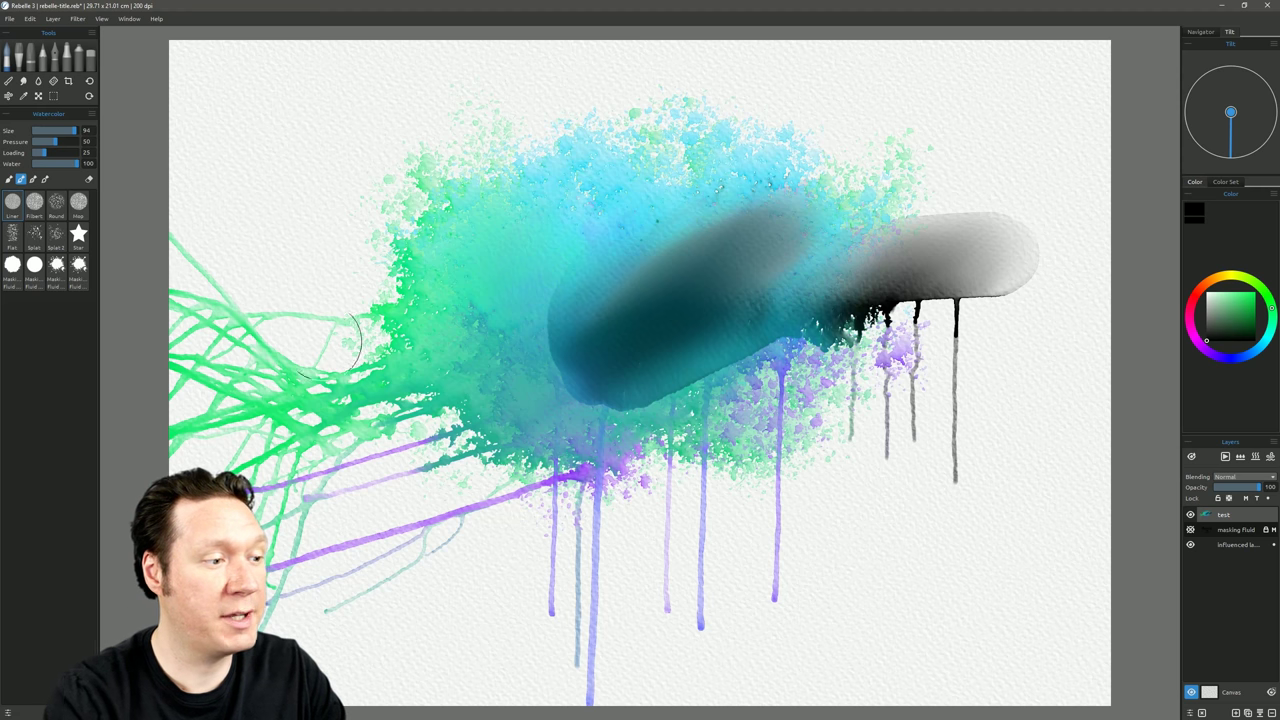
pyautogui.click(38, 82)
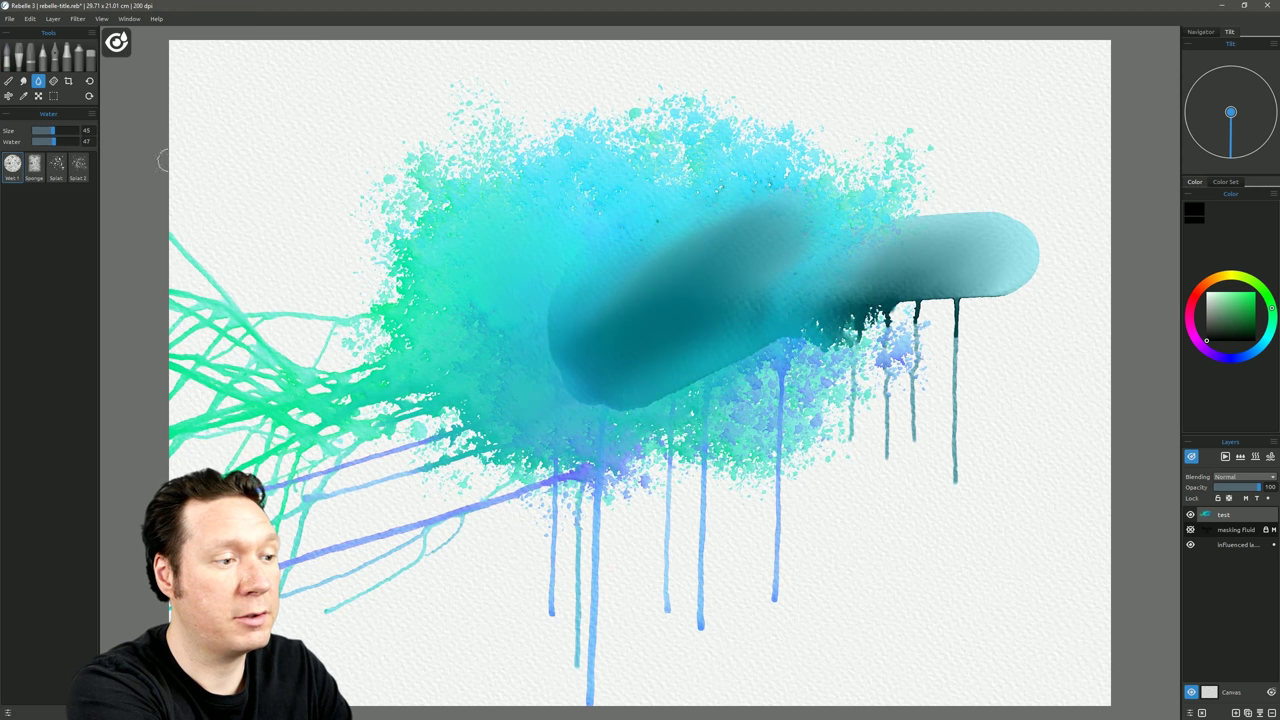
pyautogui.moveTo(897, 302)
pyautogui.mouseDown()
pyautogui.moveTo(1035, 290)
pyautogui.moveTo(880, 320)
pyautogui.moveTo(934, 341)
pyautogui.moveTo(860, 318)
pyautogui.moveTo(568, 495)
pyautogui.mouseUp()
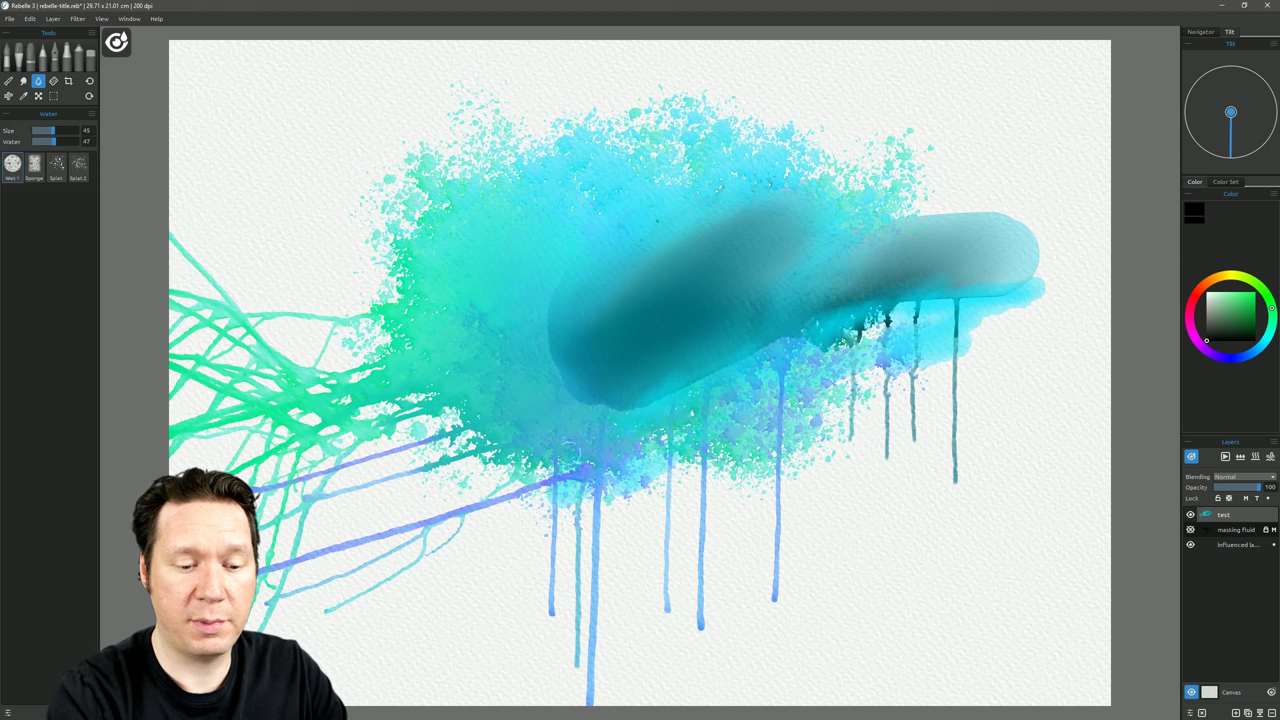
pyautogui.click(1192, 457)
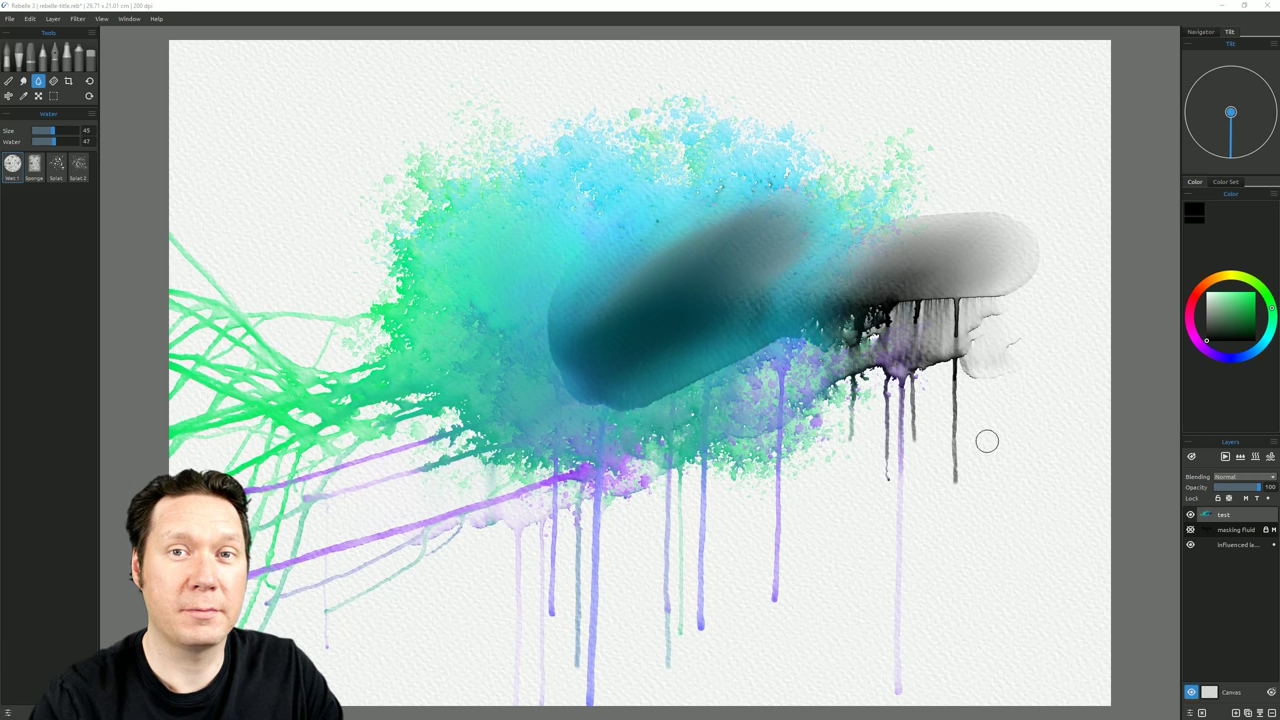
# Change the canvas texture to the Handmade paper with deckled edges
pyautogui.doubleClick(1209, 692)
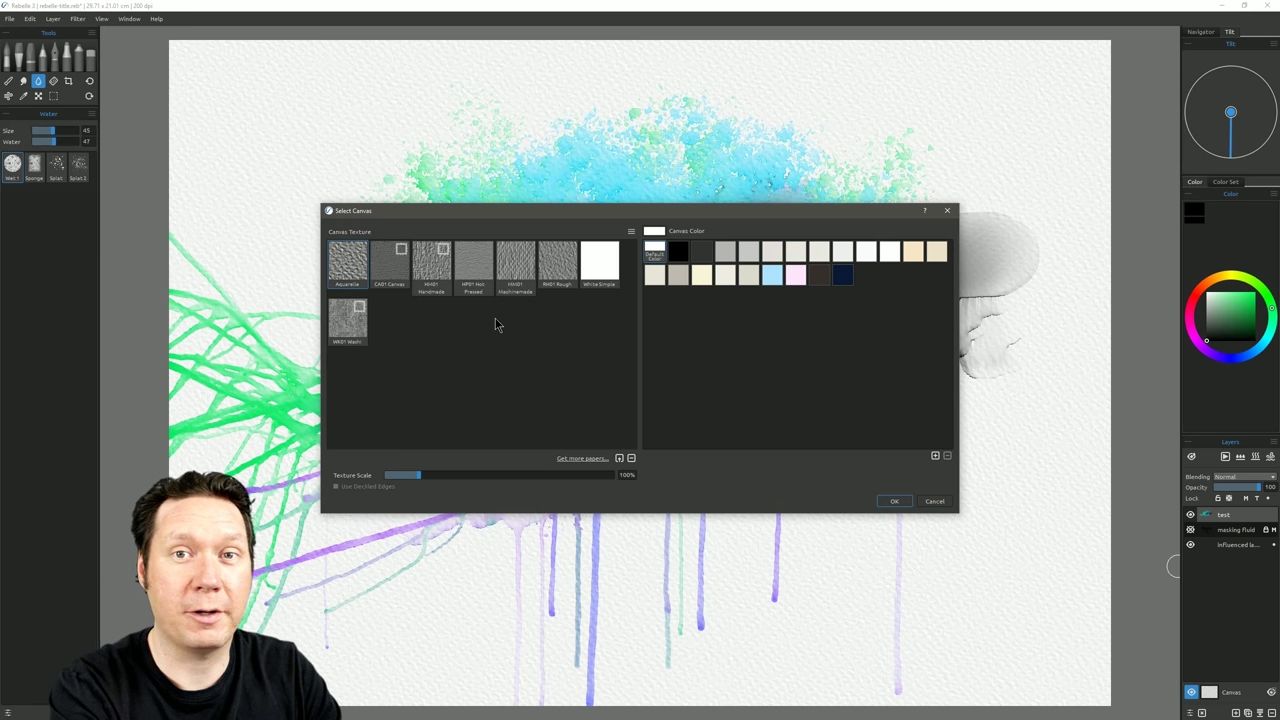
pyautogui.click(436, 273)
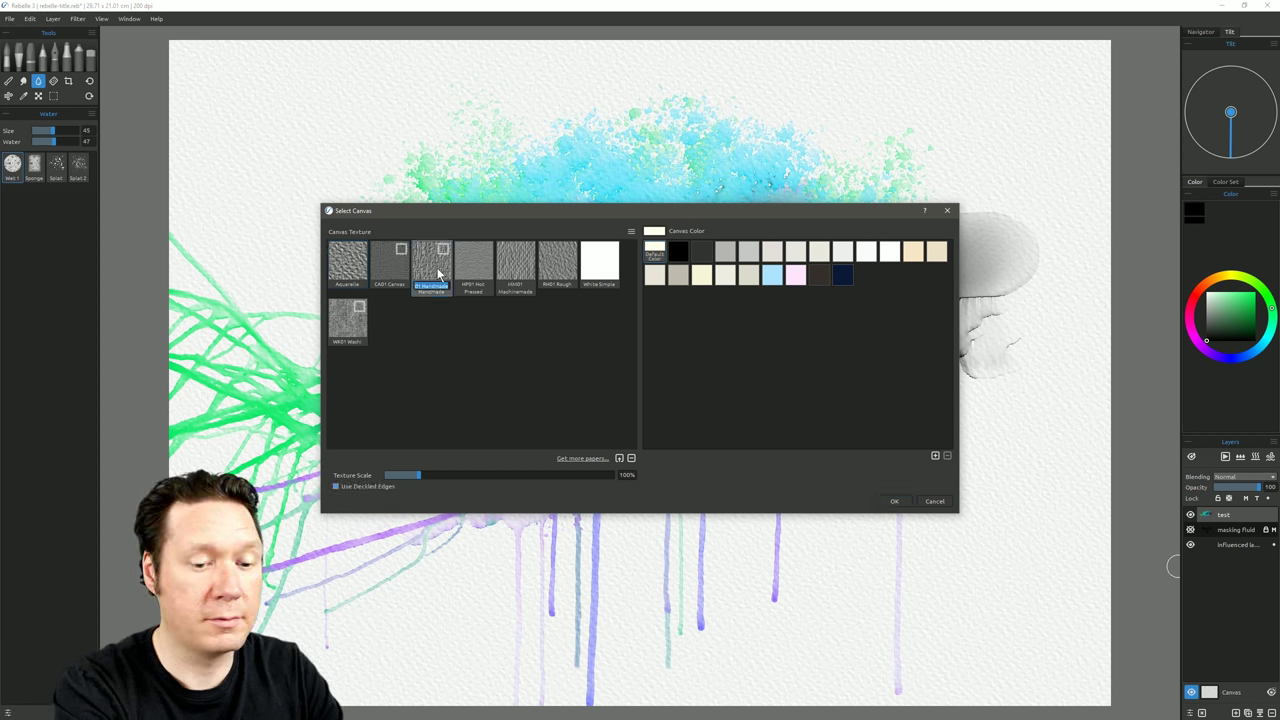
pyautogui.click(895, 501)
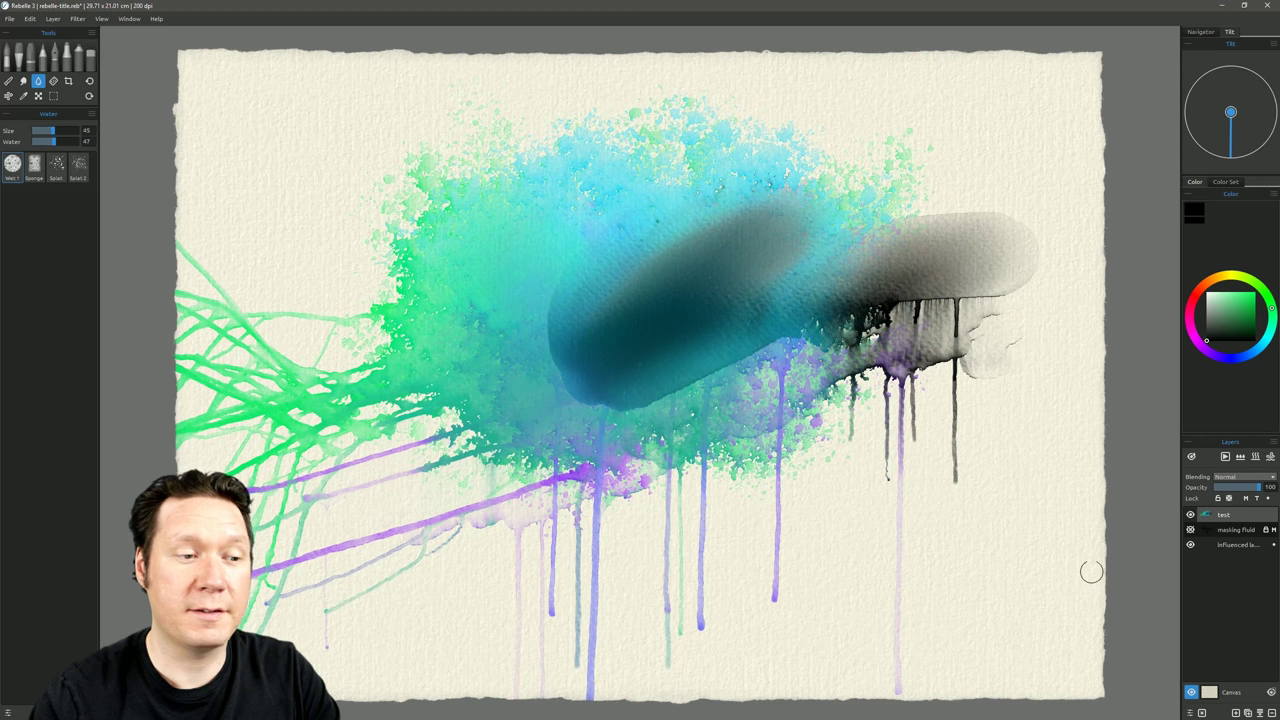
# Change the canvas texture to the Washi paper with deckled edges
pyautogui.click(1212, 693)
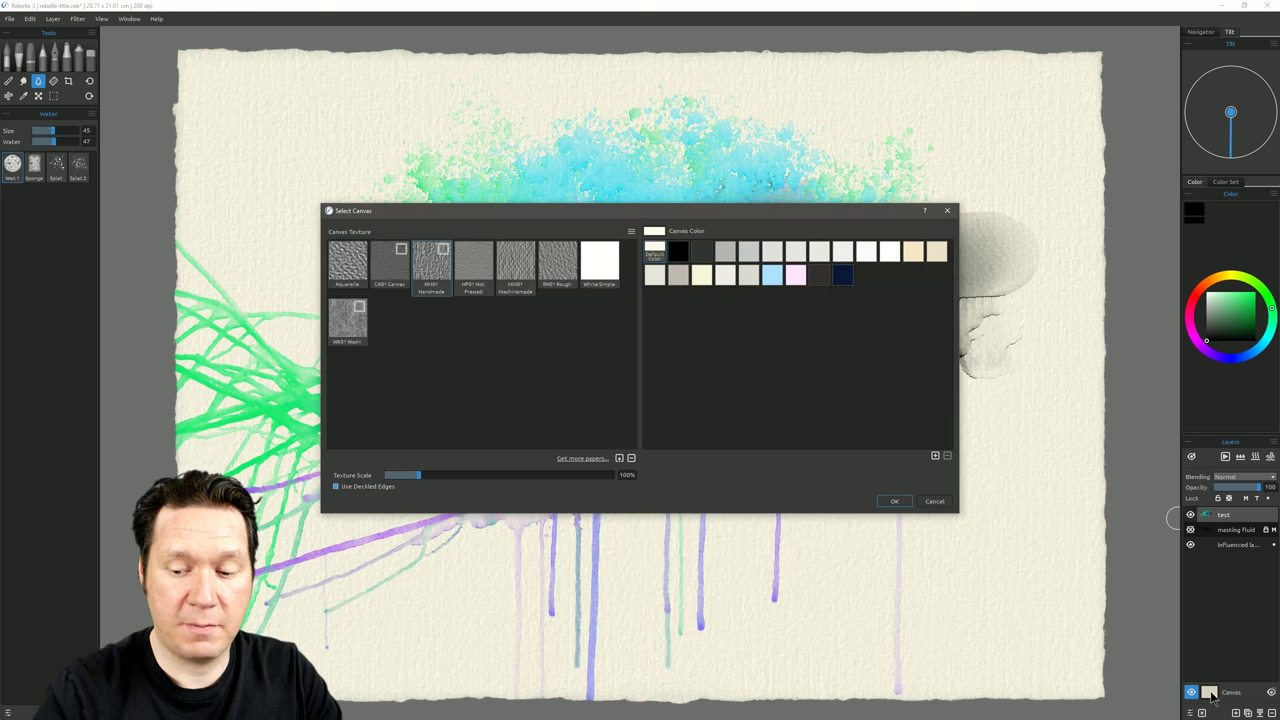
pyautogui.doubleClick(352, 330)
pyautogui.click(894, 501)
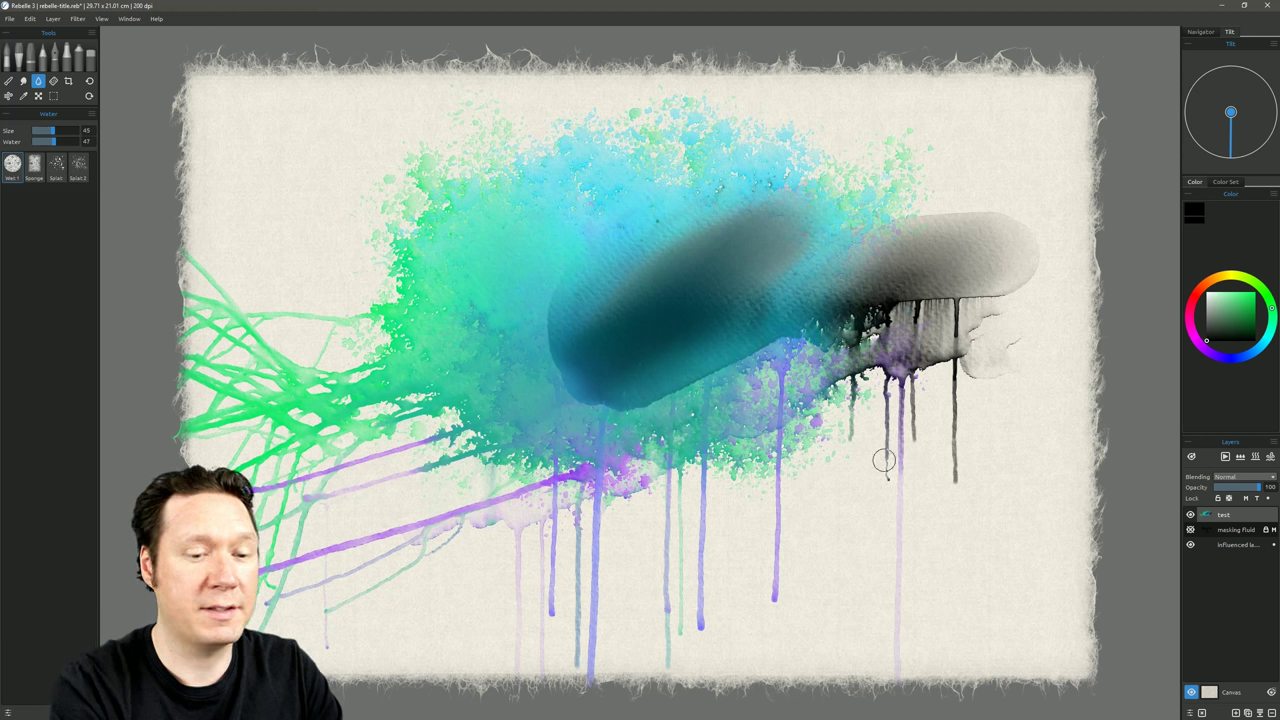
# Replace the deckled Washi paper with the Aquarelle canvas texture
pyautogui.click(1212, 694)
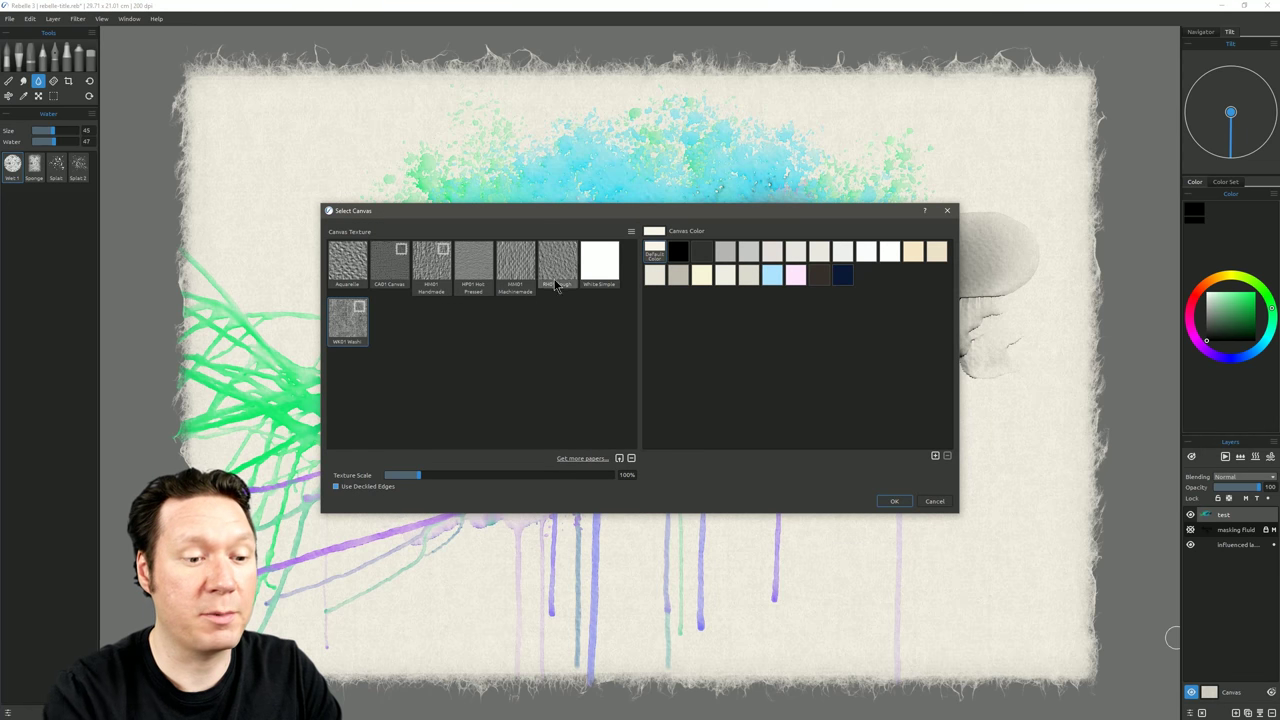
pyautogui.click(350, 262)
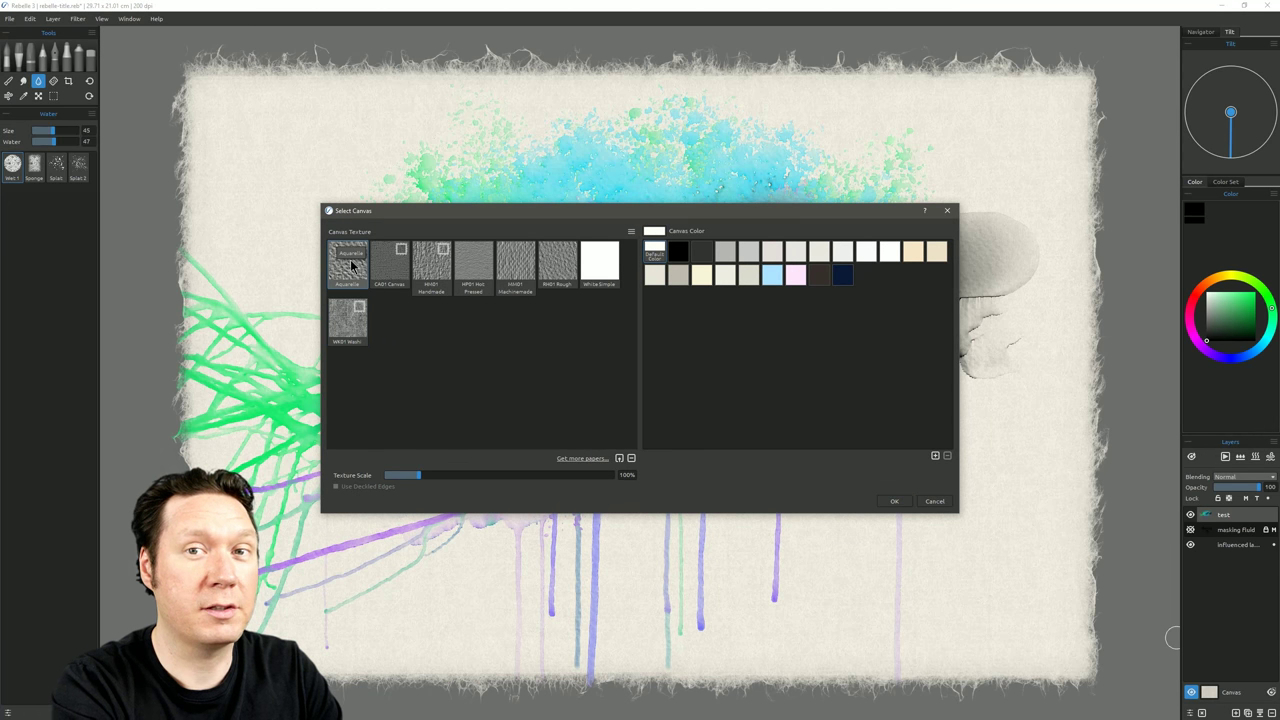
pyautogui.click(894, 501)
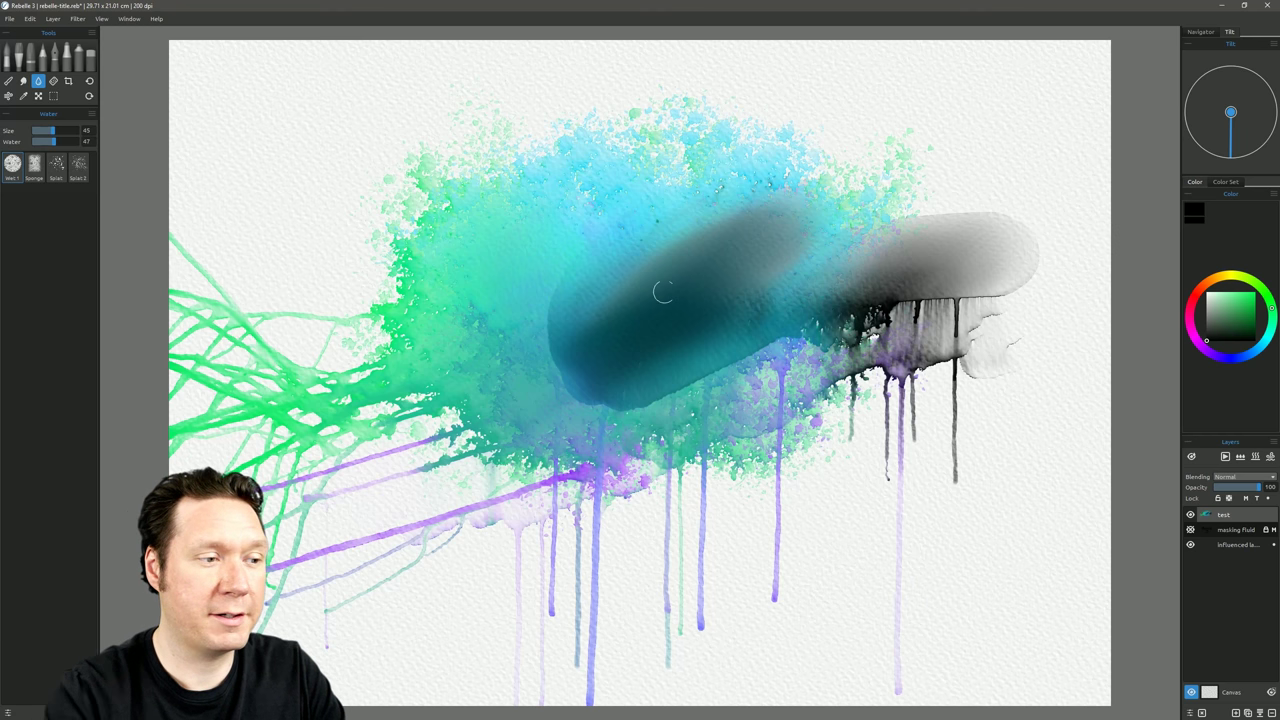
# Switch the canvas texture to Washi once more for comparison and return it to Aquarelle
pyautogui.click(1210, 692)
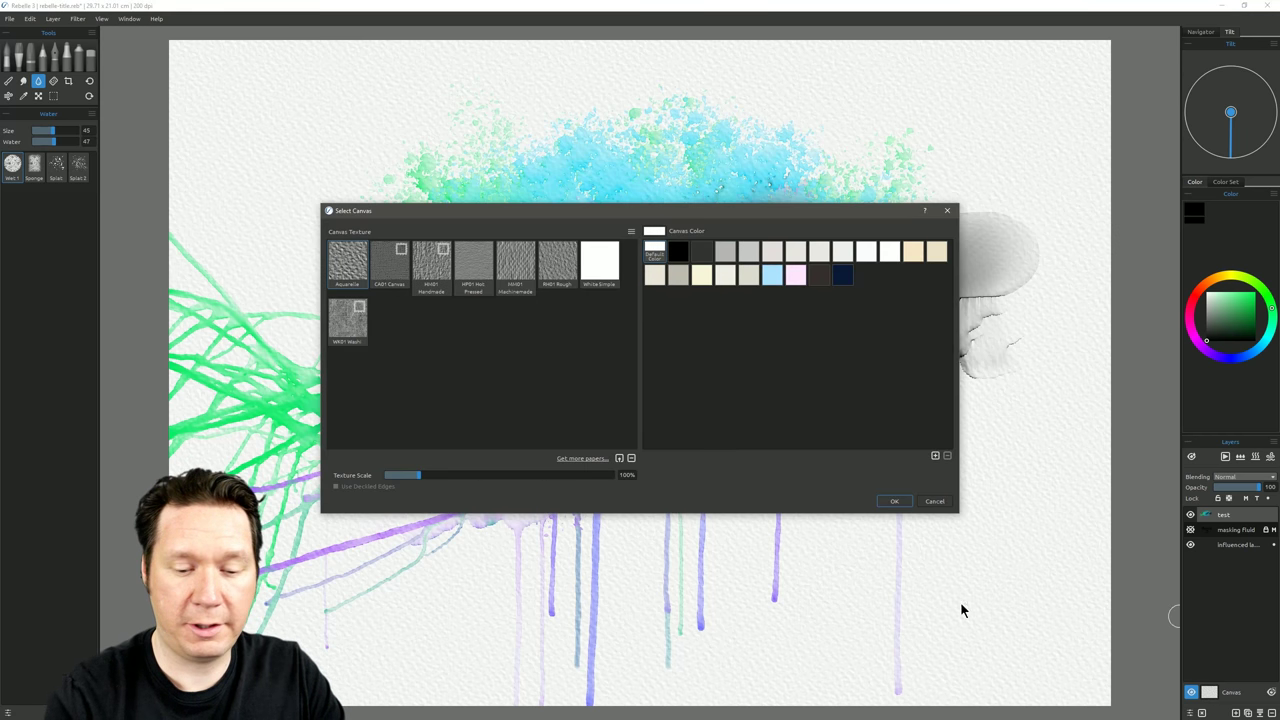
pyautogui.click(352, 330)
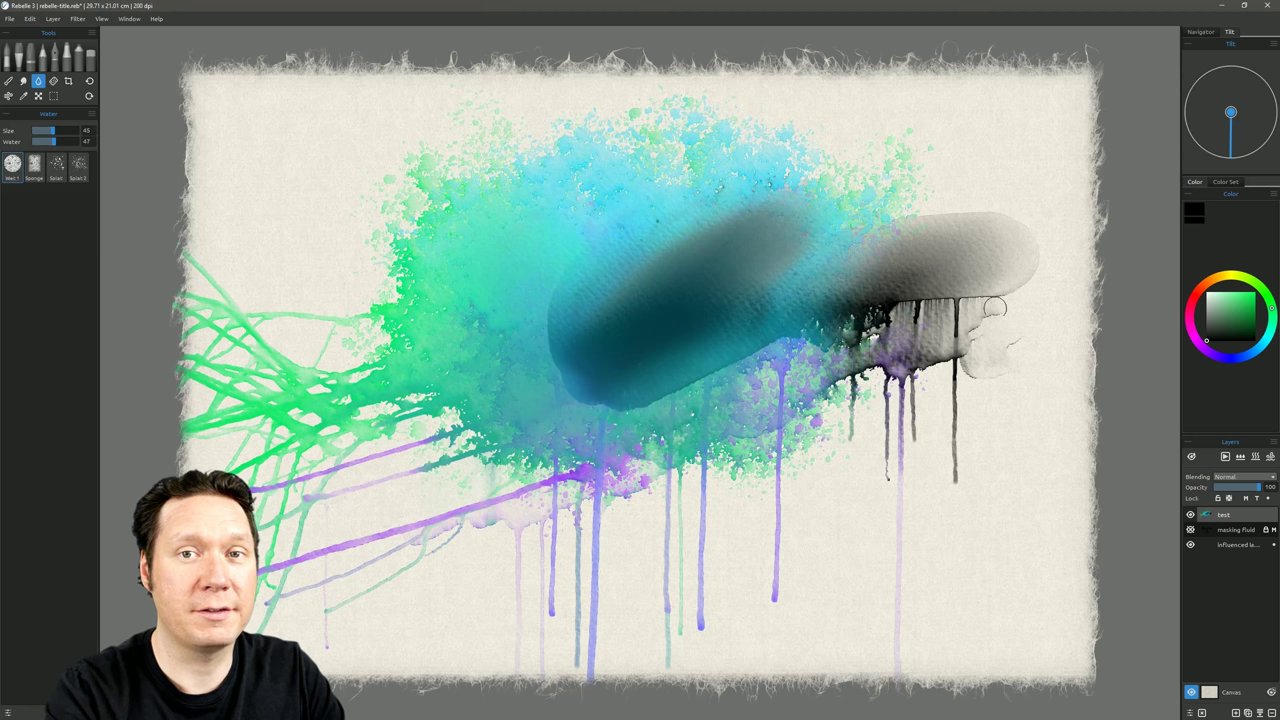
pyautogui.click(1210, 690)
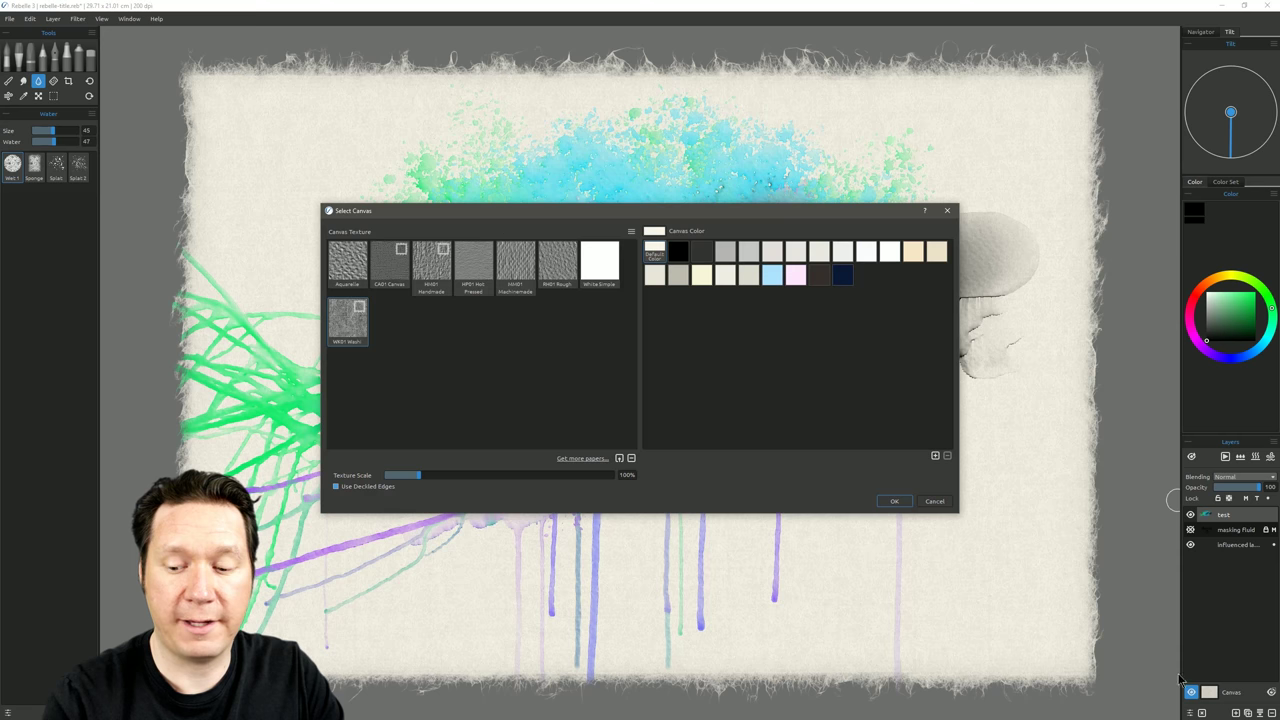
pyautogui.click(347, 265)
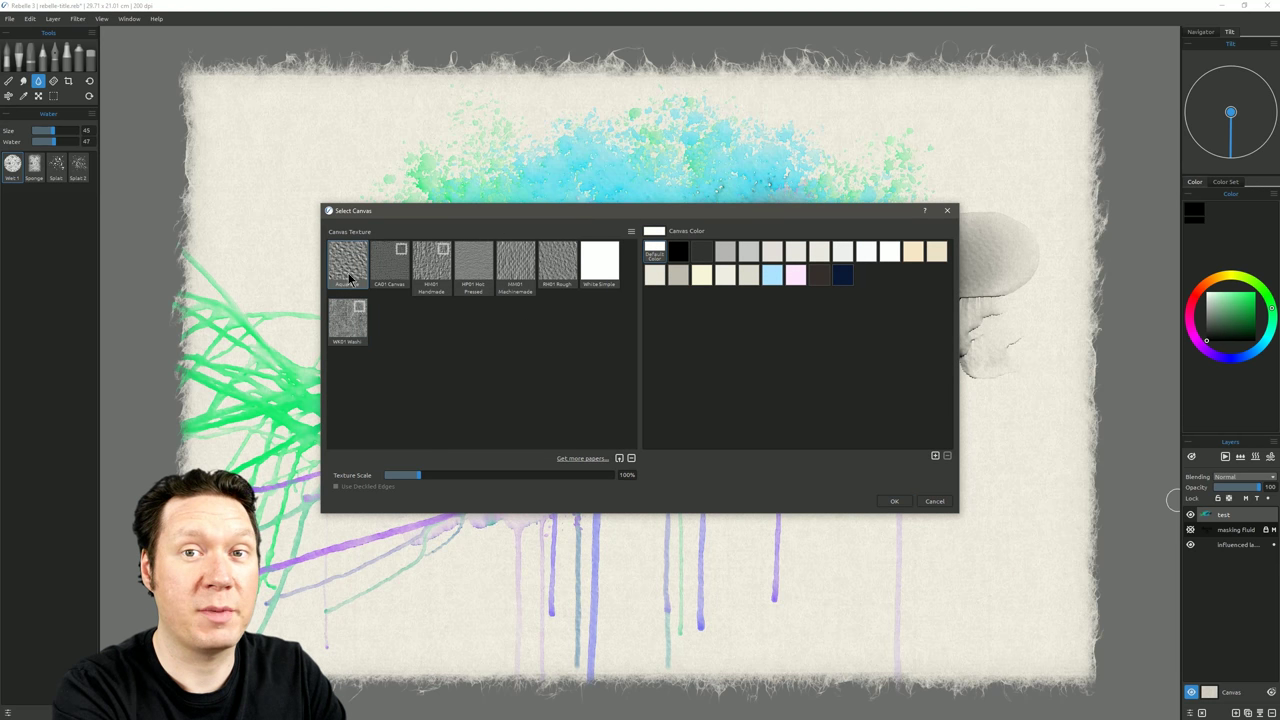
pyautogui.click(893, 501)
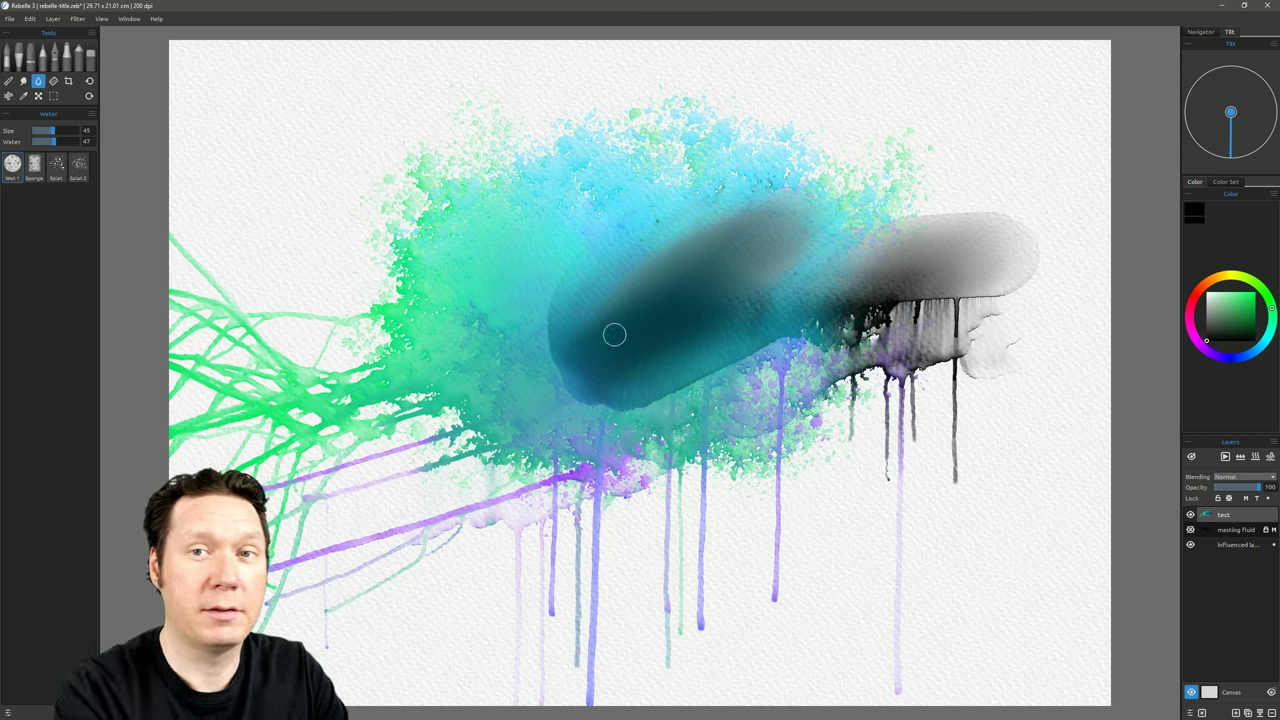
# Show the Visual Settings over the canvas's upper-left area and review the available watercolor behavior presets
pyautogui.click(129, 18)
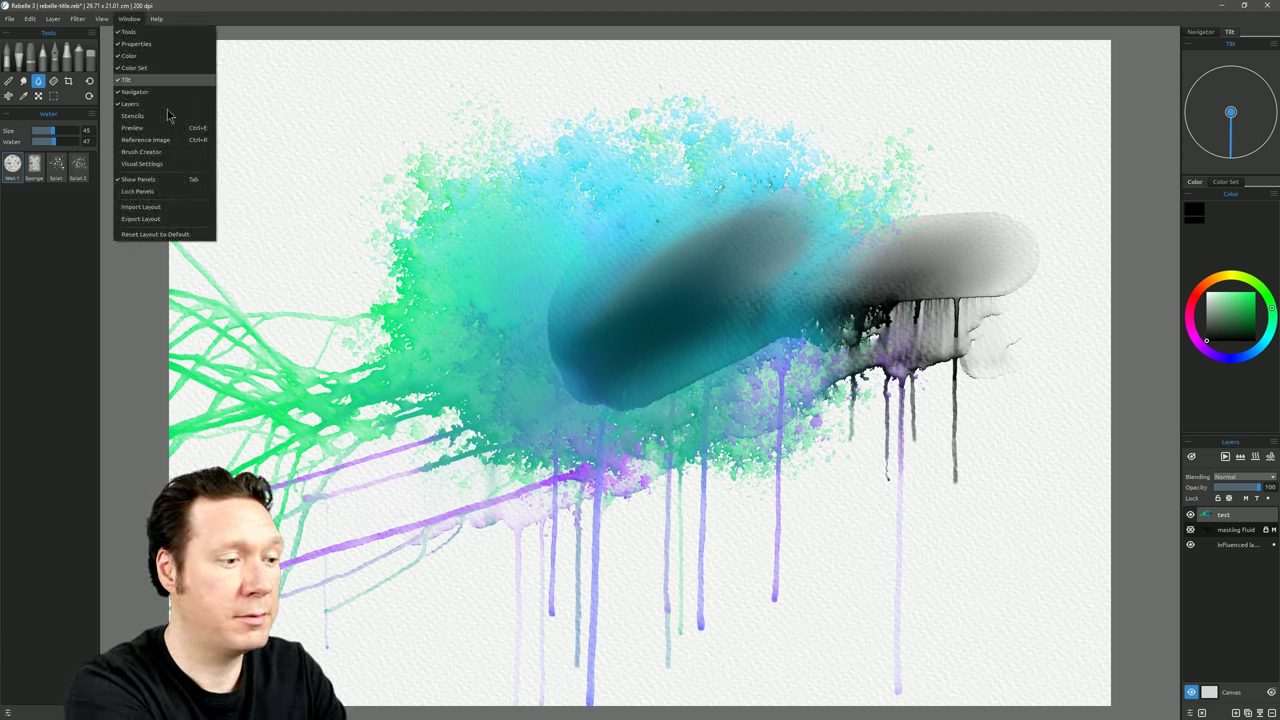
pyautogui.click(157, 165)
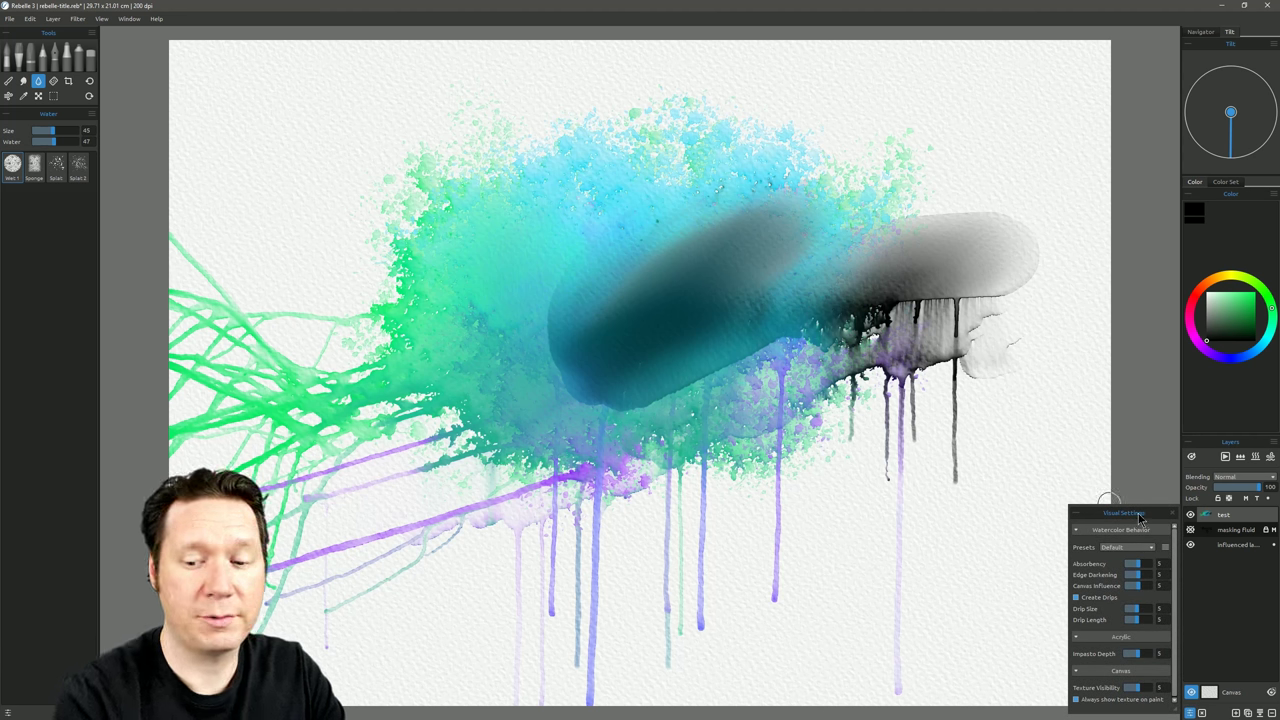
pyautogui.moveTo(1139, 516); pyautogui.dragTo(266, 174)
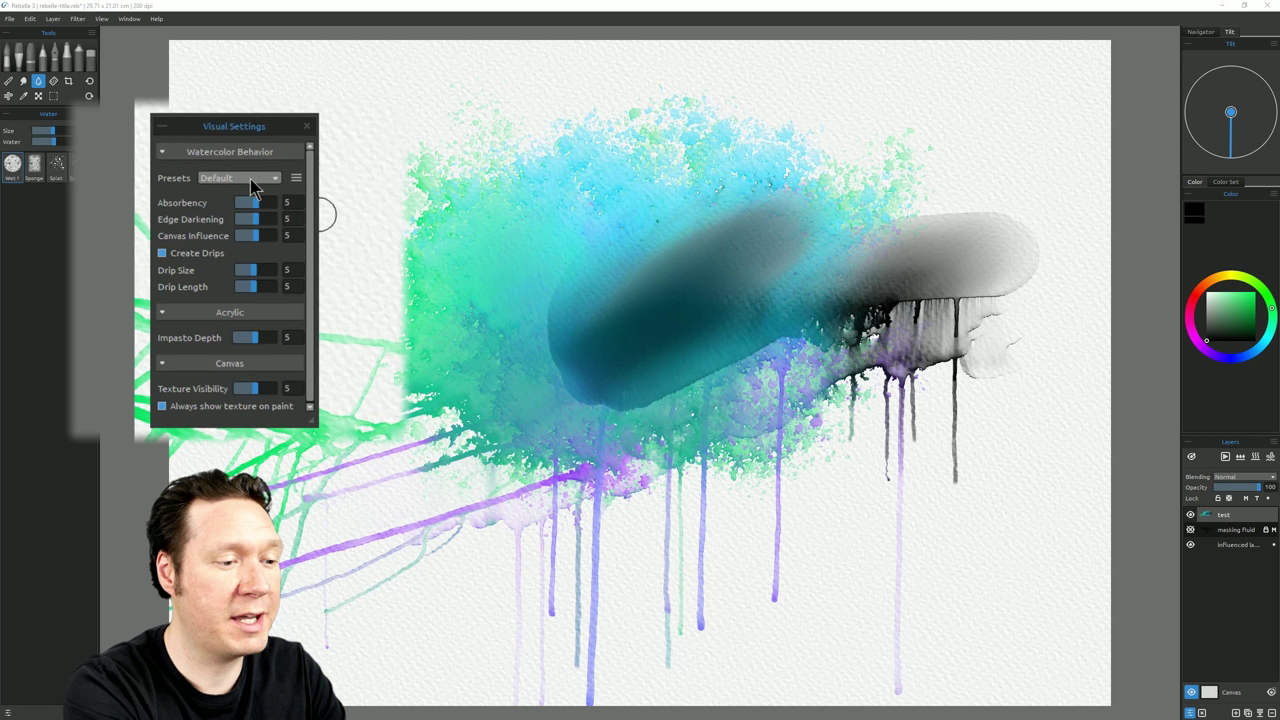
pyautogui.click(253, 178)
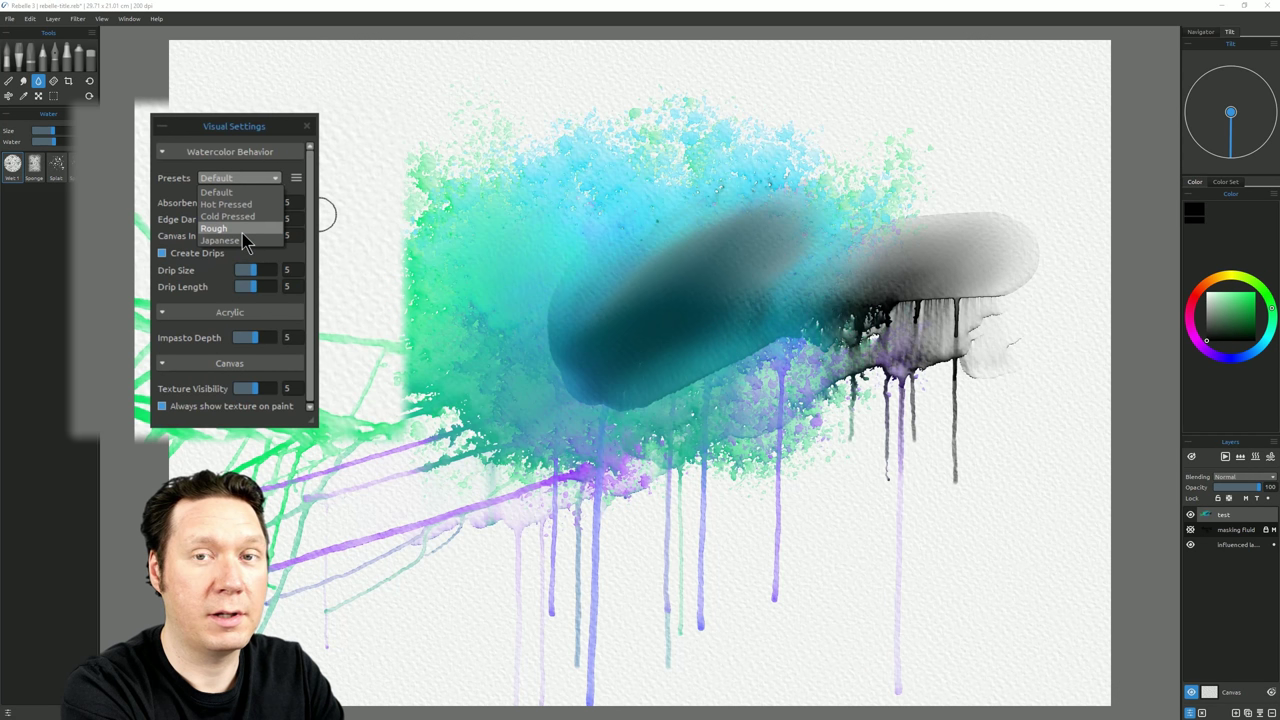
pyautogui.click(281, 146)
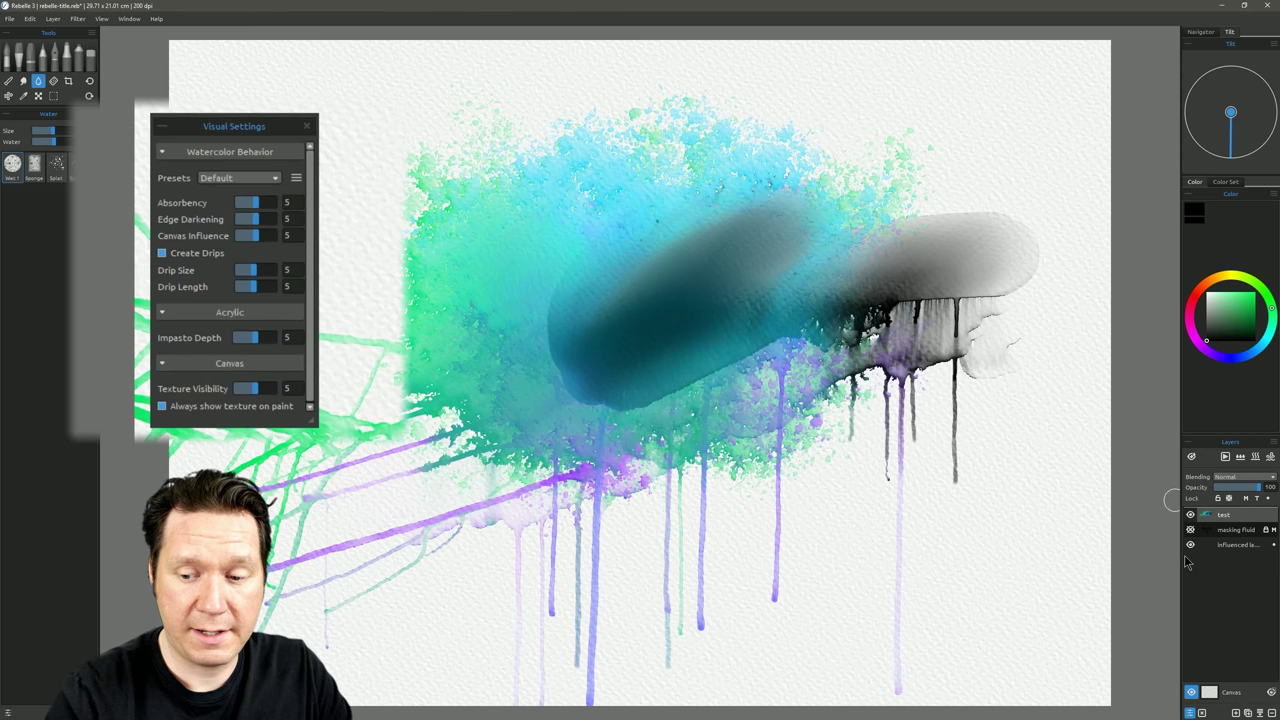
# Clear all paint from the test layer and activate the Watercolor brush with the Liner variant
pyautogui.press('Delete')
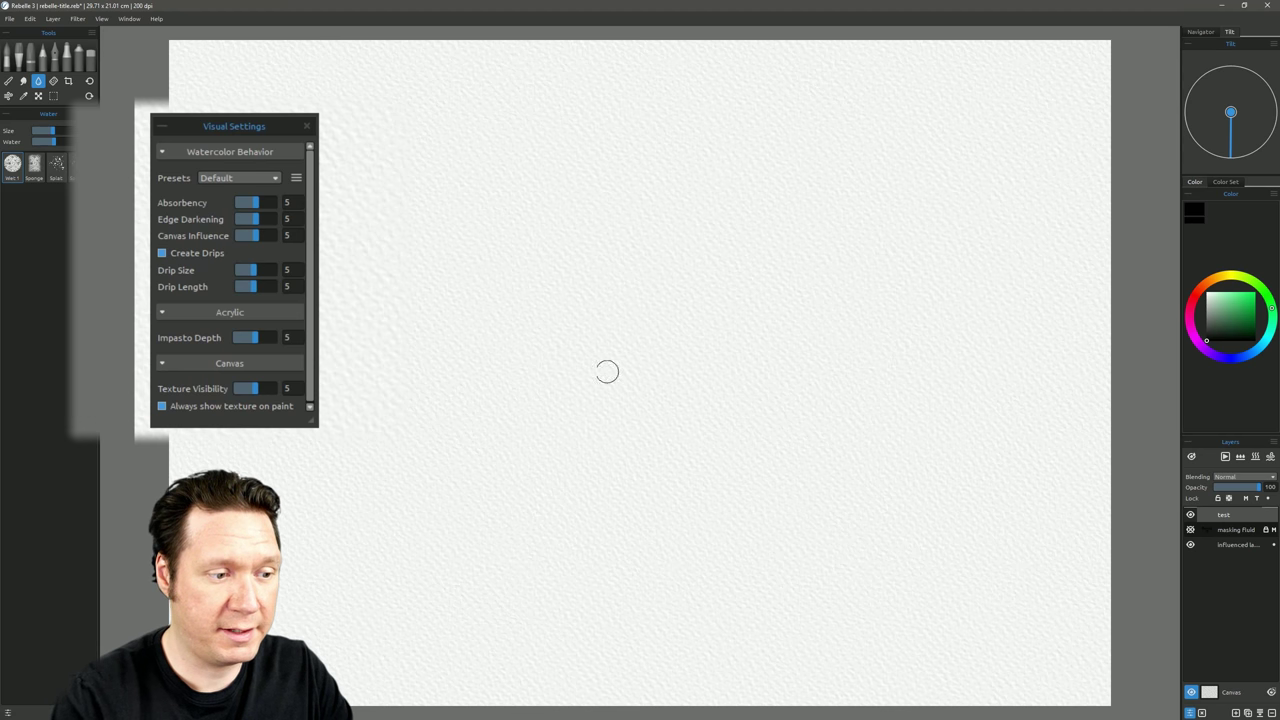
pyautogui.click(31, 56)
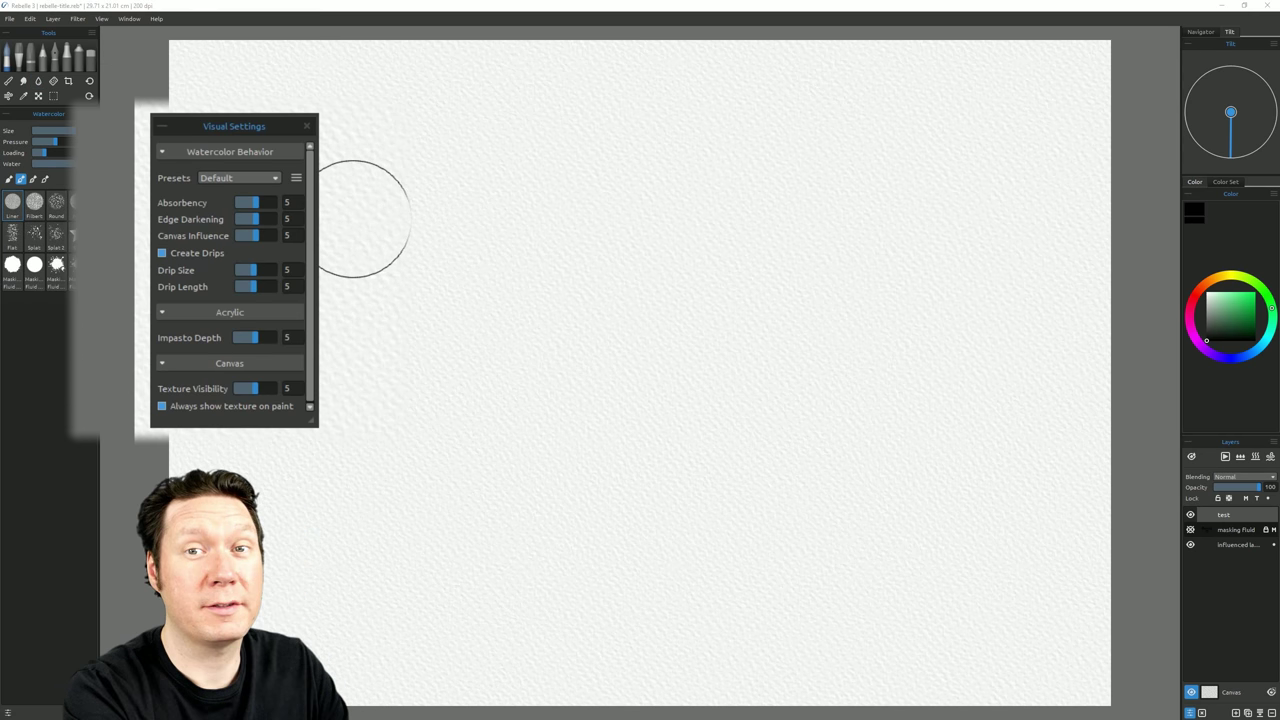
# Apply the Hot Pressed, Cold Pressed, Rough and Japanese watercolor presets in turn to compare their settings
pyautogui.click(250, 178)
pyautogui.click(244, 204)
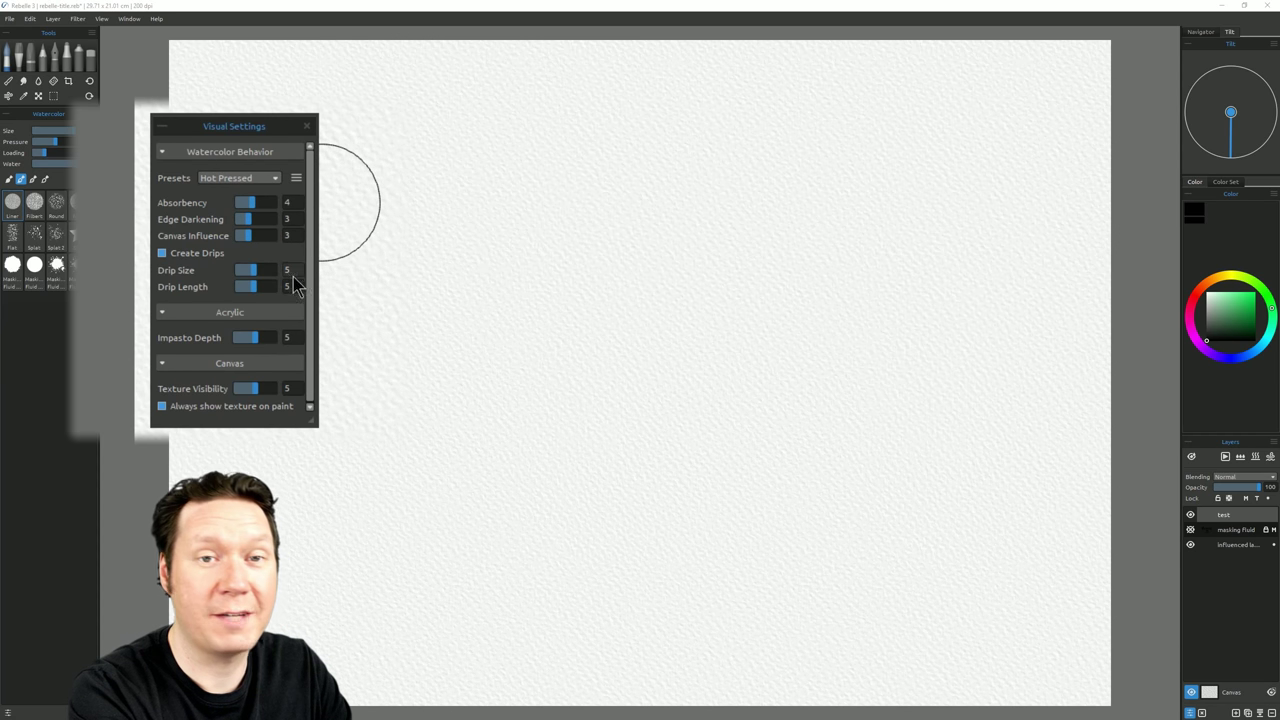
pyautogui.click(247, 180)
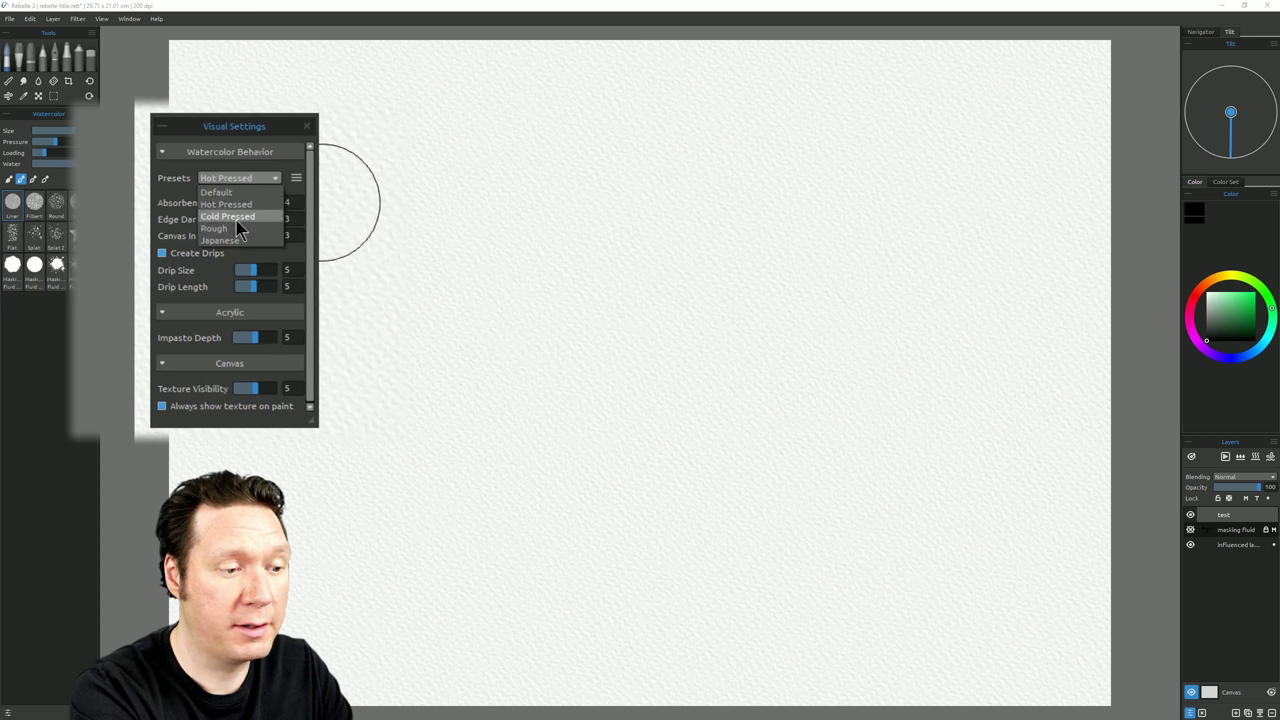
pyautogui.click(250, 219)
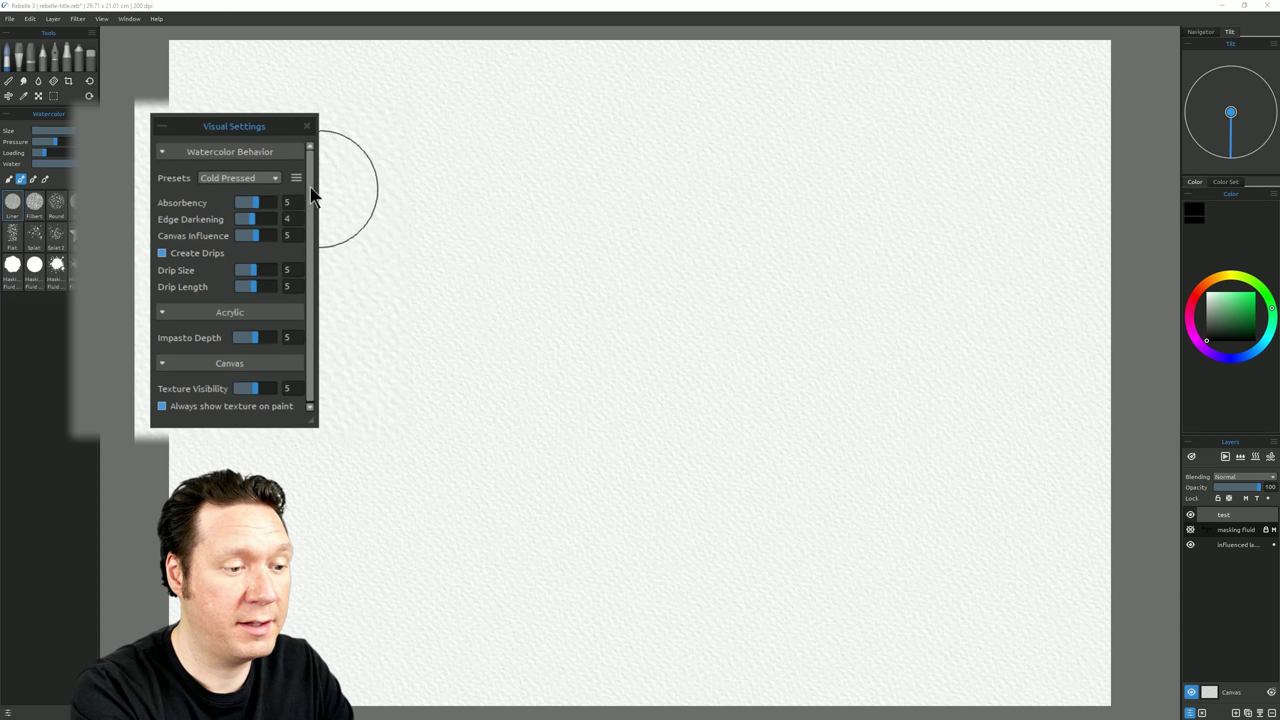
pyautogui.click(230, 229)
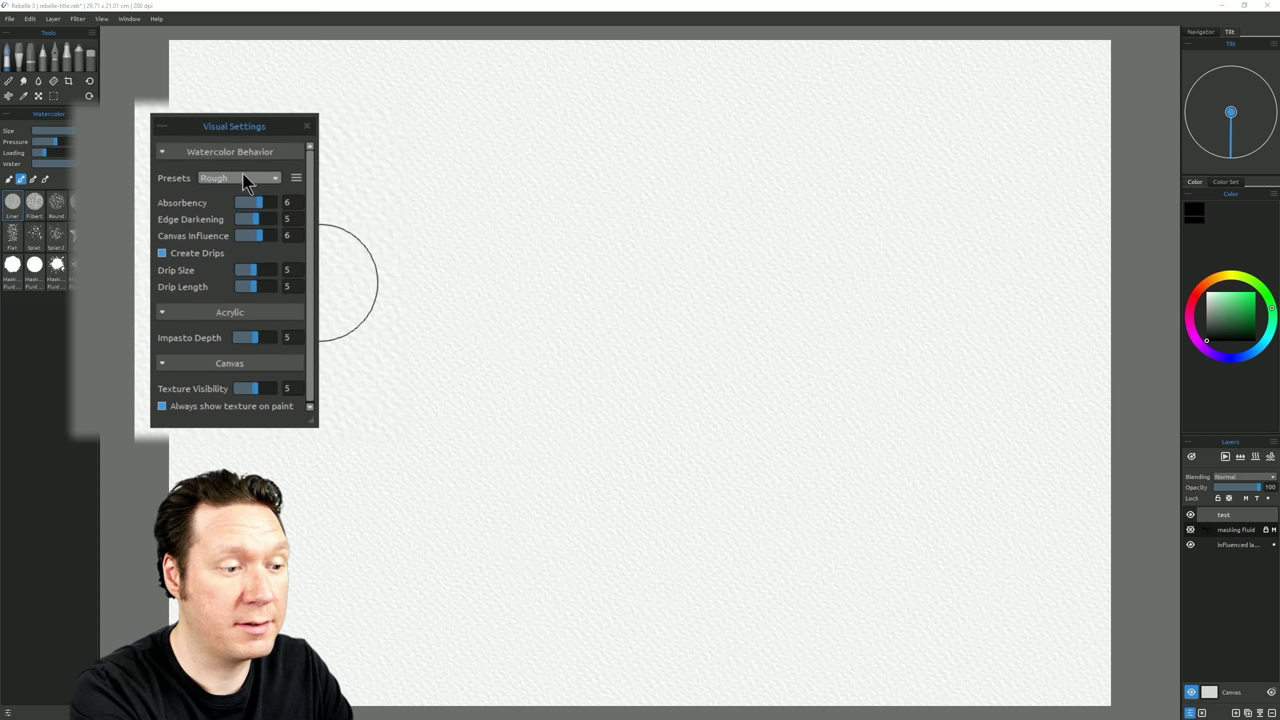
pyautogui.click(246, 180)
pyautogui.click(238, 243)
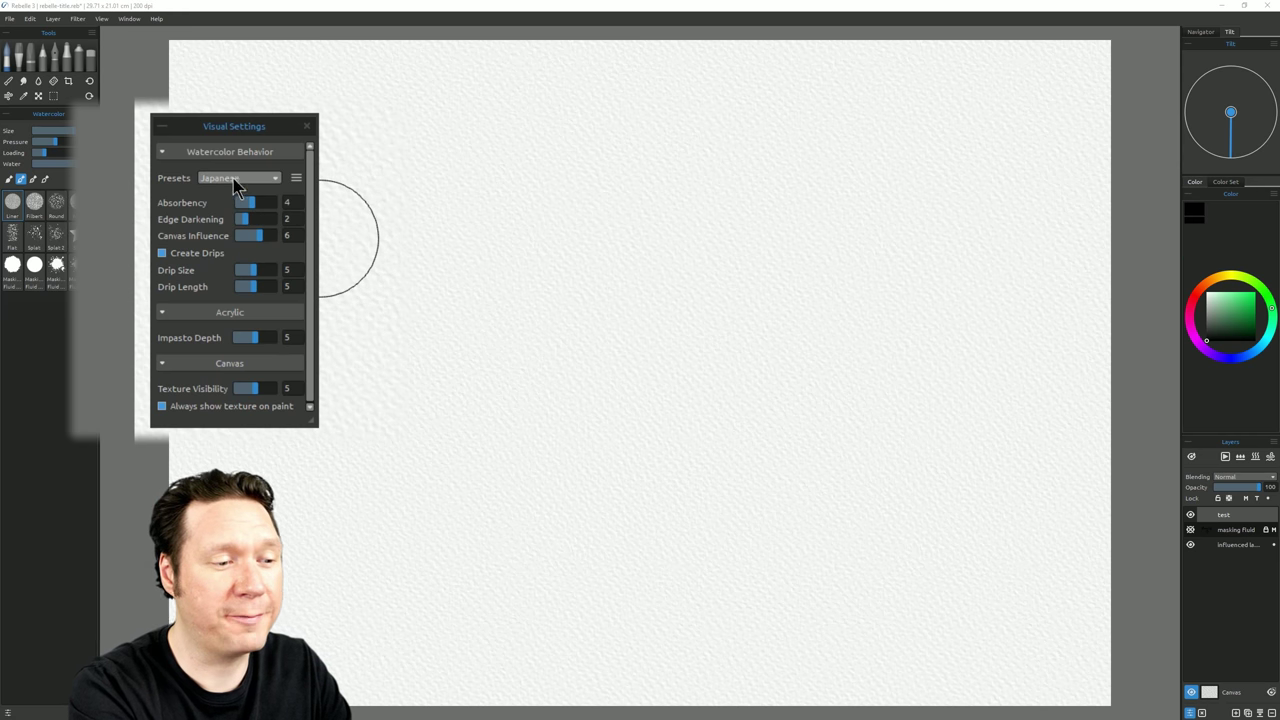
# Paint five separate black watercolor test strokes across the canvas, using the Japanese, Default, Hot Pressed, Cold Pressed and Rough presets in turn
pyautogui.moveTo(360, 200)
pyautogui.mouseDown()
pyautogui.moveTo(345, 315)
pyautogui.moveTo(368, 213)
pyautogui.moveTo(373, 337)
pyautogui.mouseUp()
pyautogui.scroll(1, 238, 208)
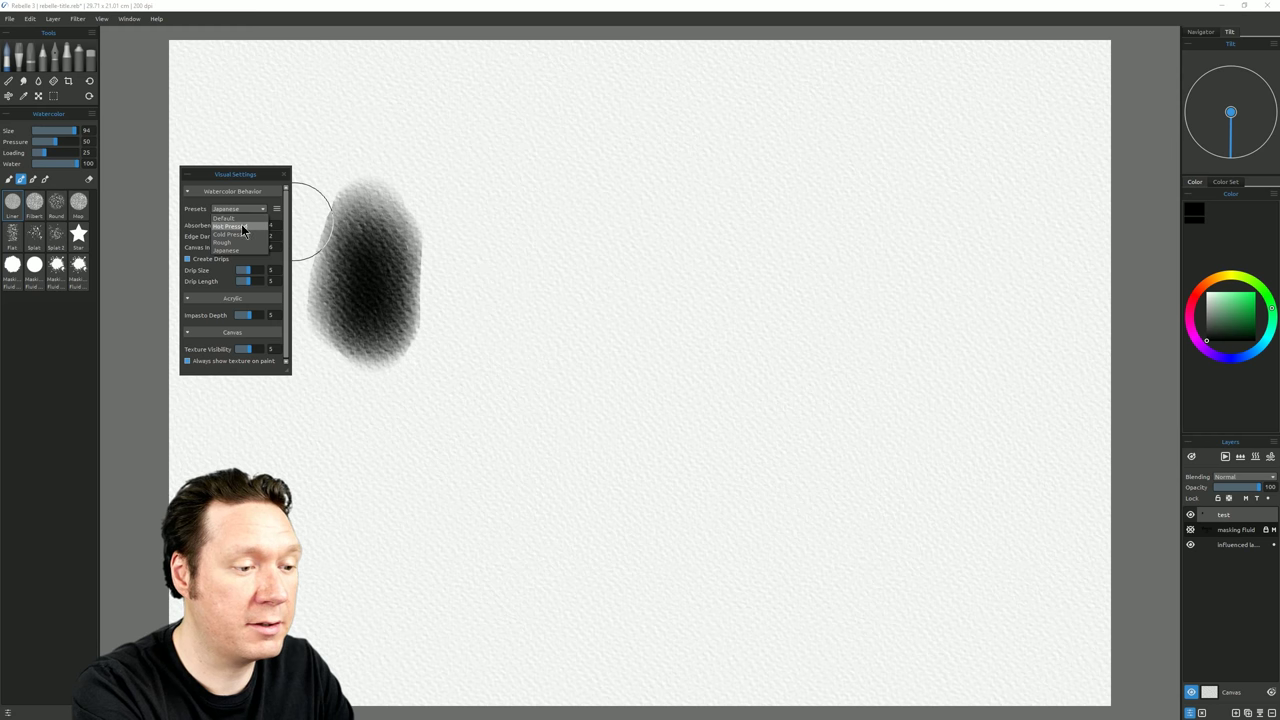
pyautogui.moveTo(494, 212)
pyautogui.mouseDown()
pyautogui.moveTo(491, 271)
pyautogui.moveTo(494, 215)
pyautogui.mouseUp()
pyautogui.click(238, 208)
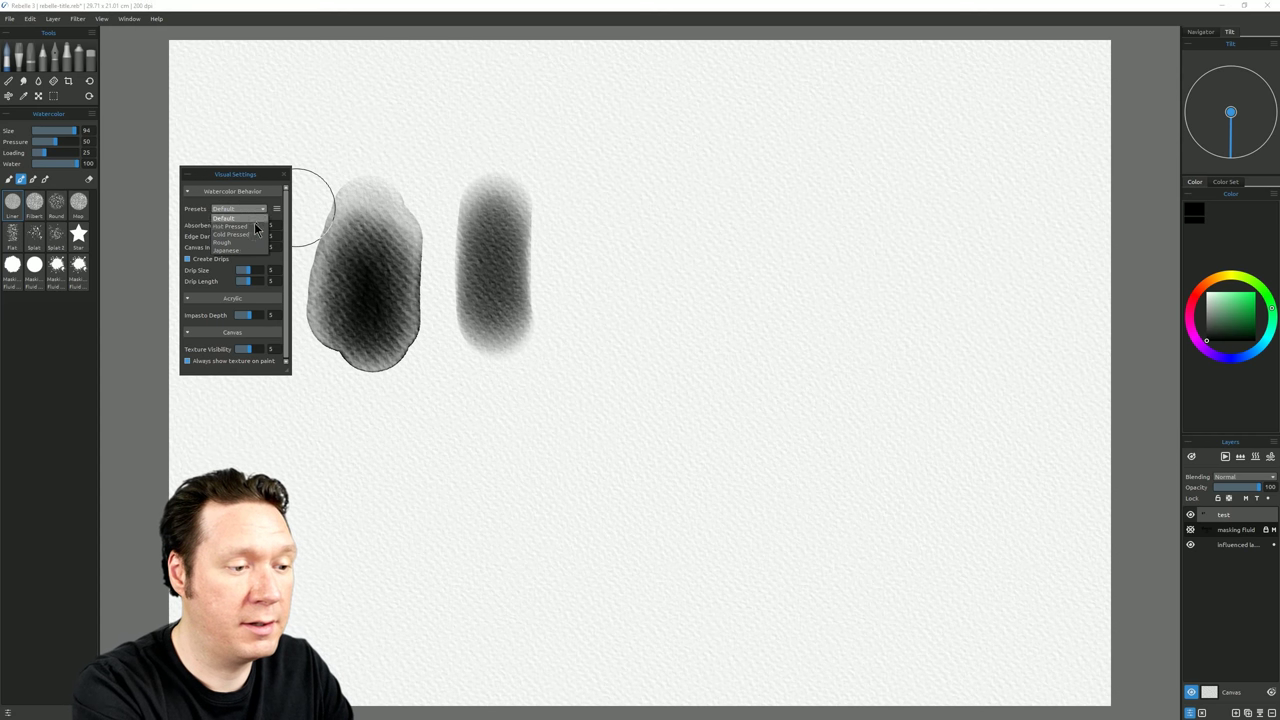
pyautogui.click(247, 227)
pyautogui.moveTo(612, 188); pyautogui.dragTo(609, 214)
pyautogui.click(238, 208)
pyautogui.click(244, 242)
pyautogui.moveTo(711, 216); pyautogui.dragTo(711, 305)
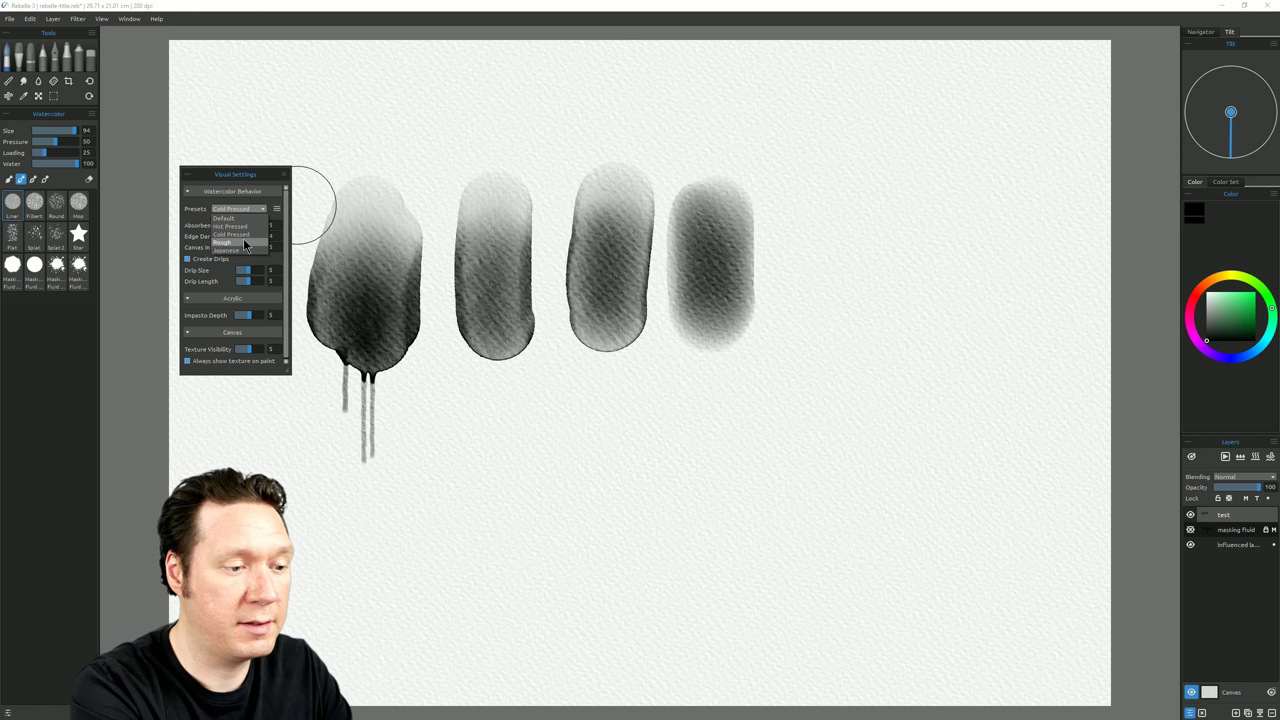
pyautogui.moveTo(800, 195)
pyautogui.mouseDown()
pyautogui.moveTo(811, 309)
pyautogui.moveTo(871, 243)
pyautogui.moveTo(885, 300)
pyautogui.mouseUp()
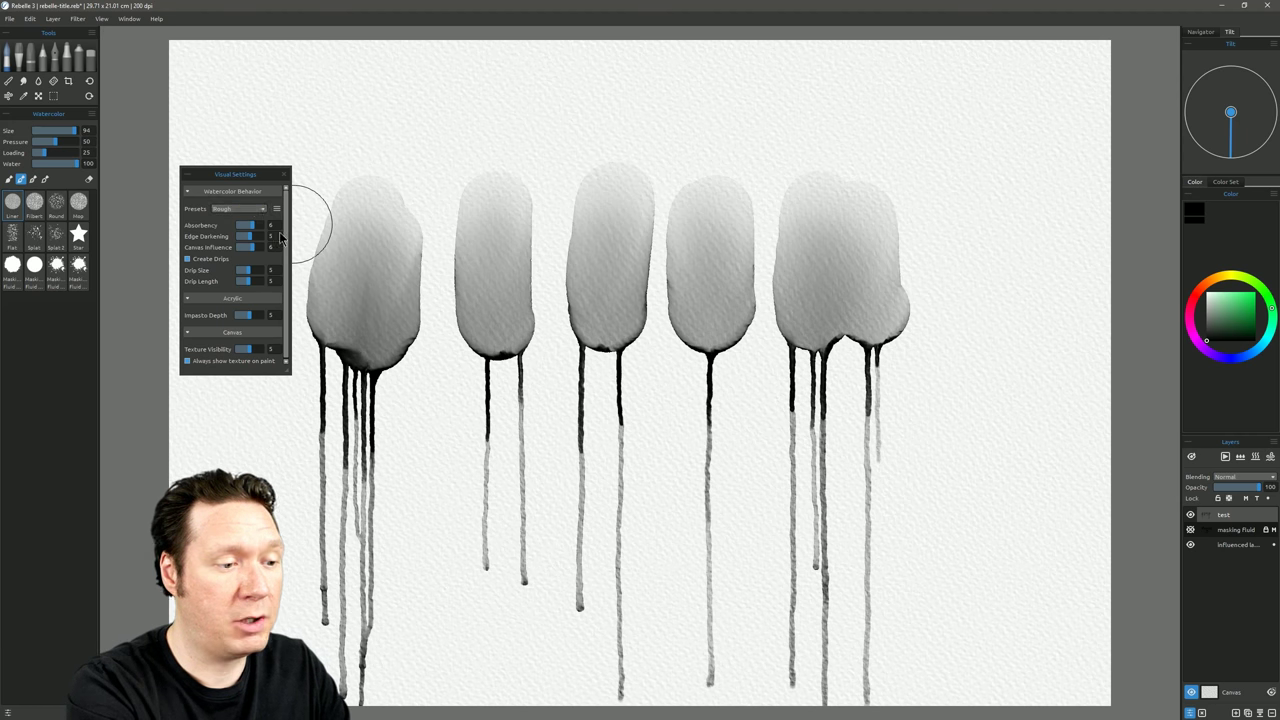
# Set Canvas Influence to 10 and paint another black watercolor test blob to the right of the five strokes
pyautogui.click(257, 249)
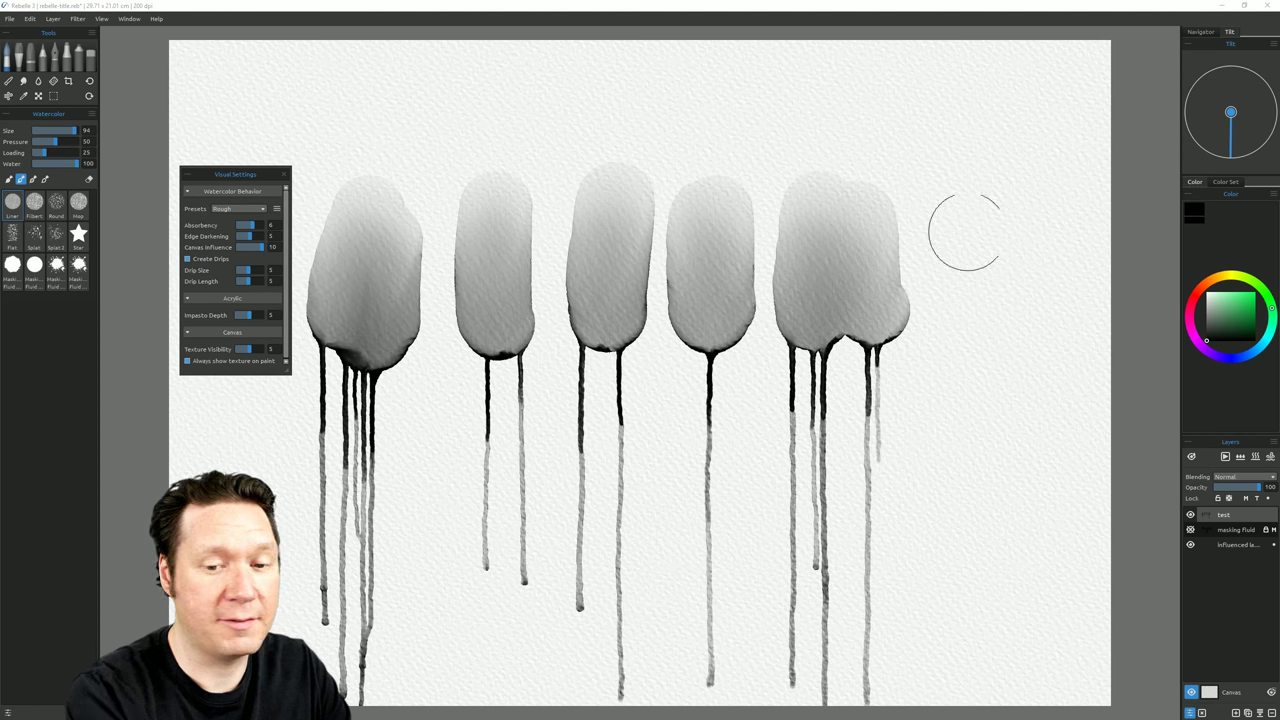
pyautogui.moveTo(975, 215); pyautogui.dragTo(1007, 270)
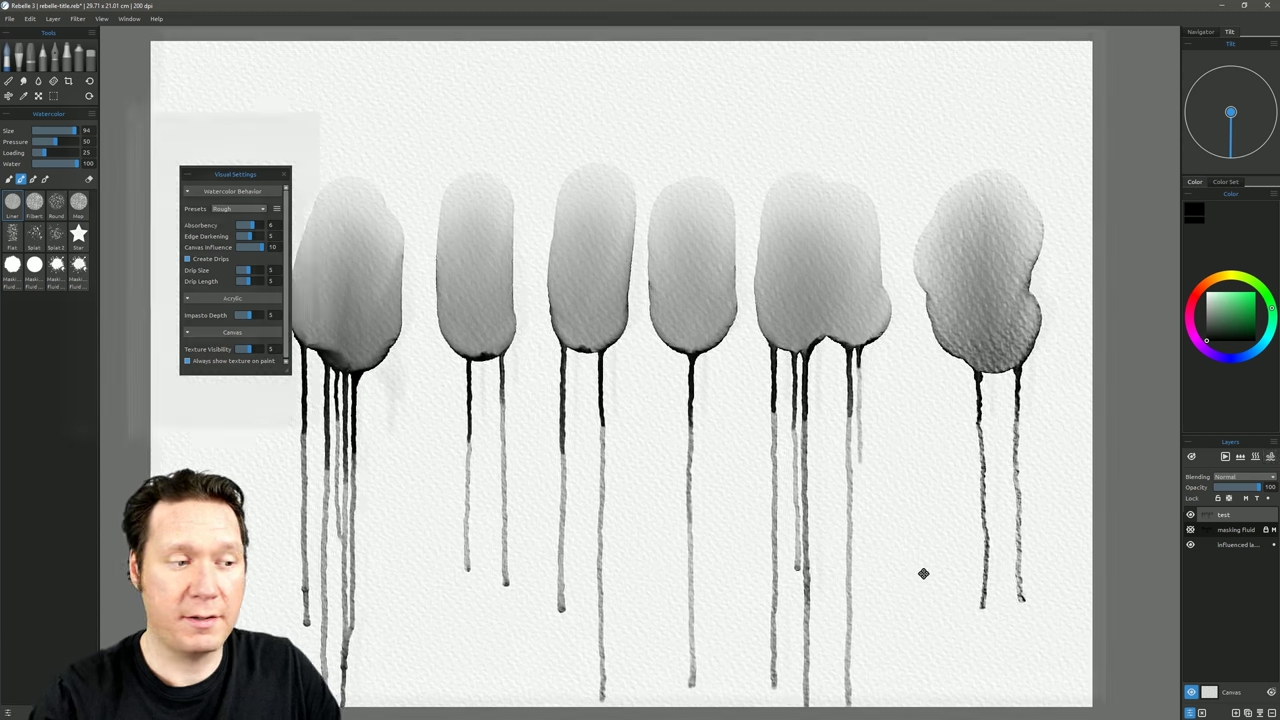
# Clear the test strokes from the layer and set Canvas Influence to 0
pyautogui.press('Delete')
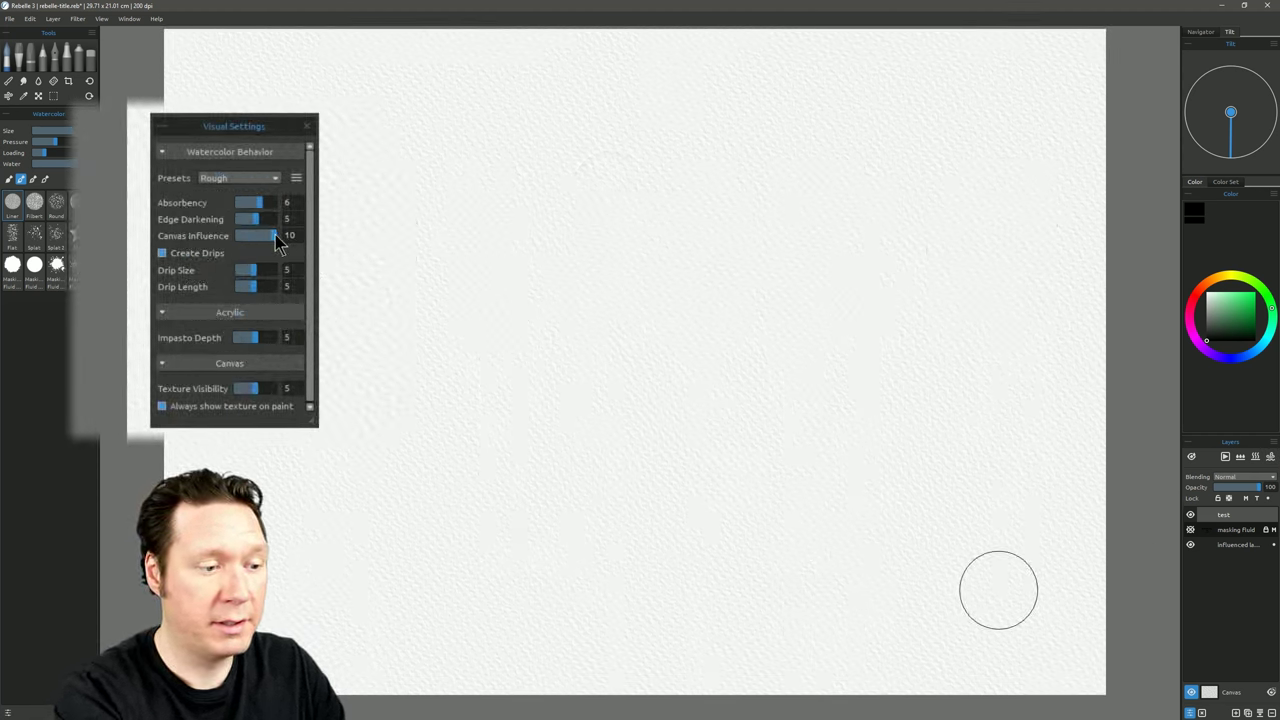
pyautogui.moveTo(277, 243); pyautogui.dragTo(233, 243)
# Paint a cloud-shaped black watercolor blob in the canvas's upper middle to test the drips, and undo it
pyautogui.moveTo(595, 190)
pyautogui.mouseDown()
pyautogui.moveTo(540, 220)
pyautogui.moveTo(612, 251)
pyautogui.moveTo(545, 258)
pyautogui.moveTo(674, 277)
pyautogui.mouseUp()
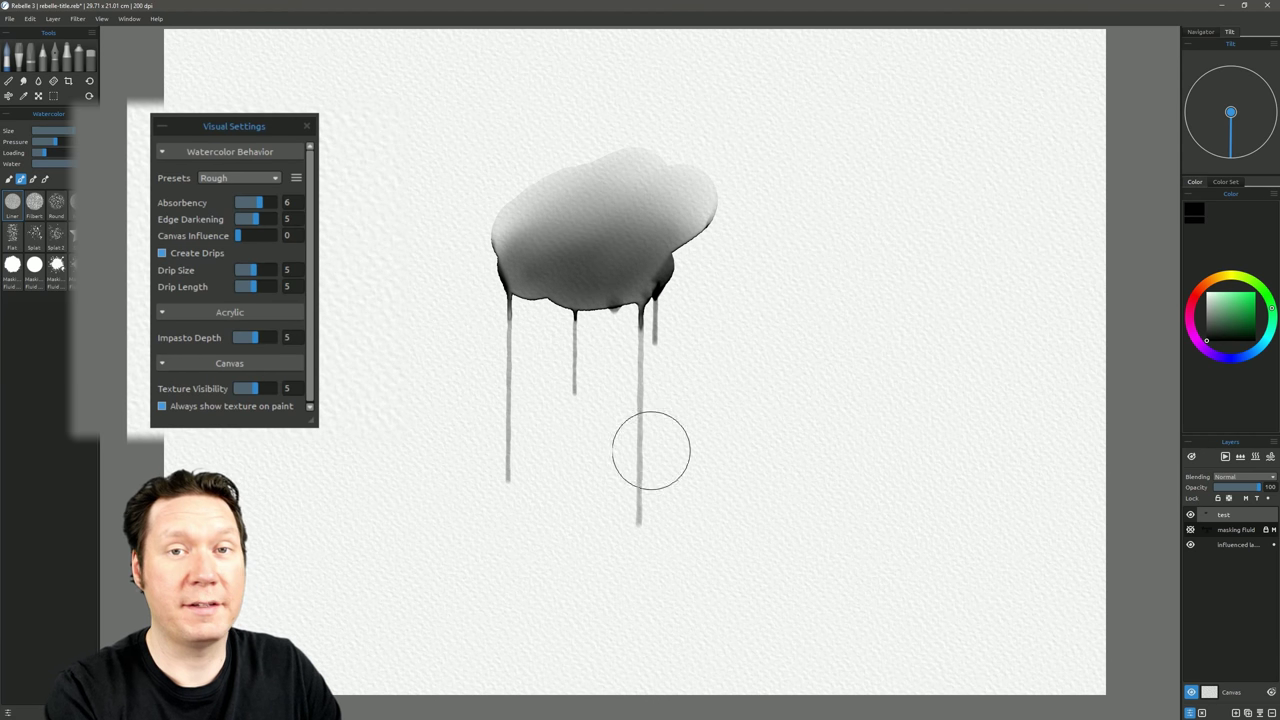
pyautogui.hotkey('ctrl', 'z')
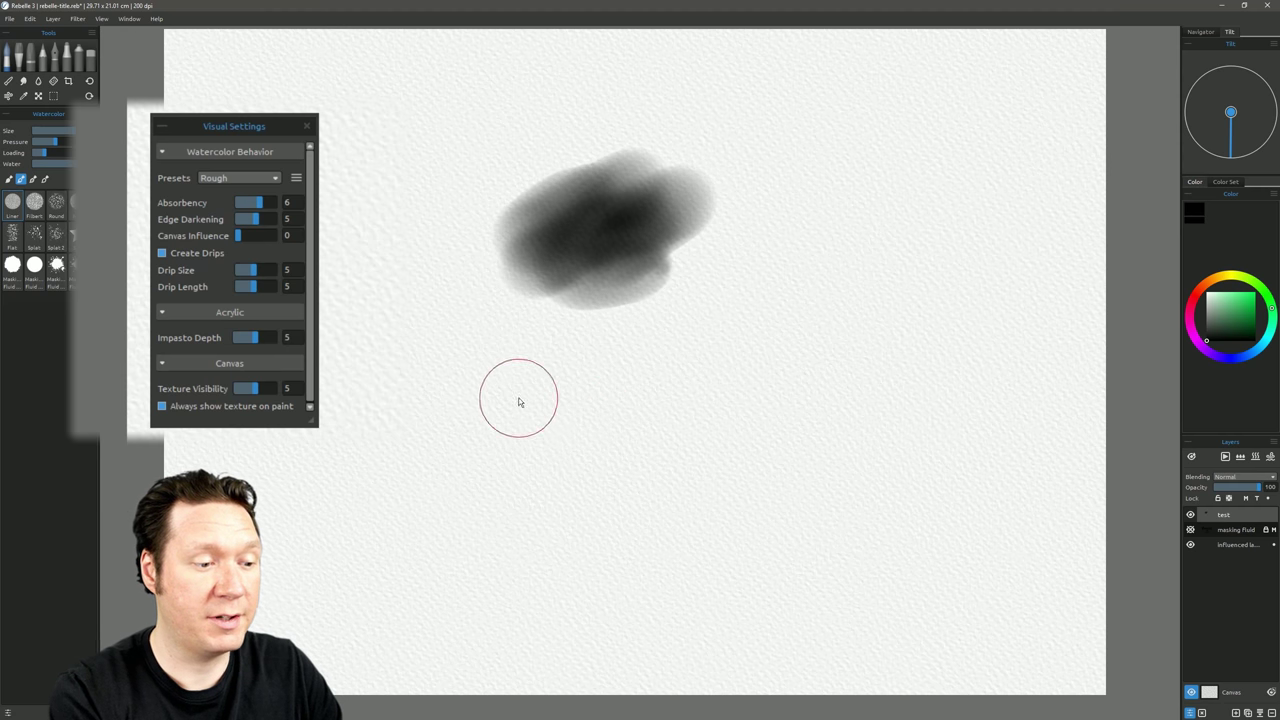
pyautogui.hotkey('ctrl', 'z')
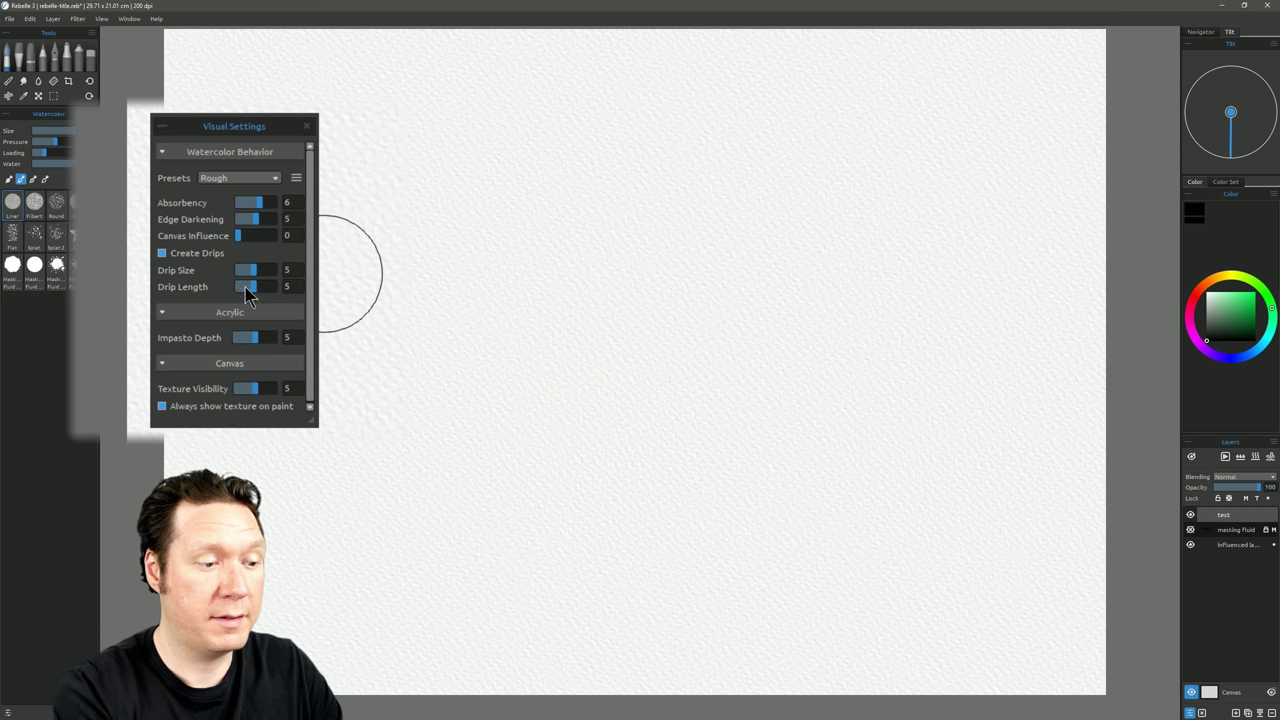
# Paint a dense green acrylic patch of diagonal strokes with the Flat brush and set Impasto Depth to 6
pyautogui.click(19, 56)
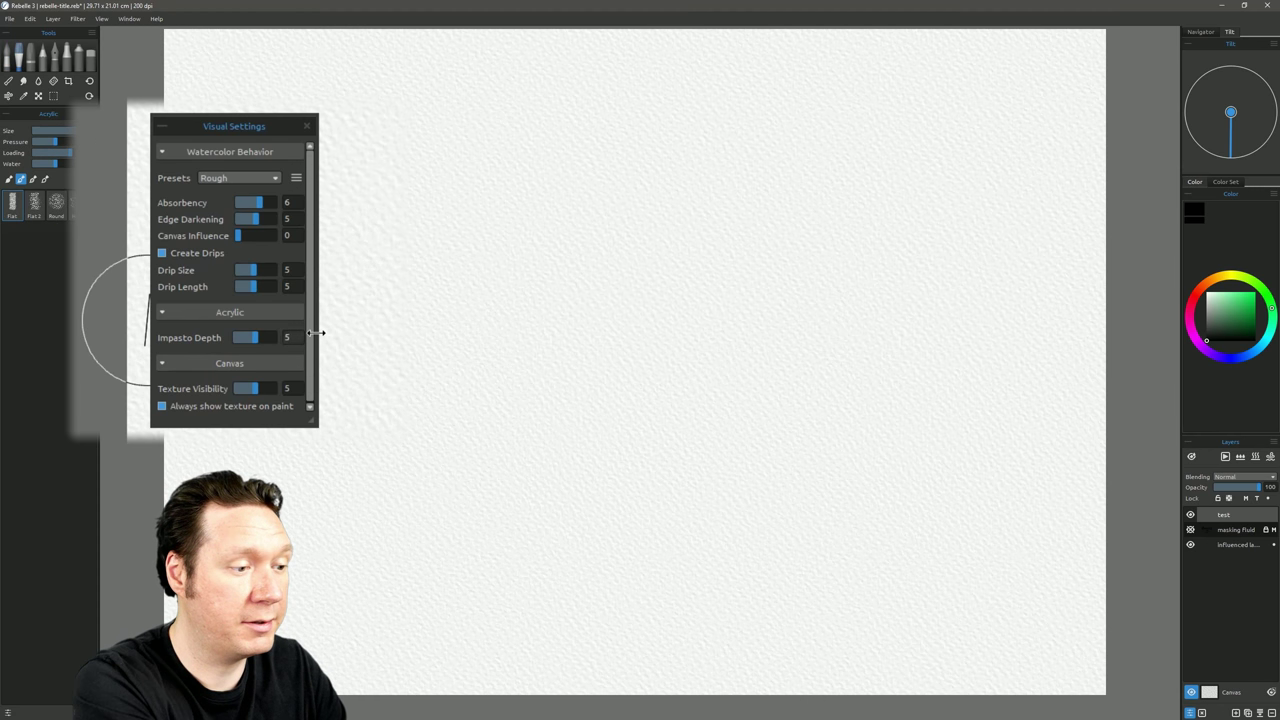
pyautogui.moveTo(500, 360)
pyautogui.mouseDown()
pyautogui.moveTo(651, 209)
pyautogui.moveTo(580, 366)
pyautogui.moveTo(684, 312)
pyautogui.mouseUp()
pyautogui.moveTo(257, 338)
pyautogui.mouseDown()
pyautogui.moveTo(243, 340)
pyautogui.moveTo(273, 333)
pyautogui.moveTo(258, 338)
pyautogui.mouseUp()
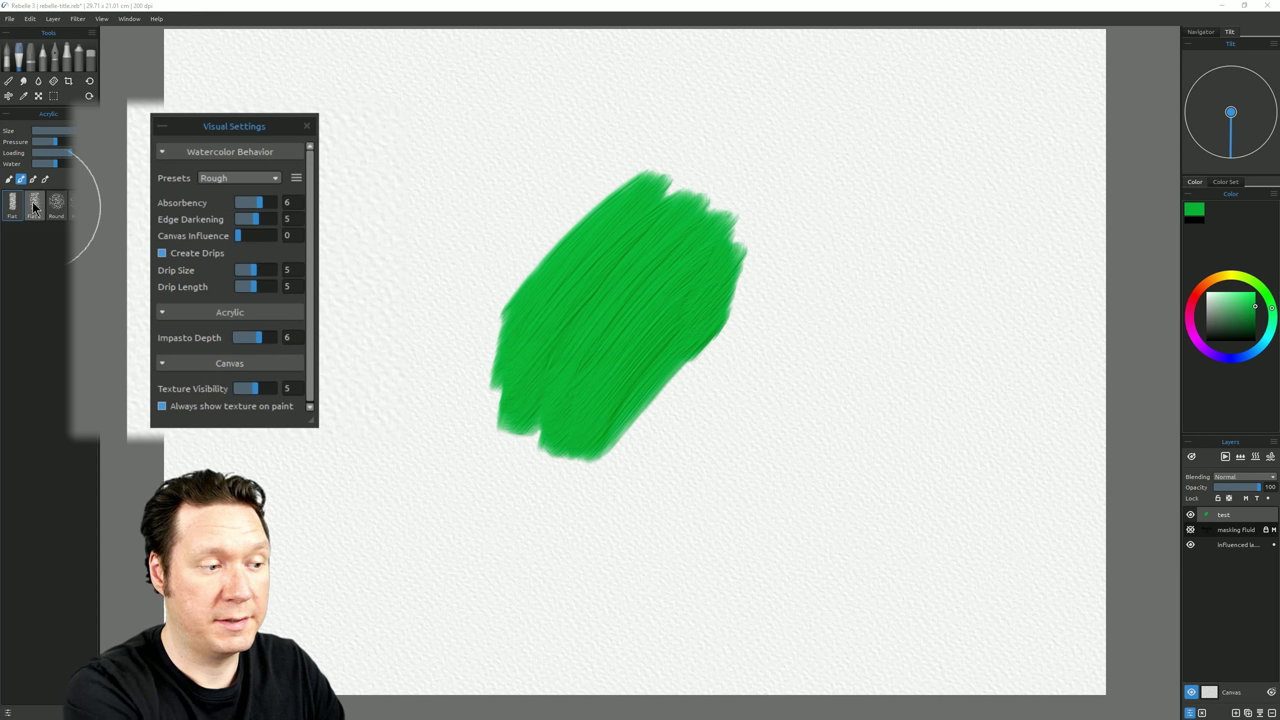
# Paint a lighter, scratchy green acrylic patch to the left of the dense one with the Flat 2 brush
pyautogui.moveTo(440, 263)
pyautogui.mouseDown()
pyautogui.moveTo(433, 230)
pyautogui.moveTo(446, 214)
pyautogui.moveTo(512, 210)
pyautogui.moveTo(457, 188)
pyautogui.moveTo(419, 307)
pyautogui.moveTo(472, 287)
pyautogui.moveTo(505, 154)
pyautogui.moveTo(421, 196)
pyautogui.moveTo(405, 340)
pyautogui.moveTo(440, 328)
pyautogui.moveTo(479, 203)
pyautogui.mouseUp()
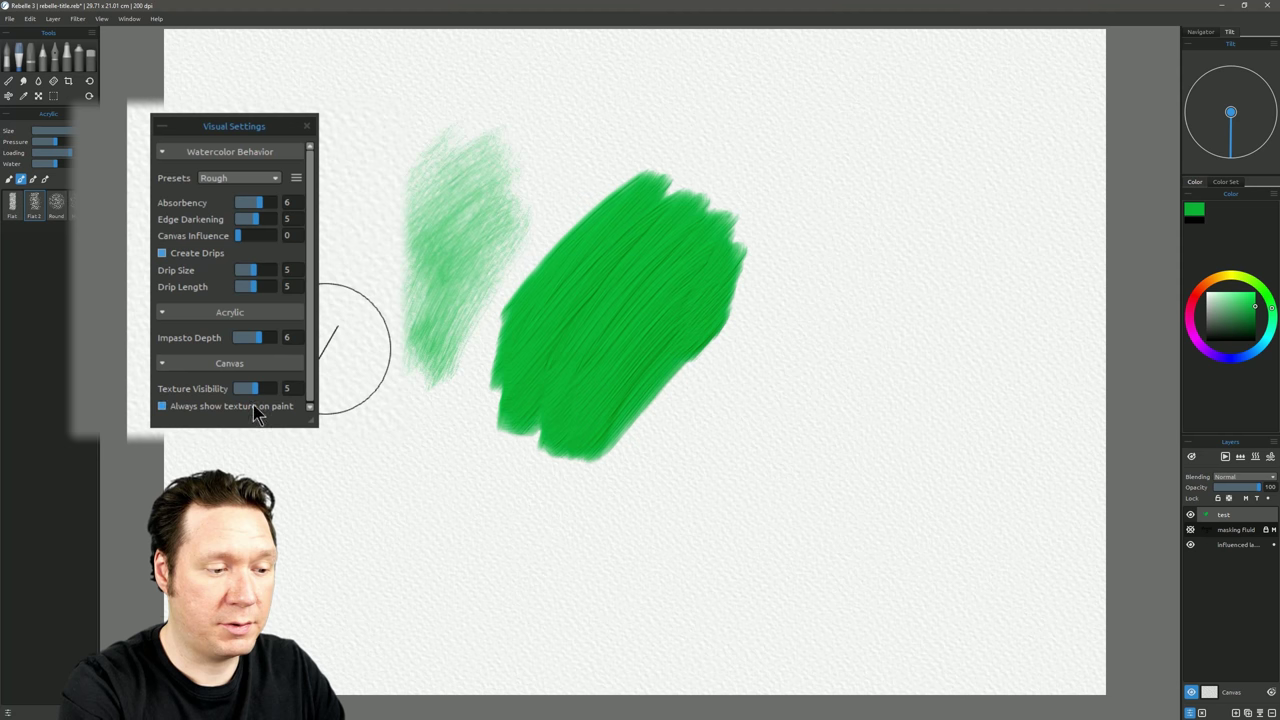
# Lower the canvas Texture Visibility to 0 for comparison, and raise it to 7
pyautogui.click(243, 388)
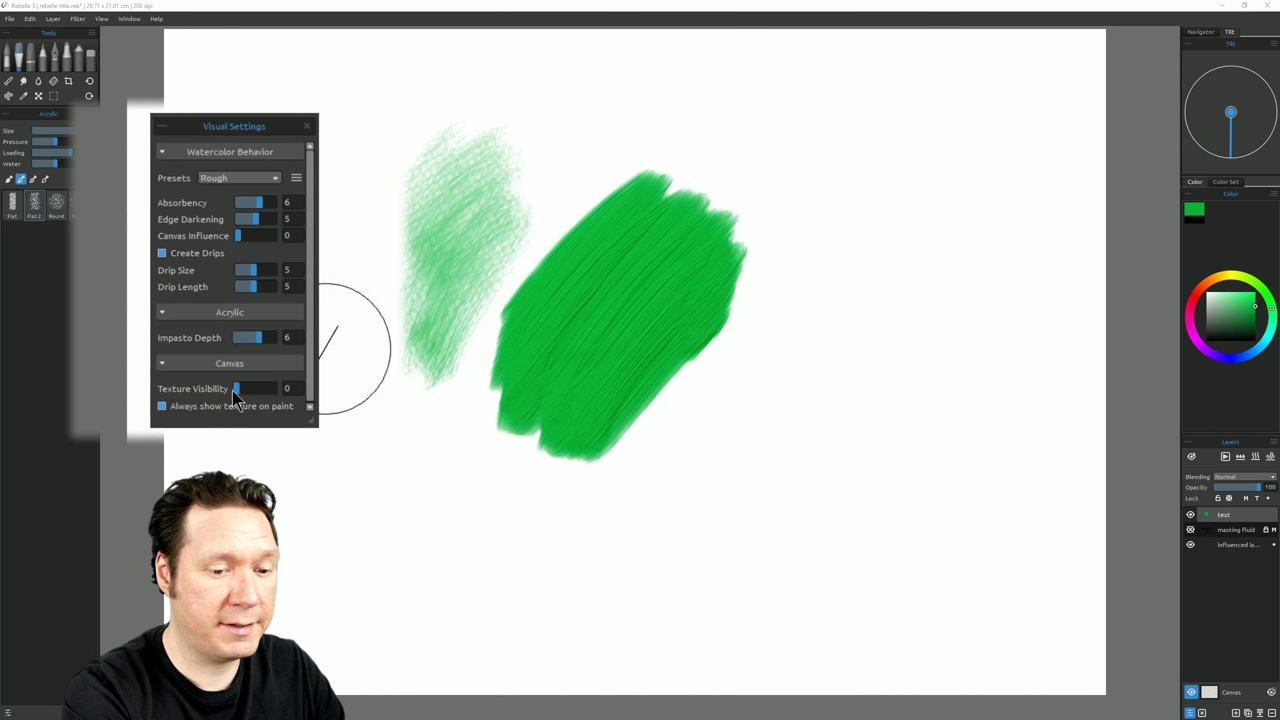
pyautogui.moveTo(244, 388)
pyautogui.mouseDown()
pyautogui.moveTo(276, 393)
pyautogui.moveTo(249, 393)
pyautogui.moveTo(258, 387)
pyautogui.mouseUp()
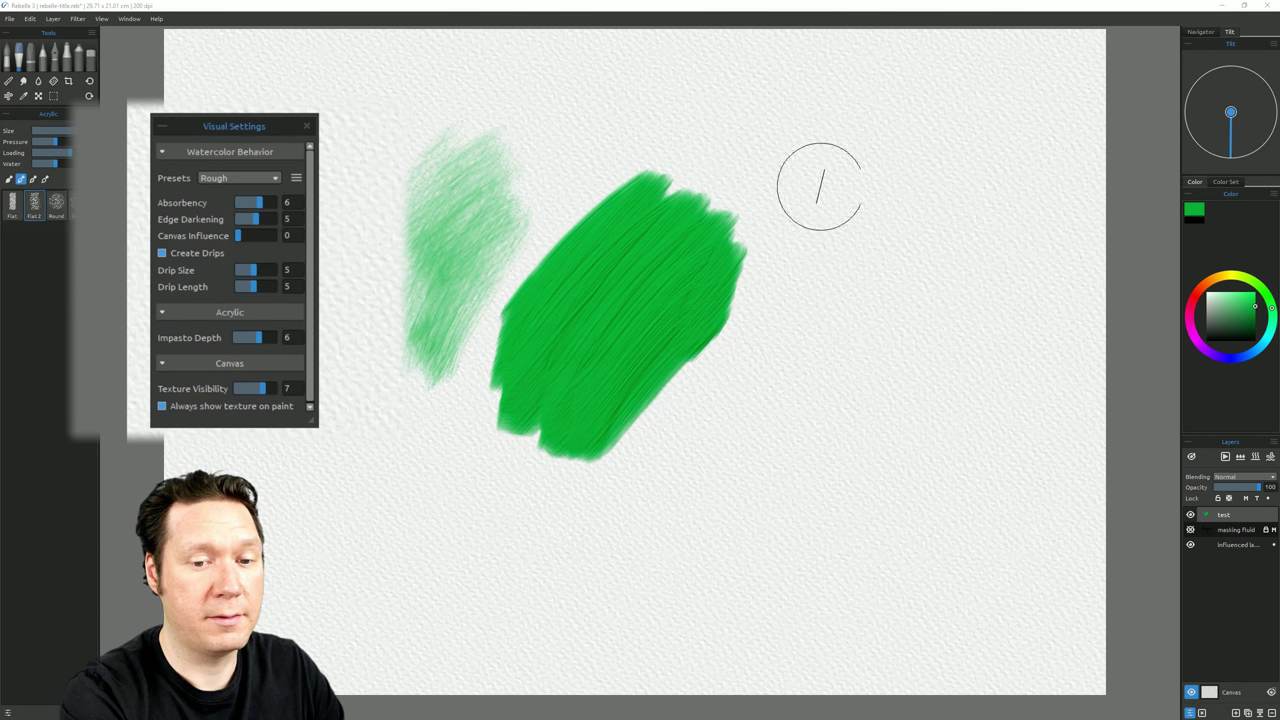
# Paint a scratchy green Flat 2 patch right of the dense one, and toggle Always show texture on paint off and on
pyautogui.moveTo(815, 190)
pyautogui.mouseDown()
pyautogui.moveTo(892, 249)
pyautogui.moveTo(870, 231)
pyautogui.moveTo(872, 172)
pyautogui.moveTo(855, 242)
pyautogui.moveTo(912, 255)
pyautogui.moveTo(929, 183)
pyautogui.moveTo(859, 199)
pyautogui.moveTo(950, 236)
pyautogui.moveTo(912, 237)
pyautogui.moveTo(829, 157)
pyautogui.moveTo(857, 168)
pyautogui.moveTo(825, 286)
pyautogui.moveTo(835, 112)
pyautogui.moveTo(785, 177)
pyautogui.moveTo(840, 222)
pyautogui.moveTo(816, 318)
pyautogui.moveTo(929, 314)
pyautogui.mouseUp()
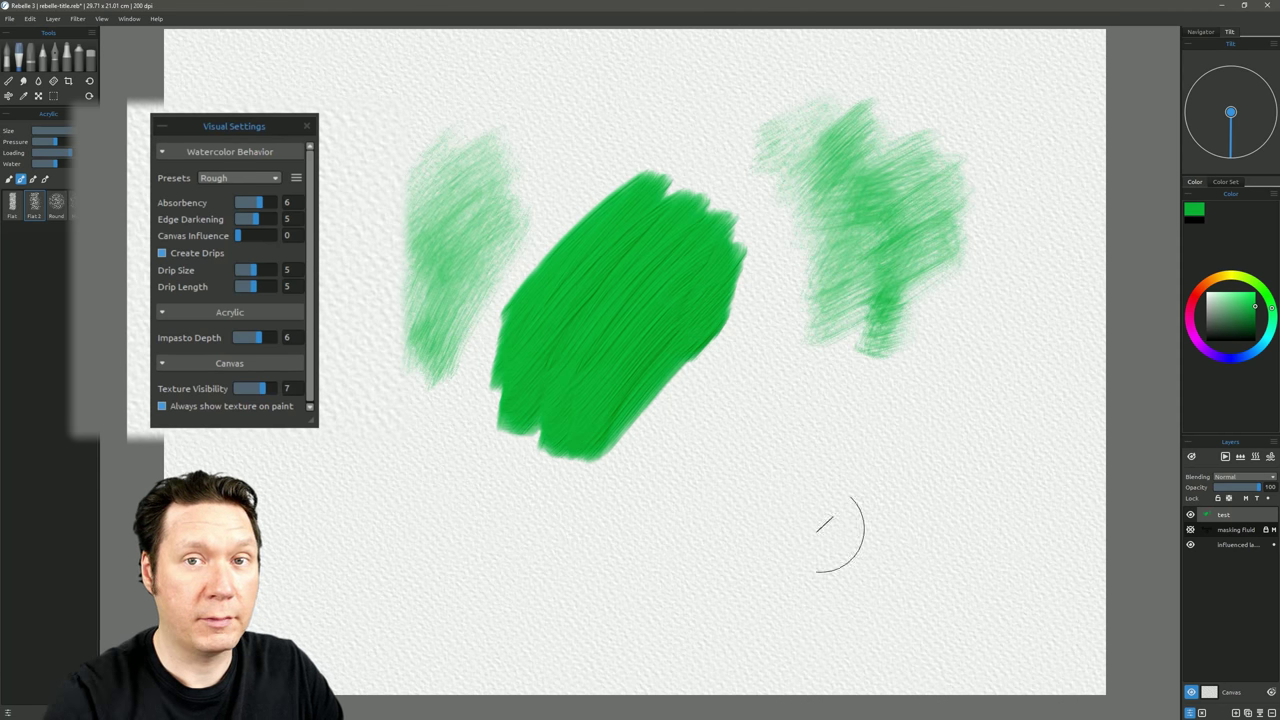
pyautogui.click(162, 407)
pyautogui.click(162, 407)
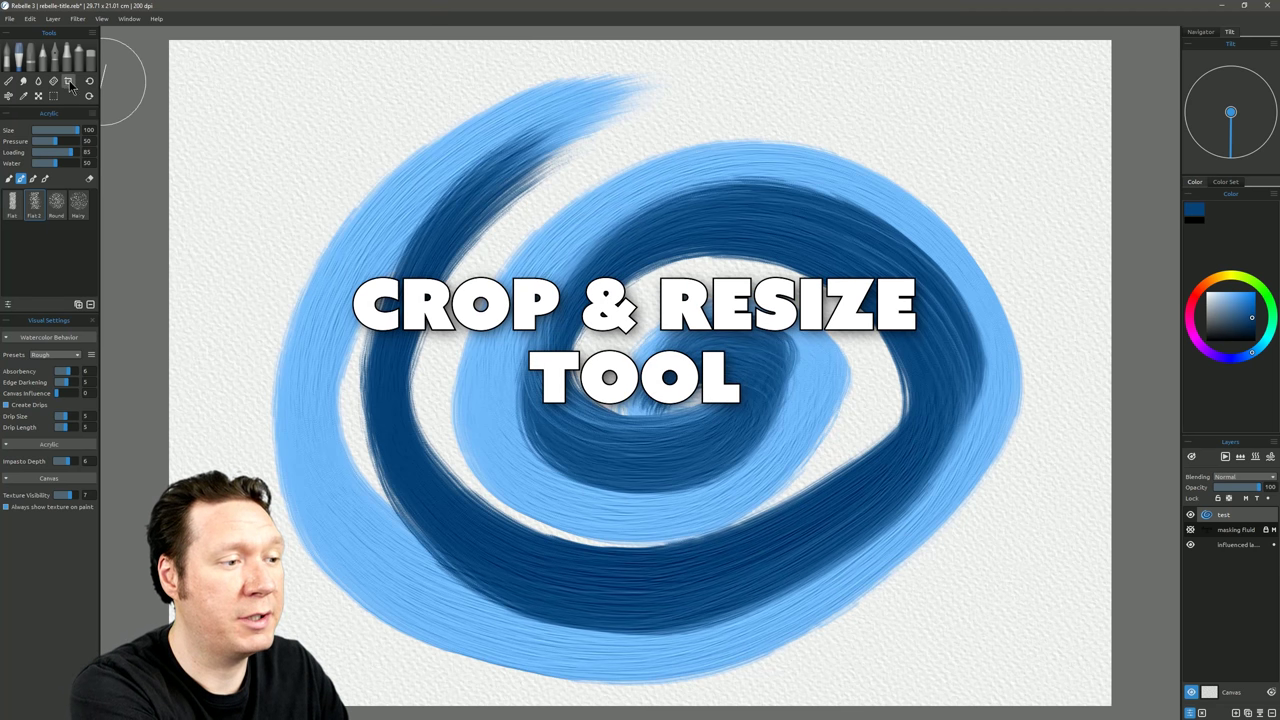
# Crop the canvas around the middle of the blue spiral to 16.65 by 13.77 cm
pyautogui.click(69, 83)
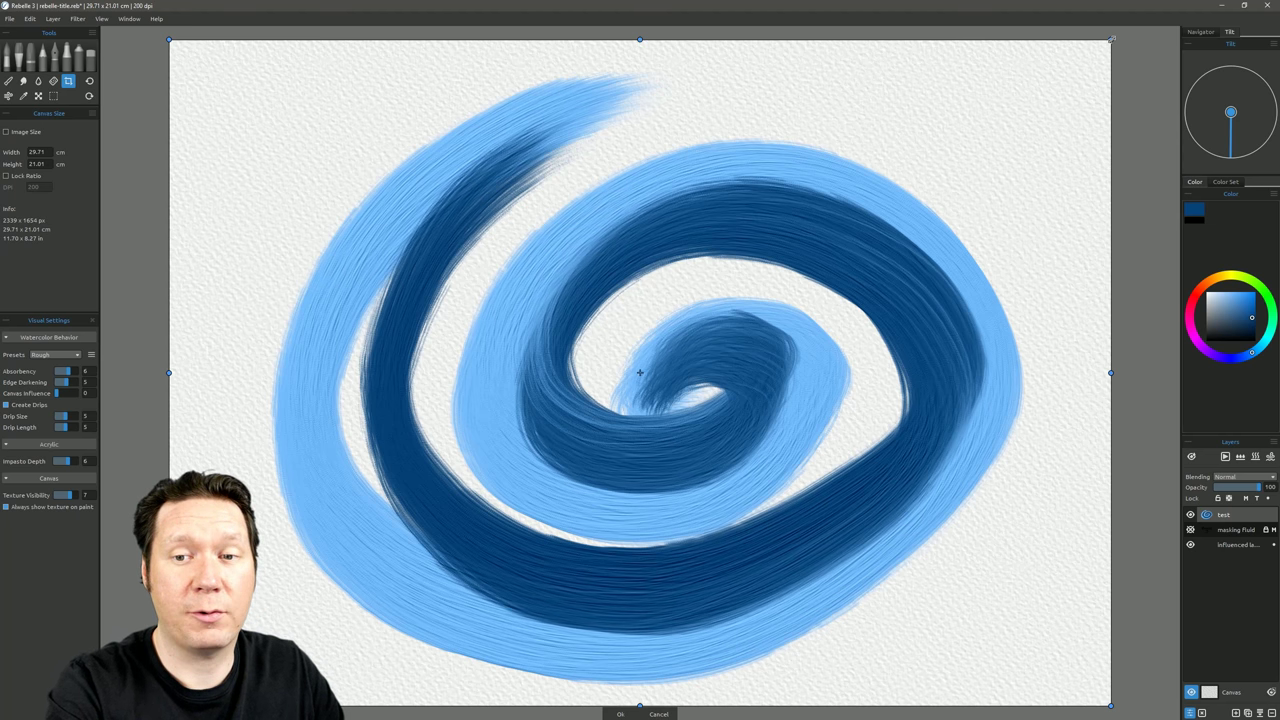
pyautogui.moveTo(1112, 38); pyautogui.dragTo(910, 143)
pyautogui.moveTo(169, 705); pyautogui.dragTo(384, 579)
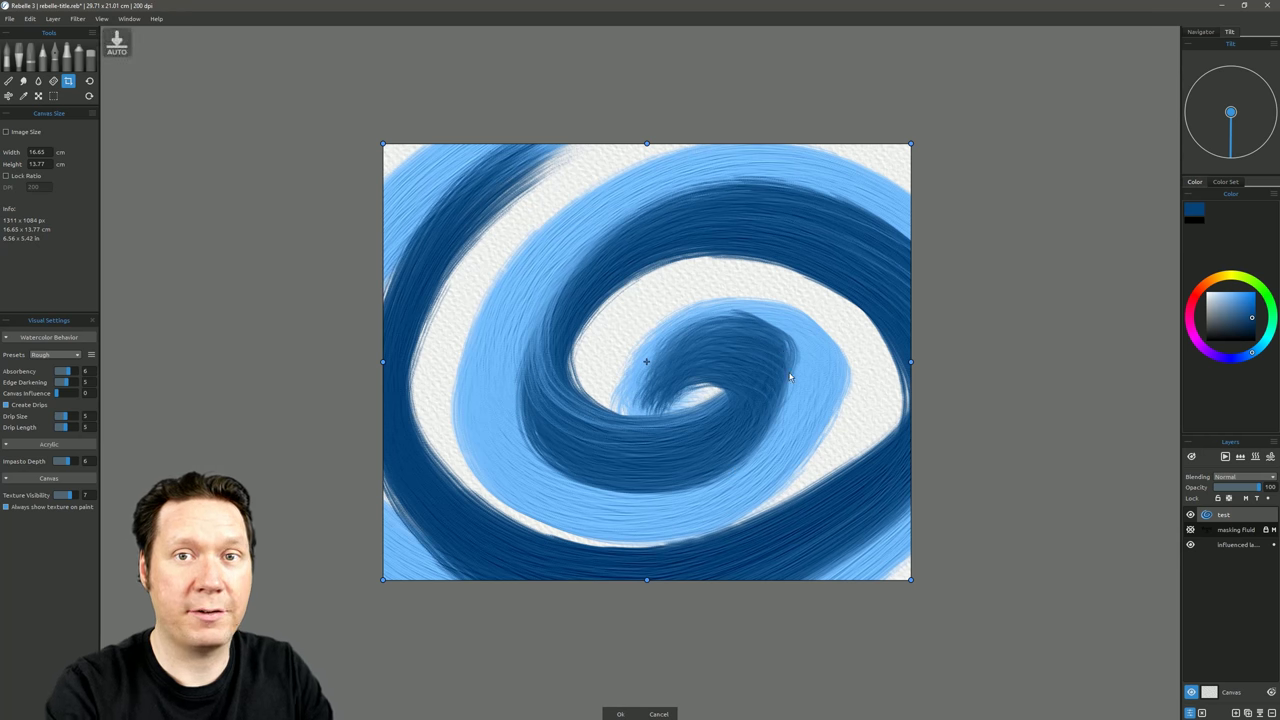
pyautogui.press('Return')
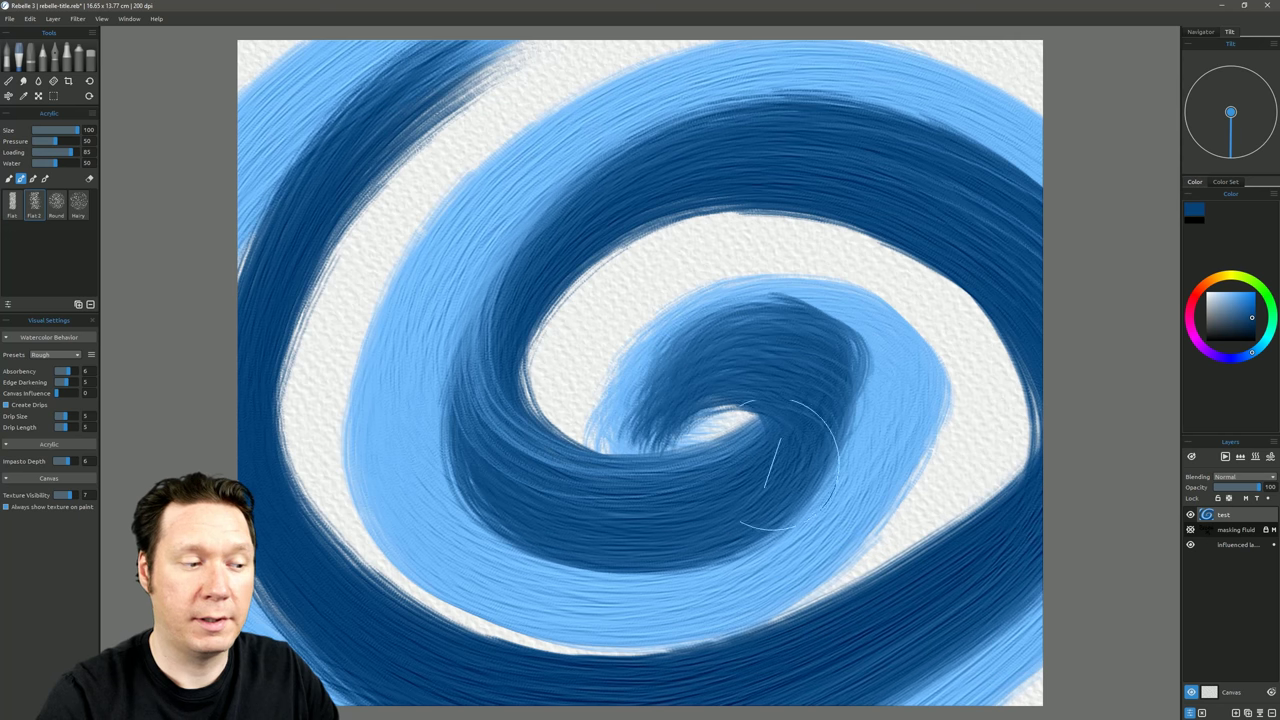
# Extend the canvas past its left edge to a width of 18.77 cm, and undo the canvas size changes
pyautogui.click(68, 82)
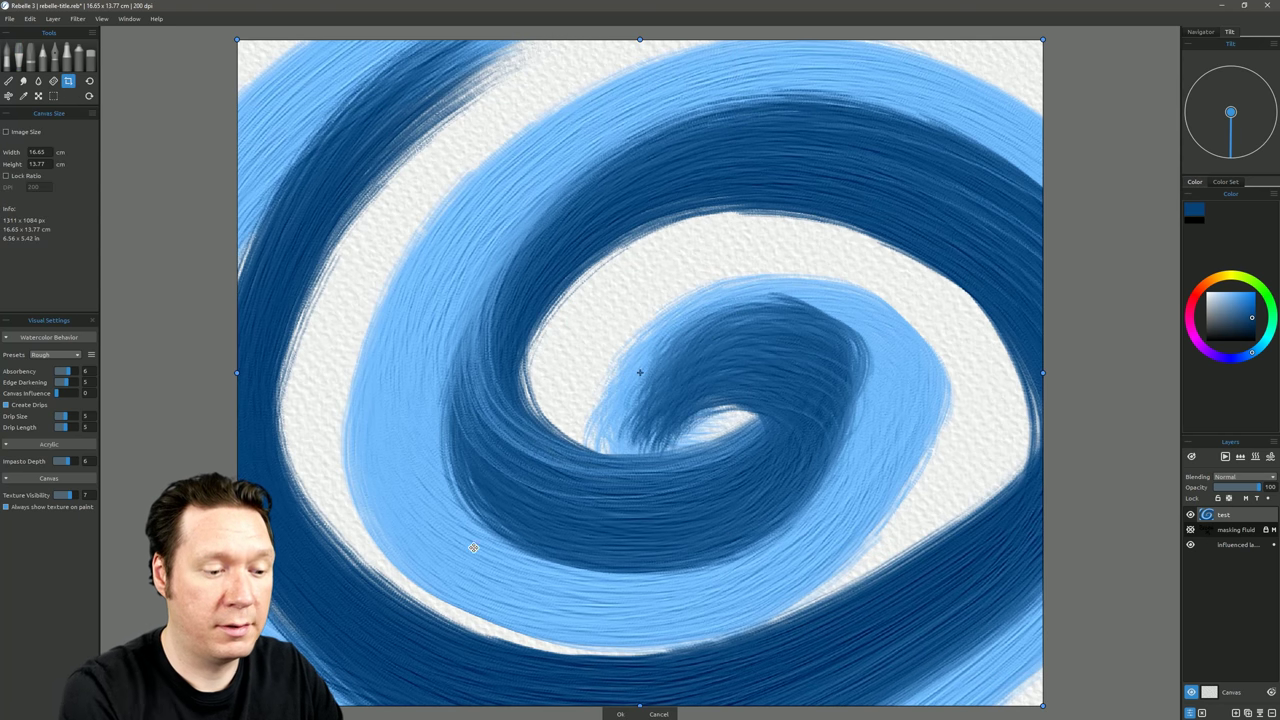
pyautogui.moveTo(237, 372); pyautogui.dragTo(135, 372)
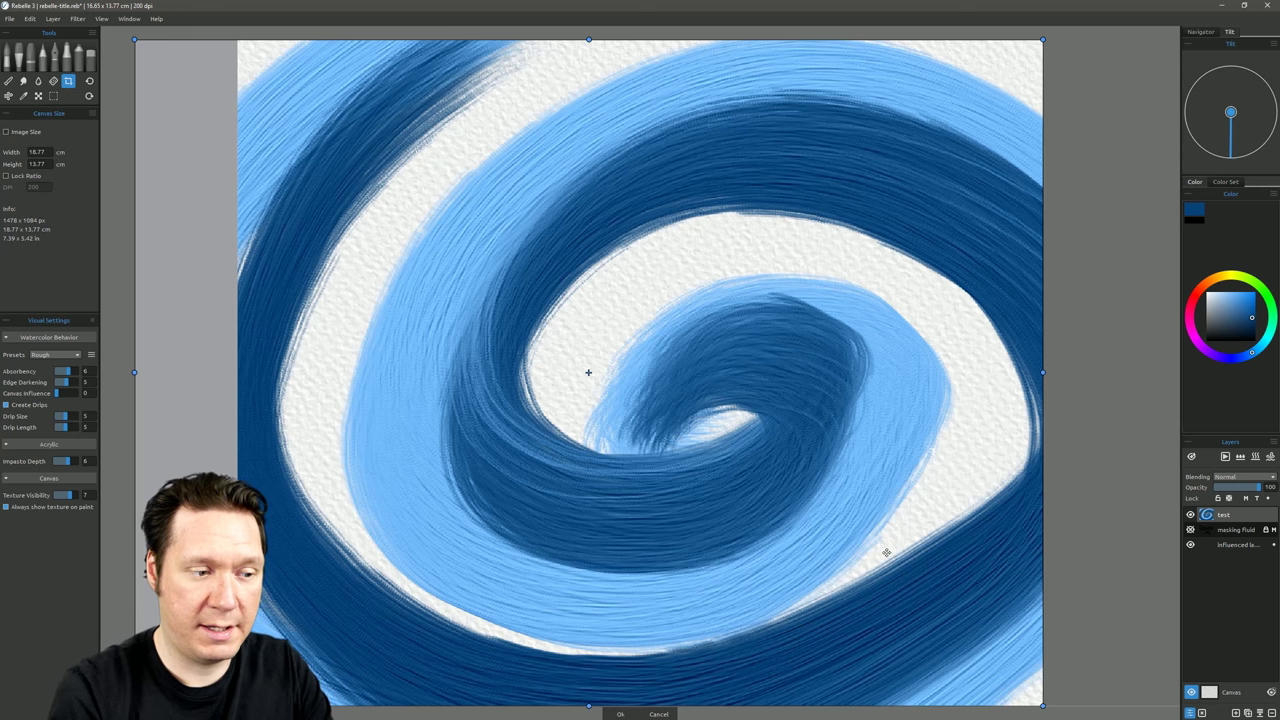
pyautogui.press('Return')
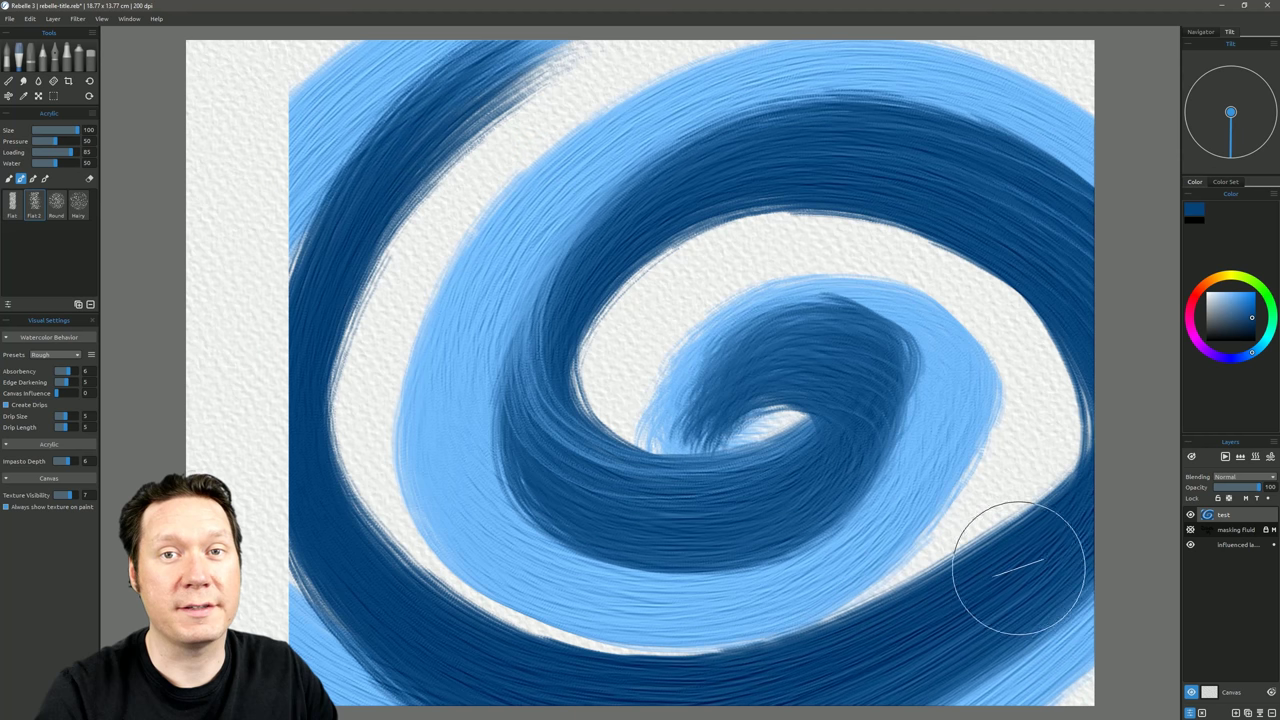
pyautogui.hotkey('ctrl', 'z')
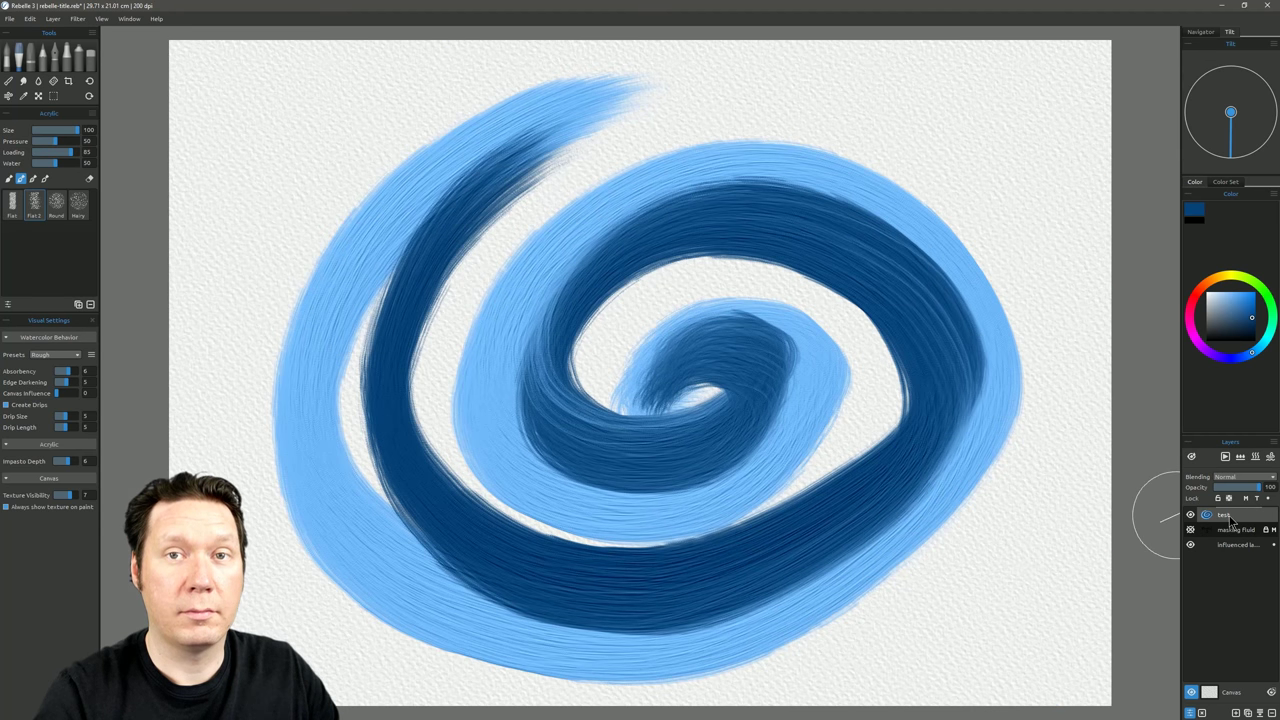
# Paint dark blue acrylic along the canvas's left, top and right edges, and try extending the canvas past its left edge
pyautogui.moveTo(206, 63)
pyautogui.mouseDown()
pyautogui.moveTo(157, 243)
pyautogui.moveTo(243, 337)
pyautogui.moveTo(300, 355)
pyautogui.moveTo(257, 171)
pyautogui.moveTo(271, 143)
pyautogui.moveTo(1057, 51)
pyautogui.moveTo(1022, 285)
pyautogui.moveTo(1128, 486)
pyautogui.moveTo(1060, 522)
pyautogui.mouseUp()
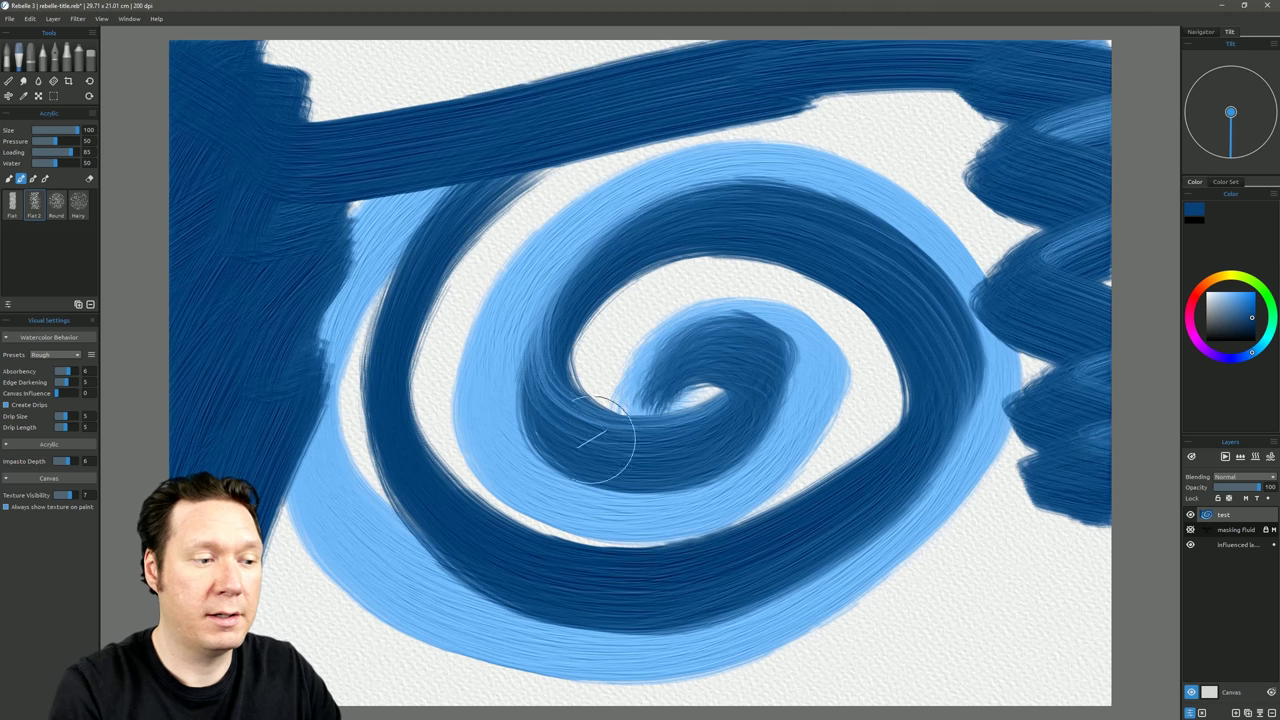
pyautogui.click(67, 82)
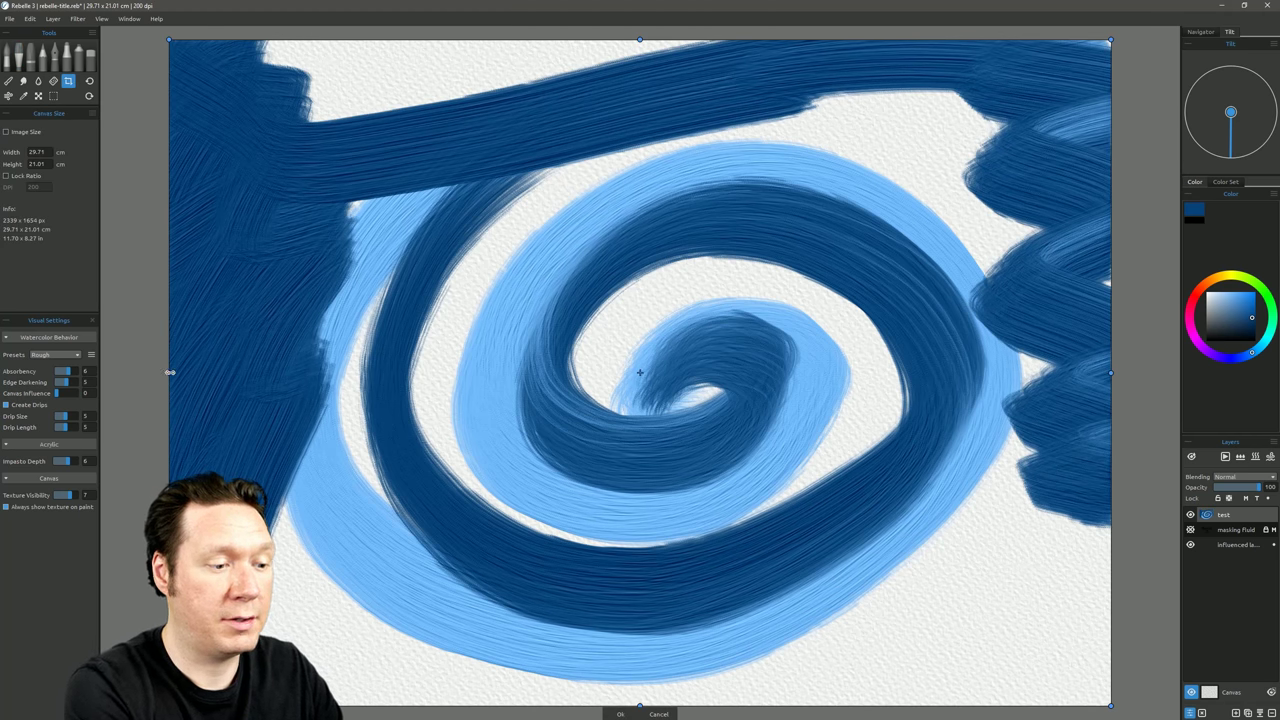
pyautogui.moveTo(166, 372); pyautogui.dragTo(115, 372)
pyautogui.press('b')
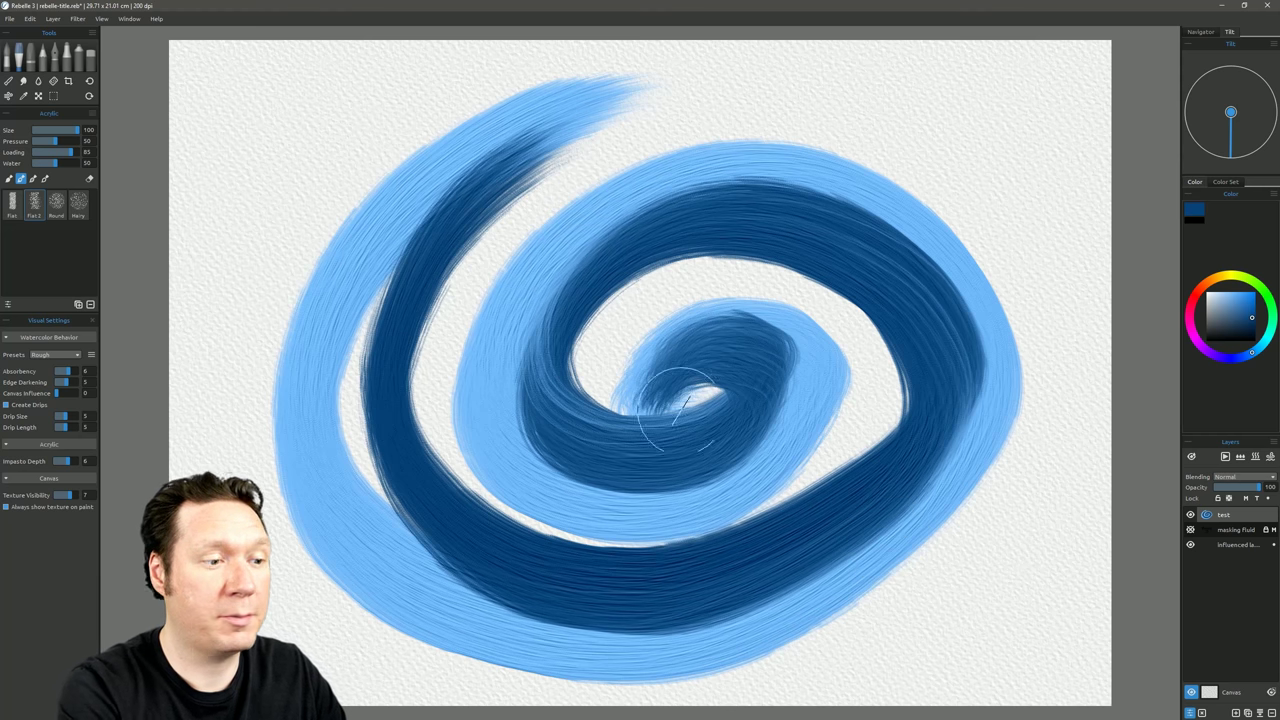
# Change the canvas texture to the Handmade paper with deckled edges and its default color
pyautogui.click(1210, 692)
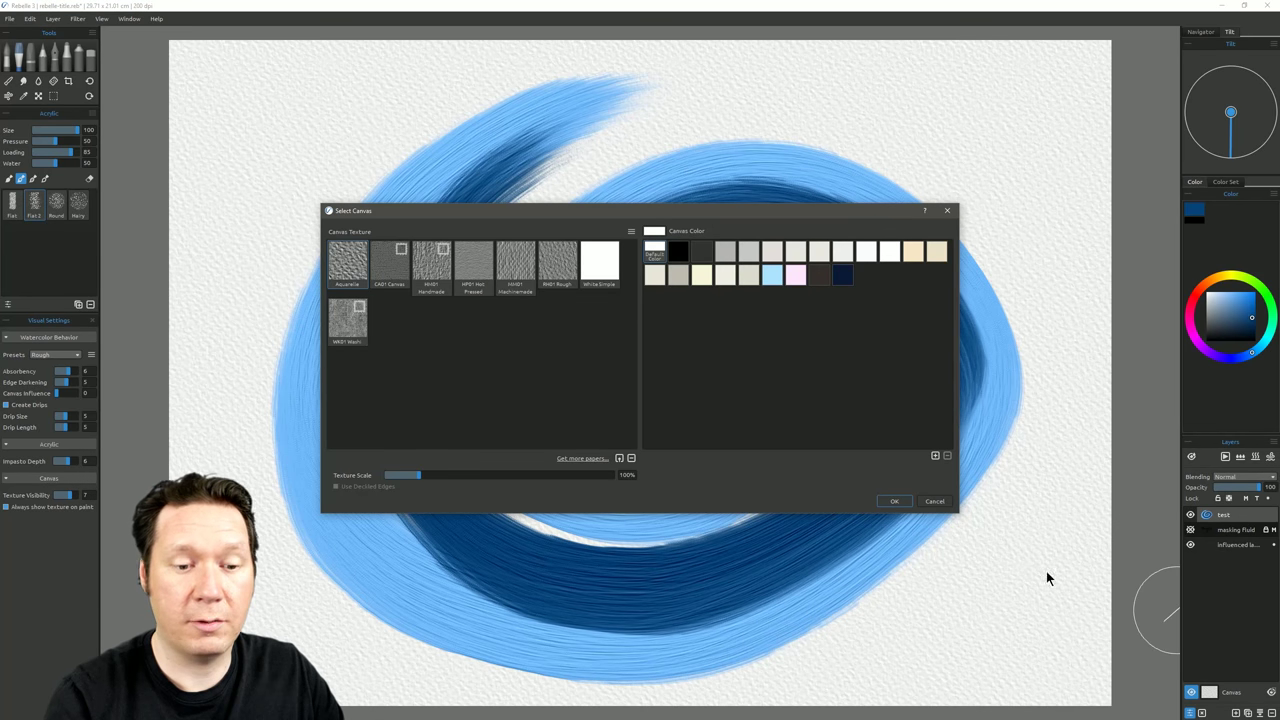
pyautogui.click(432, 272)
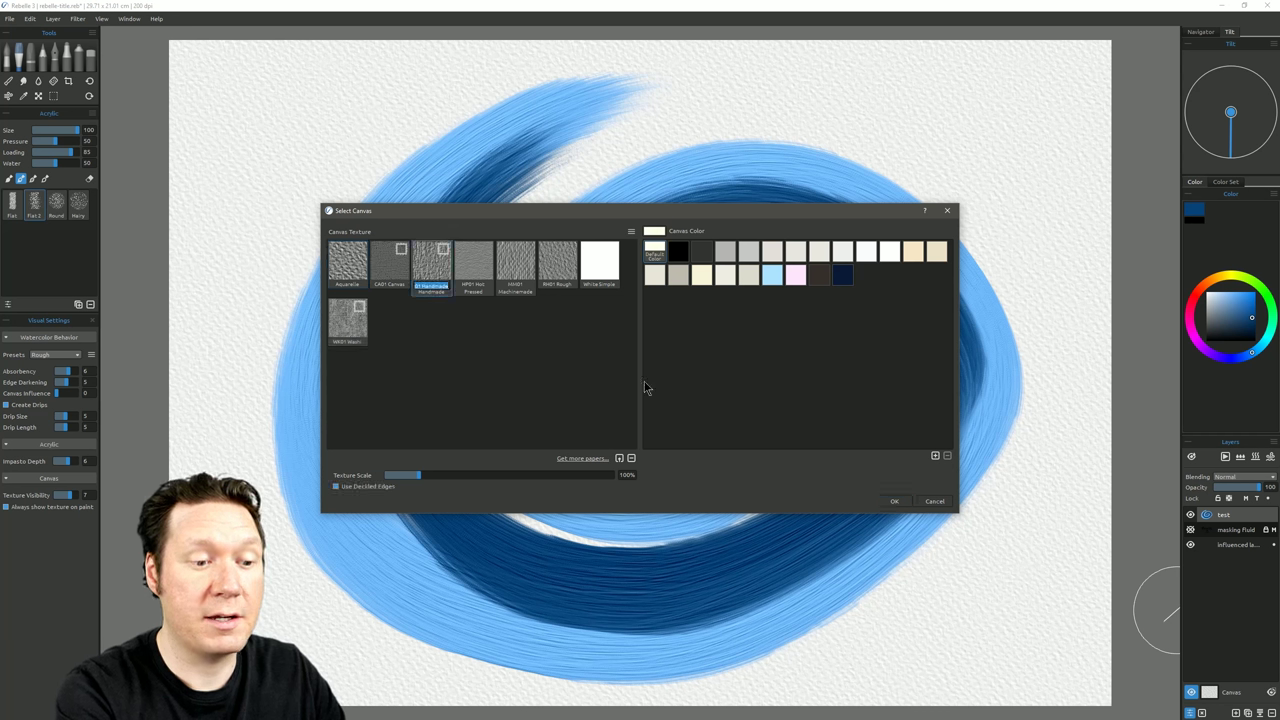
pyautogui.click(893, 500)
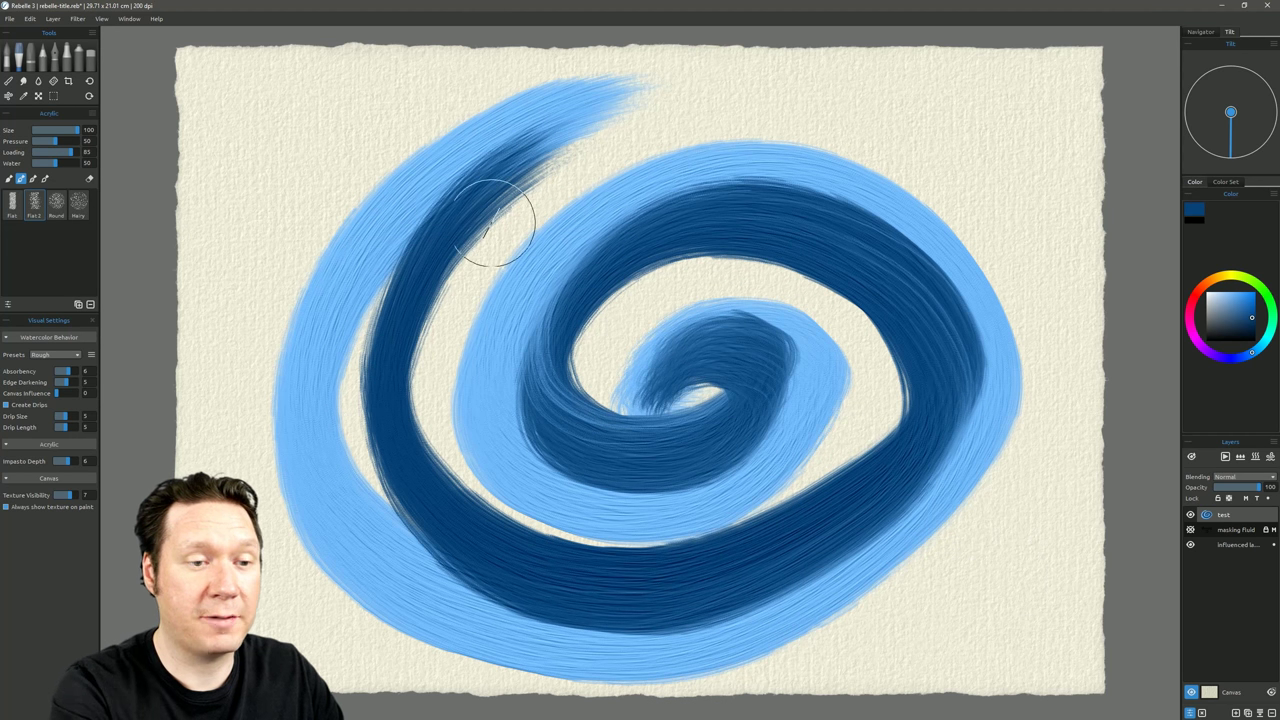
# Paint dark blue strips down both side edges of the paper, and extend the canvas on both sides to 32.69 cm wide
pyautogui.moveTo(990, 72)
pyautogui.mouseDown()
pyautogui.moveTo(1096, 115)
pyautogui.moveTo(1100, 235)
pyautogui.moveTo(1070, 360)
pyautogui.moveTo(1112, 470)
pyautogui.moveTo(1056, 586)
pyautogui.moveTo(1102, 626)
pyautogui.moveTo(1035, 575)
pyautogui.mouseUp()
pyautogui.moveTo(220, 55)
pyautogui.mouseDown()
pyautogui.moveTo(156, 167)
pyautogui.moveTo(219, 294)
pyautogui.moveTo(185, 505)
pyautogui.mouseUp()
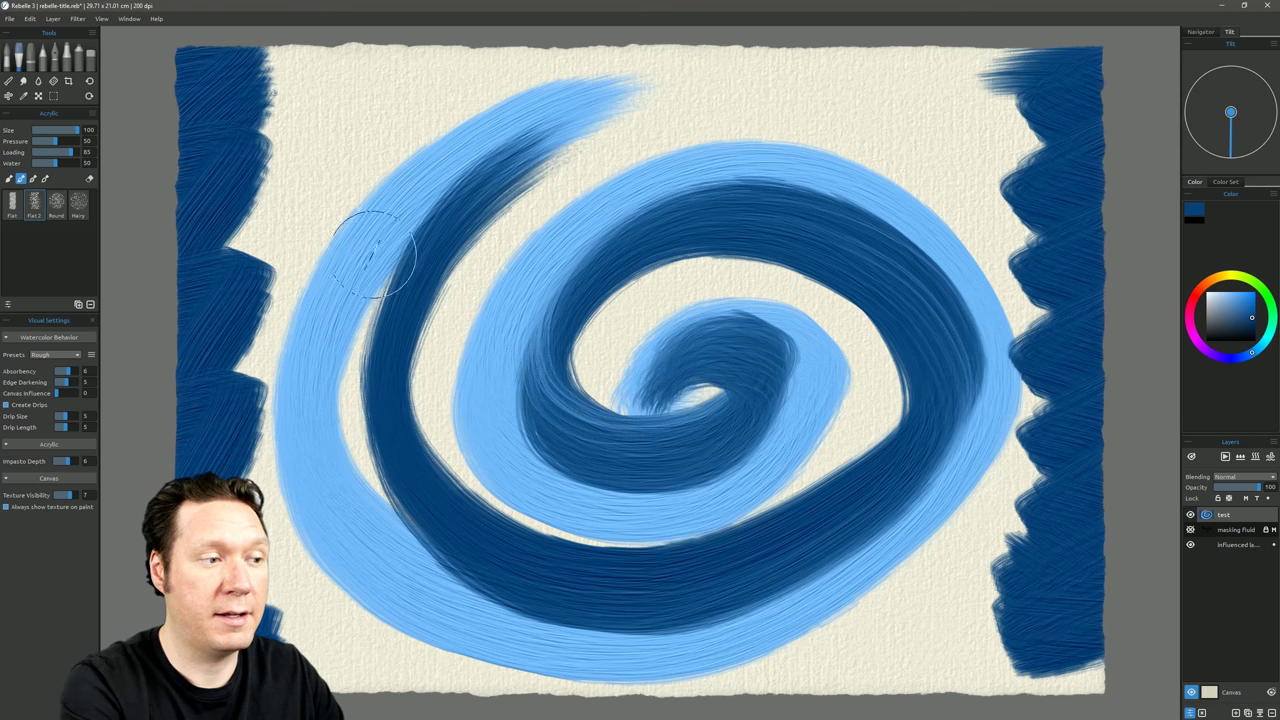
pyautogui.click(68, 81)
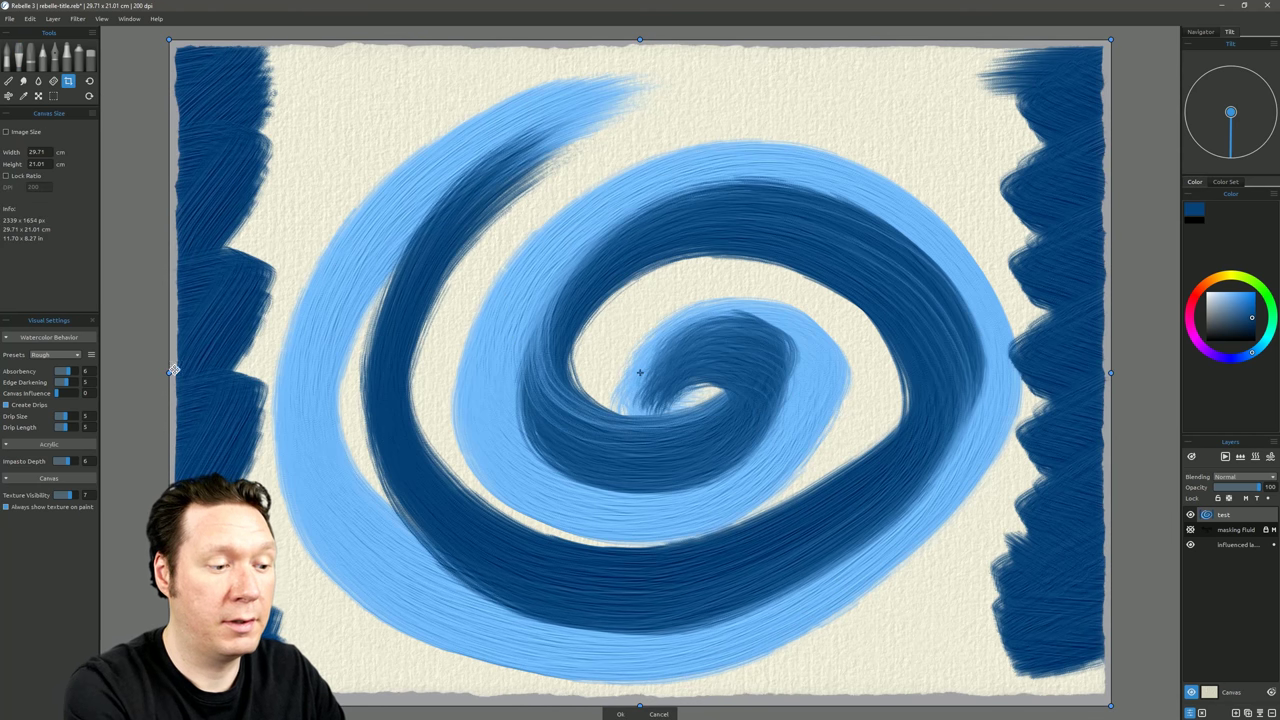
pyautogui.moveTo(168, 373); pyautogui.dragTo(119, 373)
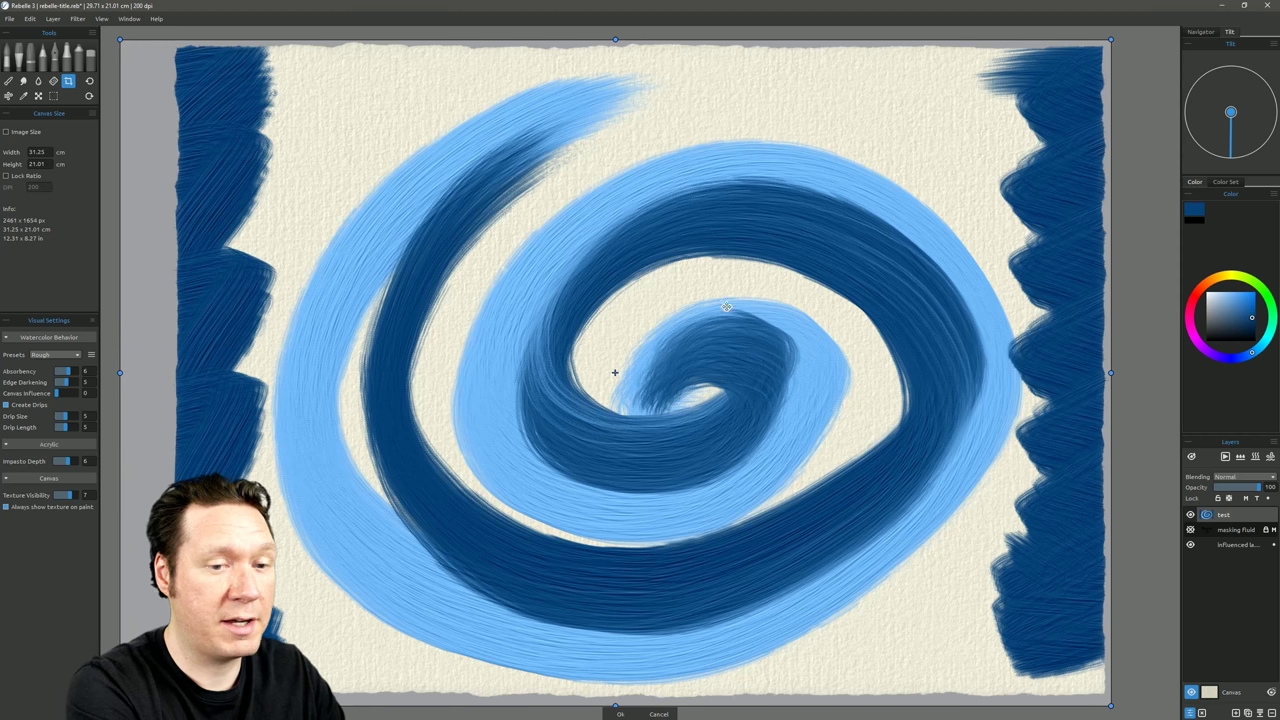
pyautogui.moveTo(1119, 368); pyautogui.dragTo(1164, 372)
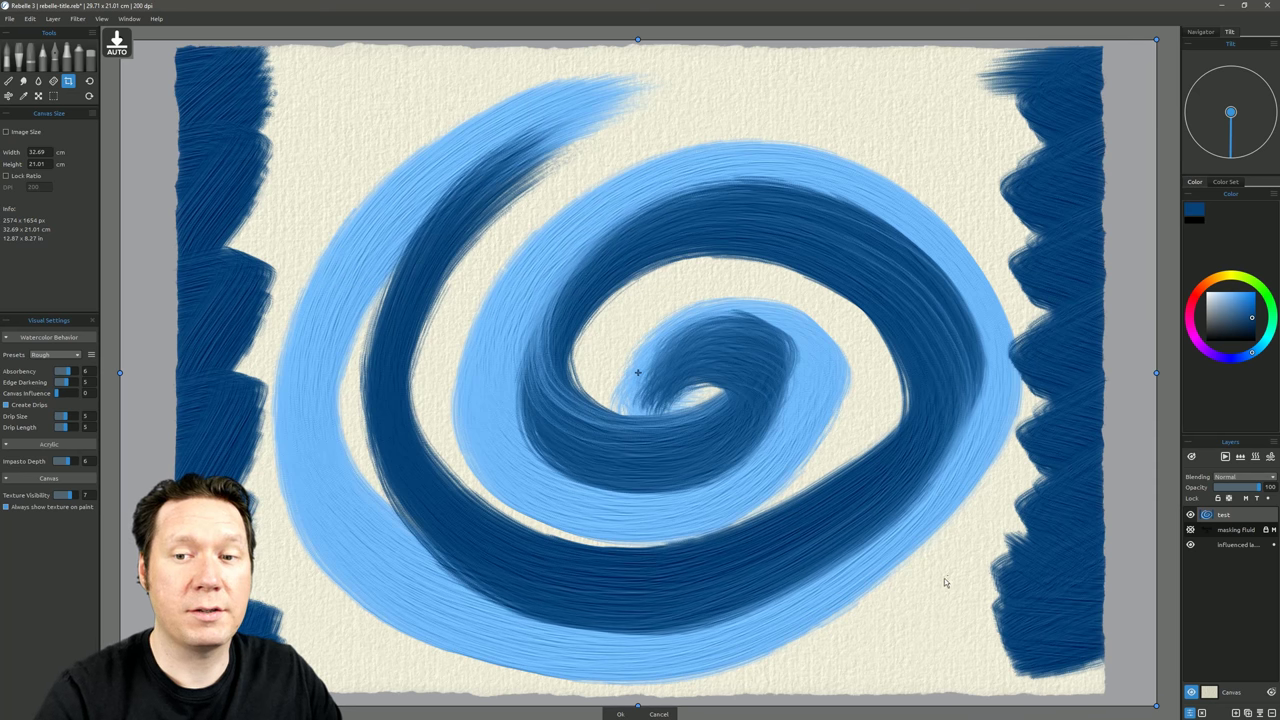
pyautogui.press('Return')
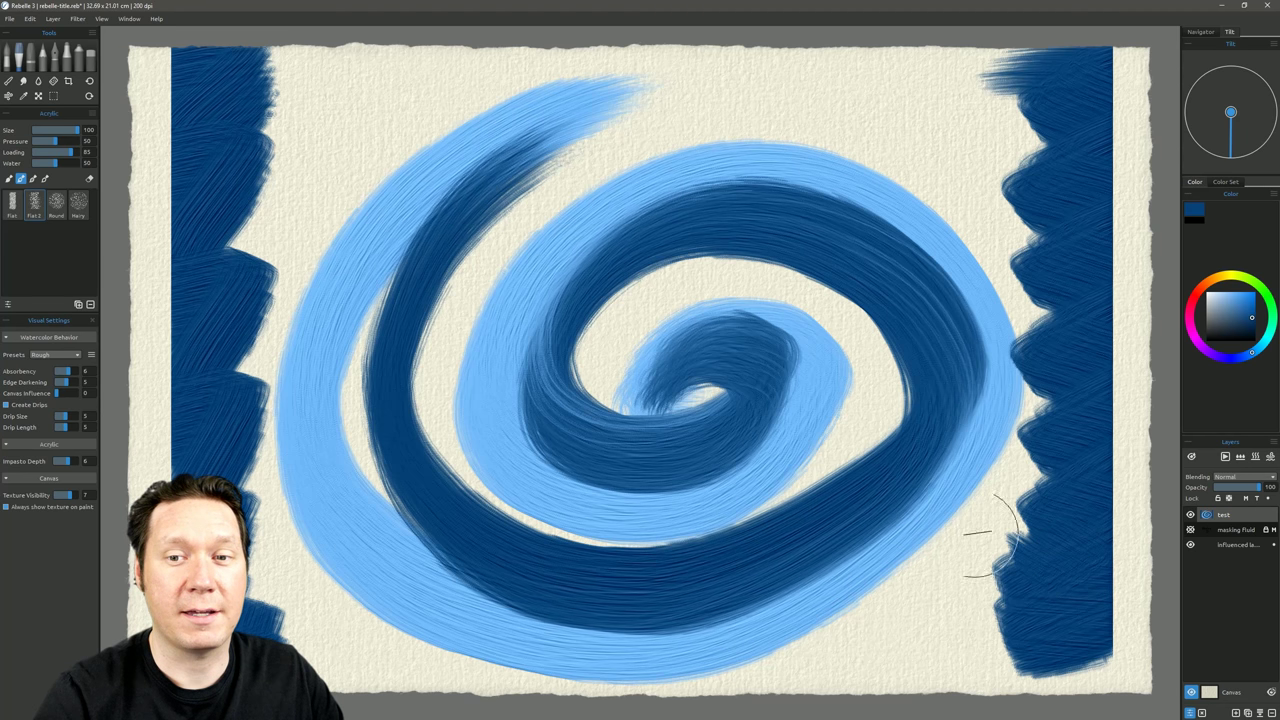
# Crop the canvas inward from its upper-right and lower-left corners to 27.1 by 17.5 cm
pyautogui.click(68, 82)
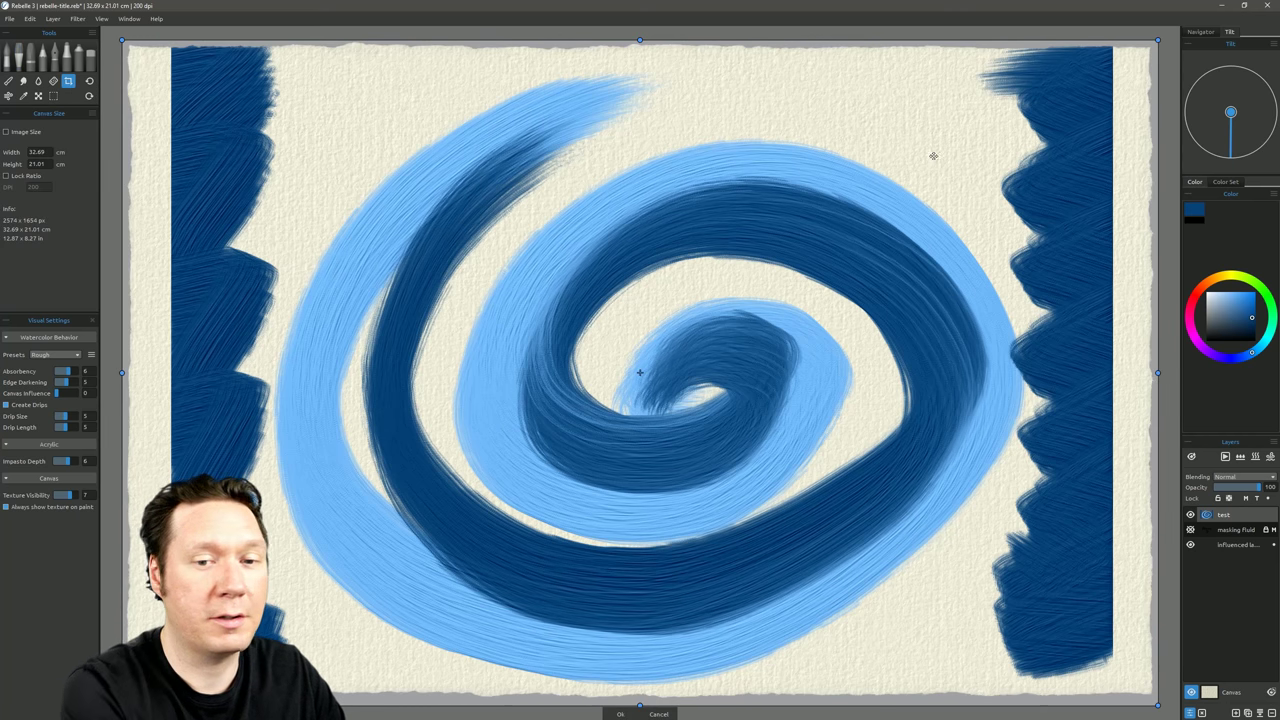
pyautogui.moveTo(1157, 40); pyautogui.dragTo(1073, 101)
pyautogui.moveTo(122, 704); pyautogui.dragTo(214, 656)
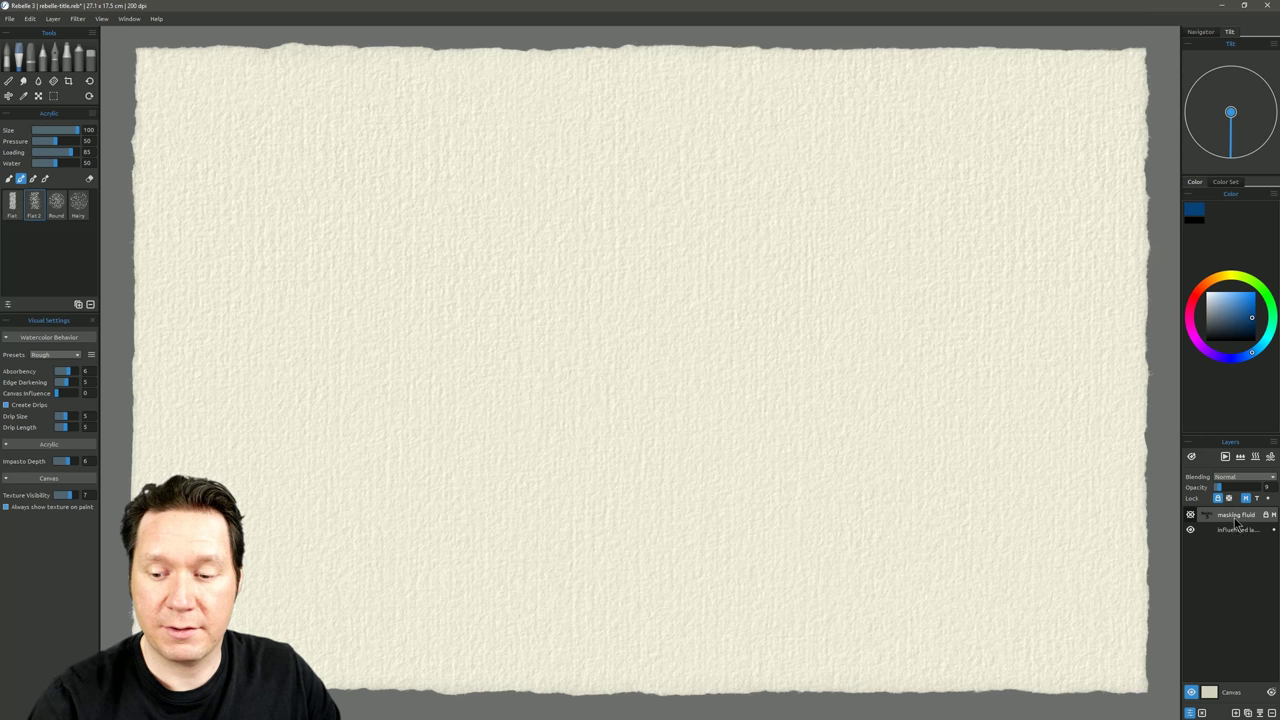
# Show the masking fluid layer with the Rebelle 3 lettering, and select the influenced layer beneath it
pyautogui.click(1191, 515)
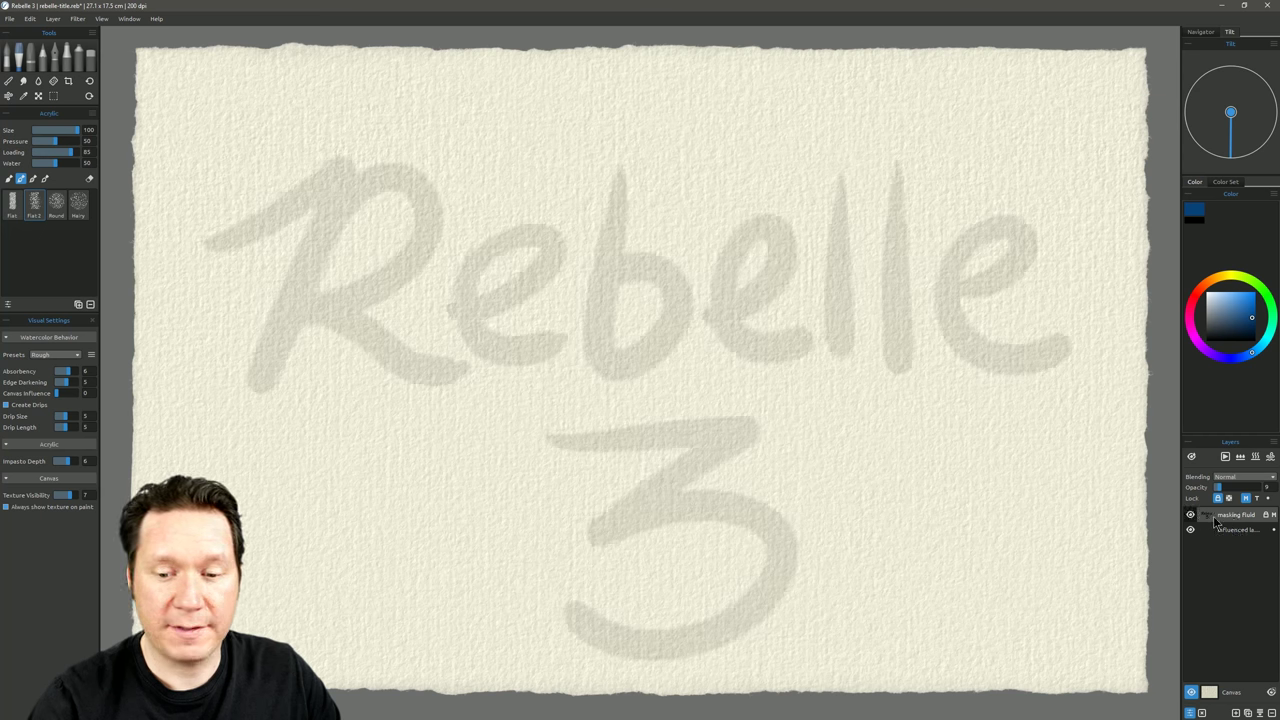
pyautogui.moveTo(1233, 494)
pyautogui.mouseDown()
pyautogui.moveTo(1274, 492)
pyautogui.moveTo(1217, 492)
pyautogui.mouseUp()
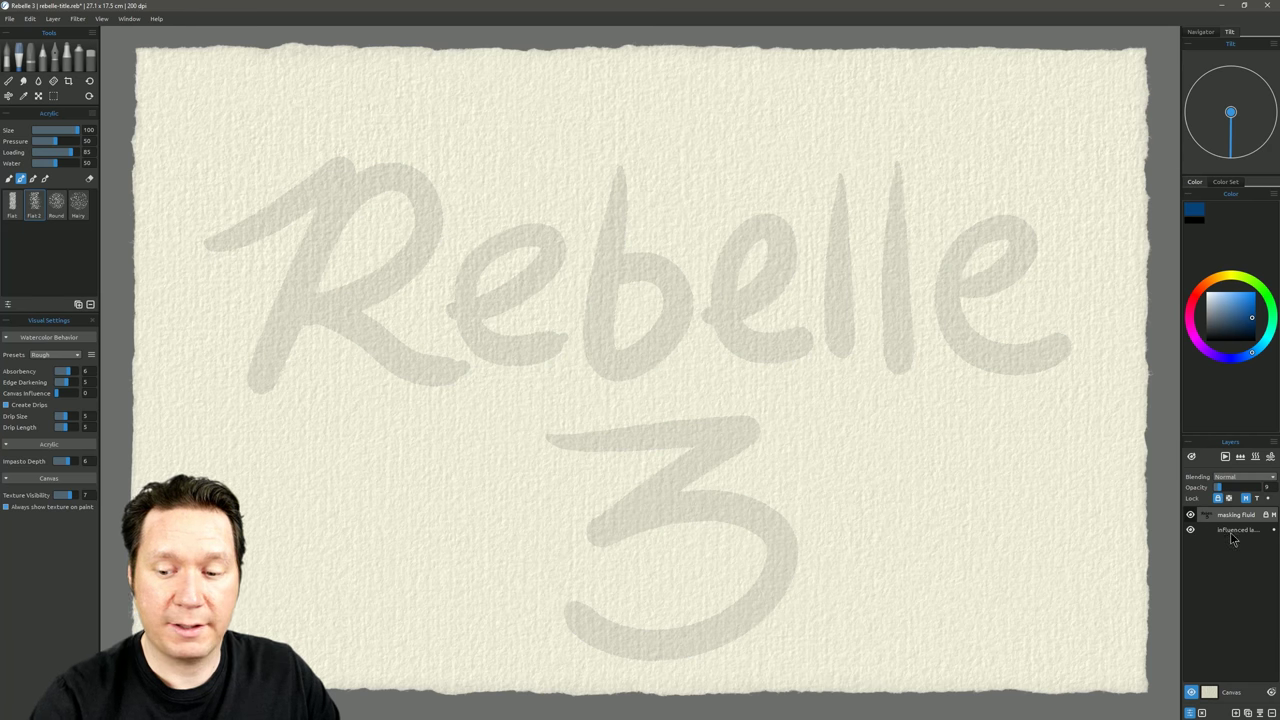
pyautogui.click(1234, 532)
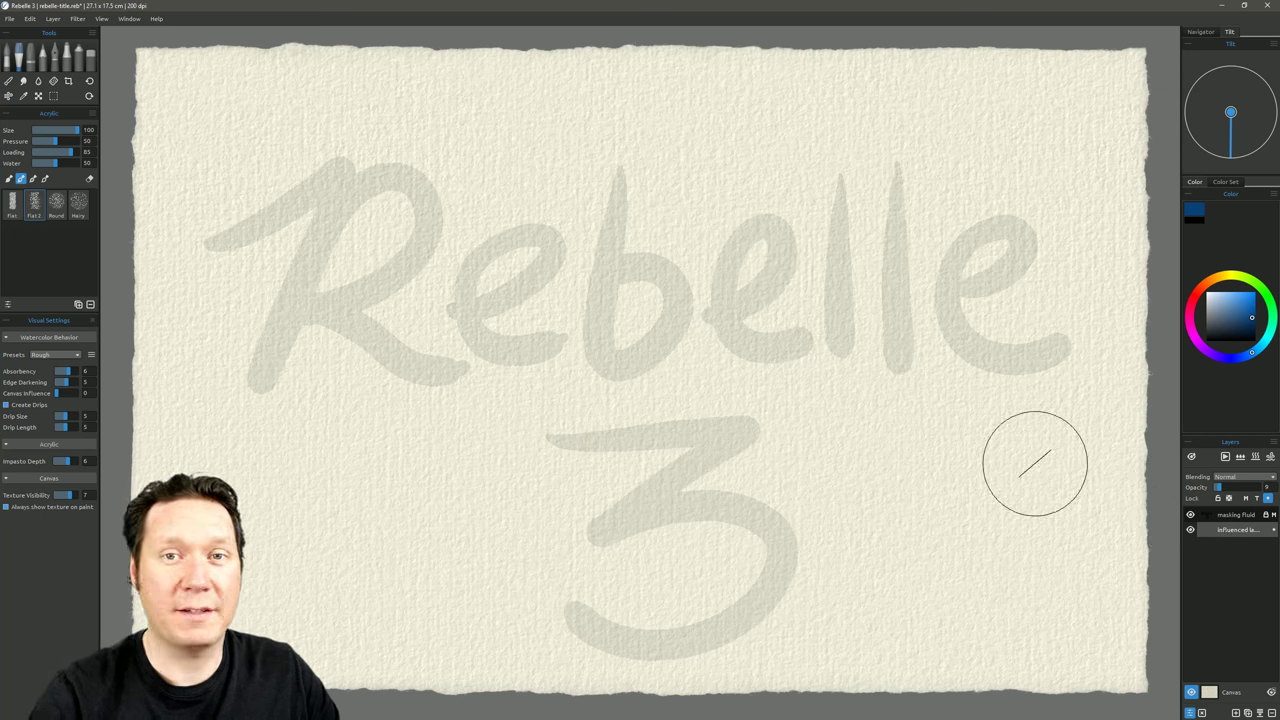
# Spray dark blue watercolor around the masked lettering with the Splat brush, and hide the masking fluid layer
pyautogui.press('1')
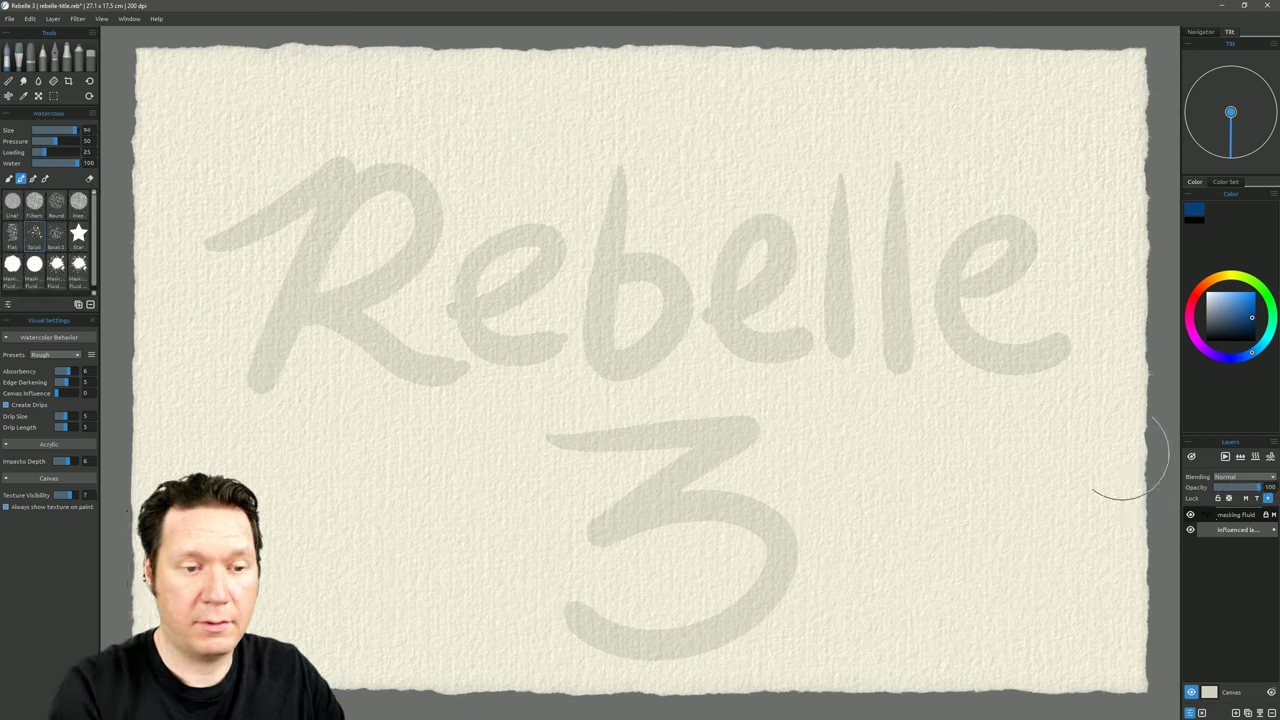
pyautogui.click(33, 237)
pyautogui.moveTo(243, 200)
pyautogui.mouseDown()
pyautogui.moveTo(415, 197)
pyautogui.moveTo(592, 249)
pyautogui.moveTo(605, 303)
pyautogui.moveTo(709, 499)
pyautogui.moveTo(875, 521)
pyautogui.moveTo(906, 388)
pyautogui.moveTo(745, 297)
pyautogui.moveTo(714, 293)
pyautogui.moveTo(972, 327)
pyautogui.moveTo(857, 272)
pyautogui.moveTo(614, 193)
pyautogui.moveTo(377, 200)
pyautogui.moveTo(306, 337)
pyautogui.moveTo(545, 312)
pyautogui.moveTo(620, 337)
pyautogui.moveTo(402, 162)
pyautogui.moveTo(383, 228)
pyautogui.moveTo(627, 249)
pyautogui.moveTo(651, 387)
pyautogui.moveTo(627, 524)
pyautogui.moveTo(701, 586)
pyautogui.moveTo(873, 224)
pyautogui.moveTo(791, 158)
pyautogui.moveTo(941, 320)
pyautogui.moveTo(820, 312)
pyautogui.moveTo(689, 200)
pyautogui.moveTo(262, 312)
pyautogui.moveTo(290, 403)
pyautogui.moveTo(483, 380)
pyautogui.moveTo(676, 405)
pyautogui.moveTo(926, 330)
pyautogui.moveTo(926, 343)
pyautogui.moveTo(851, 200)
pyautogui.moveTo(739, 352)
pyautogui.moveTo(583, 511)
pyautogui.moveTo(608, 478)
pyautogui.moveTo(562, 349)
pyautogui.moveTo(741, 343)
pyautogui.moveTo(851, 372)
pyautogui.moveTo(953, 345)
pyautogui.mouseUp()
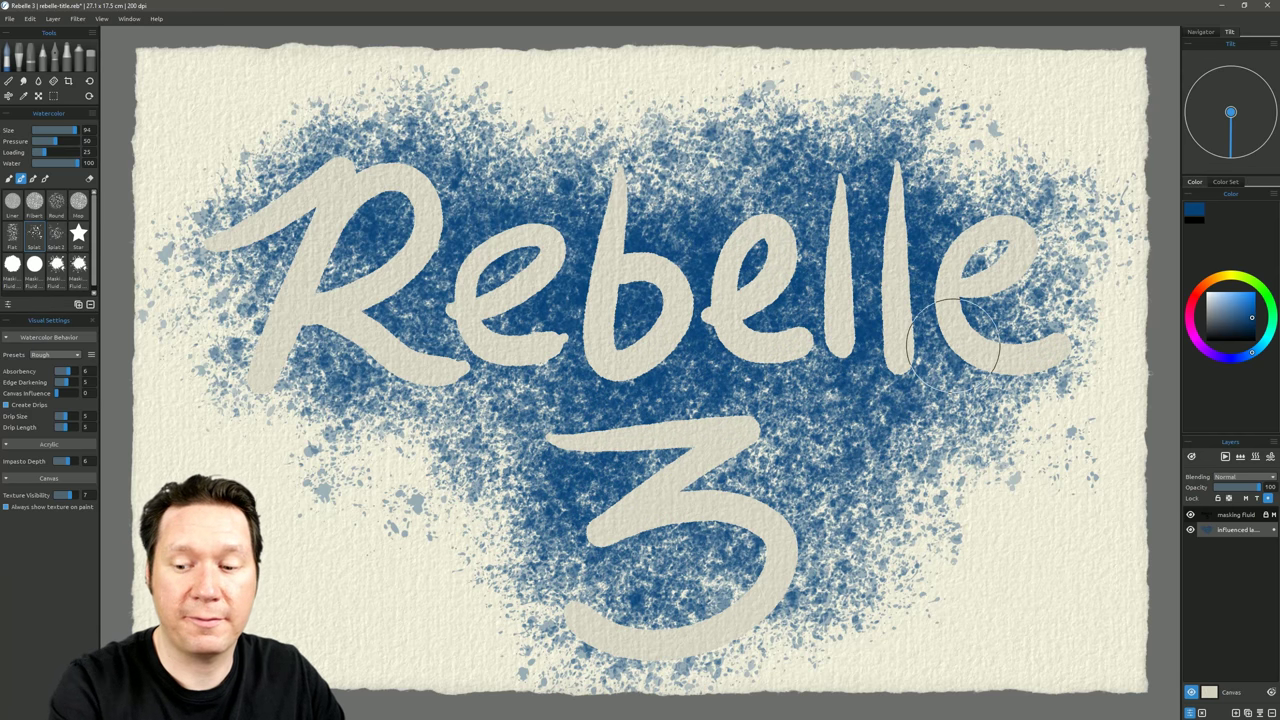
pyautogui.click(1190, 514)
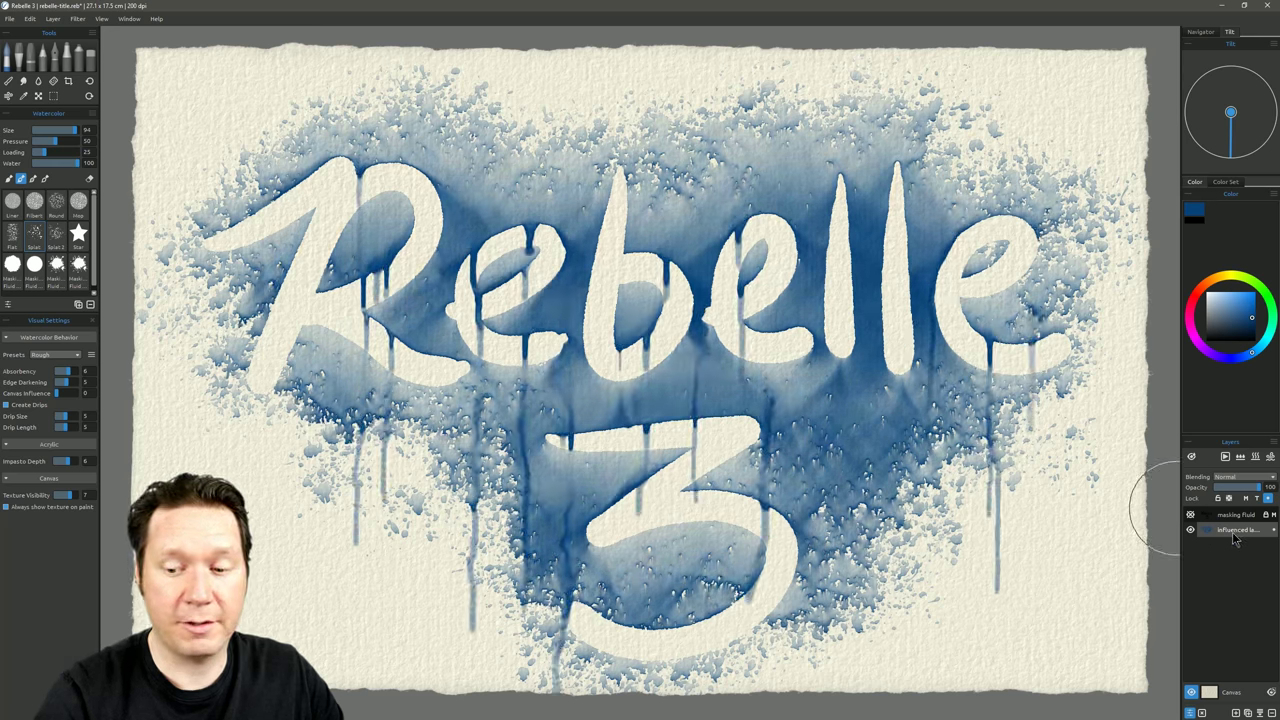
# Clear the influenced layer, and show the masking fluid layer again with canvas tilt turned off
pyautogui.press('Delete')
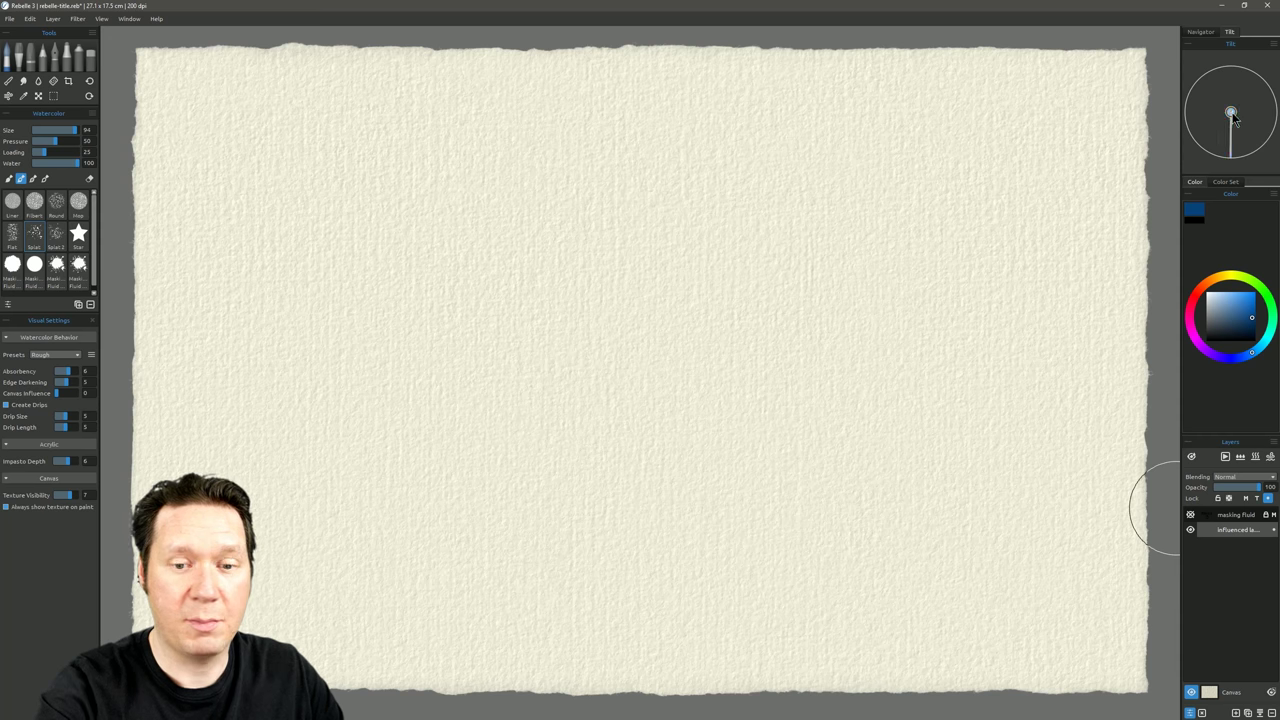
pyautogui.hotkey('ctrl', 'z')
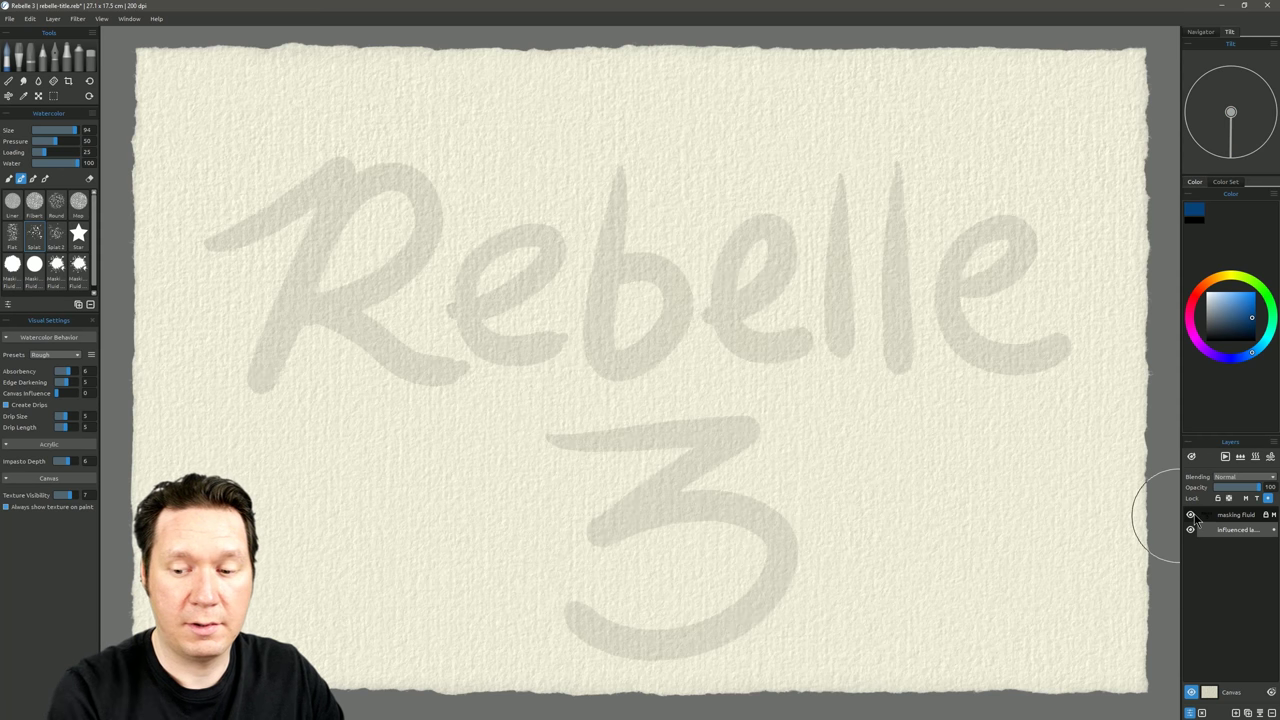
# Spray dark blue and red Splat watercolor around the masked lettering, and hide the masking fluid layer
pyautogui.moveTo(800, 225)
pyautogui.mouseDown()
pyautogui.moveTo(314, 214)
pyautogui.moveTo(429, 400)
pyautogui.moveTo(734, 541)
pyautogui.moveTo(749, 386)
pyautogui.moveTo(1043, 243)
pyautogui.moveTo(950, 380)
pyautogui.moveTo(562, 268)
pyautogui.moveTo(440, 330)
pyautogui.moveTo(391, 443)
pyautogui.moveTo(720, 400)
pyautogui.moveTo(750, 565)
pyautogui.mouseUp()
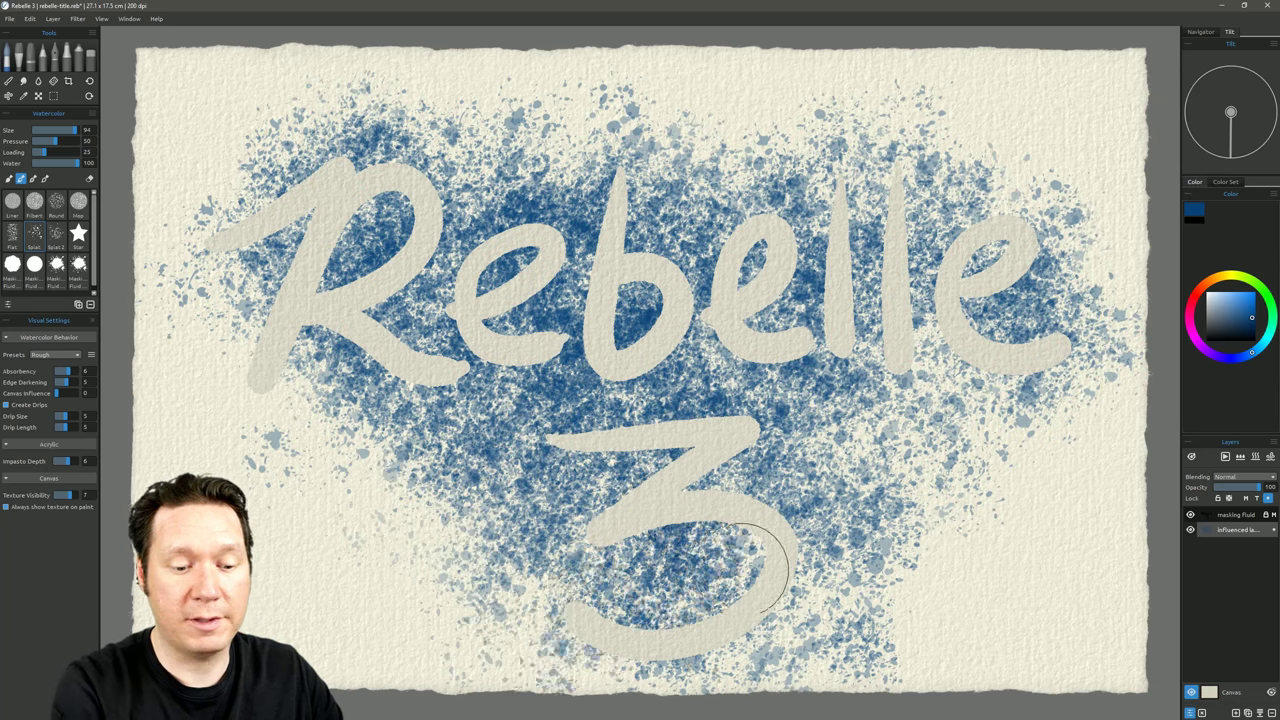
pyautogui.click(1191, 530)
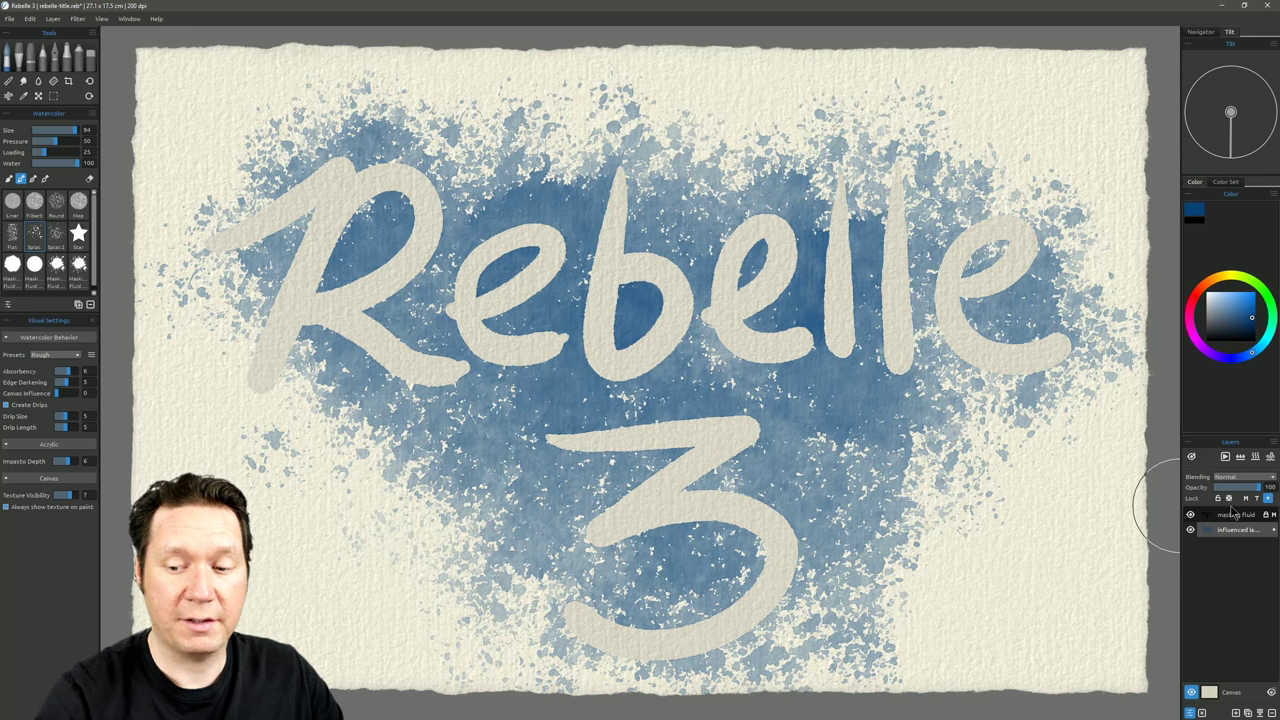
pyautogui.click(1198, 305)
pyautogui.click(1255, 300)
pyautogui.moveTo(860, 250)
pyautogui.mouseDown()
pyautogui.moveTo(719, 320)
pyautogui.moveTo(854, 307)
pyautogui.moveTo(474, 220)
pyautogui.moveTo(316, 399)
pyautogui.moveTo(541, 425)
pyautogui.moveTo(580, 374)
pyautogui.moveTo(368, 267)
pyautogui.moveTo(399, 445)
pyautogui.moveTo(485, 451)
pyautogui.moveTo(433, 312)
pyautogui.moveTo(332, 312)
pyautogui.moveTo(469, 462)
pyautogui.moveTo(841, 512)
pyautogui.moveTo(663, 256)
pyautogui.moveTo(814, 220)
pyautogui.moveTo(986, 315)
pyautogui.moveTo(855, 470)
pyautogui.mouseUp()
pyautogui.click(1190, 514)
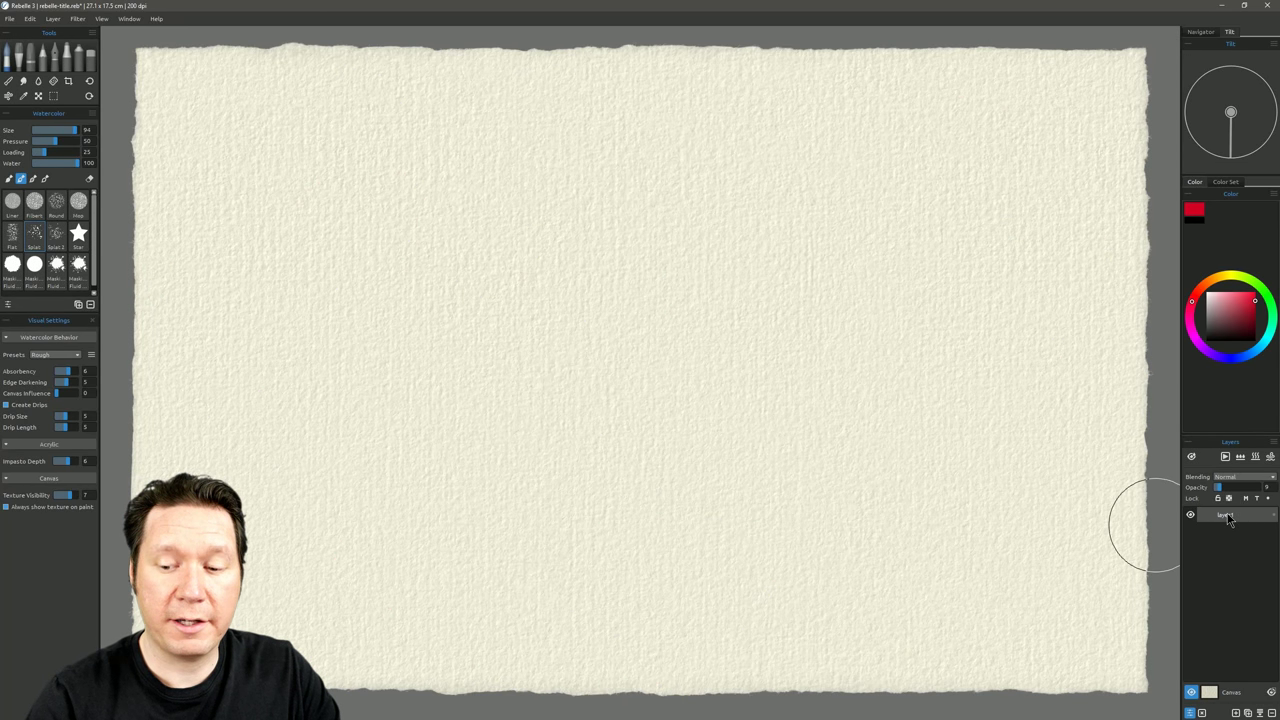
# Add a new layer named "masking fluid", and rename the layer beneath it "paint"
pyautogui.click(1236, 712)
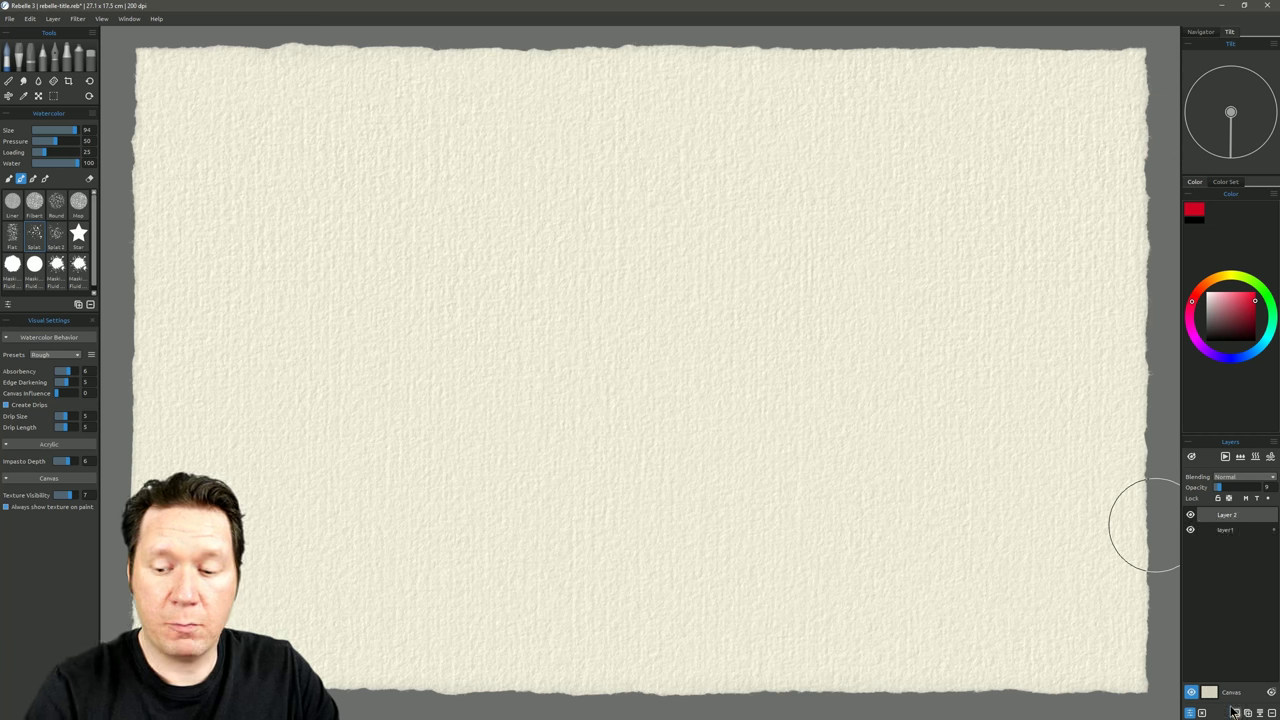
pyautogui.doubleClick(1228, 515)
pyautogui.write('masking fluid')
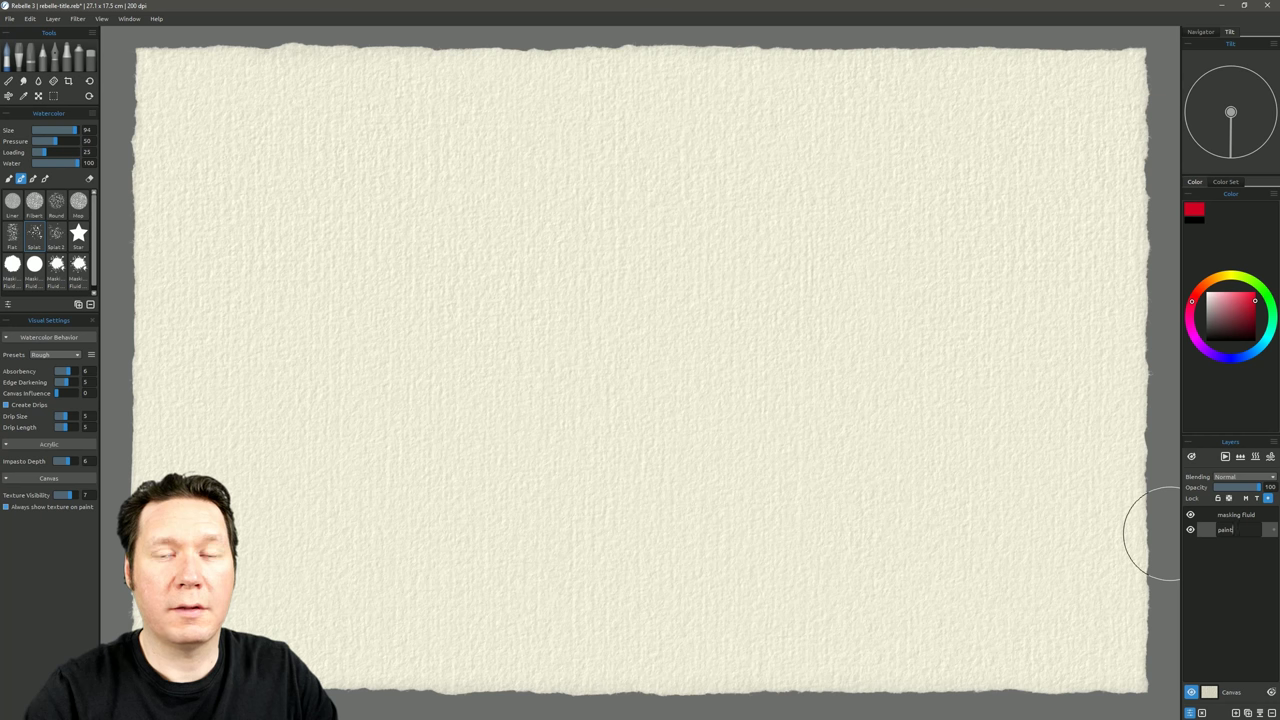
pyautogui.press('Return')
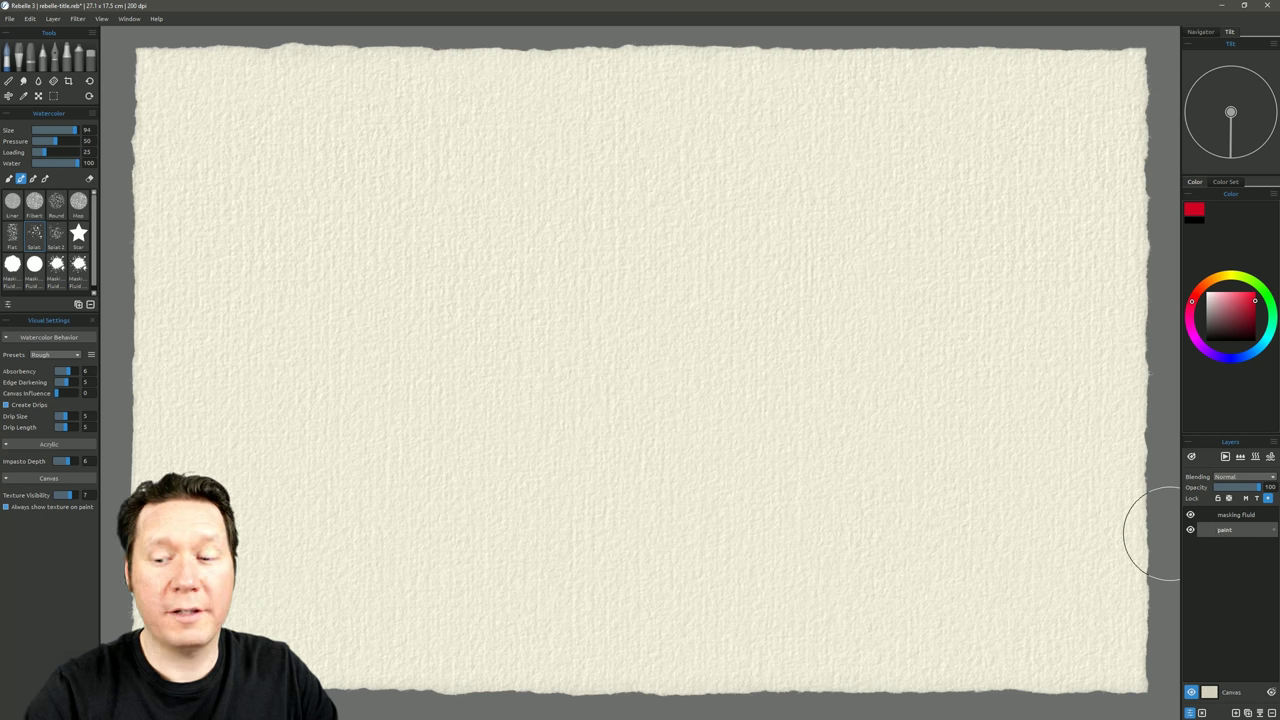
# Paint a large black spiral on the masking fluid layer with the first Masking Fluid brush at size 37
pyautogui.click(1238, 516)
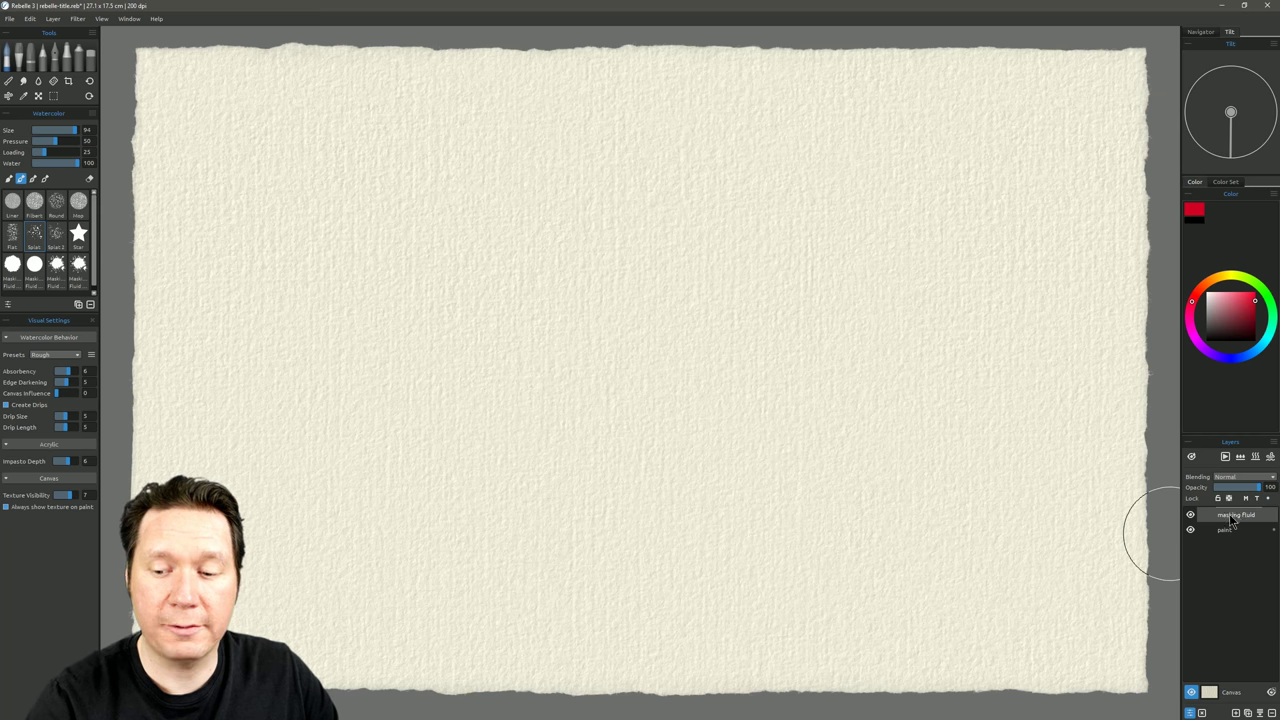
pyautogui.click(1247, 499)
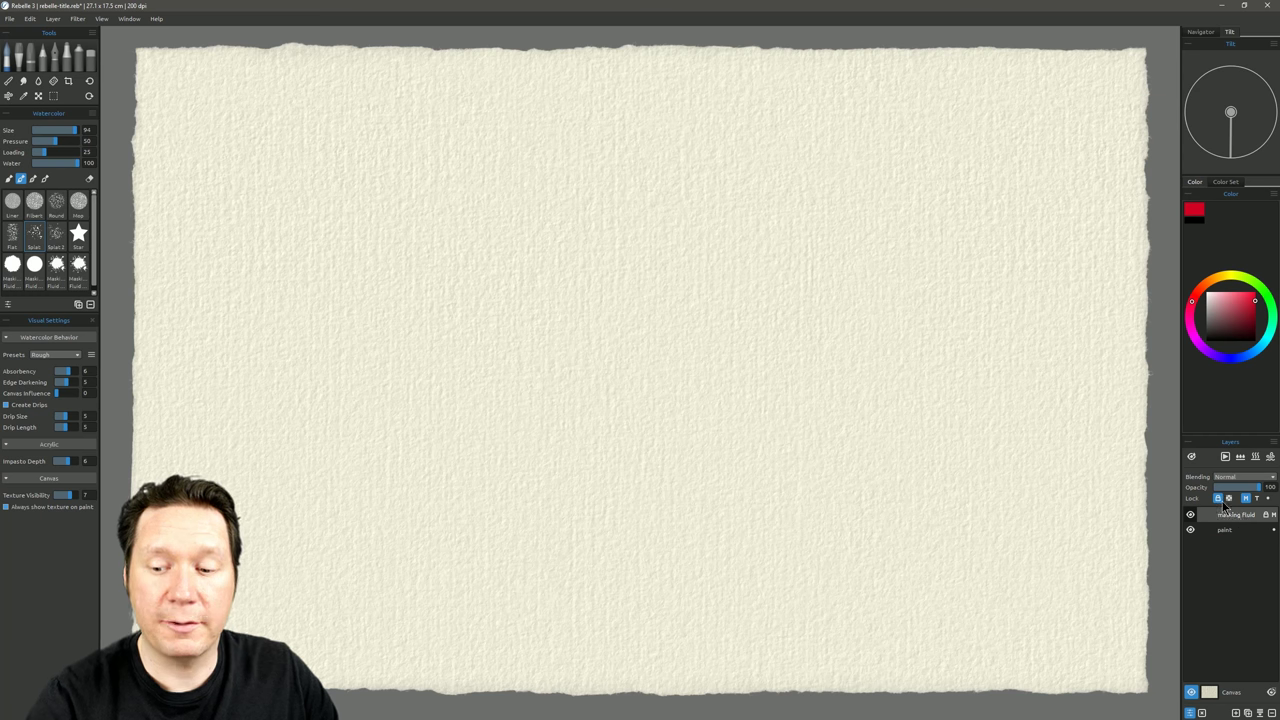
pyautogui.click(1247, 500)
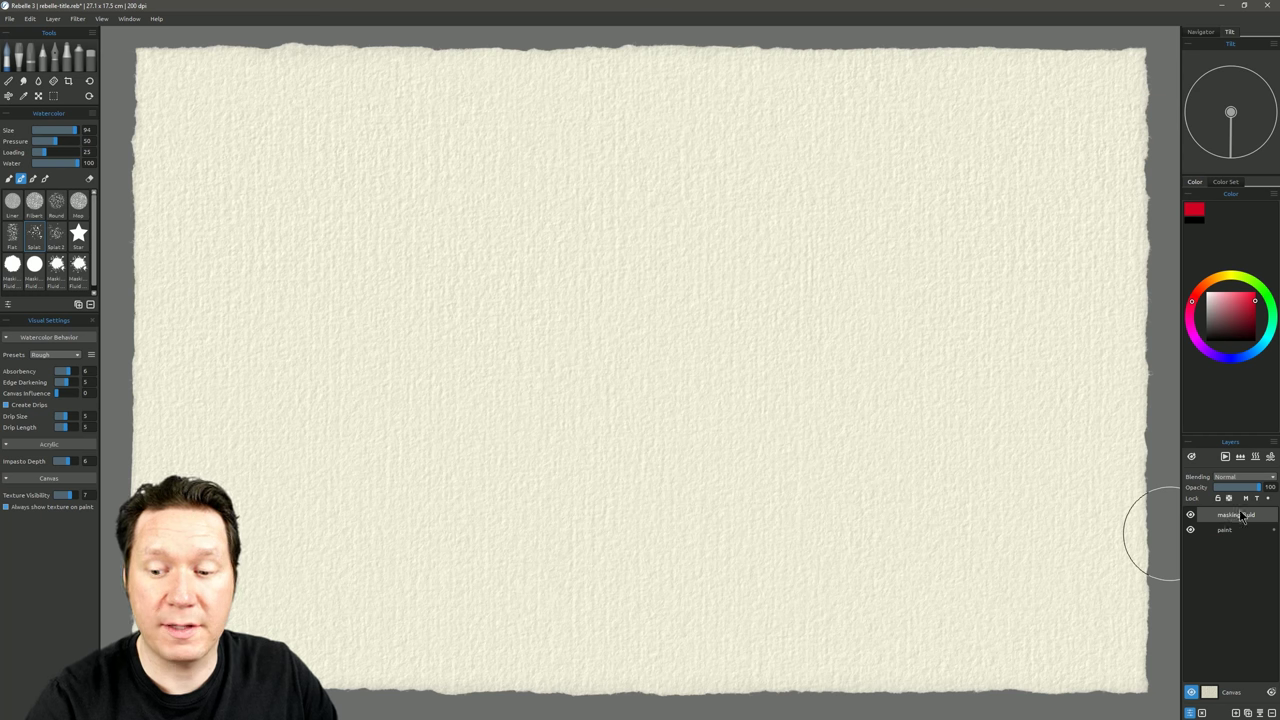
pyautogui.click(1206, 340)
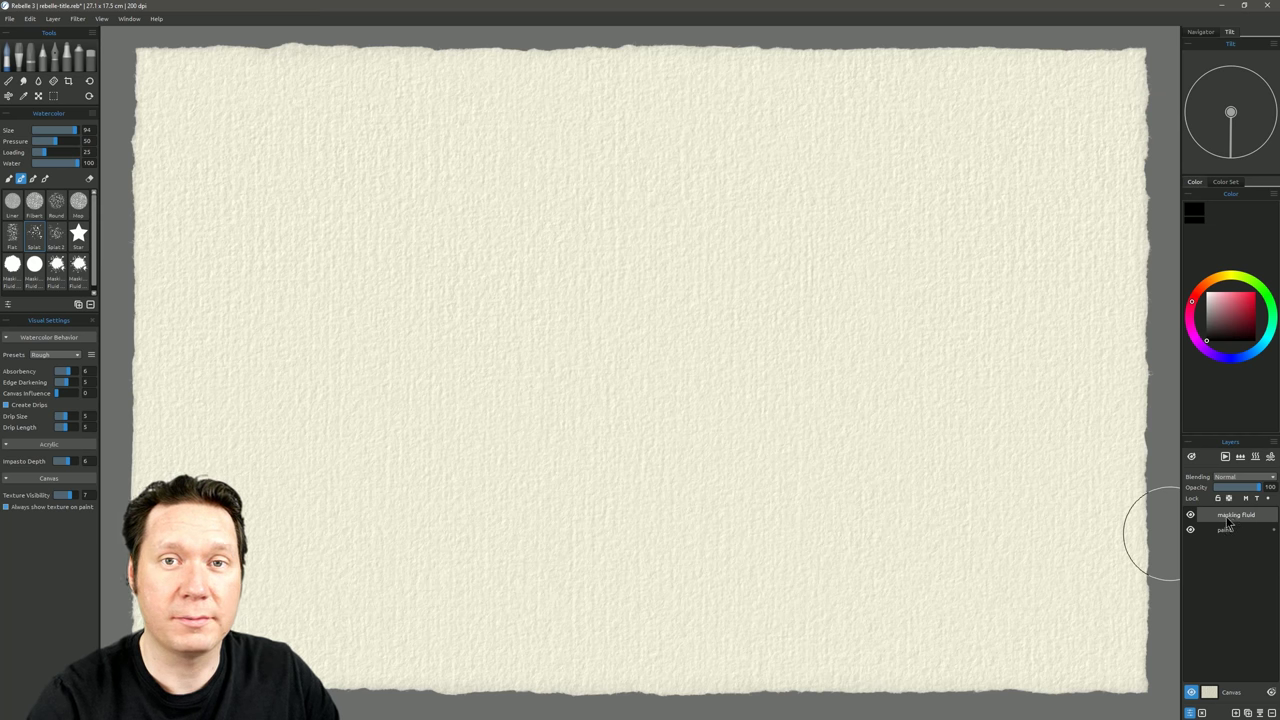
pyautogui.click(14, 268)
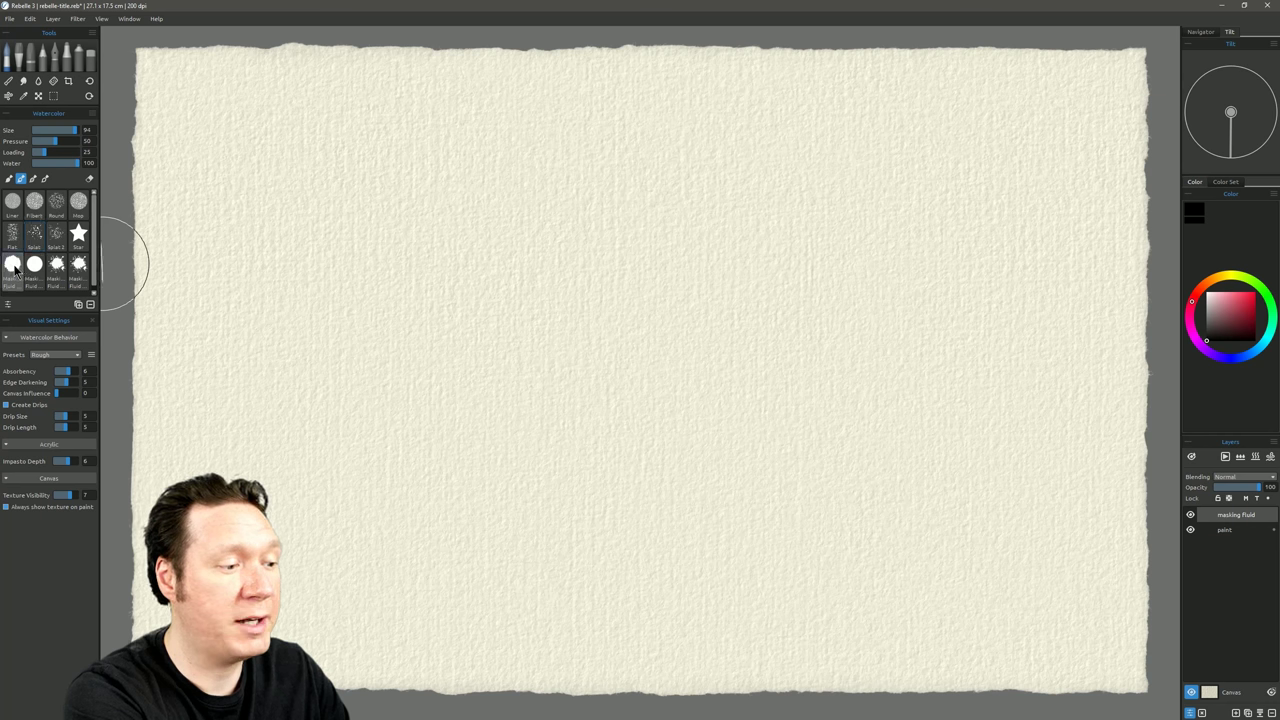
pyautogui.moveTo(629, 158)
pyautogui.mouseDown()
pyautogui.moveTo(420, 304)
pyautogui.moveTo(527, 556)
pyautogui.moveTo(842, 442)
pyautogui.moveTo(646, 205)
pyautogui.moveTo(500, 428)
pyautogui.moveTo(755, 399)
pyautogui.moveTo(590, 290)
pyautogui.moveTo(641, 404)
pyautogui.moveTo(648, 307)
pyautogui.moveTo(655, 347)
pyautogui.mouseUp()
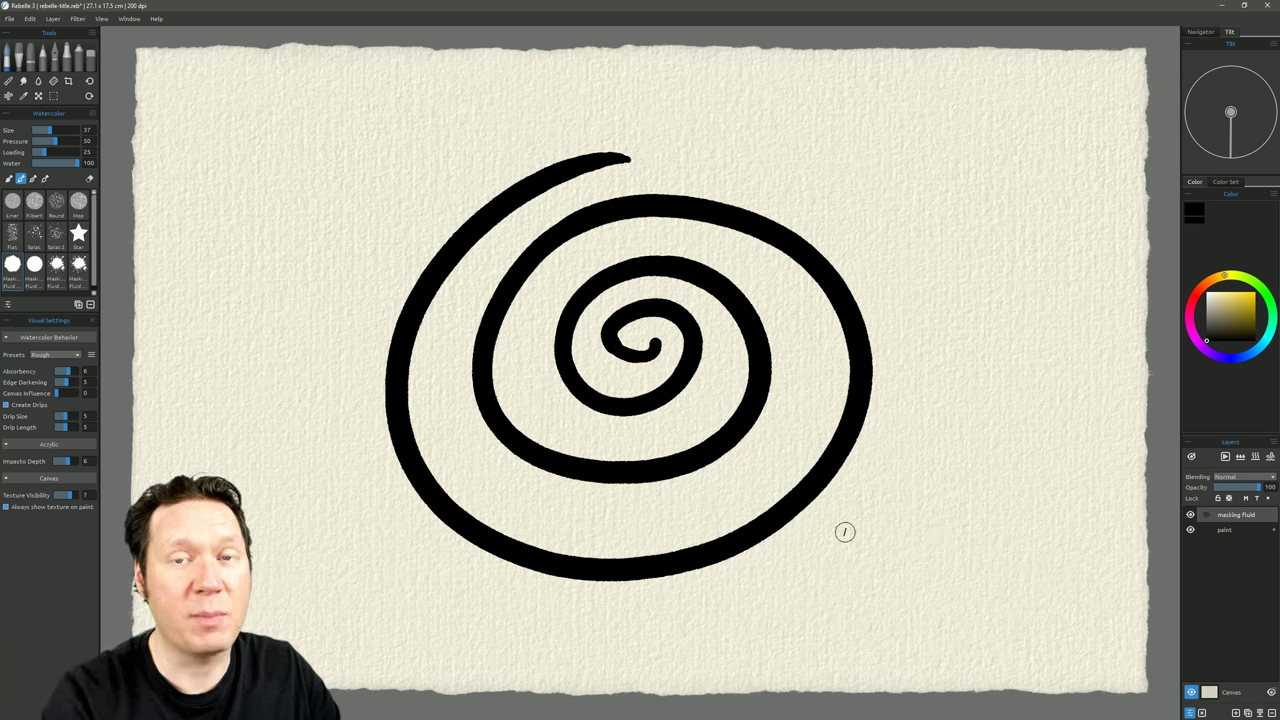
# Turn on masking for the masking fluid layer, and lower its opacity to 7
pyautogui.click(1247, 499)
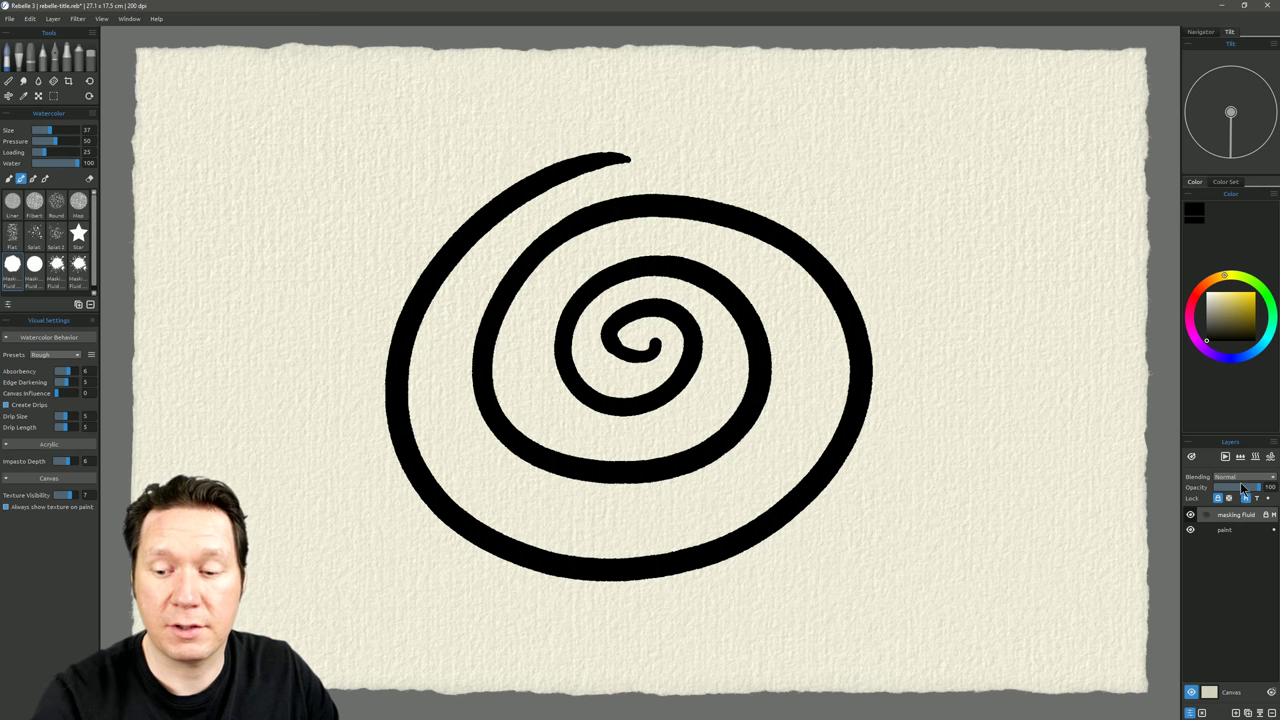
pyautogui.moveTo(1231, 490); pyautogui.dragTo(1218, 487)
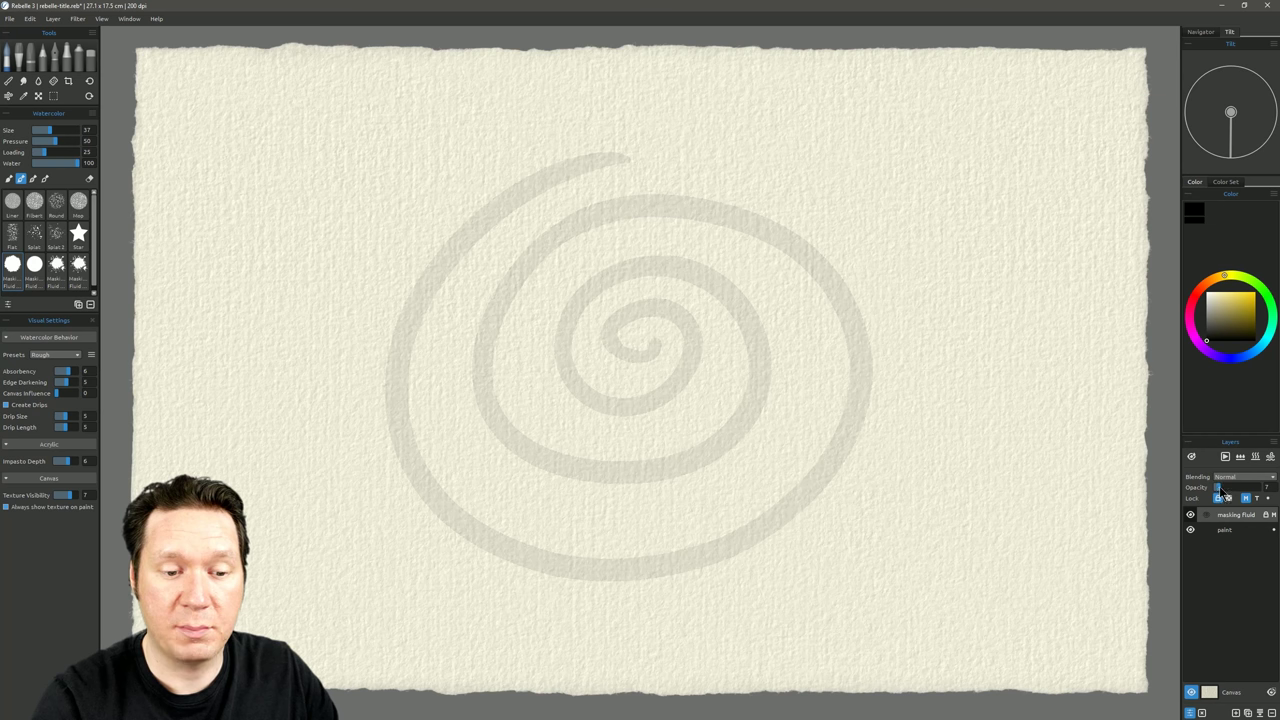
# Paint teal green watercolor with the Liner brush over the upper and right parts of the spiral on the paint layer
pyautogui.click(1230, 531)
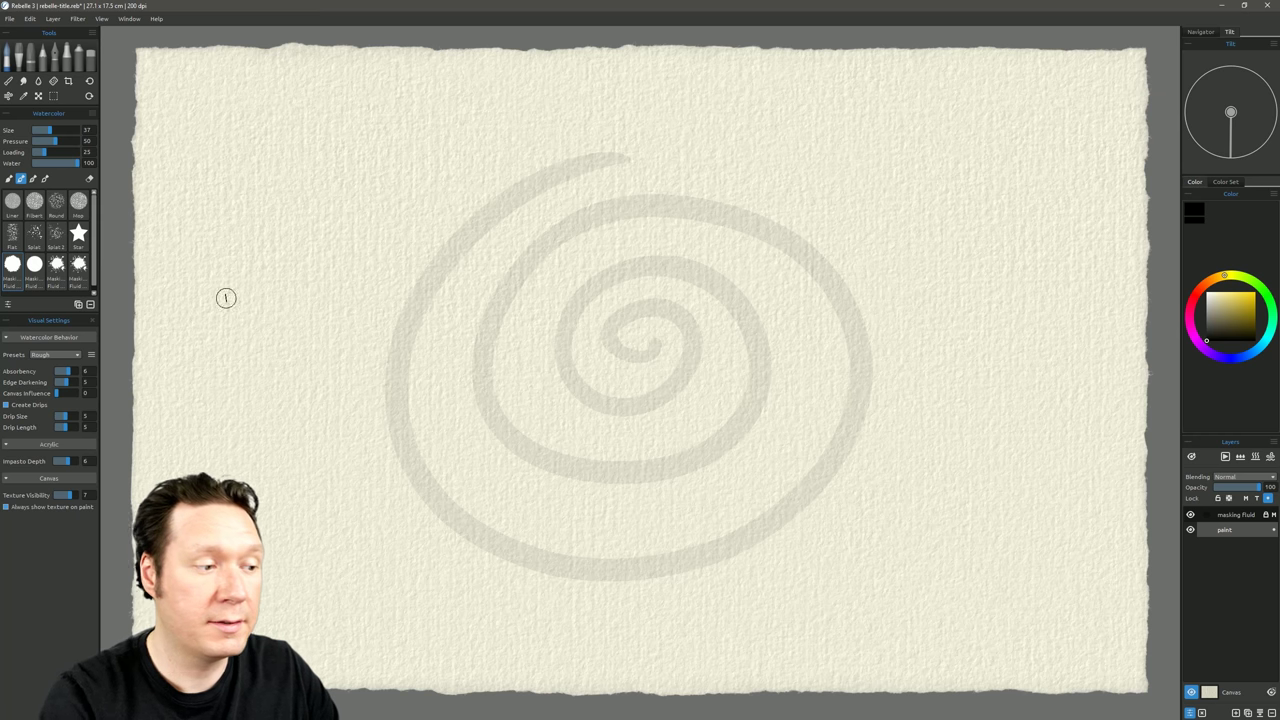
pyautogui.click(13, 206)
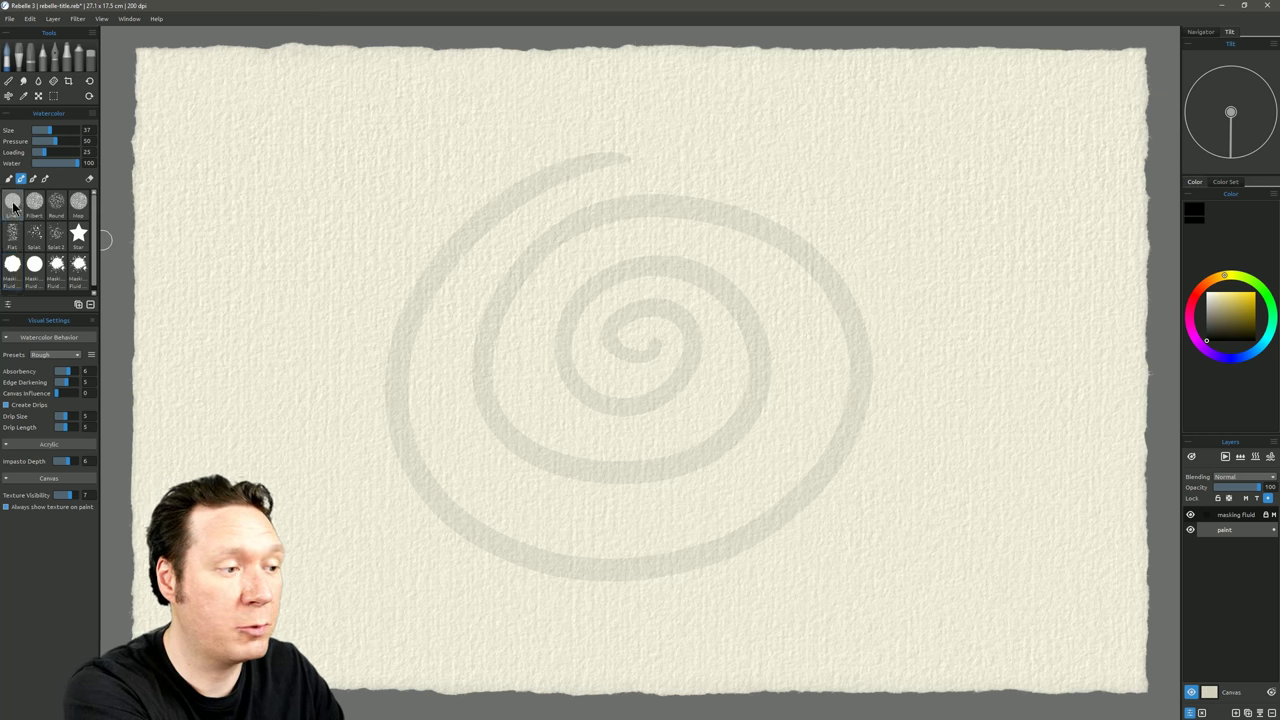
pyautogui.click(1259, 287)
pyautogui.moveTo(1259, 287); pyautogui.dragTo(1276, 300)
pyautogui.click(1255, 316)
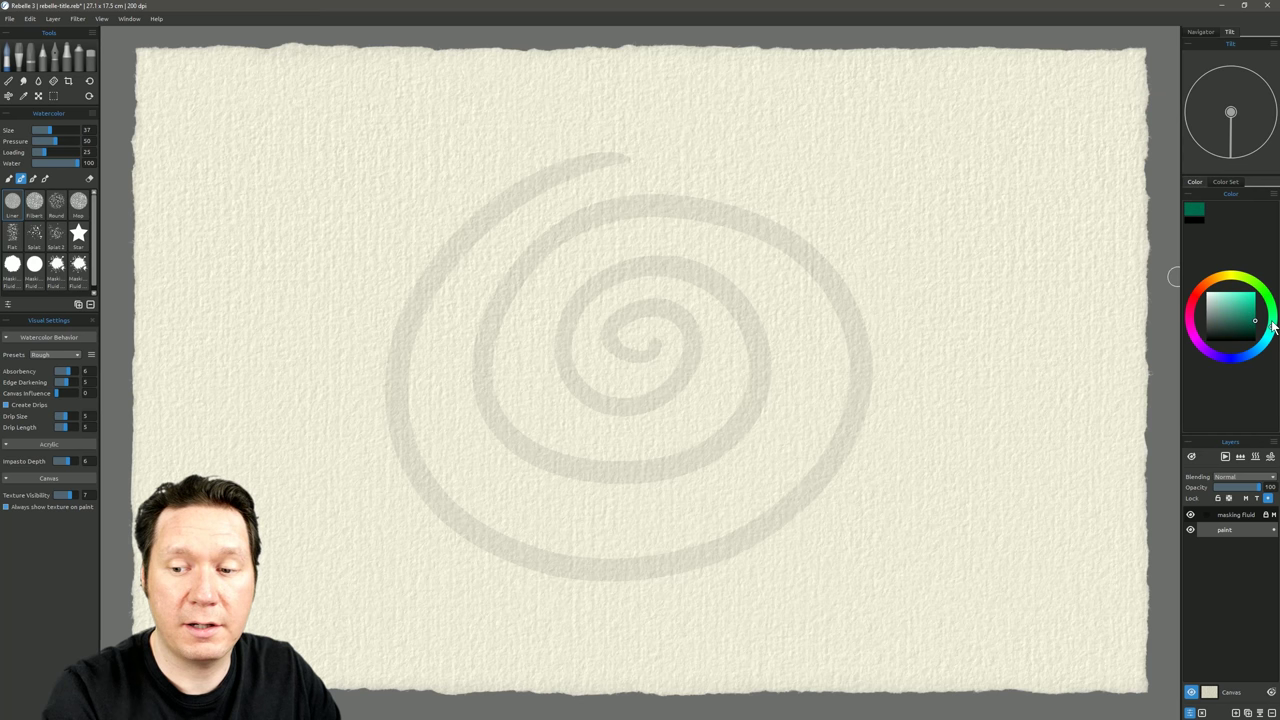
pyautogui.moveTo(580, 156)
pyautogui.mouseDown()
pyautogui.moveTo(528, 178)
pyautogui.moveTo(560, 163)
pyautogui.moveTo(610, 188)
pyautogui.moveTo(560, 276)
pyautogui.moveTo(570, 284)
pyautogui.moveTo(798, 240)
pyautogui.moveTo(745, 505)
pyautogui.moveTo(840, 493)
pyautogui.mouseUp()
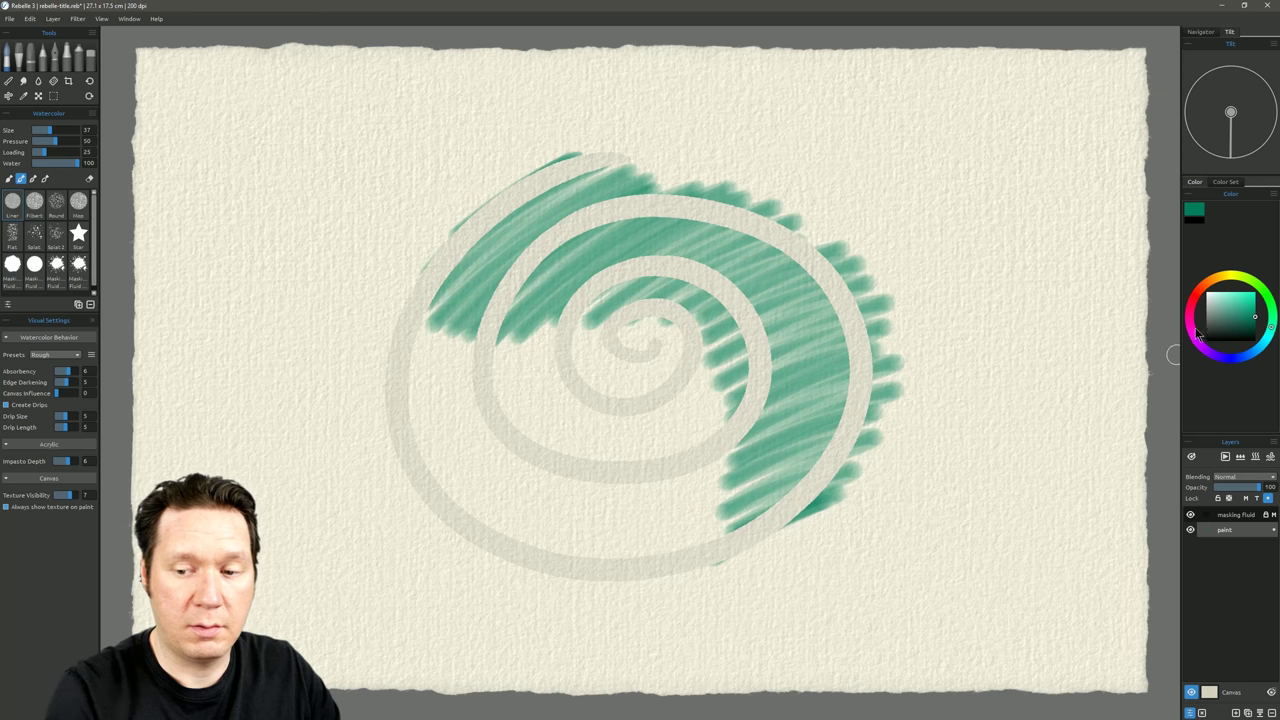
# Paint magenta Liner watercolor over the center and lower-left parts of the spiral, and hide the masking fluid layer
pyautogui.click(1190, 322)
pyautogui.moveTo(560, 312); pyautogui.dragTo(441, 393)
pyautogui.moveTo(602, 371)
pyautogui.mouseDown()
pyautogui.moveTo(678, 356)
pyautogui.moveTo(738, 435)
pyautogui.moveTo(740, 520)
pyautogui.mouseUp()
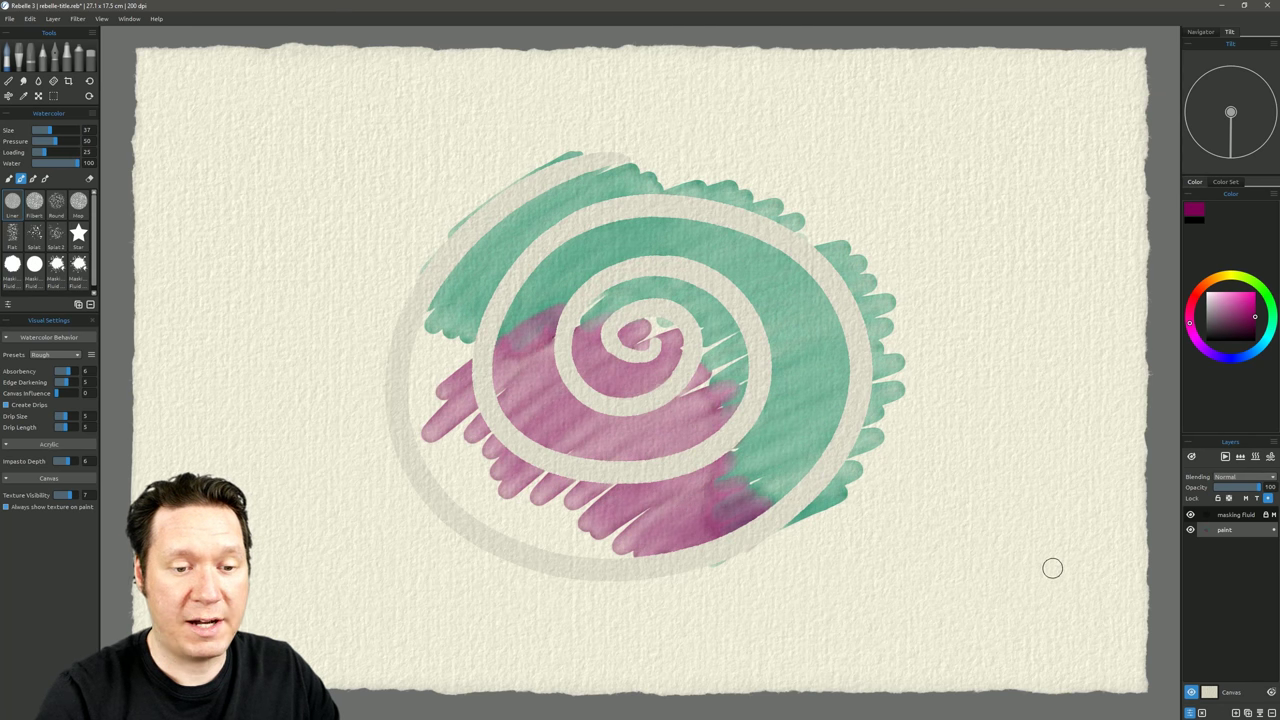
pyautogui.click(1190, 514)
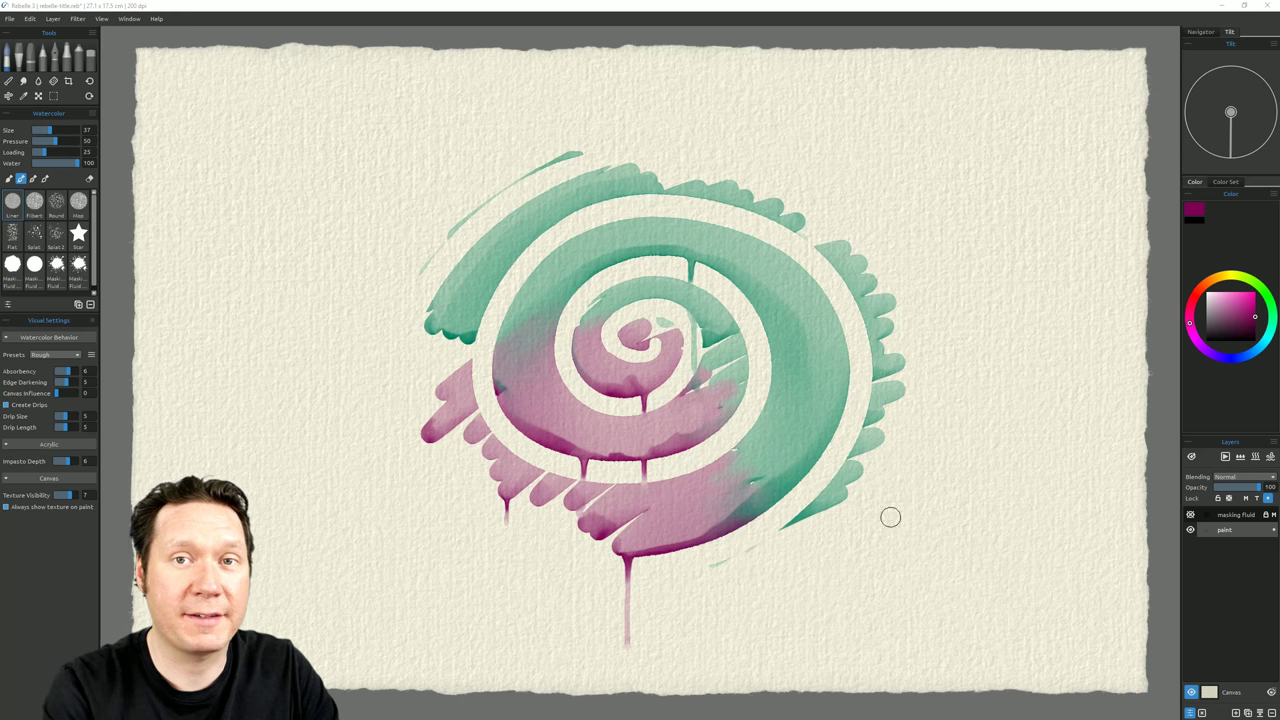
# Show the masking fluid layer, and add looping black masking strokes across and around the spiral, with masking turned off only while painting
pyautogui.click(1190, 514)
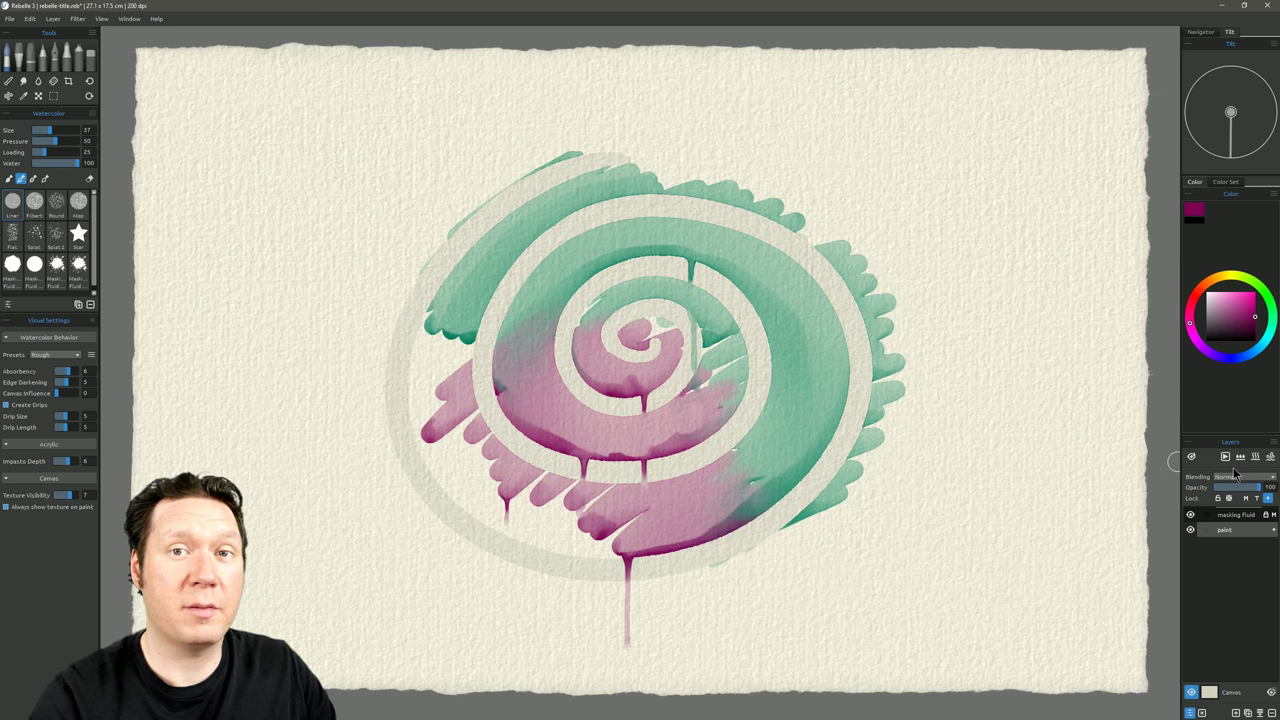
pyautogui.click(1236, 516)
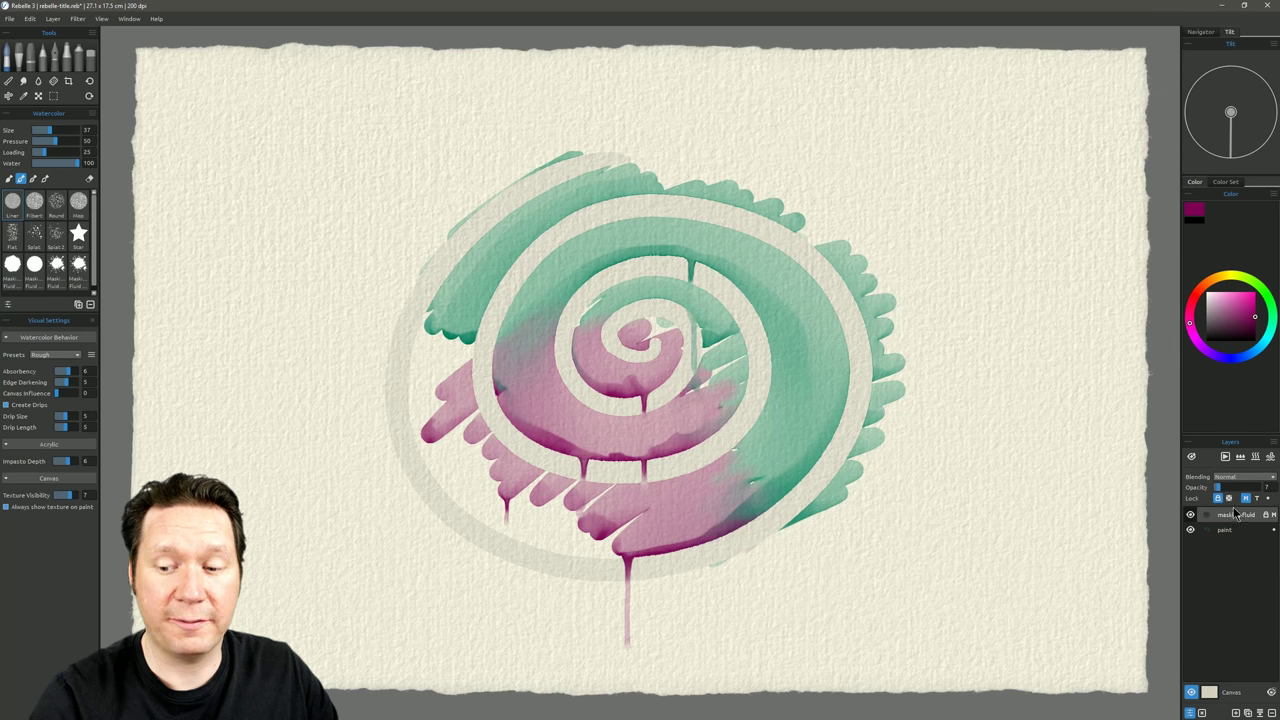
pyautogui.click(1246, 498)
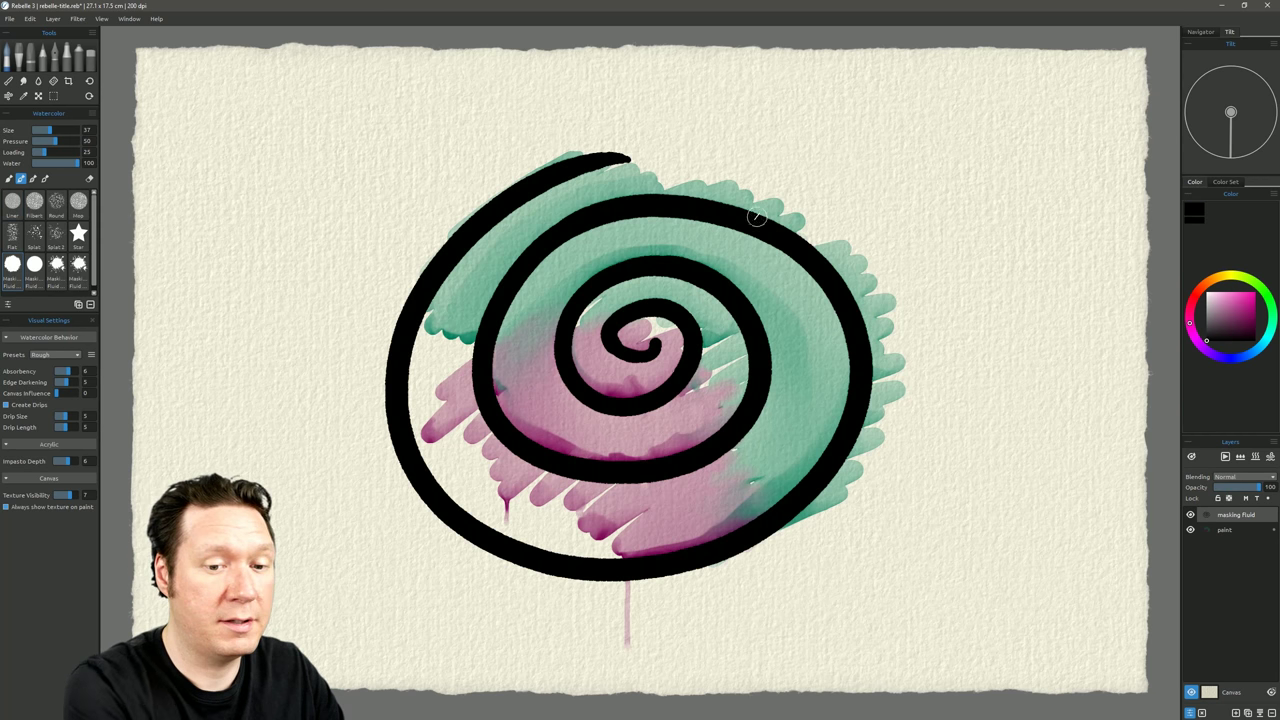
pyautogui.moveTo(757, 210)
pyautogui.mouseDown()
pyautogui.moveTo(899, 209)
pyautogui.moveTo(976, 302)
pyautogui.moveTo(961, 420)
pyautogui.moveTo(883, 520)
pyautogui.moveTo(600, 625)
pyautogui.moveTo(372, 547)
pyautogui.moveTo(320, 337)
pyautogui.moveTo(542, 283)
pyautogui.moveTo(752, 363)
pyautogui.moveTo(844, 212)
pyautogui.moveTo(603, 199)
pyautogui.moveTo(469, 140)
pyautogui.moveTo(709, 175)
pyautogui.moveTo(759, 307)
pyautogui.moveTo(845, 388)
pyautogui.mouseUp()
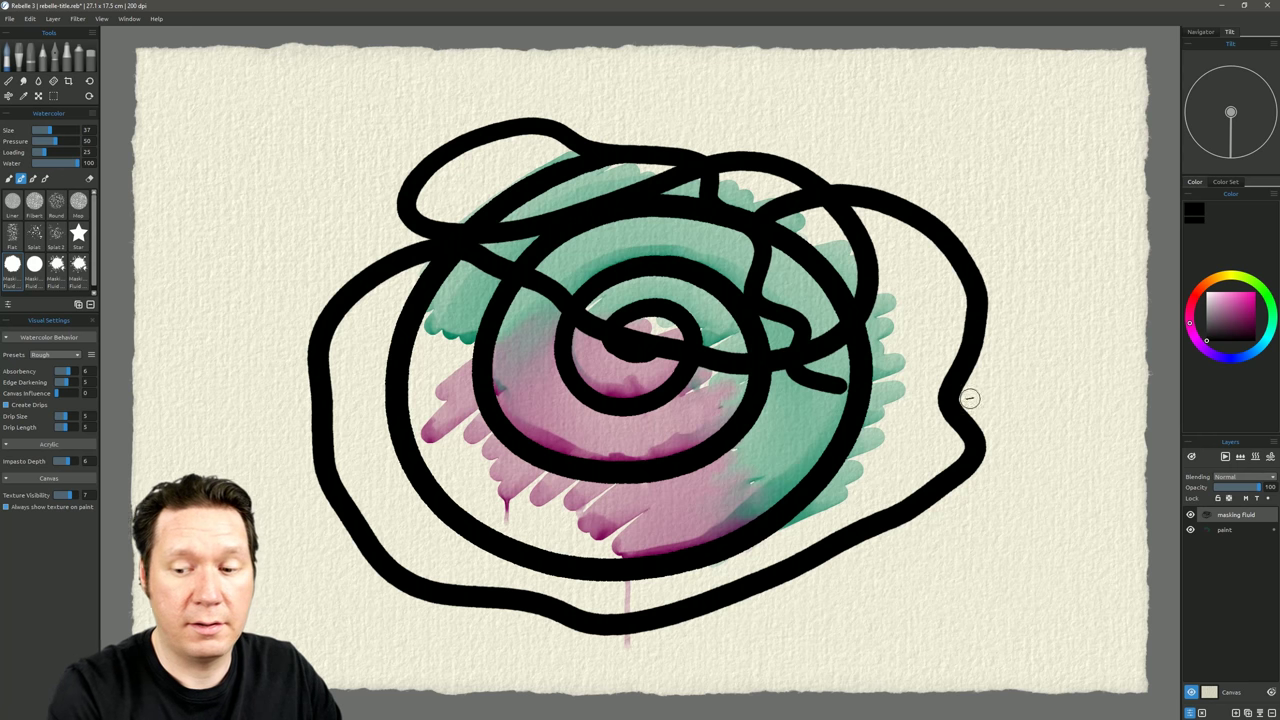
pyautogui.click(1246, 499)
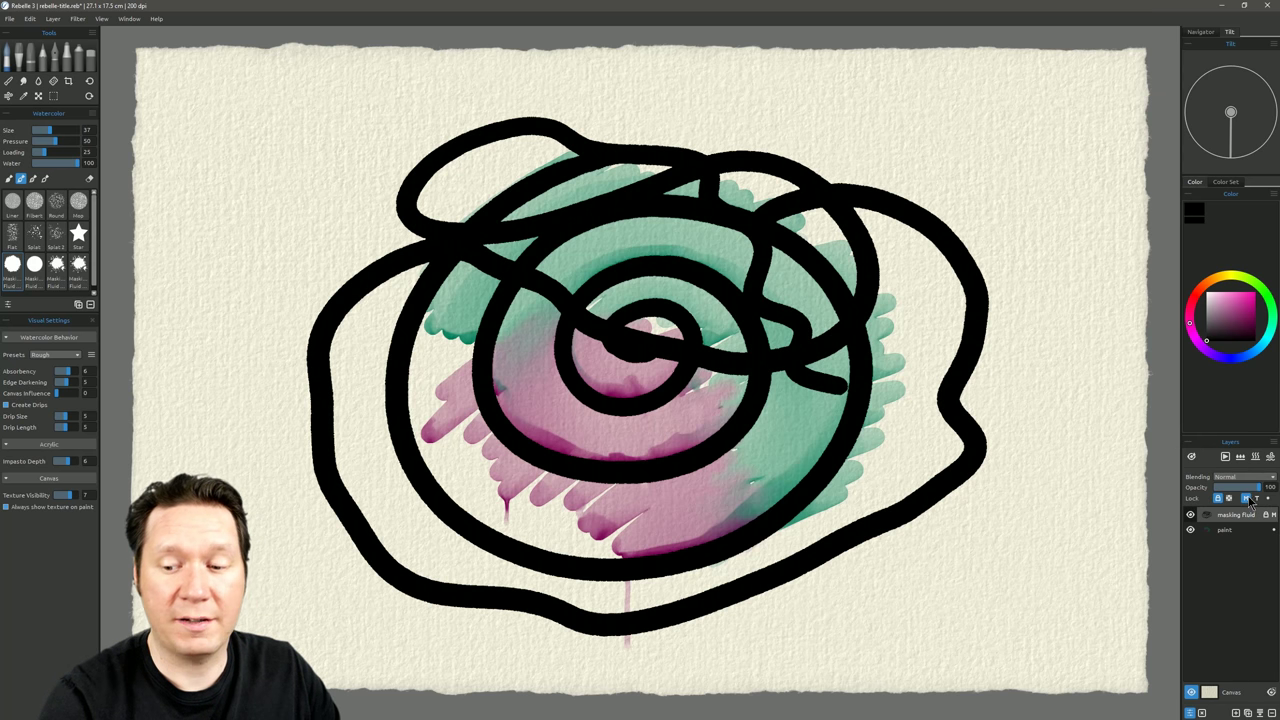
# Spray bright yellow-green watercolor with the Splat brush near the upper right of the masked drawing on the paint layer
pyautogui.click(1243, 537)
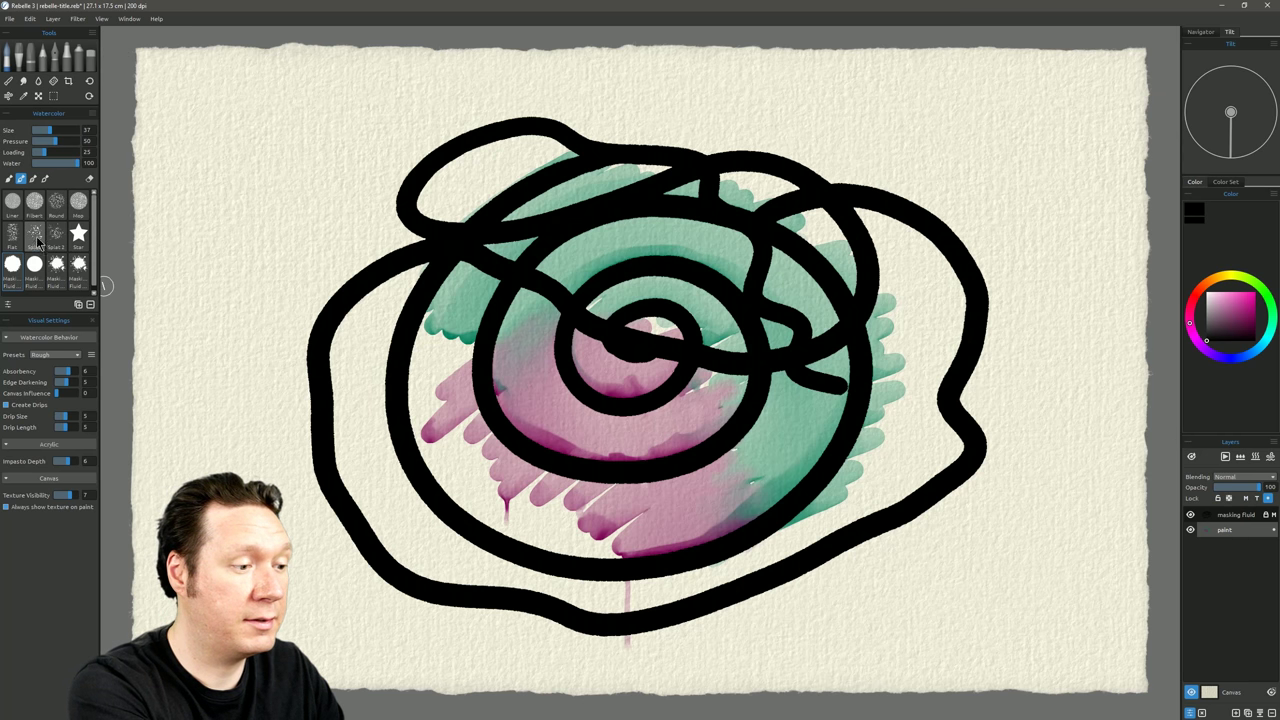
pyautogui.moveTo(1221, 288); pyautogui.dragTo(1241, 276)
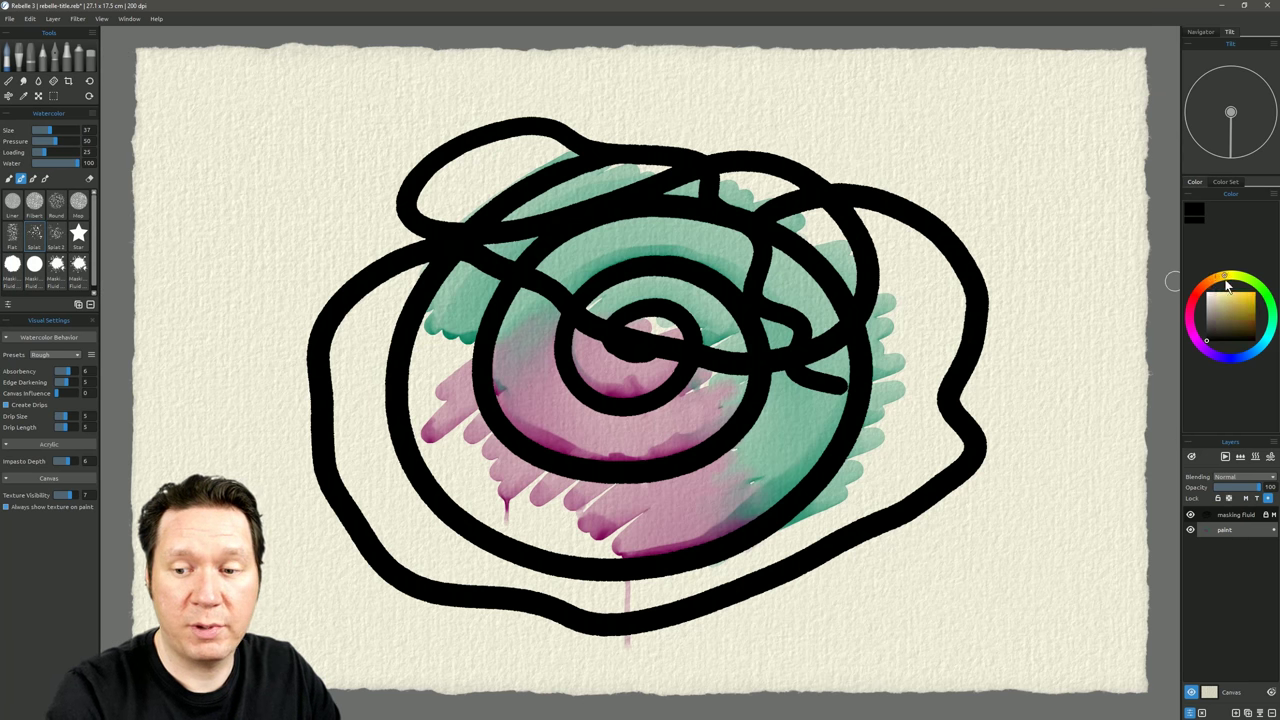
pyautogui.click(1255, 295)
pyautogui.moveTo(662, 193)
pyautogui.mouseDown()
pyautogui.moveTo(721, 209)
pyautogui.moveTo(820, 196)
pyautogui.mouseUp()
# Spray olive green Splat watercolor at size 94 over and around the masked drawing, and hide the masking fluid layer
pyautogui.moveTo(1254, 318); pyautogui.dragTo(1262, 318)
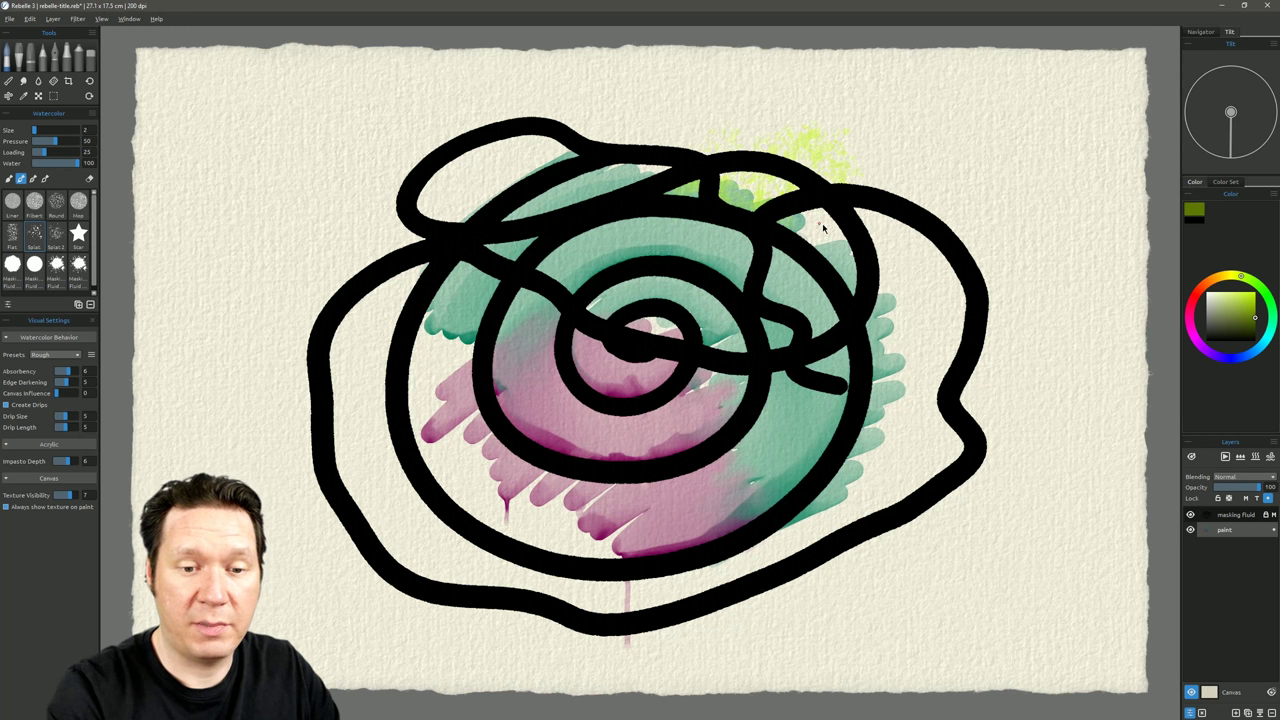
pyautogui.press(']')
pyautogui.press(']')
pyautogui.press(']')
pyautogui.press(']')
pyautogui.moveTo(962, 276); pyautogui.dragTo(1010, 300)
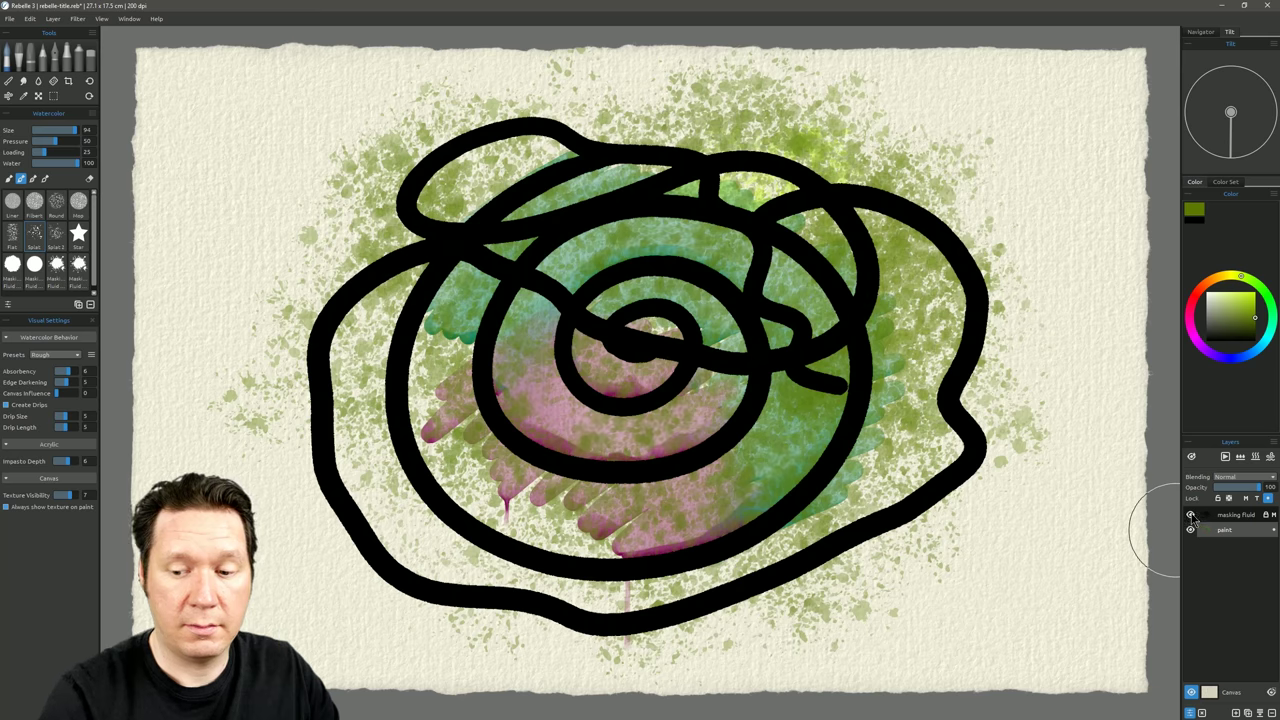
pyautogui.click(1190, 514)
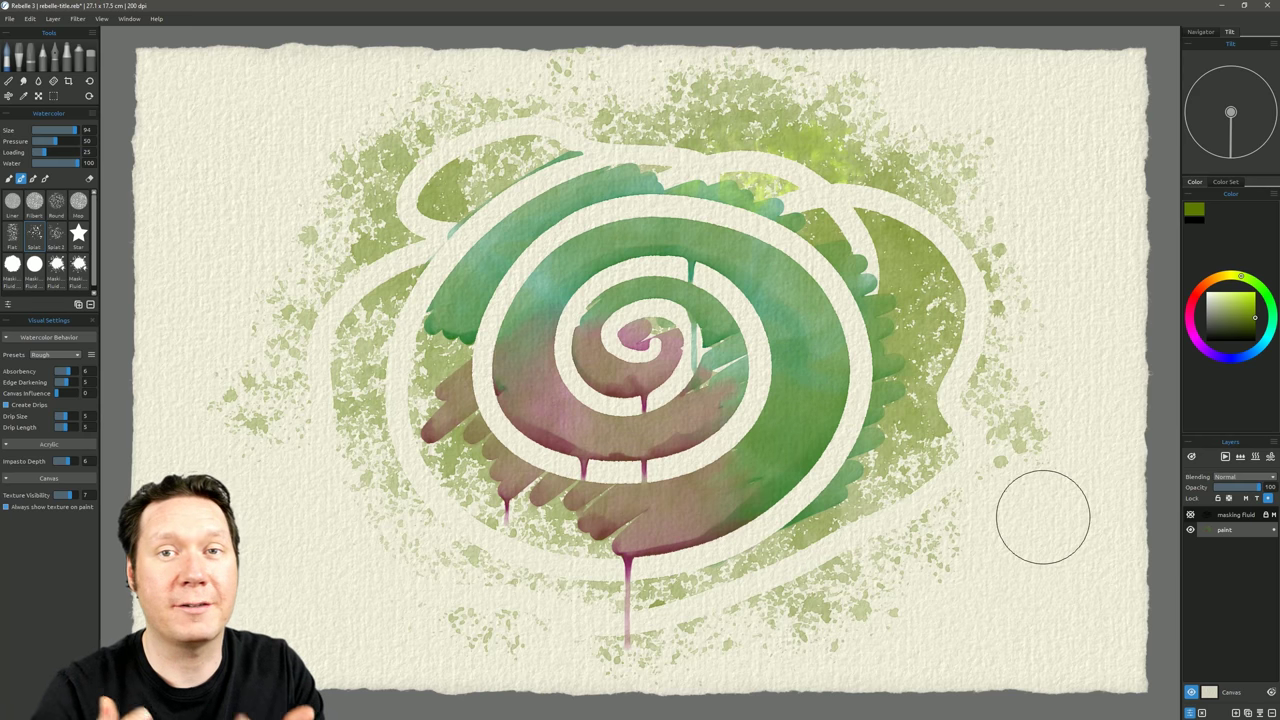
# Spray black Splat watercolor across the painting with the masking fluid layer hidden
pyautogui.click(1207, 340)
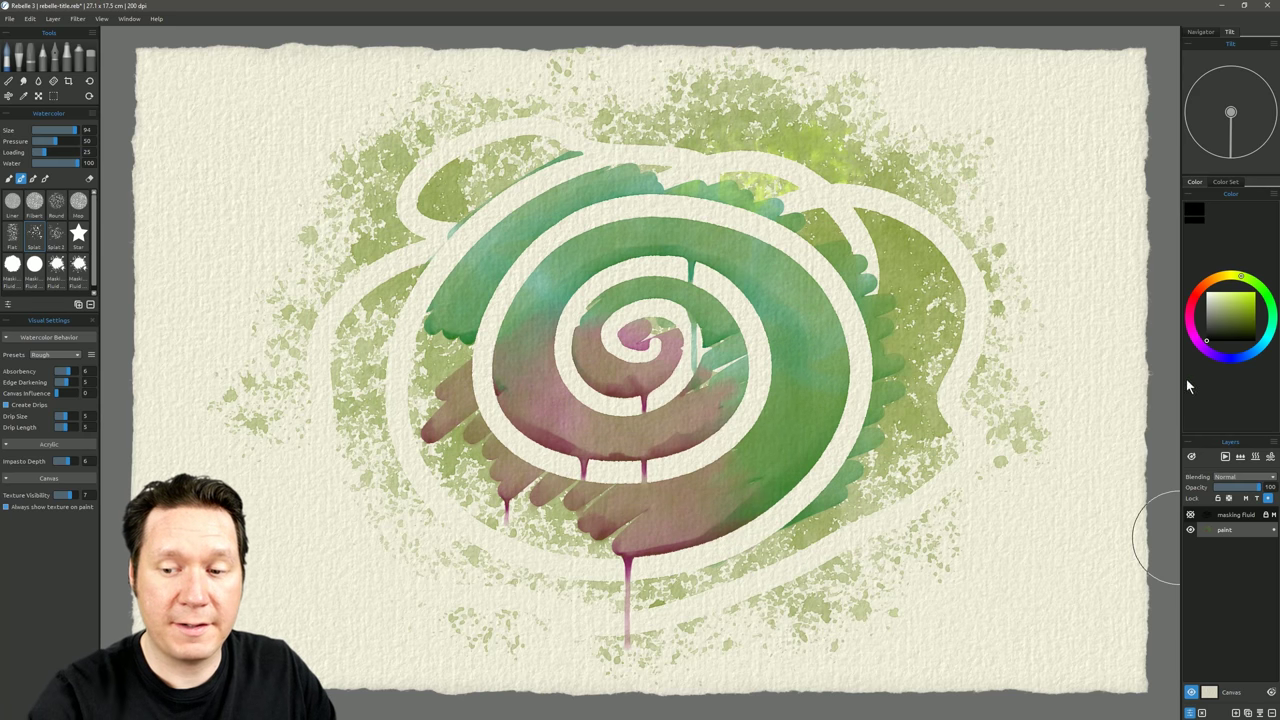
pyautogui.moveTo(680, 260)
pyautogui.mouseDown()
pyautogui.moveTo(690, 340)
pyautogui.moveTo(520, 370)
pyautogui.moveTo(860, 430)
pyautogui.moveTo(720, 170)
pyautogui.moveTo(760, 330)
pyautogui.moveTo(430, 295)
pyautogui.moveTo(640, 600)
pyautogui.moveTo(850, 400)
pyautogui.moveTo(935, 430)
pyautogui.mouseUp()
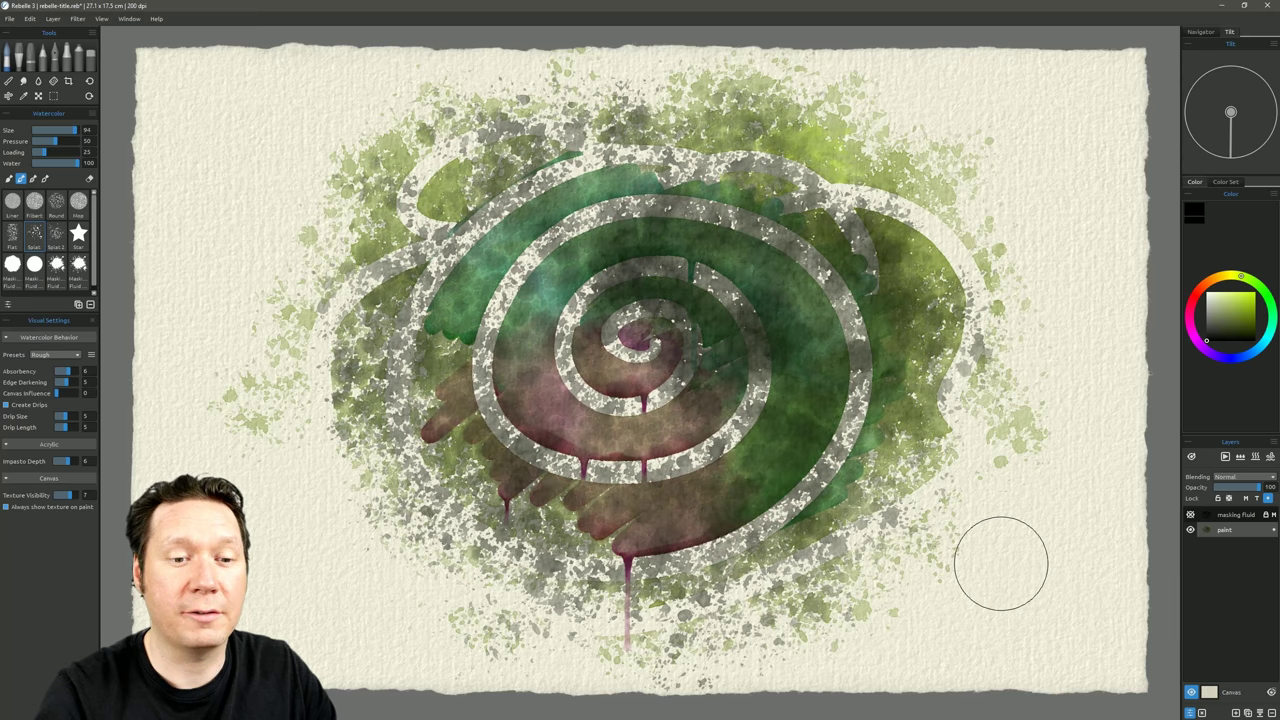
# Add a new layer named "mf2" above the masking fluid layer
pyautogui.click(1232, 514)
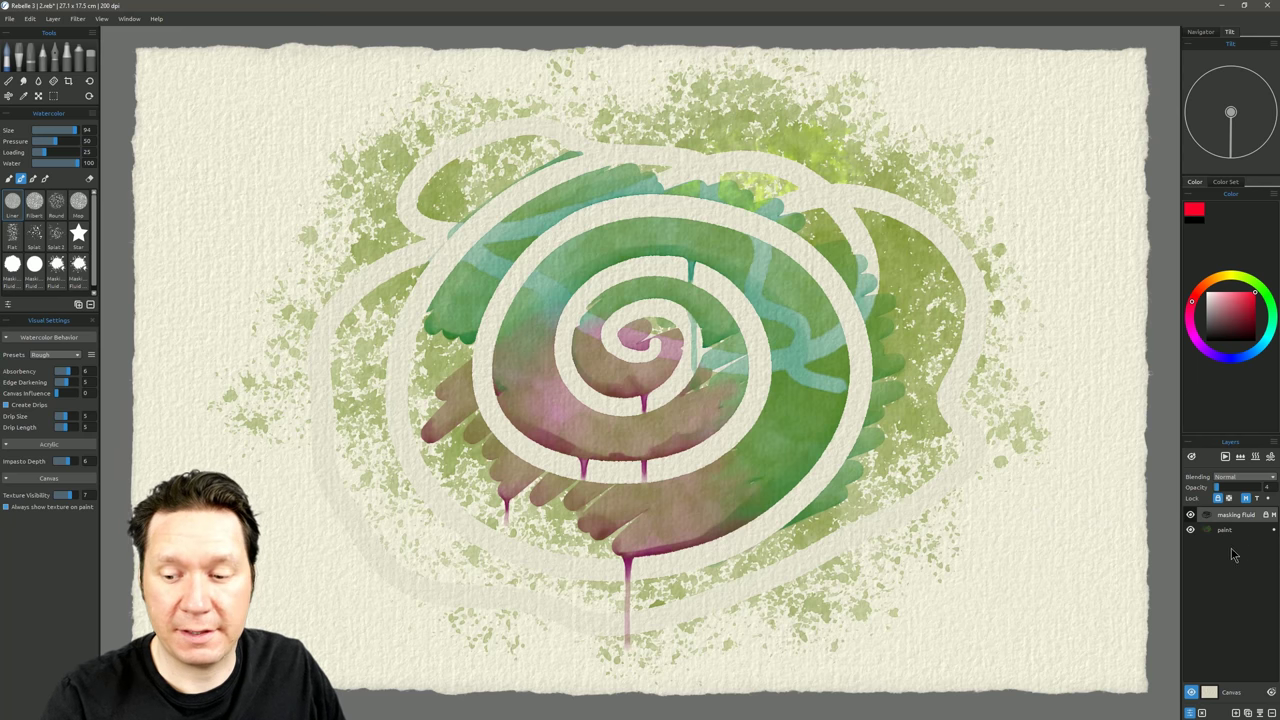
pyautogui.click(1237, 712)
pyautogui.doubleClick(1225, 514)
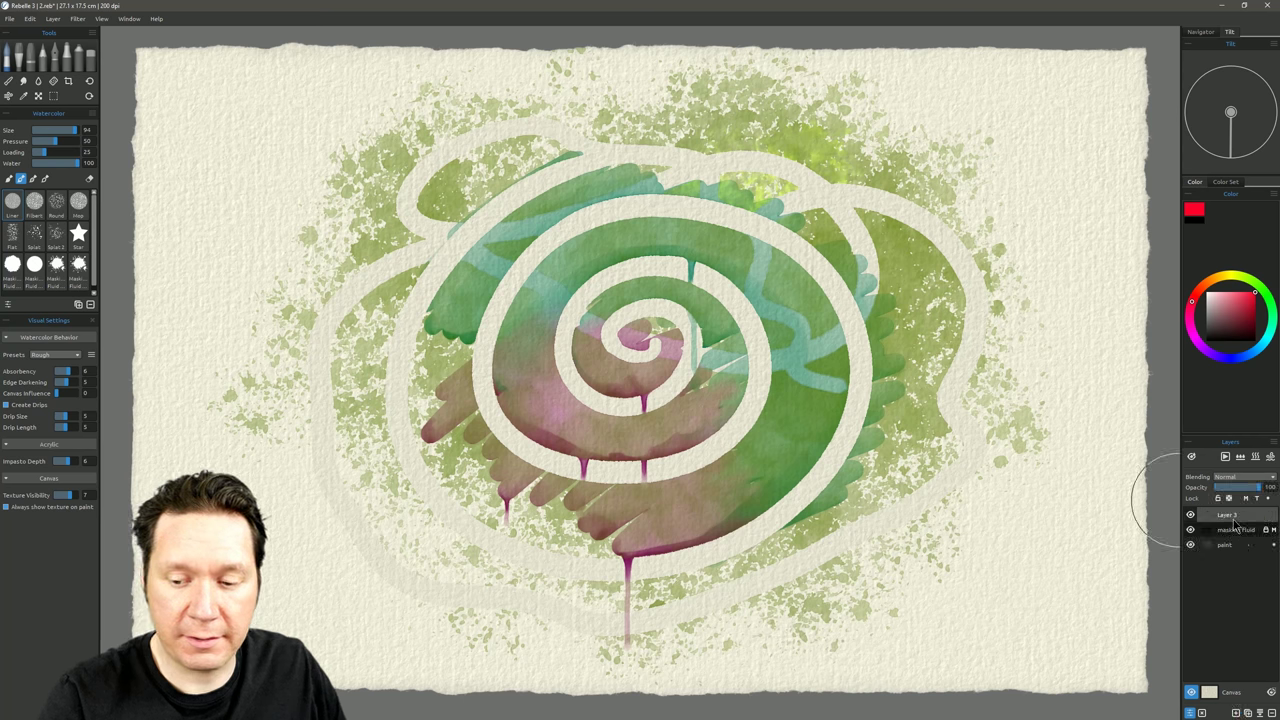
pyautogui.write('wet')
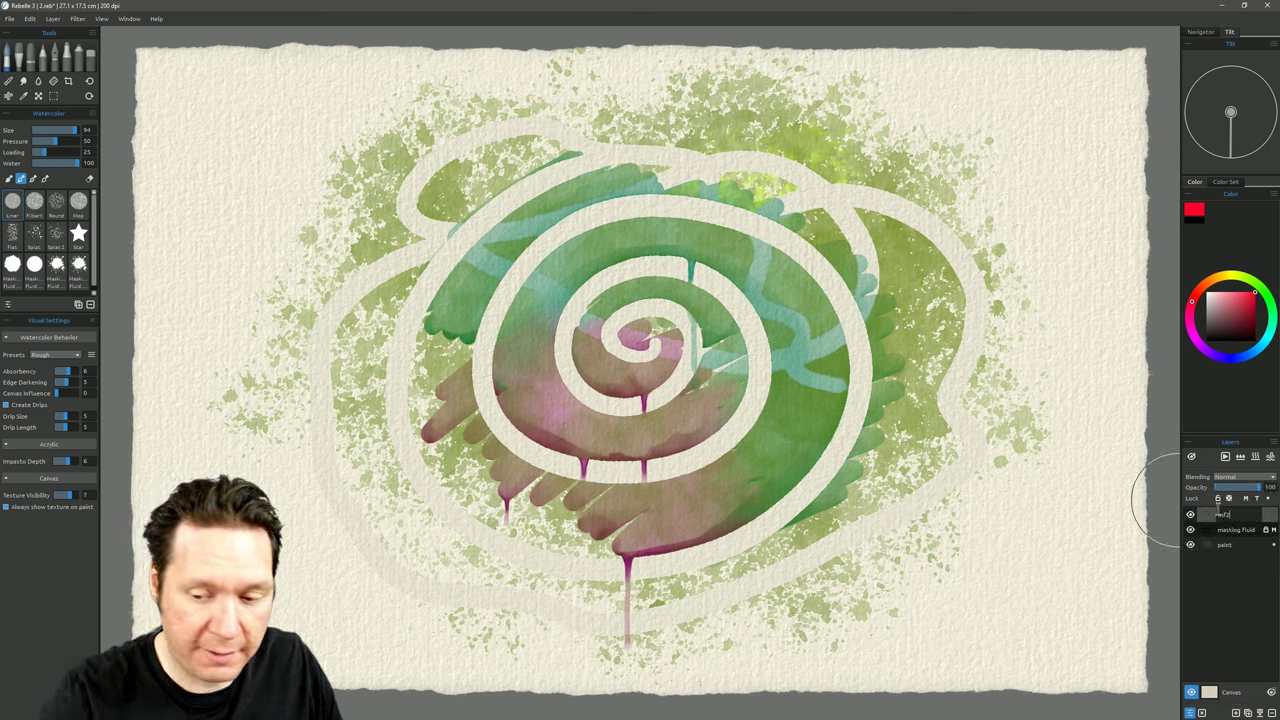
pyautogui.press('Return')
# Paint a thick black looping stroke on the mf2 layer with the second Masking Fluid brush at size 94
pyautogui.moveTo(1220, 335); pyautogui.dragTo(1197, 356)
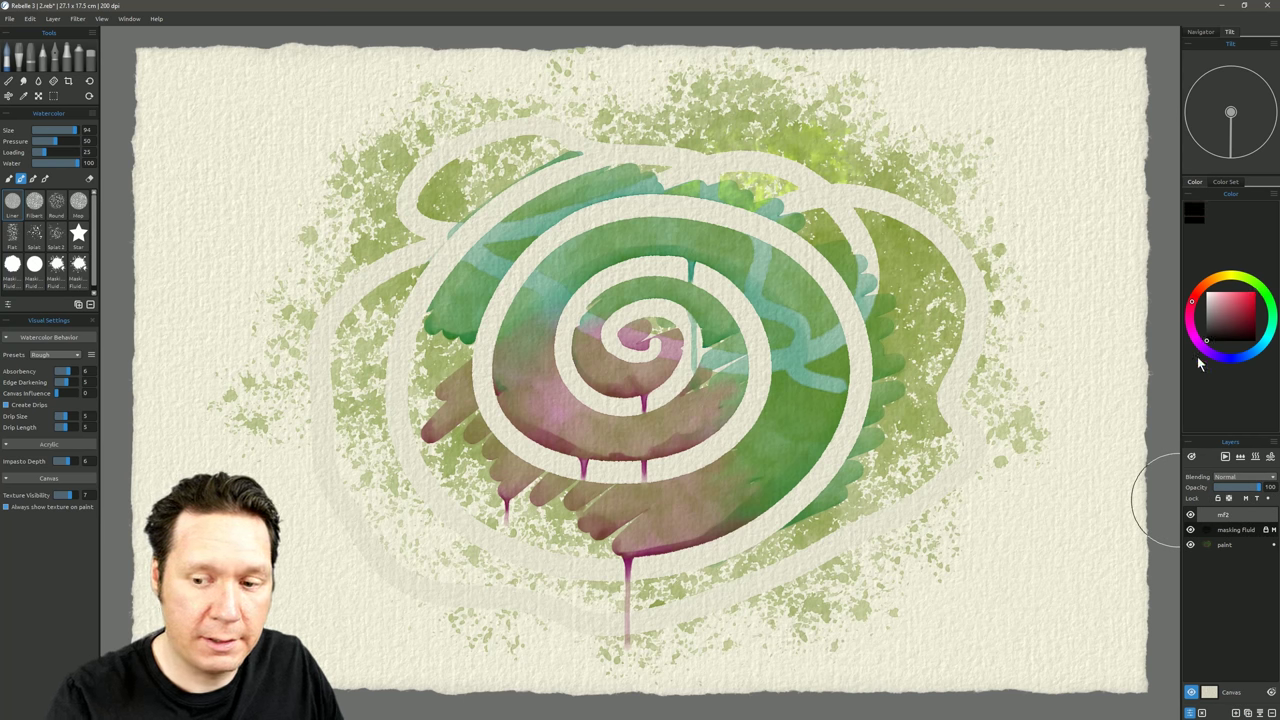
pyautogui.click(34, 267)
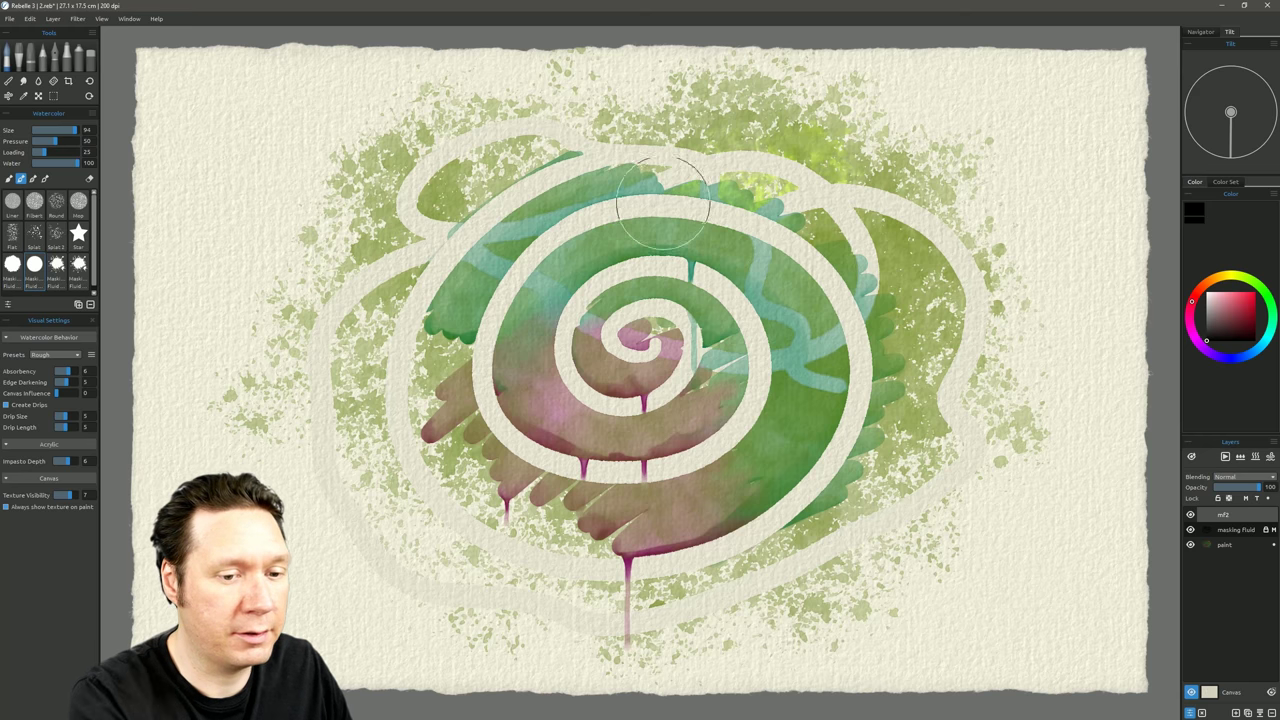
pyautogui.moveTo(674, 172)
pyautogui.mouseDown()
pyautogui.moveTo(587, 531)
pyautogui.moveTo(727, 280)
pyautogui.moveTo(602, 350)
pyautogui.moveTo(537, 412)
pyautogui.mouseUp()
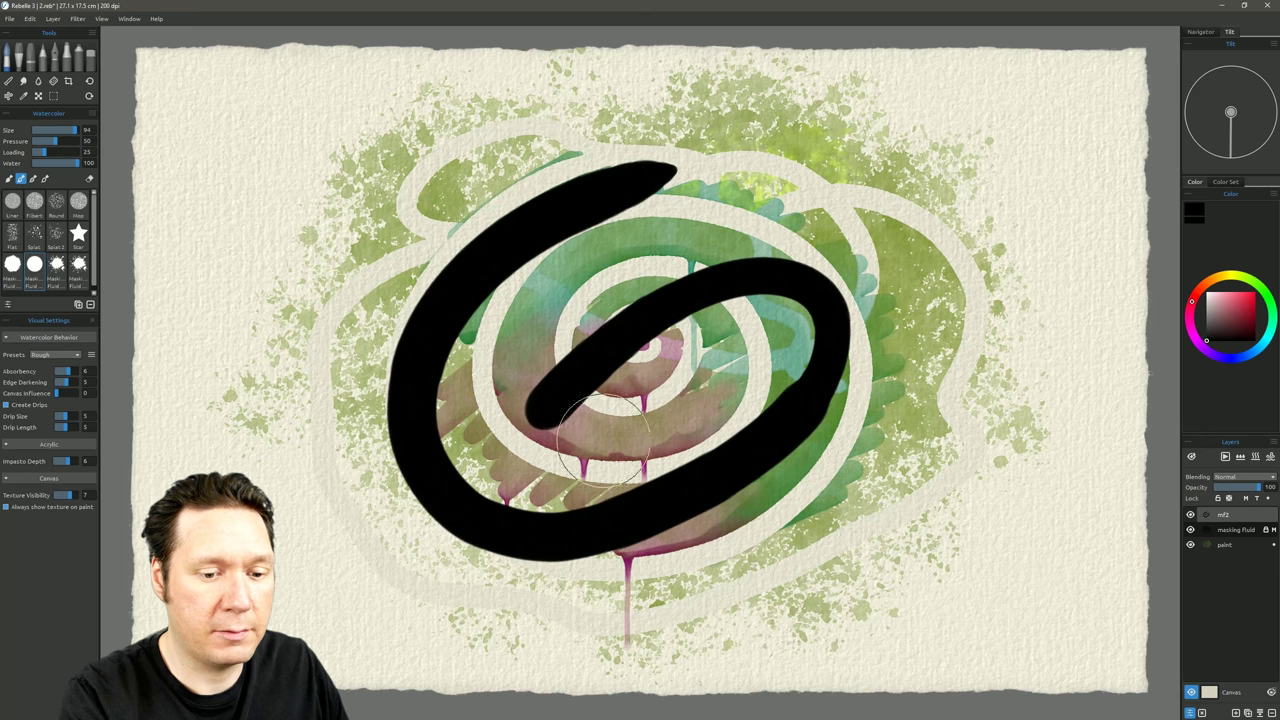
# Turn the mf2 layer into a masking layer and lower its opacity to 17
pyautogui.click(1246, 499)
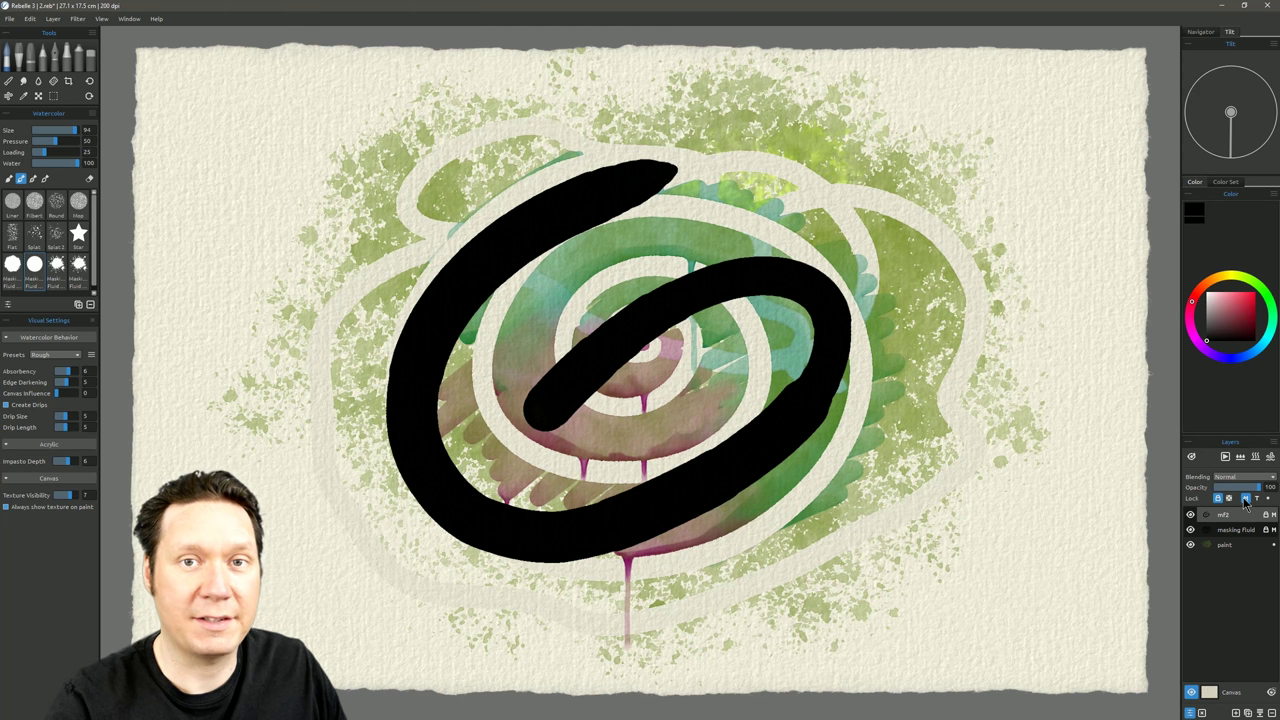
pyautogui.click(1219, 489)
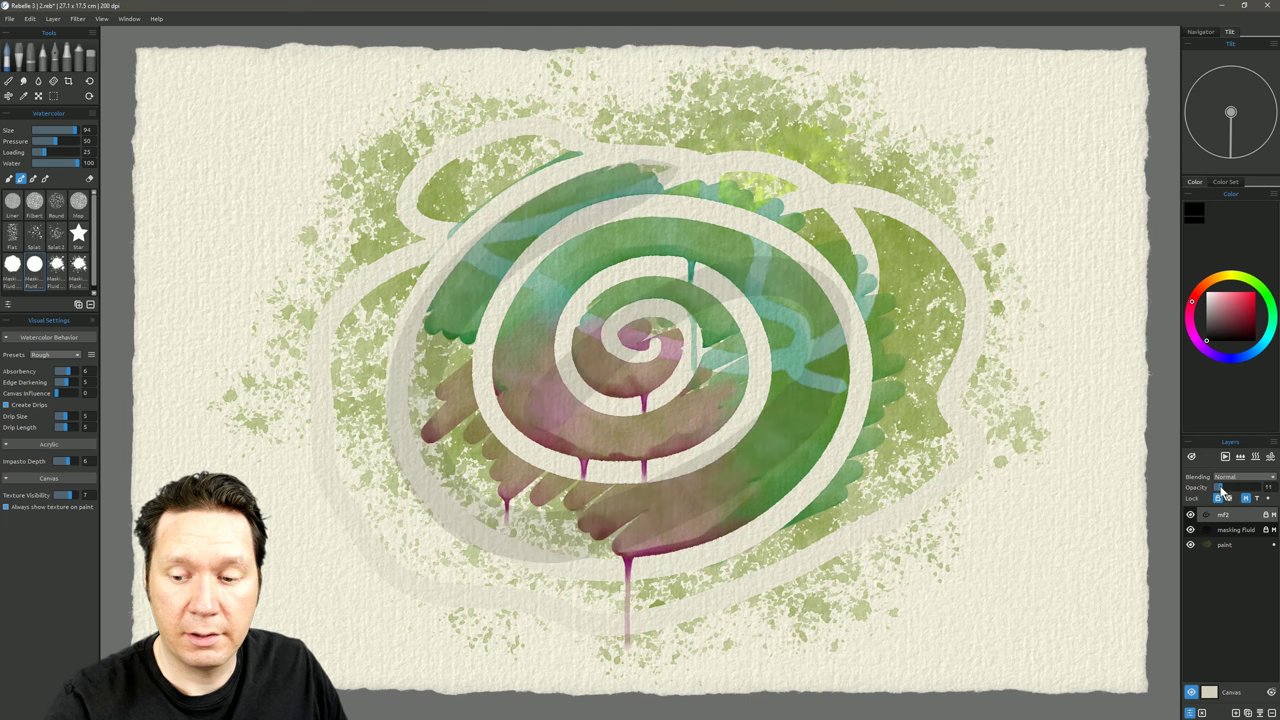
pyautogui.moveTo(1220, 488); pyautogui.dragTo(1226, 493)
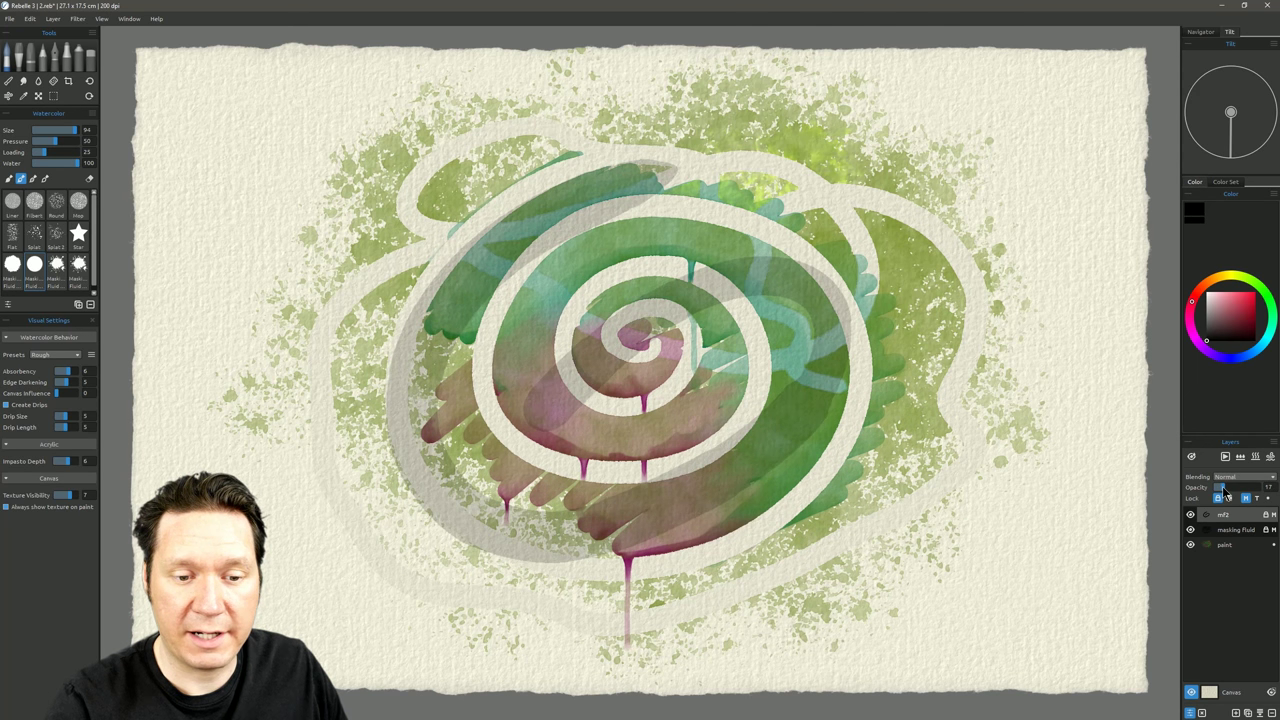
# Paint bright red Liner watercolor over the masked drawing on the paint layer, and hide the mf2 and masking fluid layers
pyautogui.click(1235, 548)
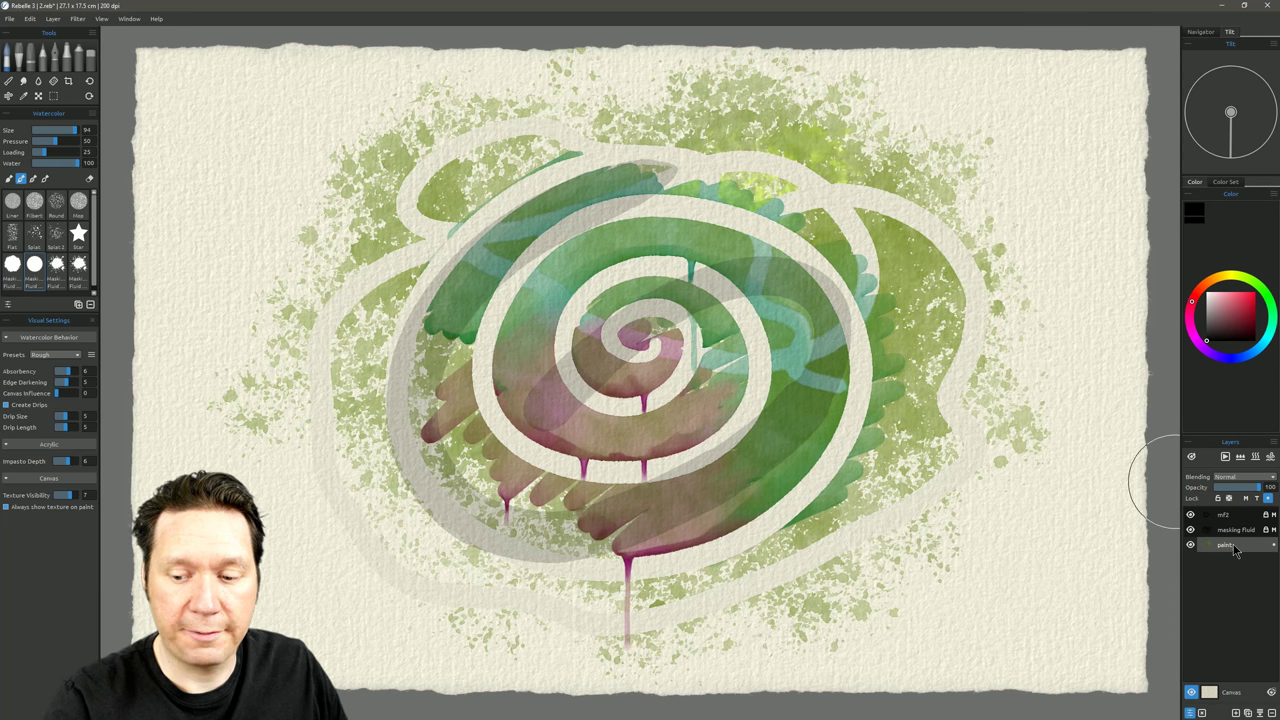
pyautogui.click(1254, 307)
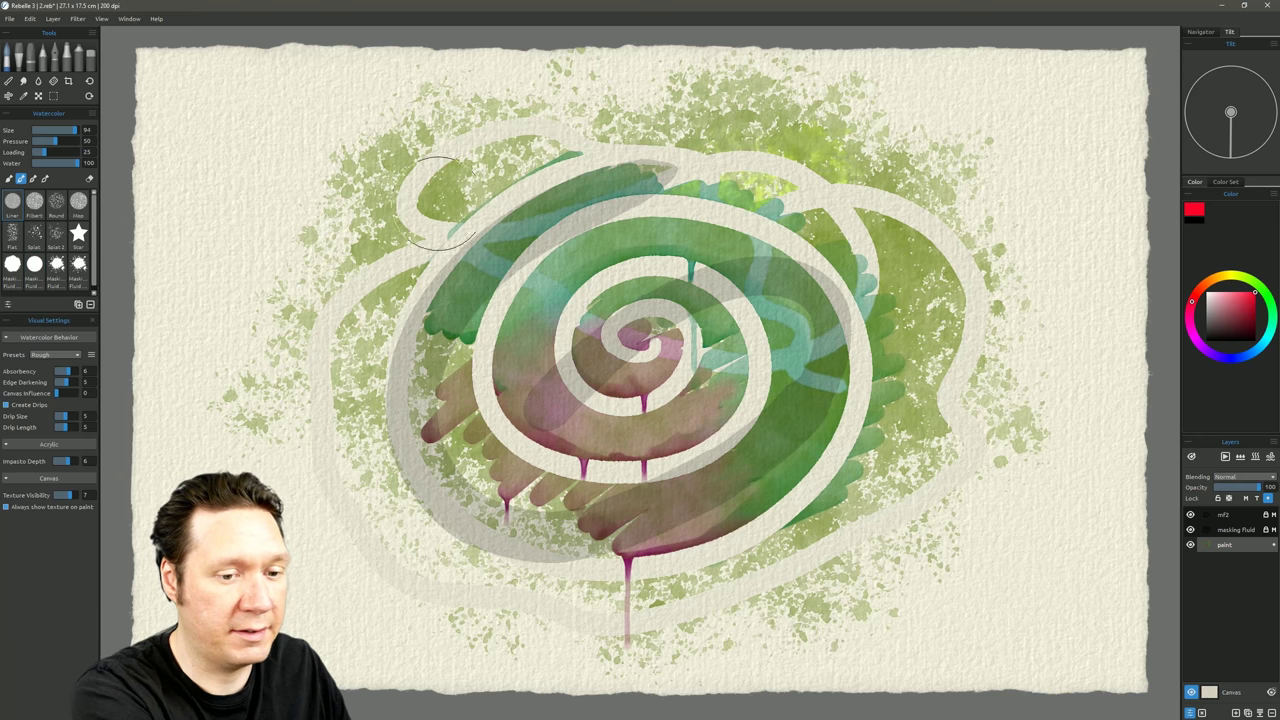
pyautogui.moveTo(585, 148)
pyautogui.mouseDown()
pyautogui.moveTo(508, 218)
pyautogui.moveTo(390, 418)
pyautogui.moveTo(380, 385)
pyautogui.moveTo(410, 475)
pyautogui.moveTo(685, 535)
pyautogui.moveTo(648, 445)
pyautogui.moveTo(822, 465)
pyautogui.moveTo(745, 408)
pyautogui.moveTo(740, 345)
pyautogui.moveTo(813, 262)
pyautogui.moveTo(767, 250)
pyautogui.moveTo(623, 270)
pyautogui.moveTo(640, 190)
pyautogui.moveTo(563, 228)
pyautogui.moveTo(623, 278)
pyautogui.moveTo(550, 432)
pyautogui.moveTo(590, 238)
pyautogui.moveTo(515, 235)
pyautogui.moveTo(457, 375)
pyautogui.moveTo(513, 467)
pyautogui.moveTo(727, 483)
pyautogui.moveTo(890, 420)
pyautogui.moveTo(800, 290)
pyautogui.moveTo(653, 190)
pyautogui.moveTo(523, 190)
pyautogui.moveTo(499, 330)
pyautogui.moveTo(727, 472)
pyautogui.moveTo(768, 458)
pyautogui.moveTo(758, 450)
pyautogui.moveTo(783, 336)
pyautogui.mouseUp()
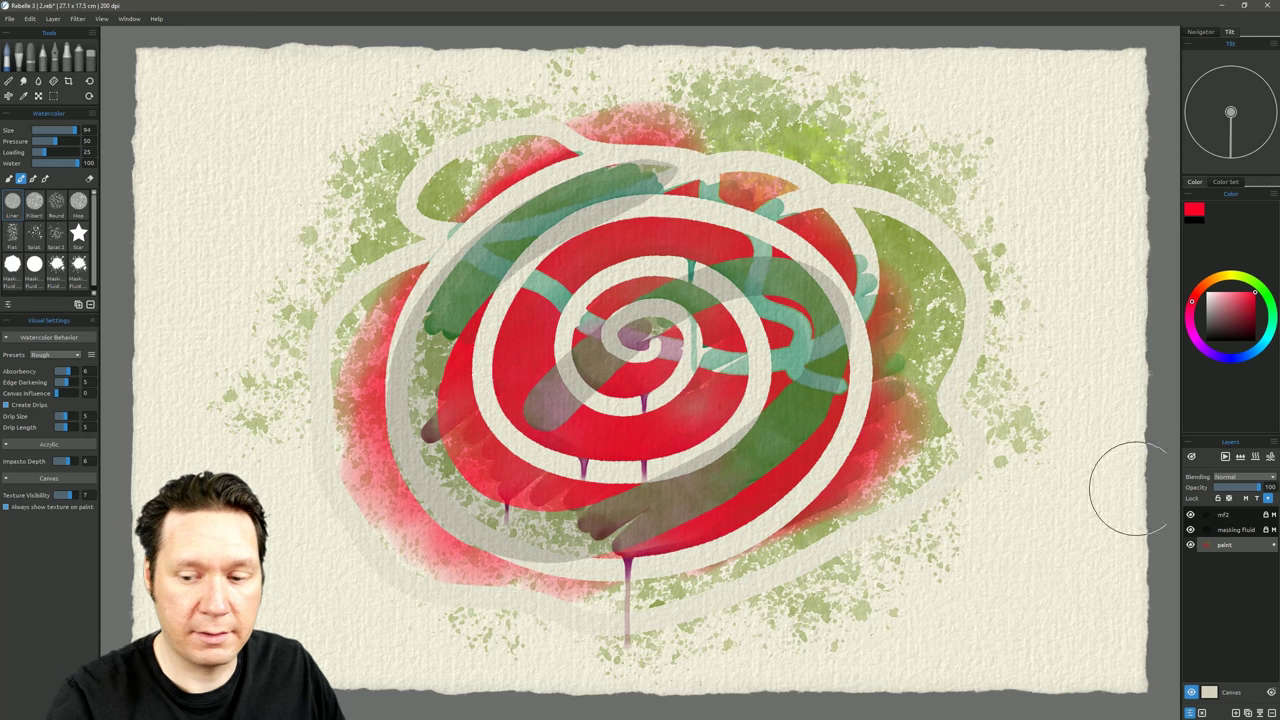
pyautogui.click(1190, 514)
pyautogui.click(1190, 529)
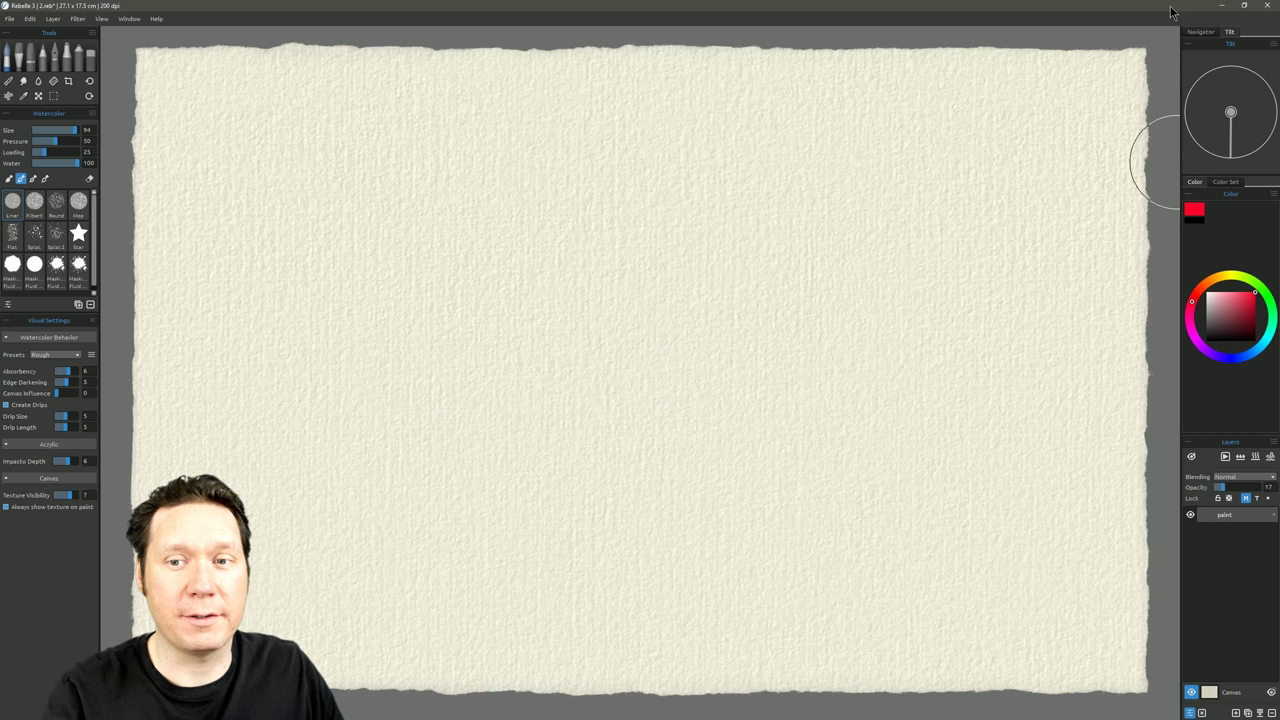
# Add the Turtle stencil to the canvas from the Stencils panel, move it upward, enlarge it slightly and tilt it clockwise
pyautogui.click(128, 22)
pyautogui.click(132, 115)
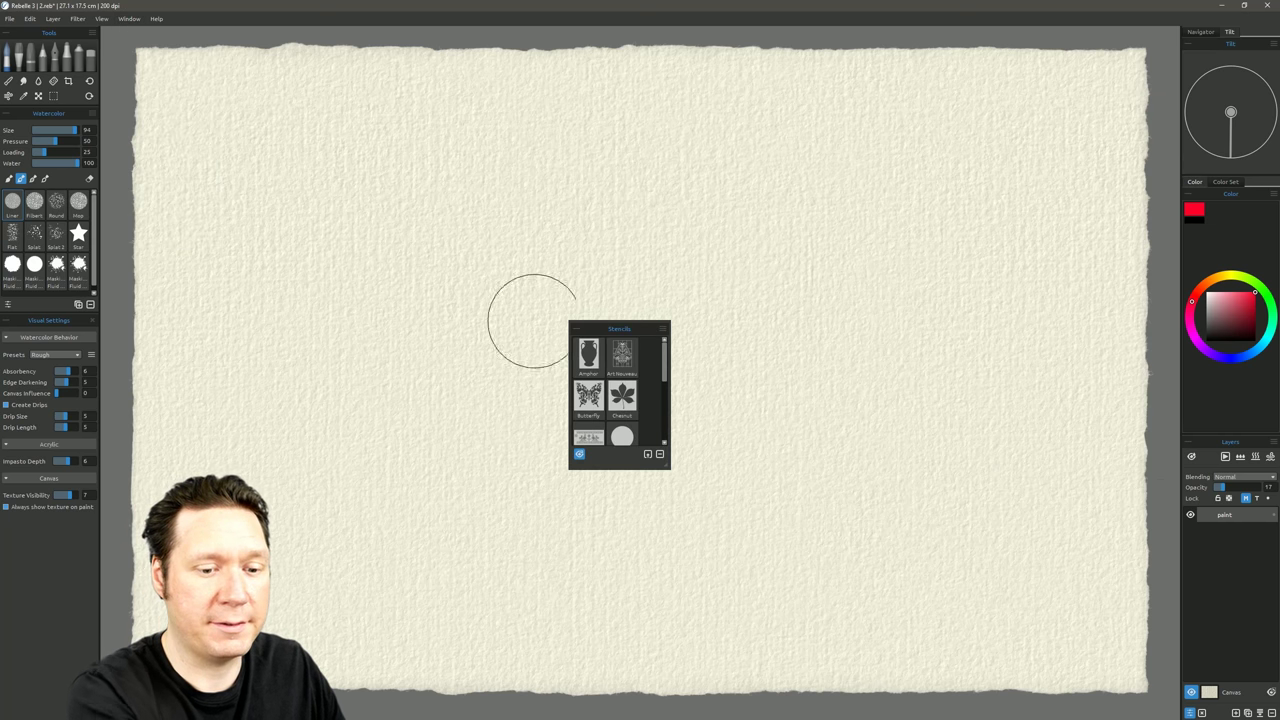
pyautogui.moveTo(634, 331); pyautogui.dragTo(264, 245)
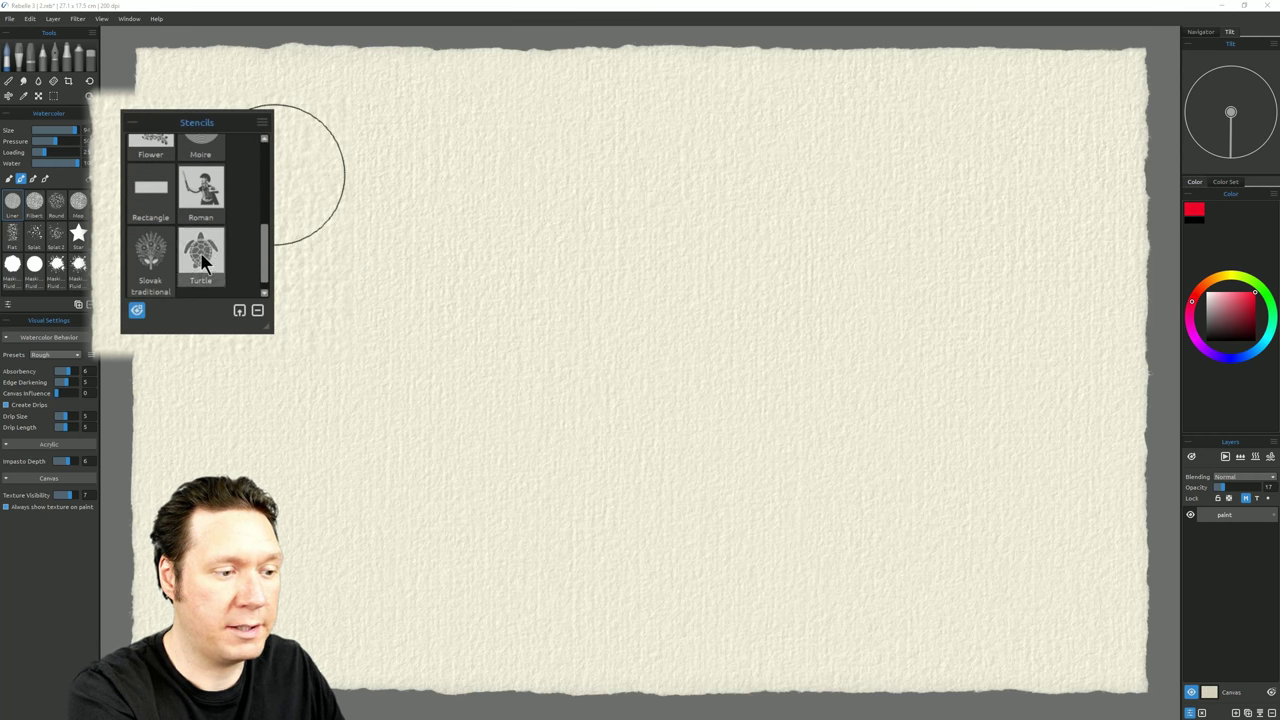
pyautogui.click(203, 262)
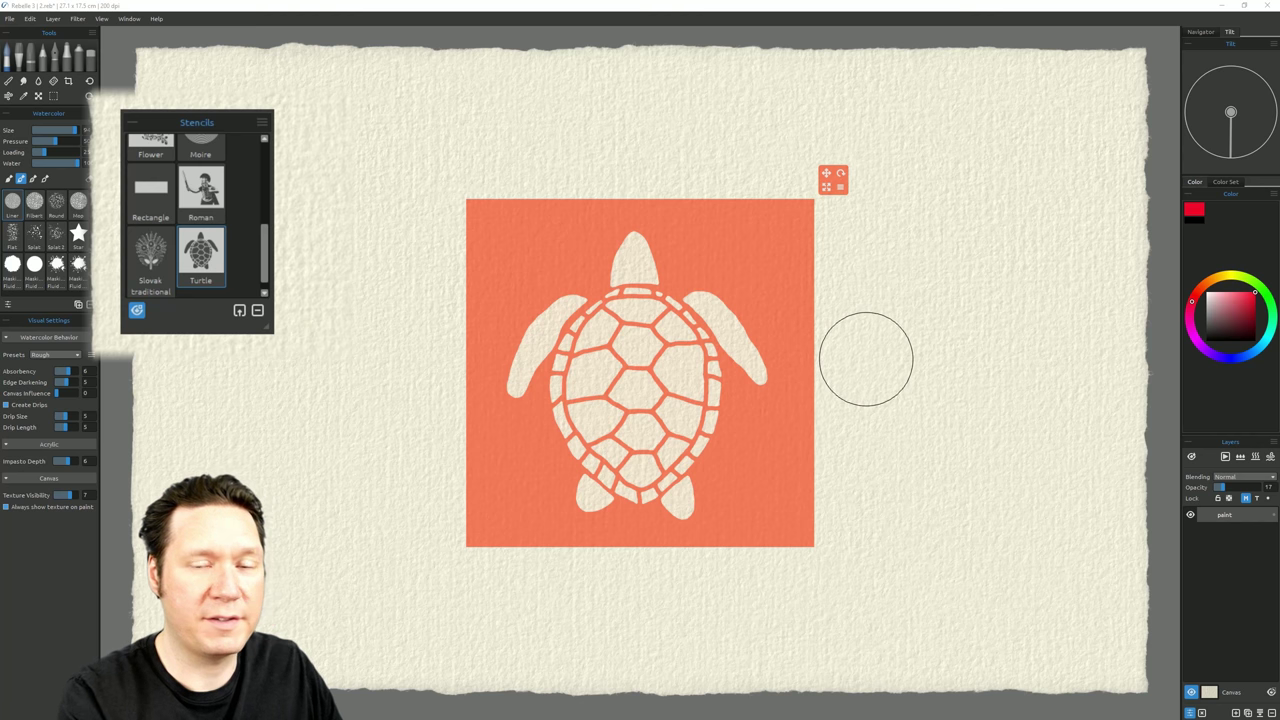
pyautogui.moveTo(826, 187); pyautogui.dragTo(871, 148)
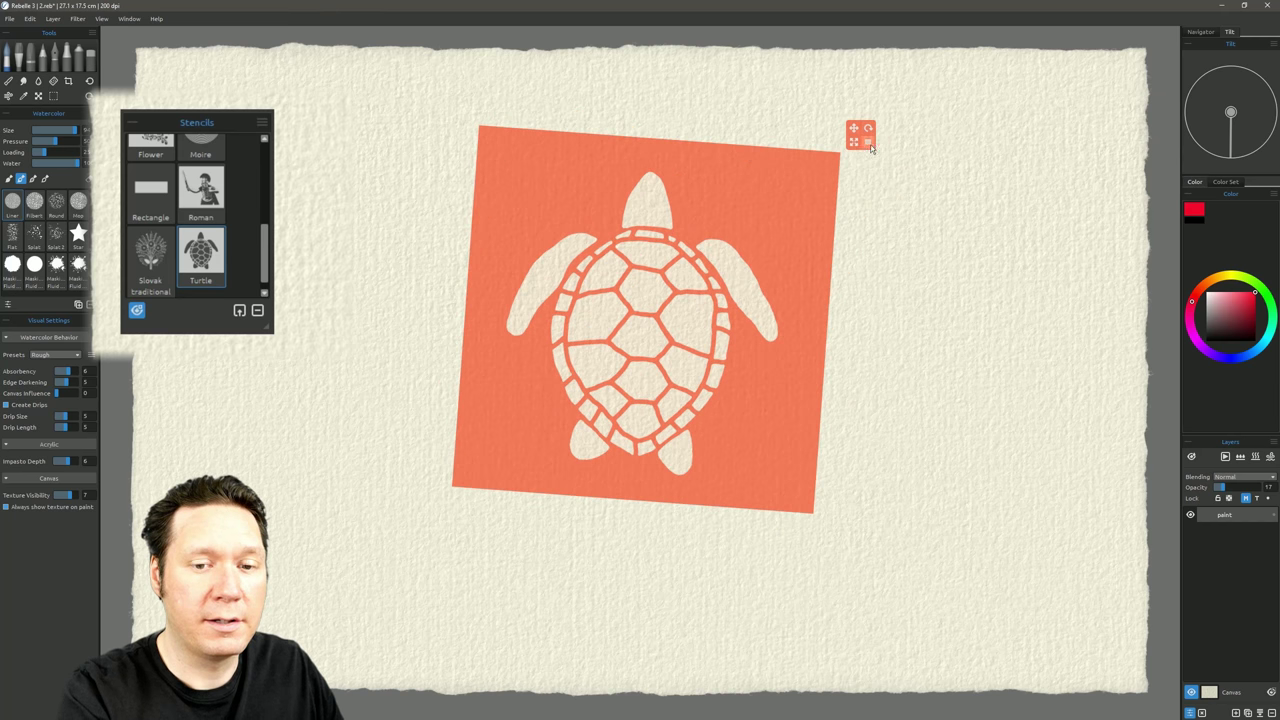
# Enable the border on the turtle stencil and paint black Liner watercolor through its openings
pyautogui.click(869, 144)
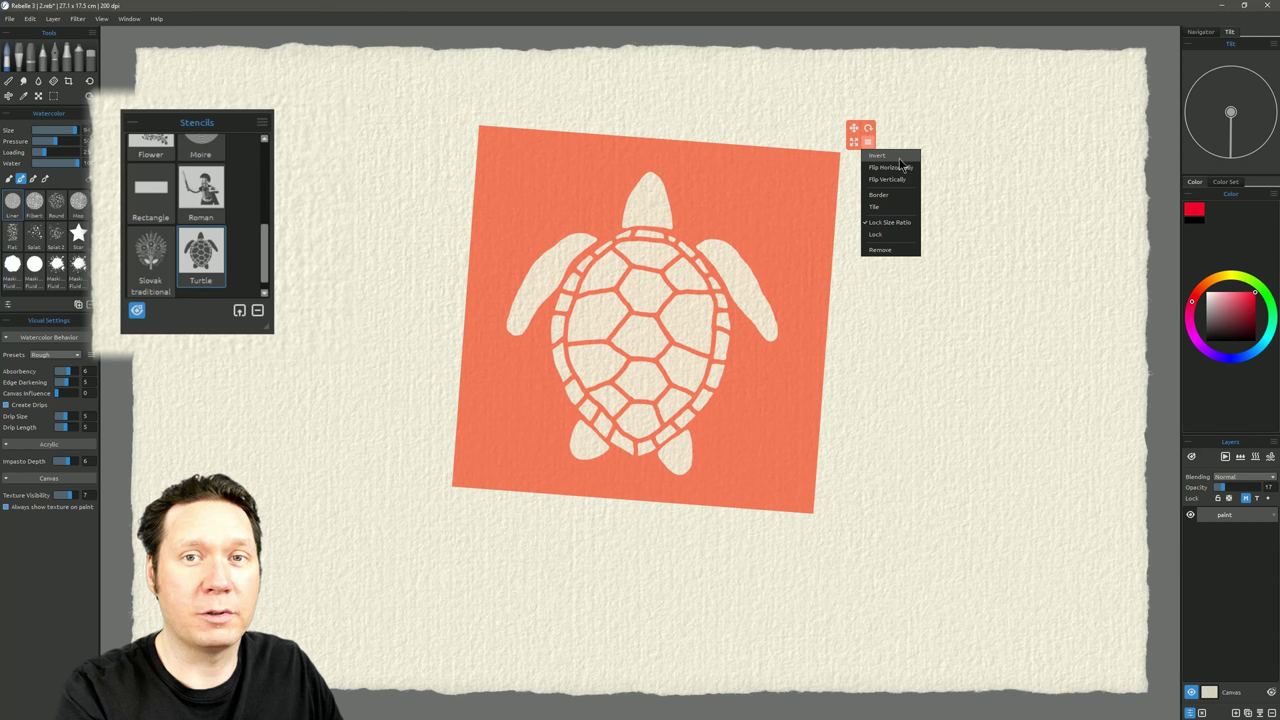
pyautogui.click(884, 207)
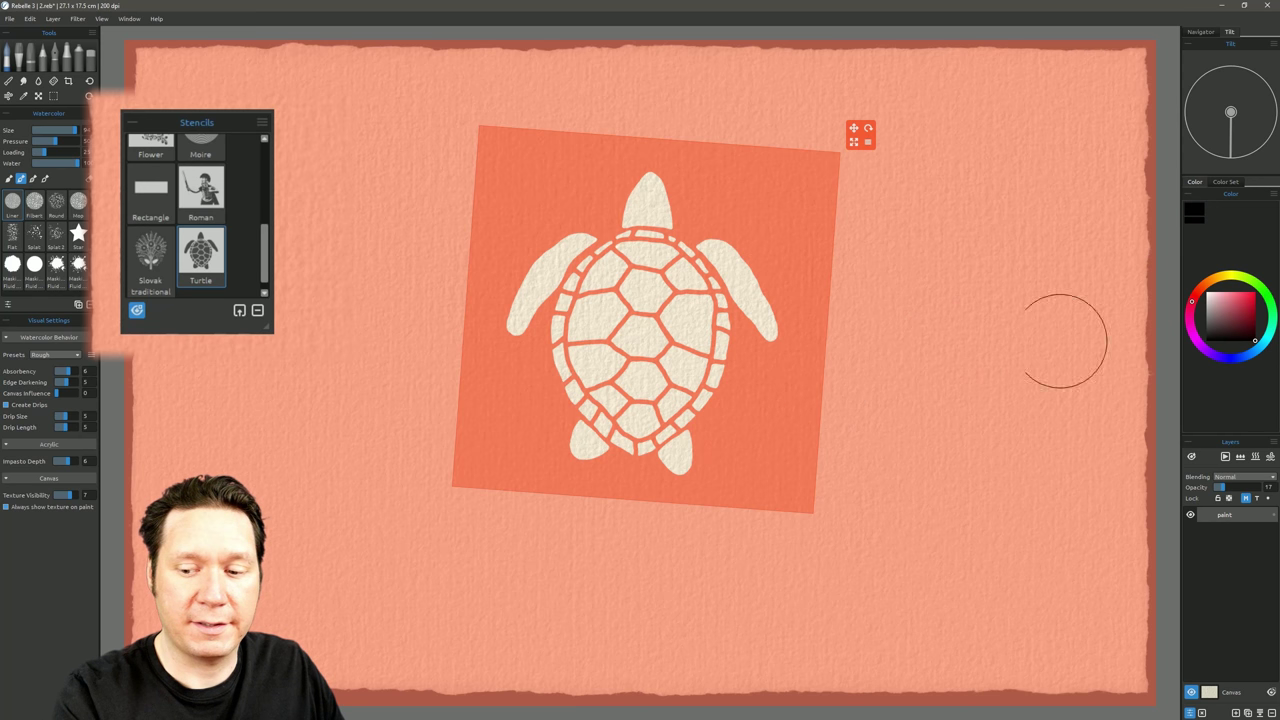
pyautogui.moveTo(640, 200)
pyautogui.mouseDown()
pyautogui.moveTo(614, 186)
pyautogui.moveTo(650, 300)
pyautogui.moveTo(607, 230)
pyautogui.moveTo(571, 437)
pyautogui.moveTo(760, 391)
pyautogui.moveTo(720, 290)
pyautogui.moveTo(765, 325)
pyautogui.mouseUp()
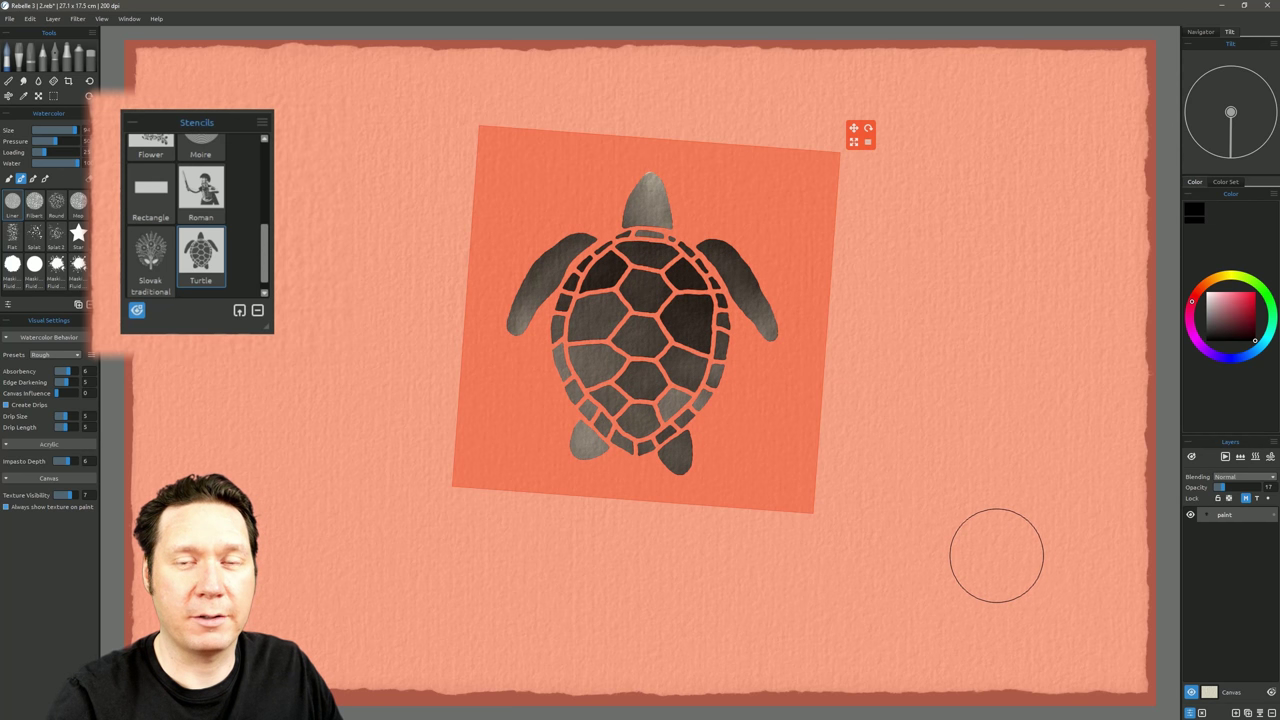
# Remove the turtle stencil, and undo both the removal and the black paint
pyautogui.click(868, 142)
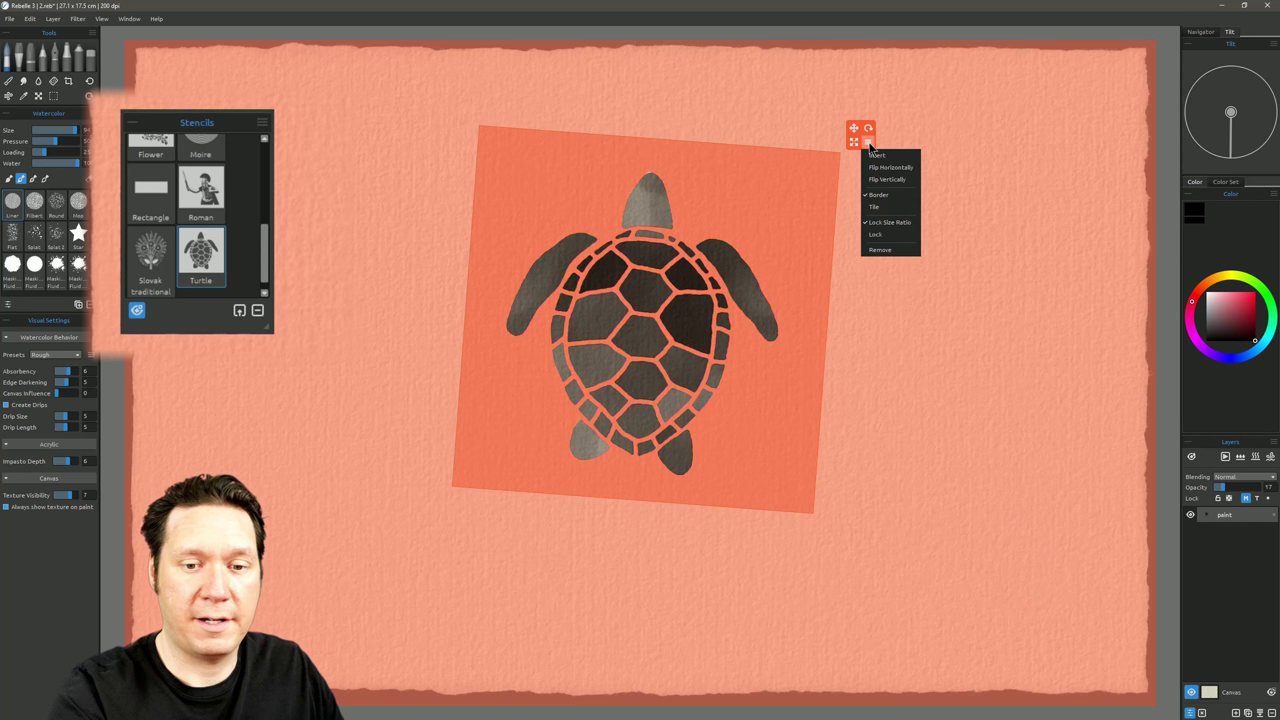
pyautogui.click(881, 249)
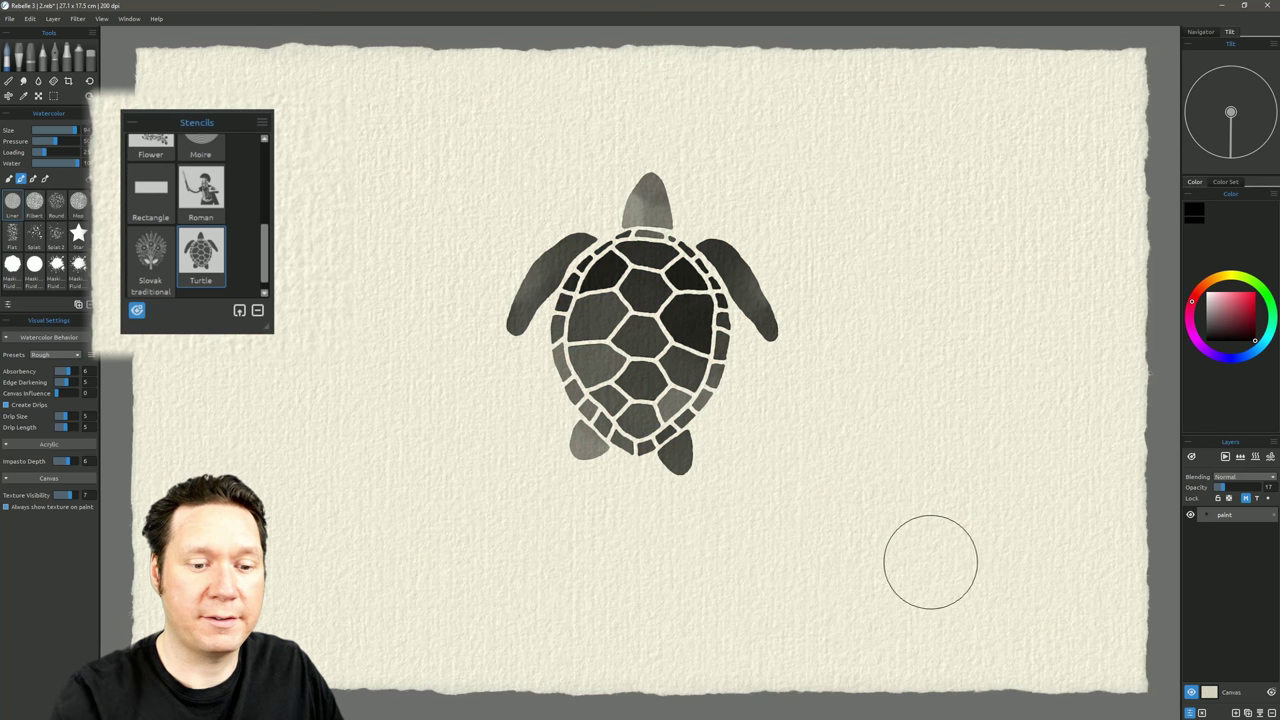
pyautogui.hotkey('ctrl', 'z')
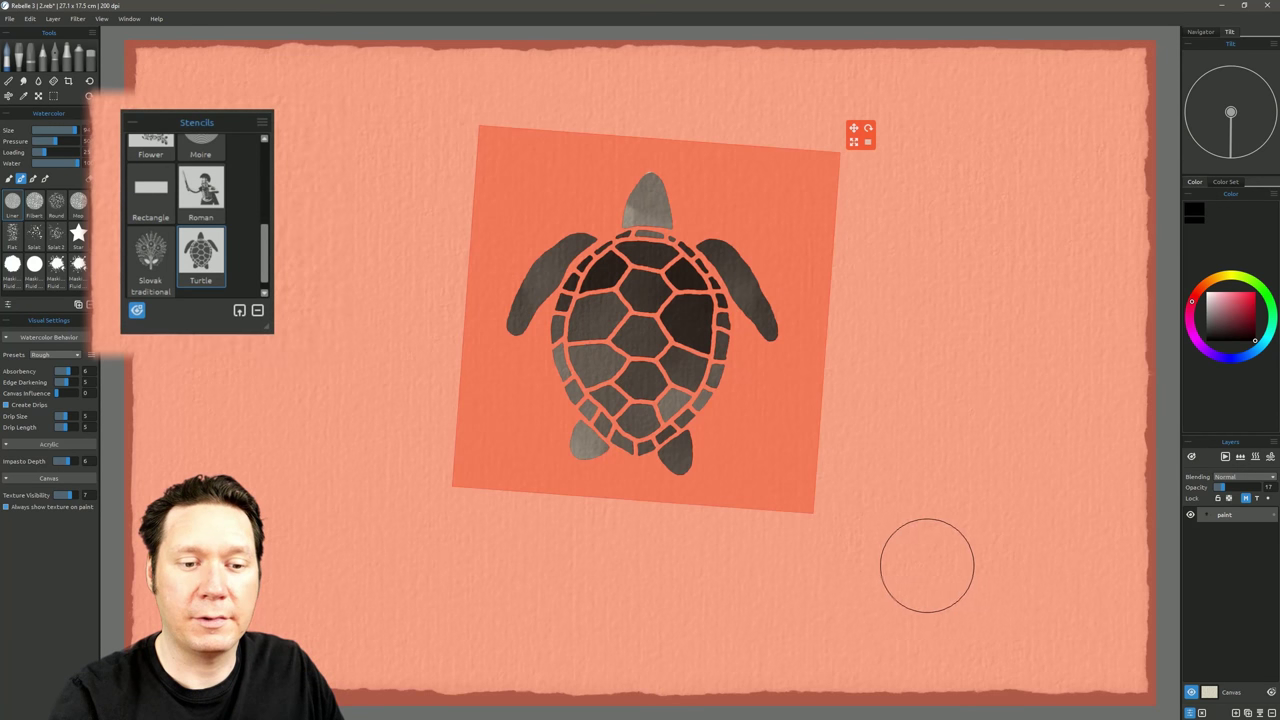
pyautogui.hotkey('ctrl', 'z')
# Tile the turtle stencil across the canvas, turn off Lock Size Ratio, and shrink and rotate it into a dense pattern
pyautogui.click(868, 142)
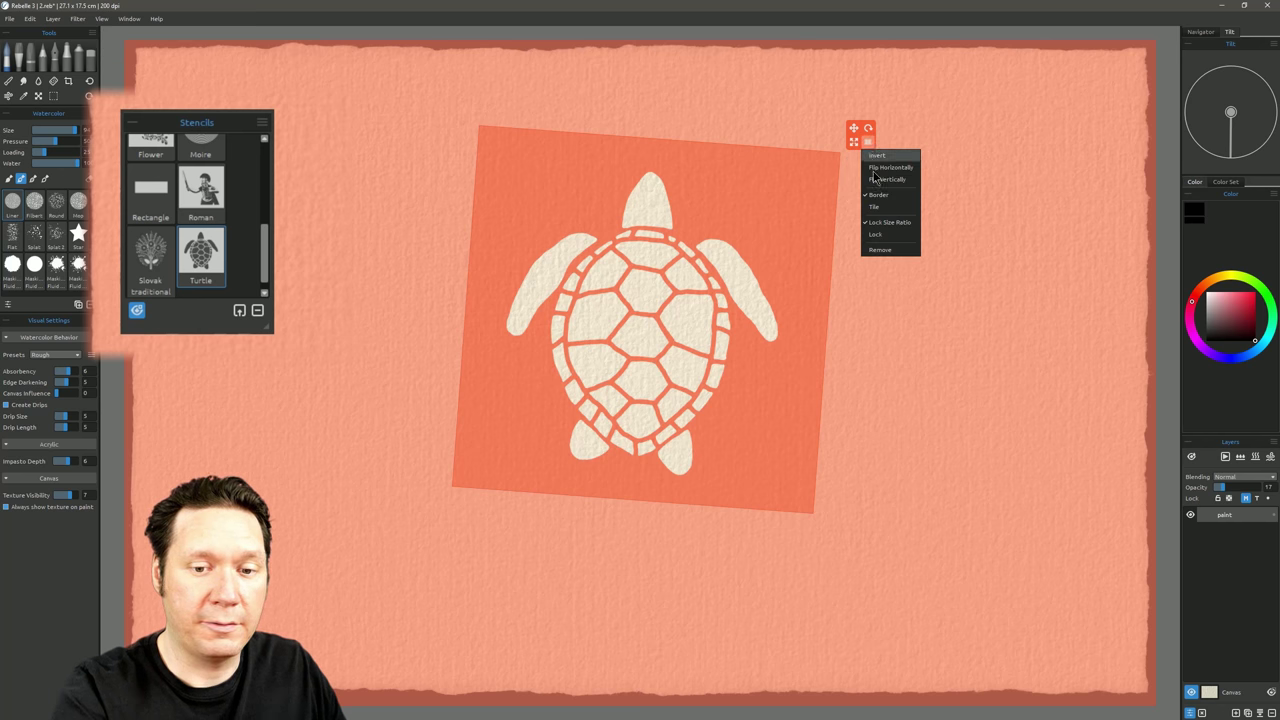
pyautogui.click(881, 207)
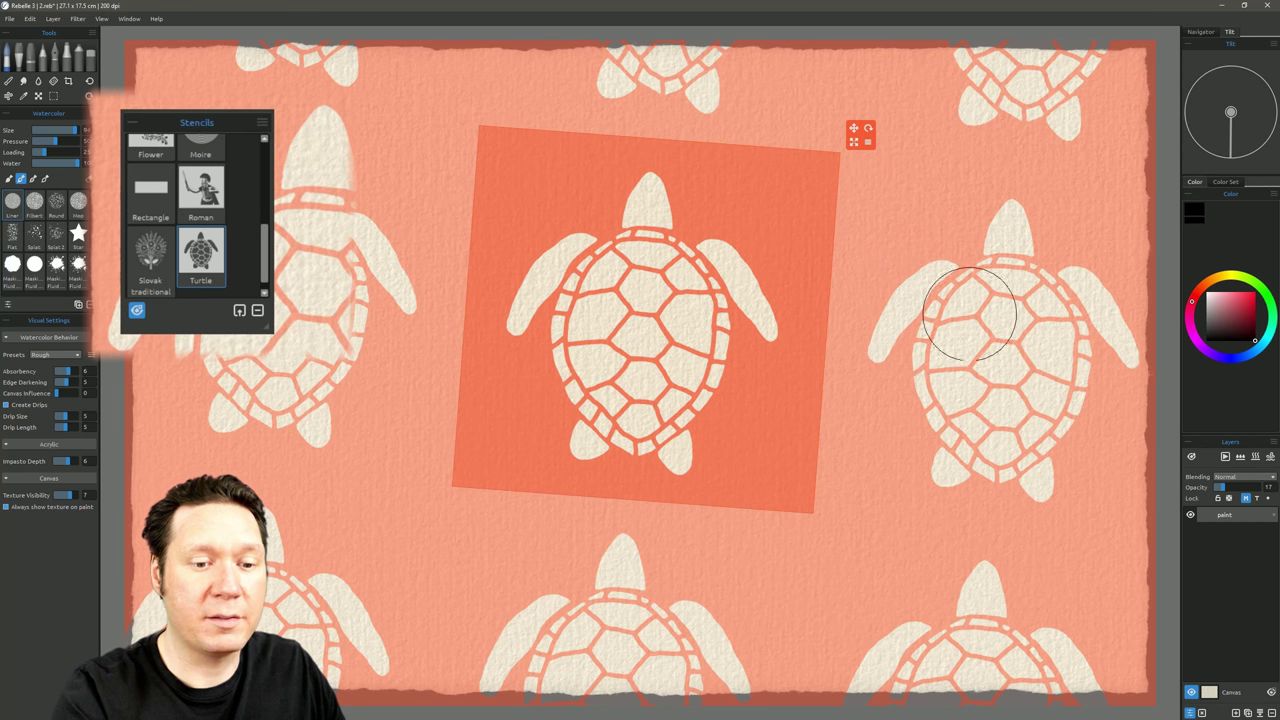
pyautogui.moveTo(856, 126); pyautogui.dragTo(768, 261)
pyautogui.click(767, 256)
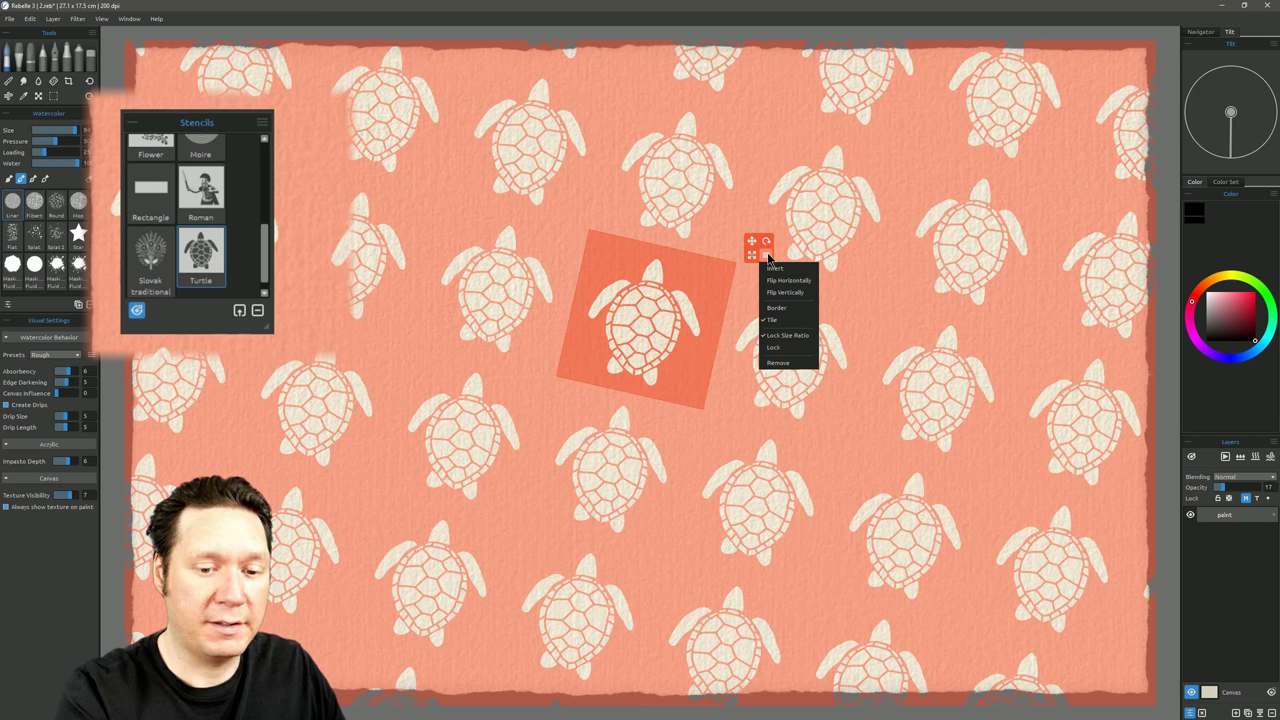
pyautogui.click(789, 338)
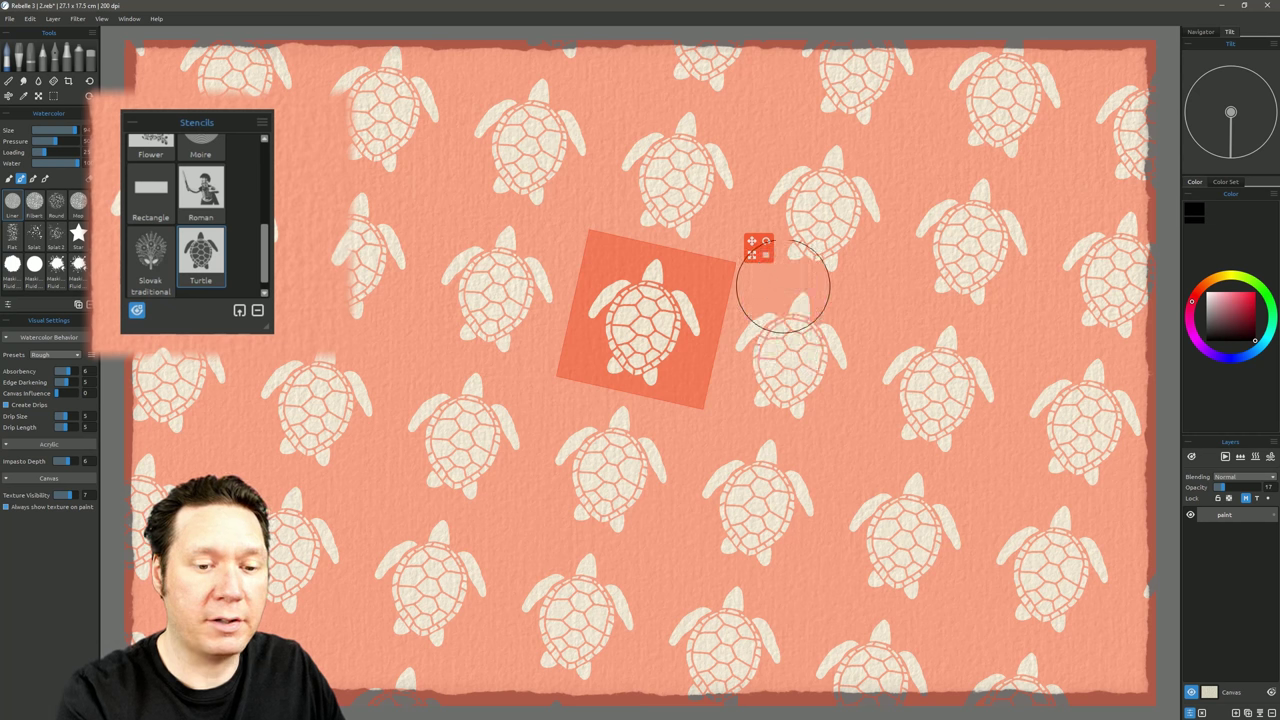
pyautogui.moveTo(751, 247)
pyautogui.mouseDown()
pyautogui.moveTo(785, 220)
pyautogui.moveTo(817, 234)
pyautogui.moveTo(830, 218)
pyautogui.moveTo(846, 265)
pyautogui.moveTo(780, 214)
pyautogui.moveTo(790, 220)
pyautogui.moveTo(728, 270)
pyautogui.mouseUp()
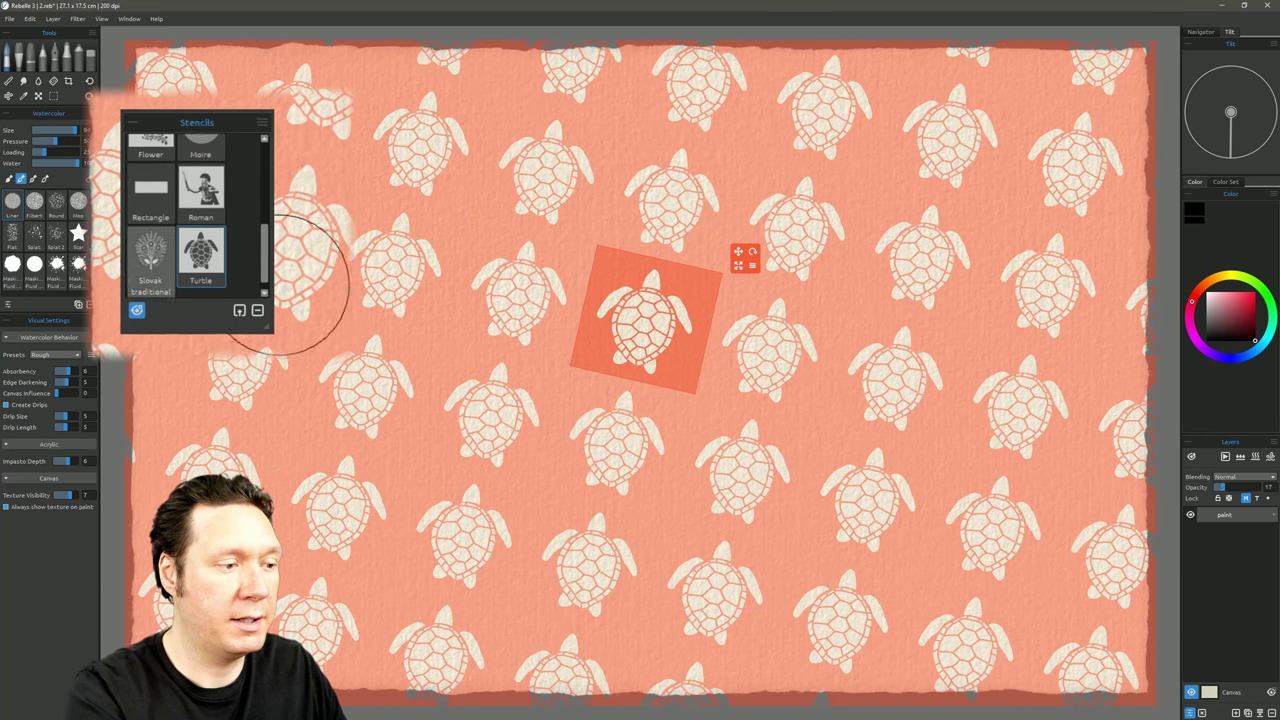
# Spray black Splat watercolor through the tiled turtle stencil across the canvas, and remove the stencil
pyautogui.moveTo(752, 205)
pyautogui.mouseDown()
pyautogui.moveTo(443, 320)
pyautogui.moveTo(266, 463)
pyautogui.moveTo(871, 491)
pyautogui.moveTo(1057, 375)
pyautogui.moveTo(1014, 109)
pyautogui.moveTo(157, 157)
pyautogui.moveTo(764, 275)
pyautogui.moveTo(686, 600)
pyautogui.moveTo(440, 650)
pyautogui.moveTo(486, 443)
pyautogui.mouseUp()
pyautogui.click(752, 267)
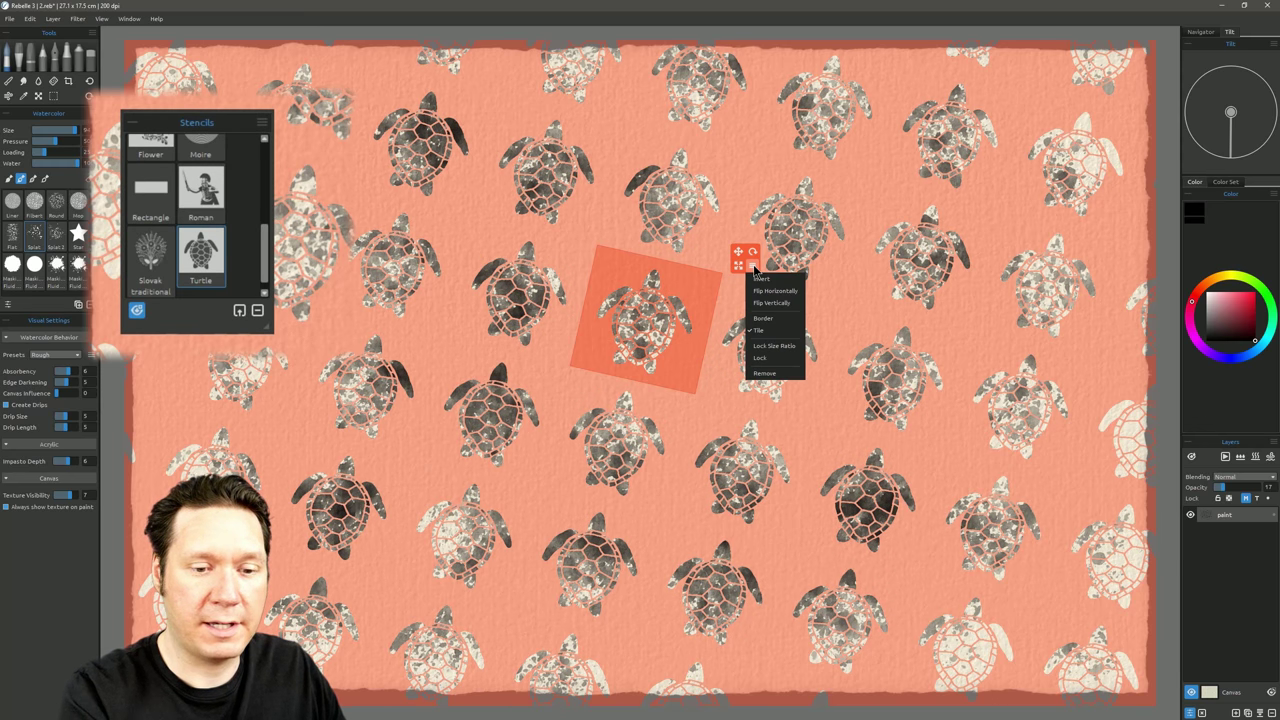
pyautogui.click(770, 376)
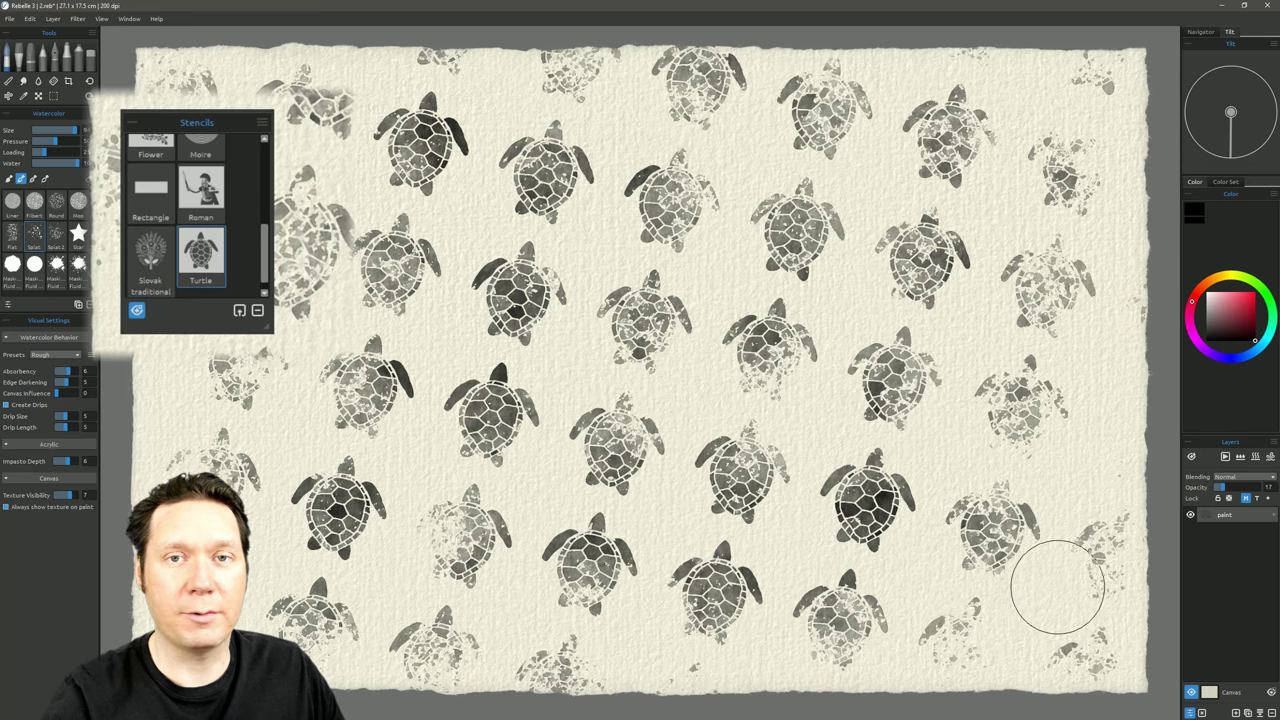
# Create a stencil from the paint layer
pyautogui.click(262, 126)
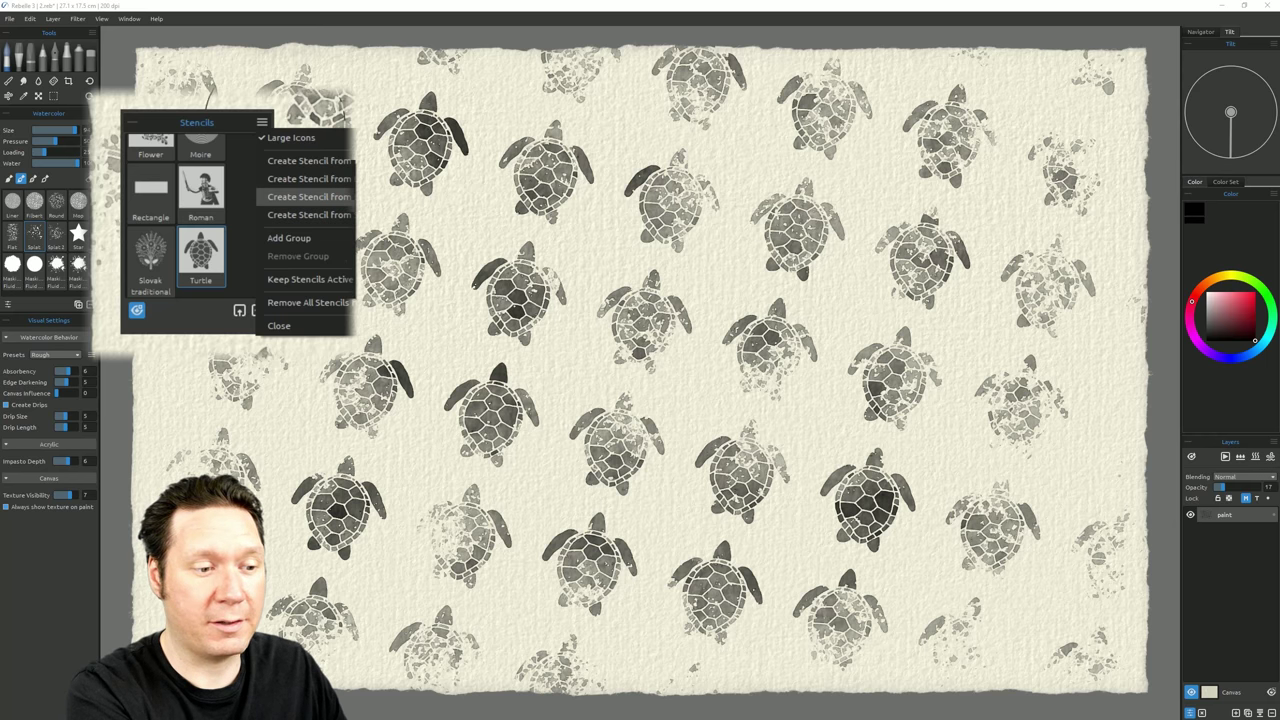
pyautogui.click(308, 196)
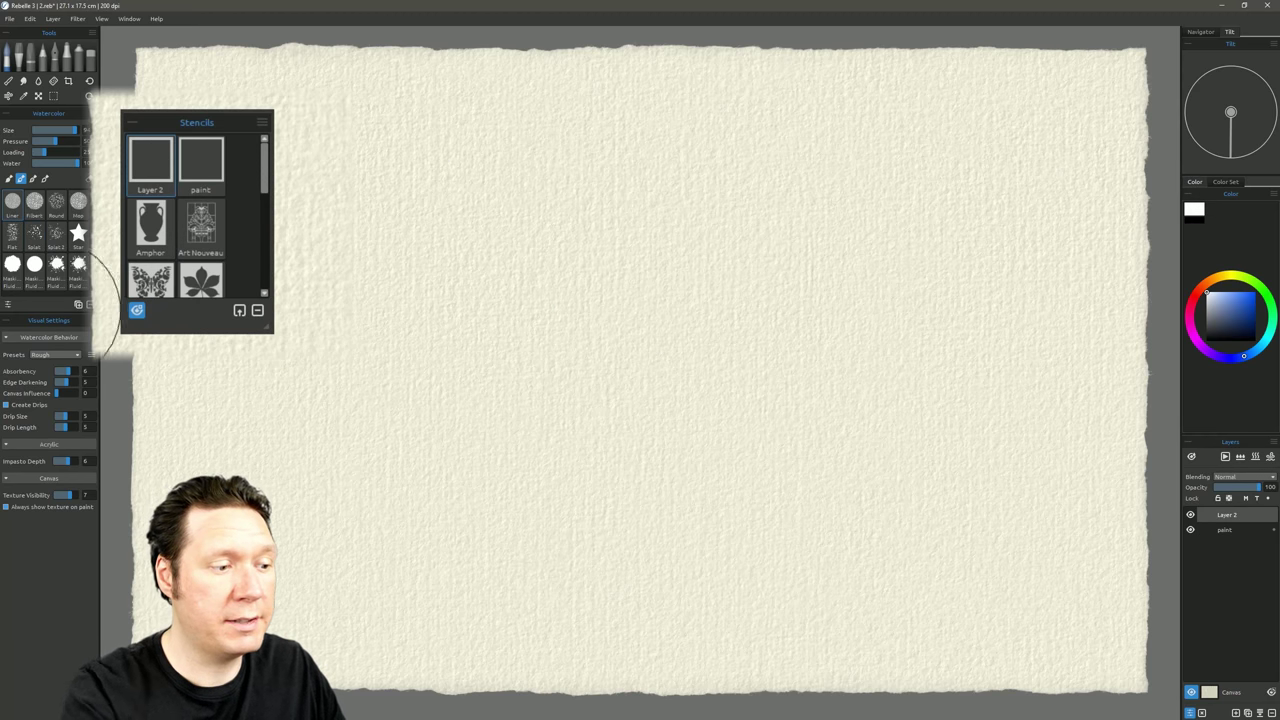
# Paint a large white splattered blob mid-canvas on Layer 2 with the third Masking Fluid brush, and create a stencil from that layer
pyautogui.click(62, 280)
pyautogui.moveTo(637, 300)
pyautogui.mouseDown()
pyautogui.moveTo(658, 205)
pyautogui.moveTo(632, 437)
pyautogui.moveTo(642, 316)
pyautogui.moveTo(625, 206)
pyautogui.moveTo(605, 318)
pyautogui.moveTo(605, 457)
pyautogui.moveTo(669, 288)
pyautogui.moveTo(797, 232)
pyautogui.moveTo(694, 501)
pyautogui.moveTo(654, 377)
pyautogui.moveTo(685, 205)
pyautogui.moveTo(524, 240)
pyautogui.moveTo(489, 415)
pyautogui.moveTo(605, 478)
pyautogui.moveTo(771, 350)
pyautogui.moveTo(753, 219)
pyautogui.moveTo(678, 240)
pyautogui.moveTo(670, 428)
pyautogui.moveTo(617, 362)
pyautogui.moveTo(627, 295)
pyautogui.moveTo(705, 432)
pyautogui.moveTo(741, 330)
pyautogui.moveTo(611, 451)
pyautogui.moveTo(531, 277)
pyautogui.moveTo(578, 178)
pyautogui.mouseUp()
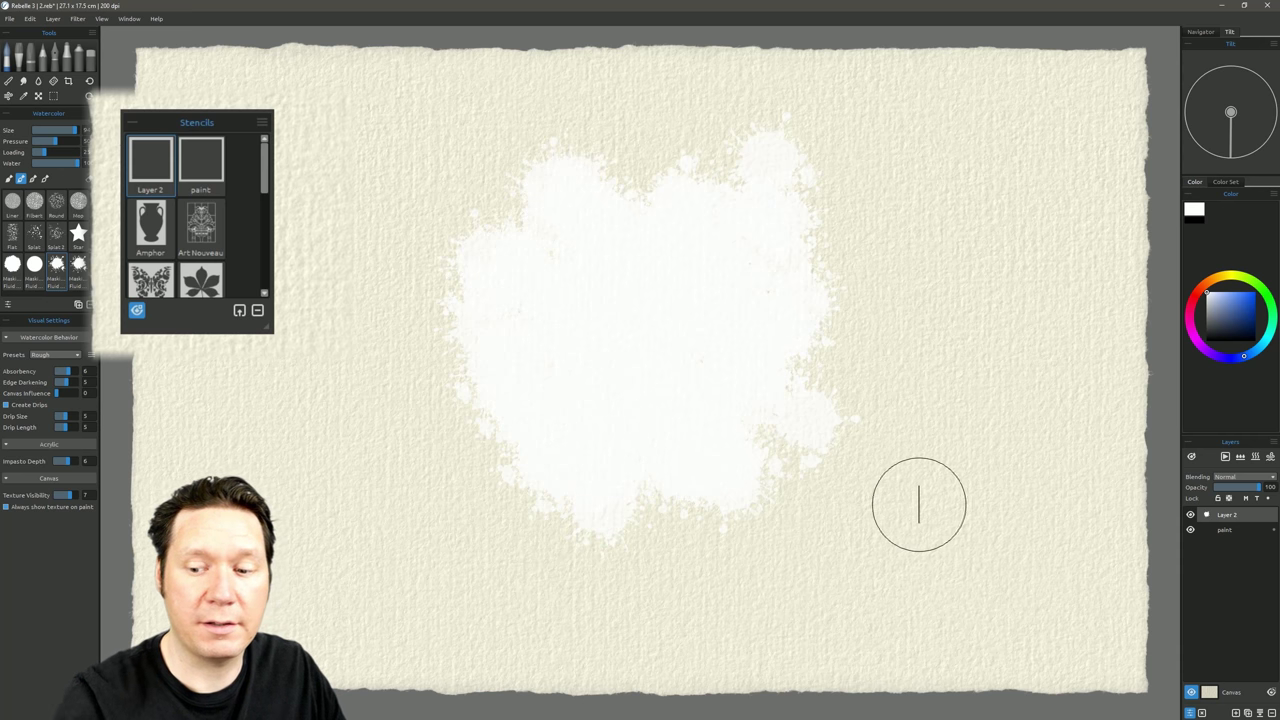
pyautogui.scroll(-1, 262, 165)
pyautogui.click(262, 123)
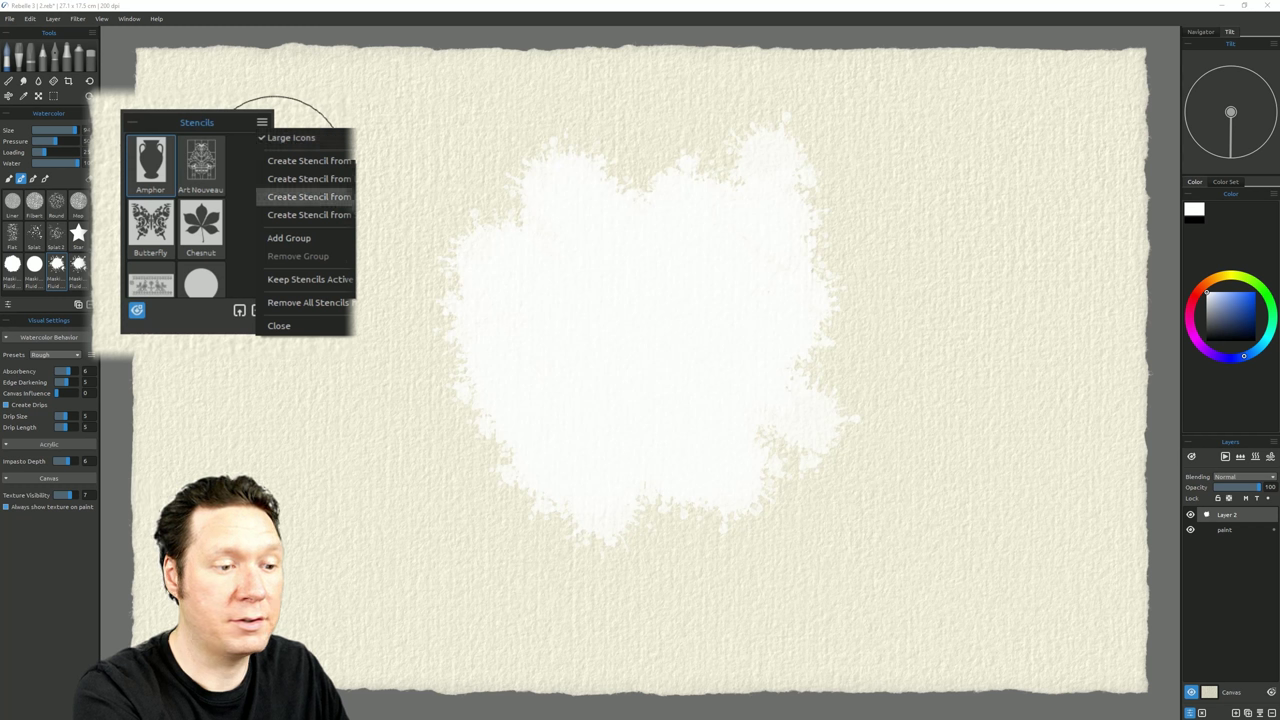
pyautogui.click(308, 196)
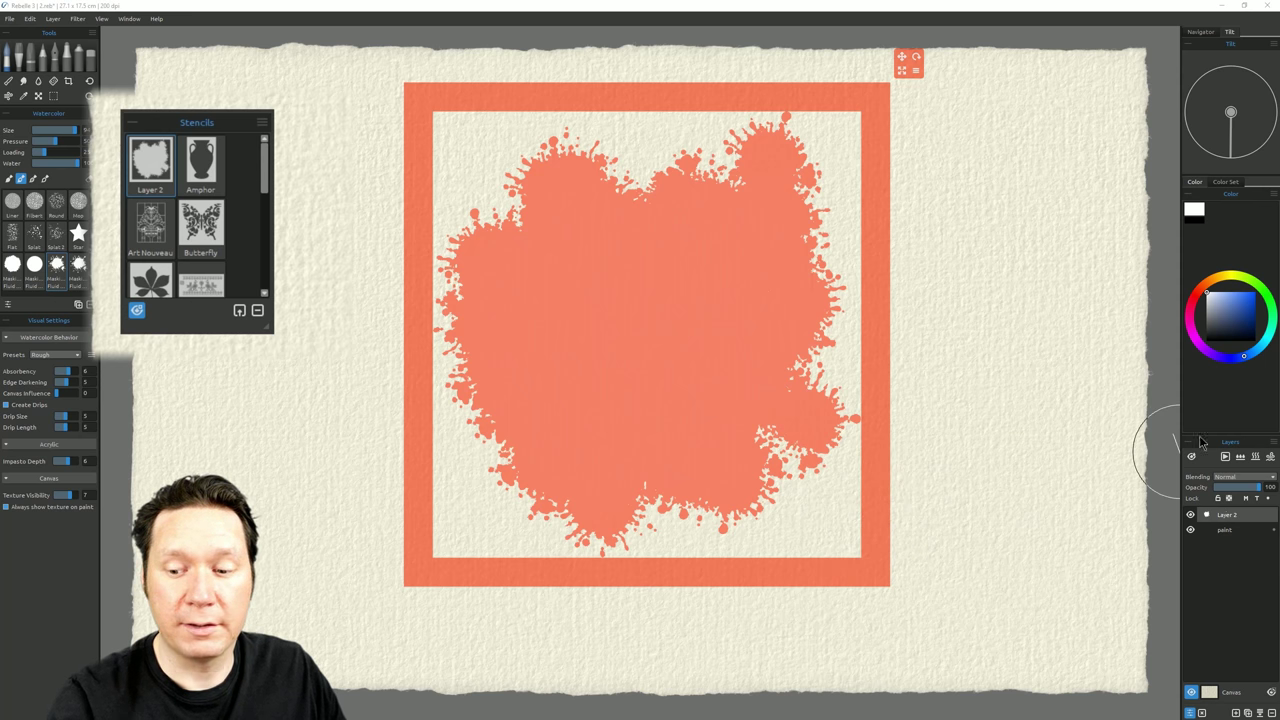
# Paint bright blue Liner watercolor around the white blob through the Layer 2 stencil, and remove the stencil from the canvas
pyautogui.click(1251, 318)
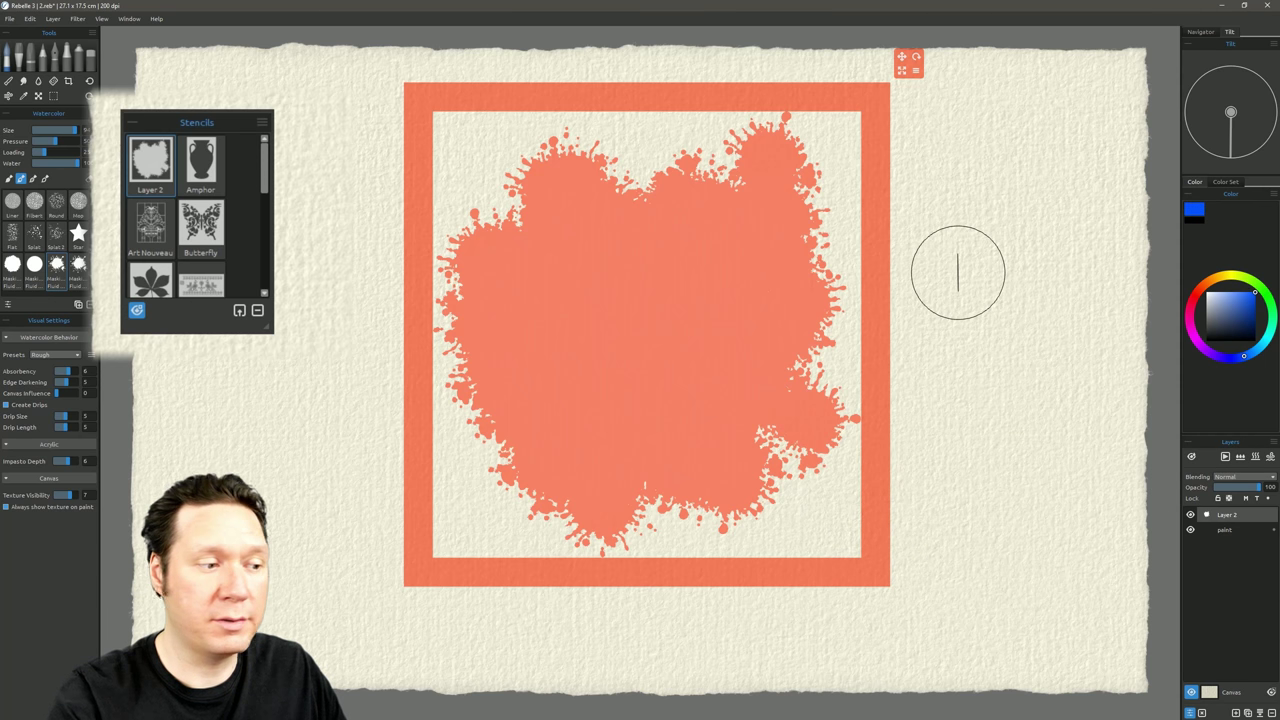
pyautogui.moveTo(540, 150)
pyautogui.mouseDown()
pyautogui.moveTo(494, 163)
pyautogui.moveTo(614, 134)
pyautogui.moveTo(474, 171)
pyautogui.moveTo(470, 368)
pyautogui.moveTo(649, 200)
pyautogui.moveTo(794, 131)
pyautogui.moveTo(834, 189)
pyautogui.moveTo(820, 317)
pyautogui.moveTo(851, 483)
pyautogui.moveTo(791, 451)
pyautogui.moveTo(757, 530)
pyautogui.moveTo(461, 508)
pyautogui.moveTo(523, 514)
pyautogui.moveTo(543, 463)
pyautogui.moveTo(903, 543)
pyautogui.mouseUp()
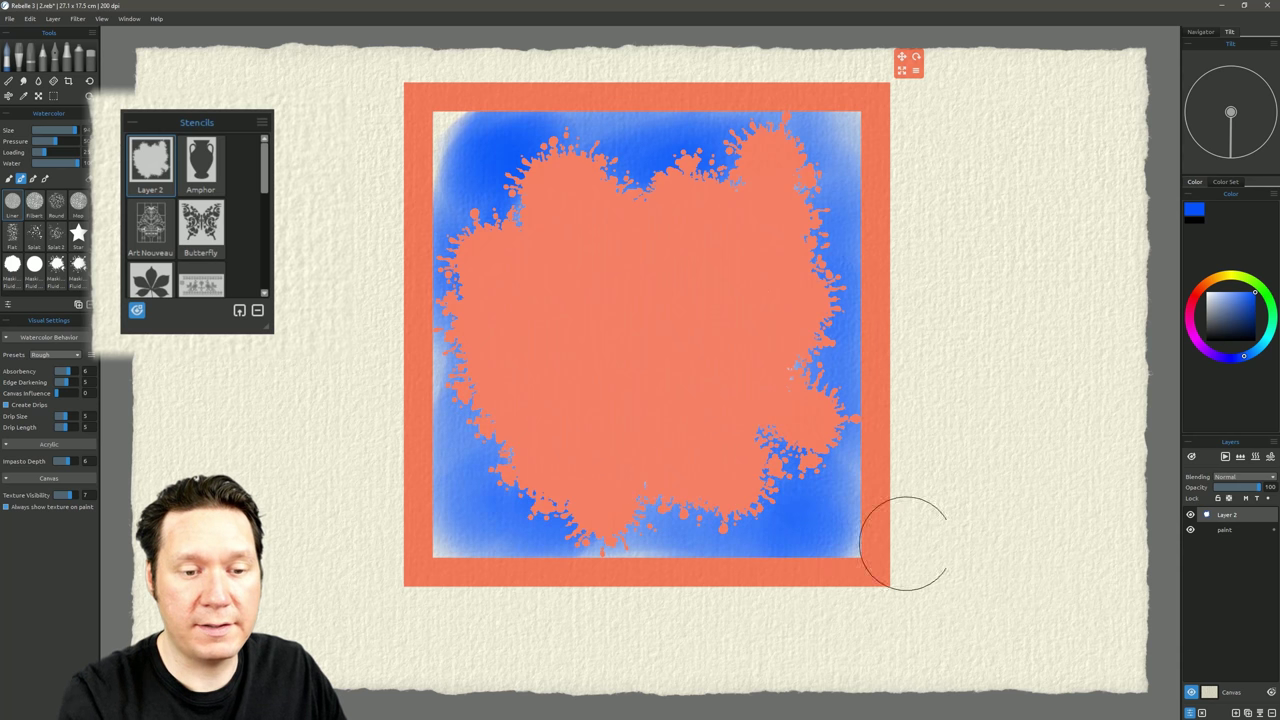
pyautogui.click(916, 70)
pyautogui.click(927, 178)
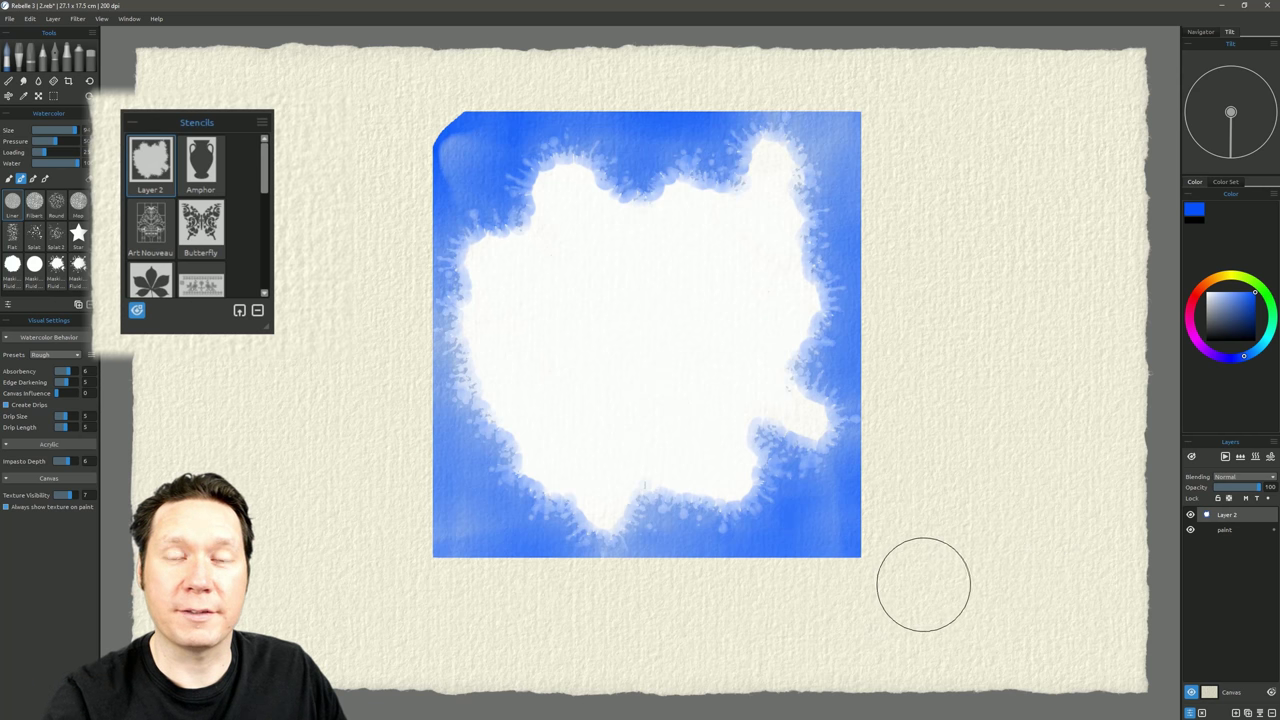
# Rename the Layer 2 stencil as Splat
pyautogui.click(146, 189)
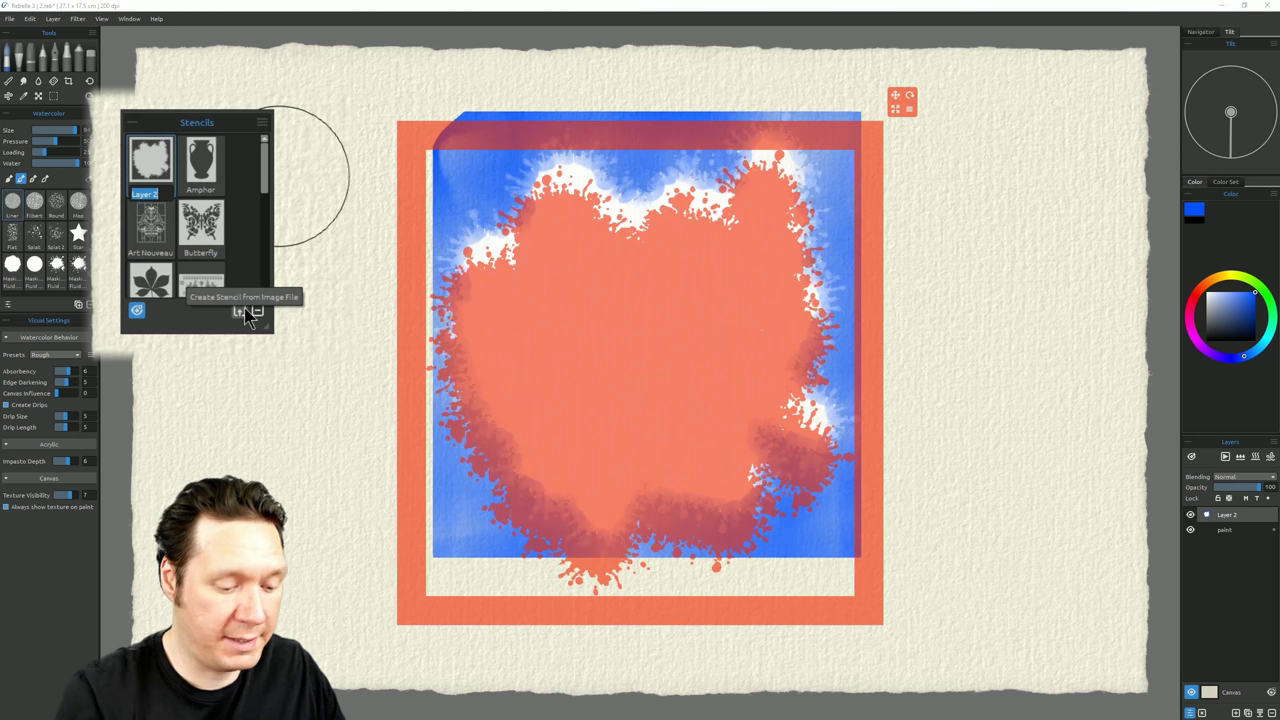
pyautogui.write('Splat')
pyautogui.press('Return')
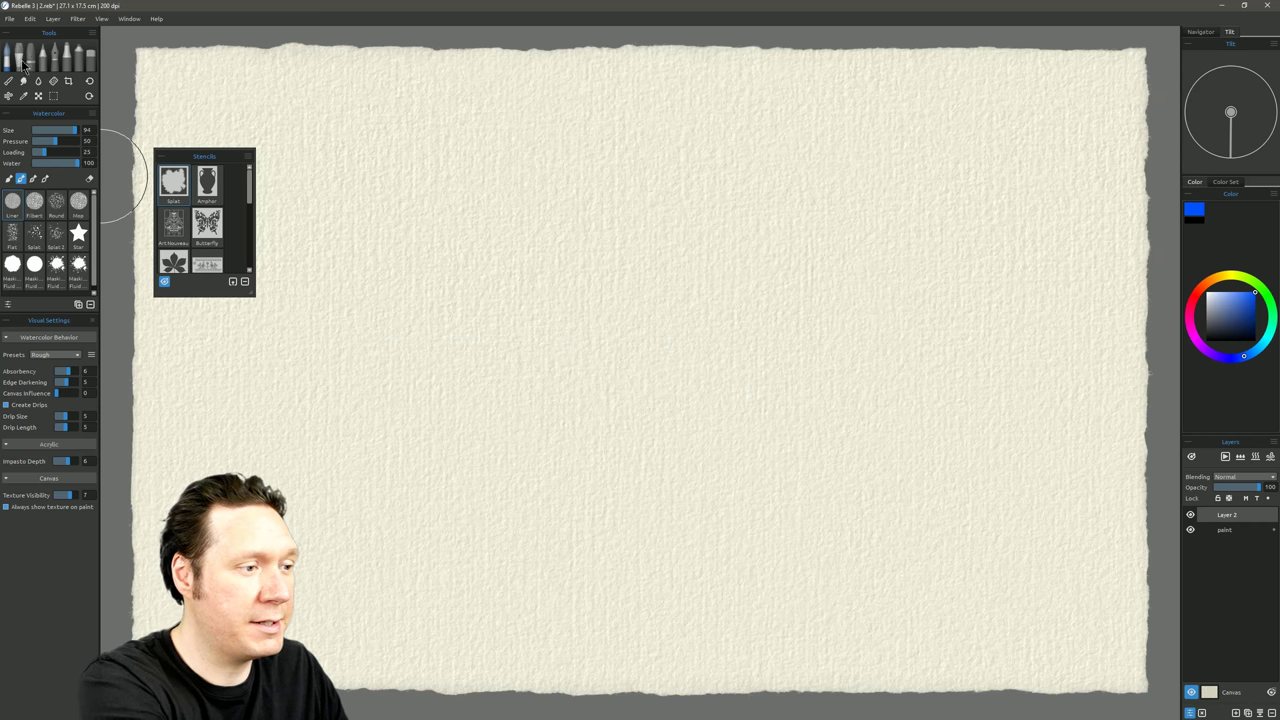
# Paint a broad patch of overlapping blue acrylic strokes mid-canvas on Layer 2 with the Flat 2 brush
pyautogui.press('a')
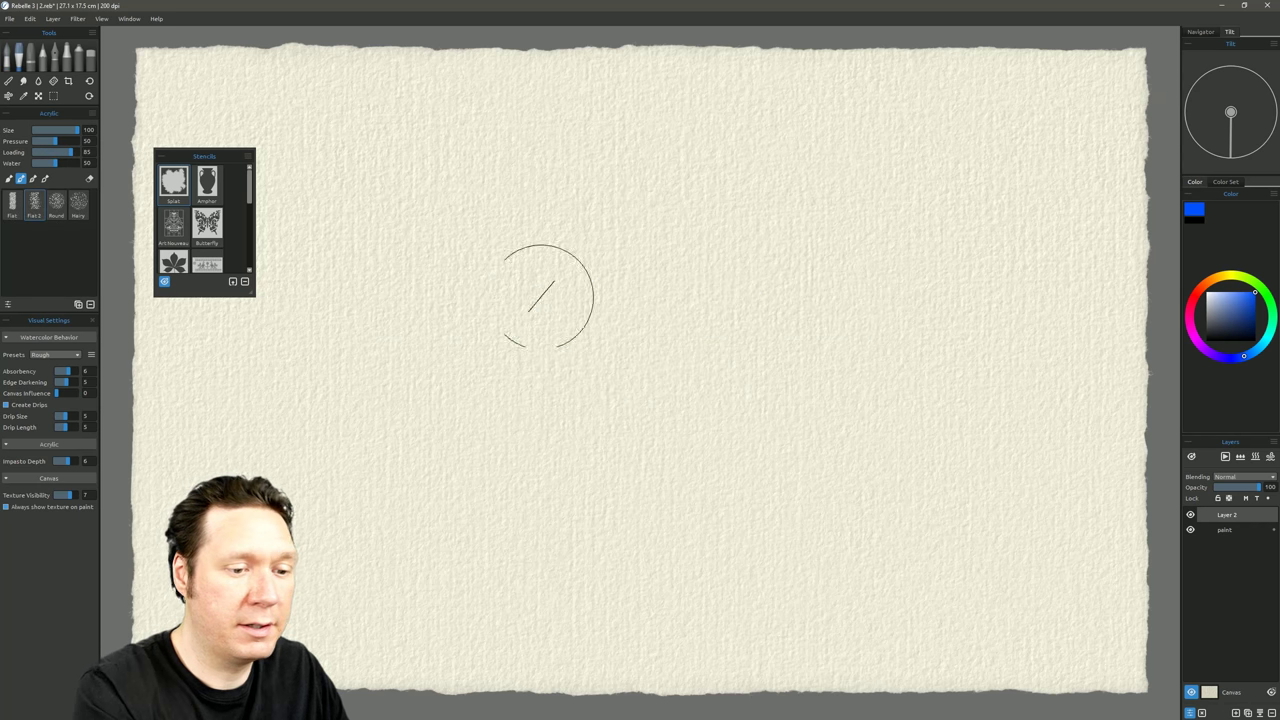
pyautogui.moveTo(543, 294)
pyautogui.mouseDown()
pyautogui.moveTo(523, 351)
pyautogui.moveTo(543, 437)
pyautogui.moveTo(575, 488)
pyautogui.moveTo(491, 357)
pyautogui.moveTo(734, 214)
pyautogui.moveTo(609, 466)
pyautogui.moveTo(726, 455)
pyautogui.moveTo(851, 471)
pyautogui.mouseUp()
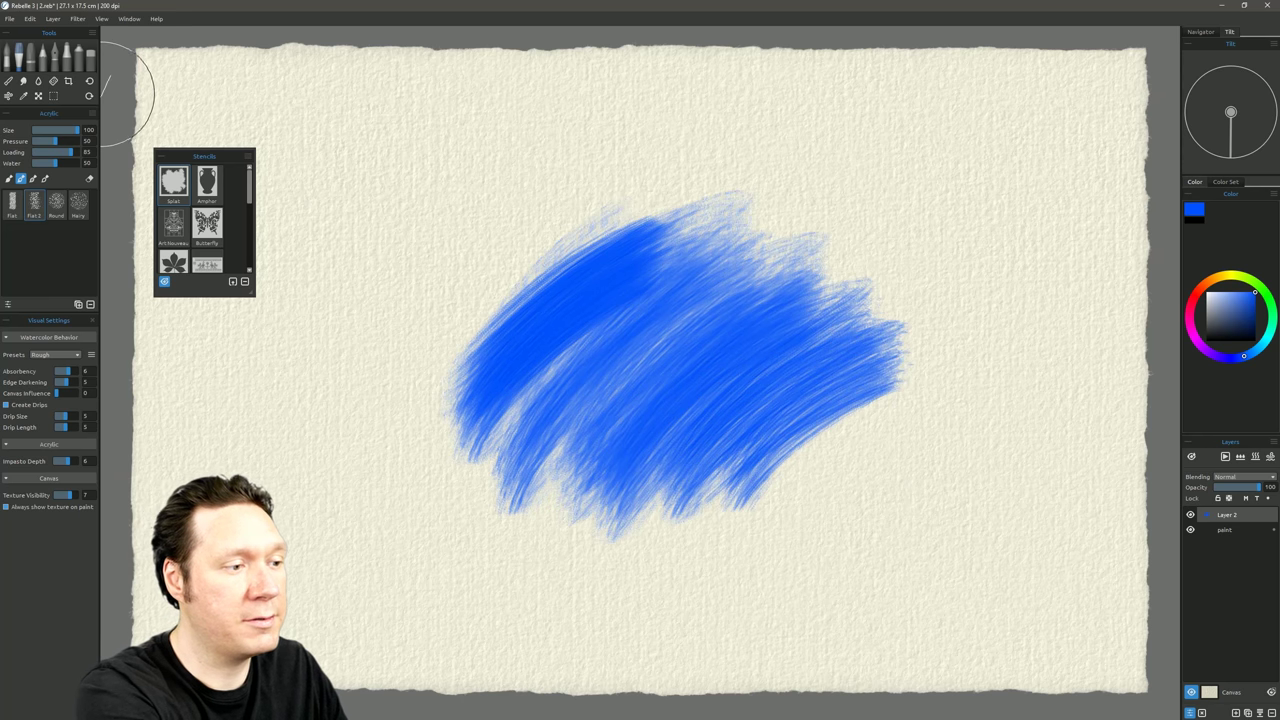
# Select the blue acrylic patch by color with the Magic Wand, and reselect it with Contiguous and Use Alpha enabled
pyautogui.click(54, 97)
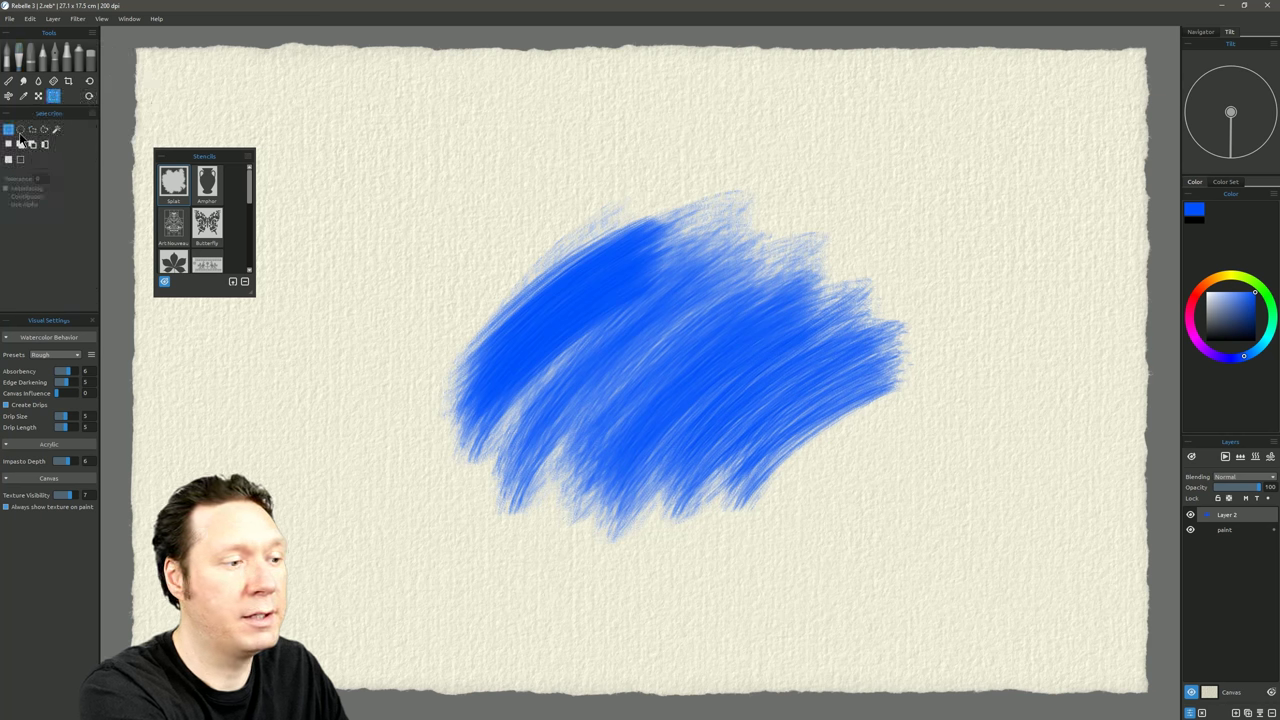
pyautogui.click(57, 131)
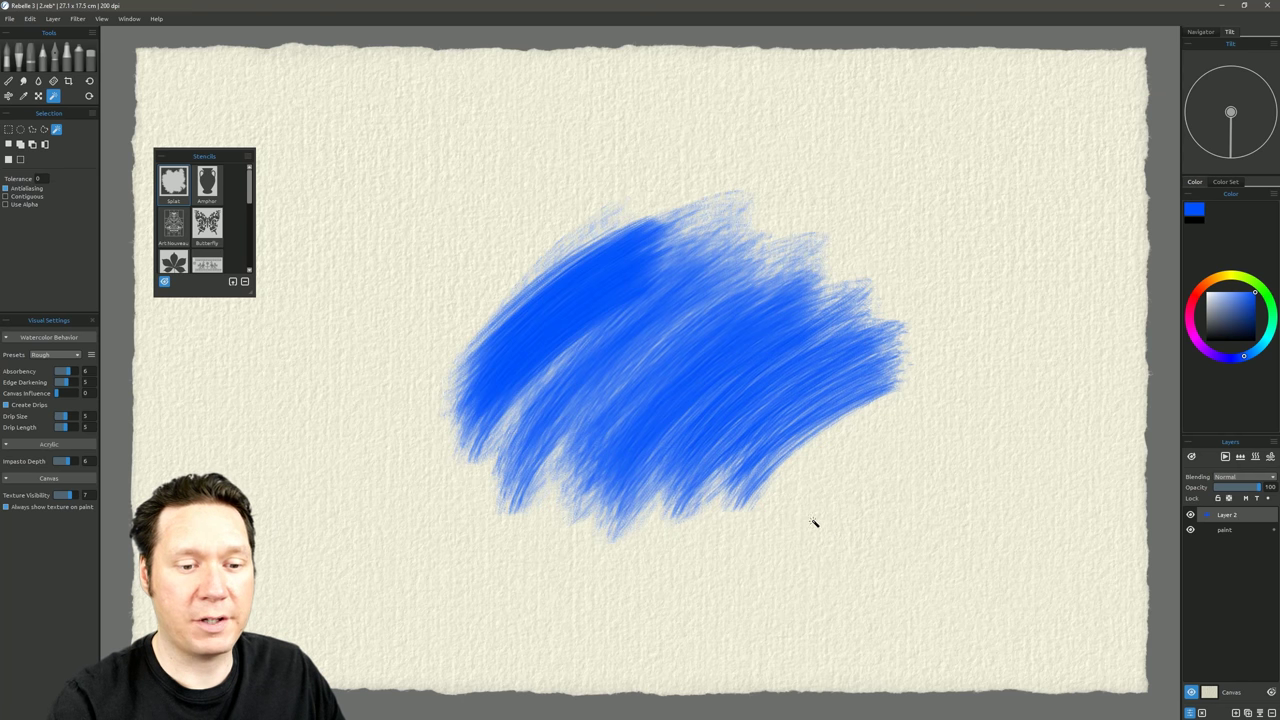
pyautogui.click(591, 284)
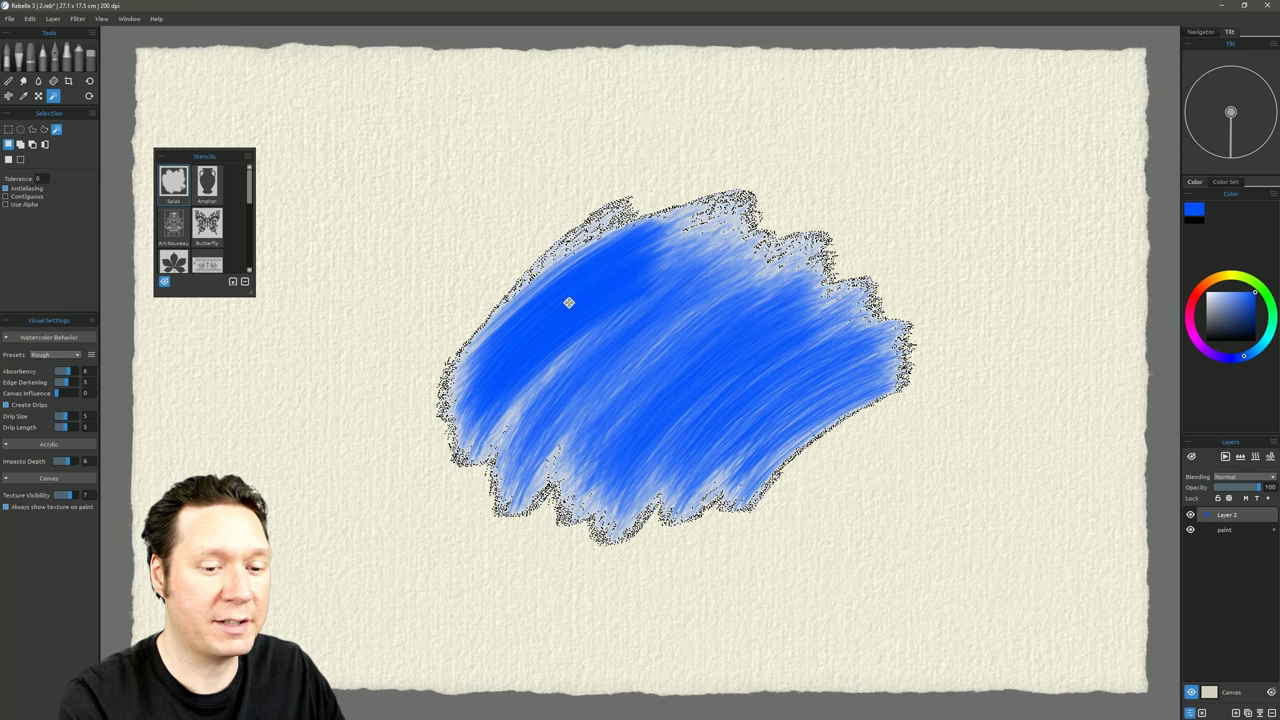
pyautogui.click(22, 197)
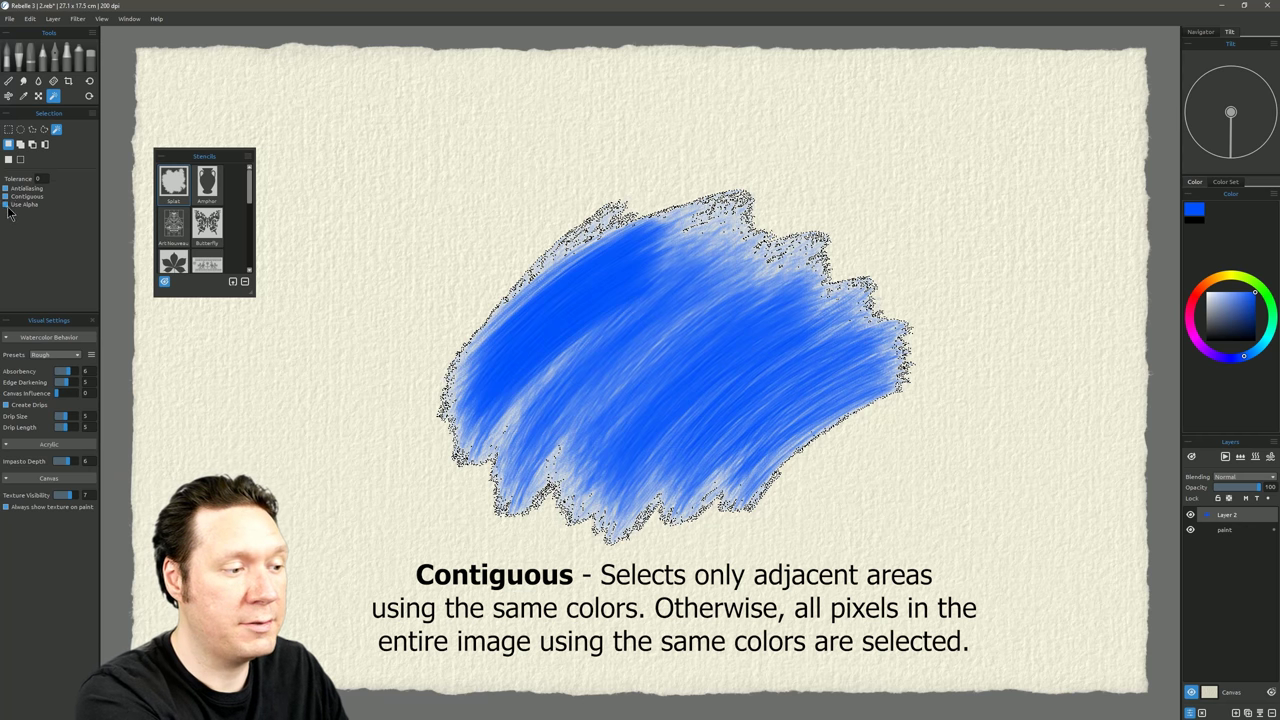
pyautogui.click(524, 258)
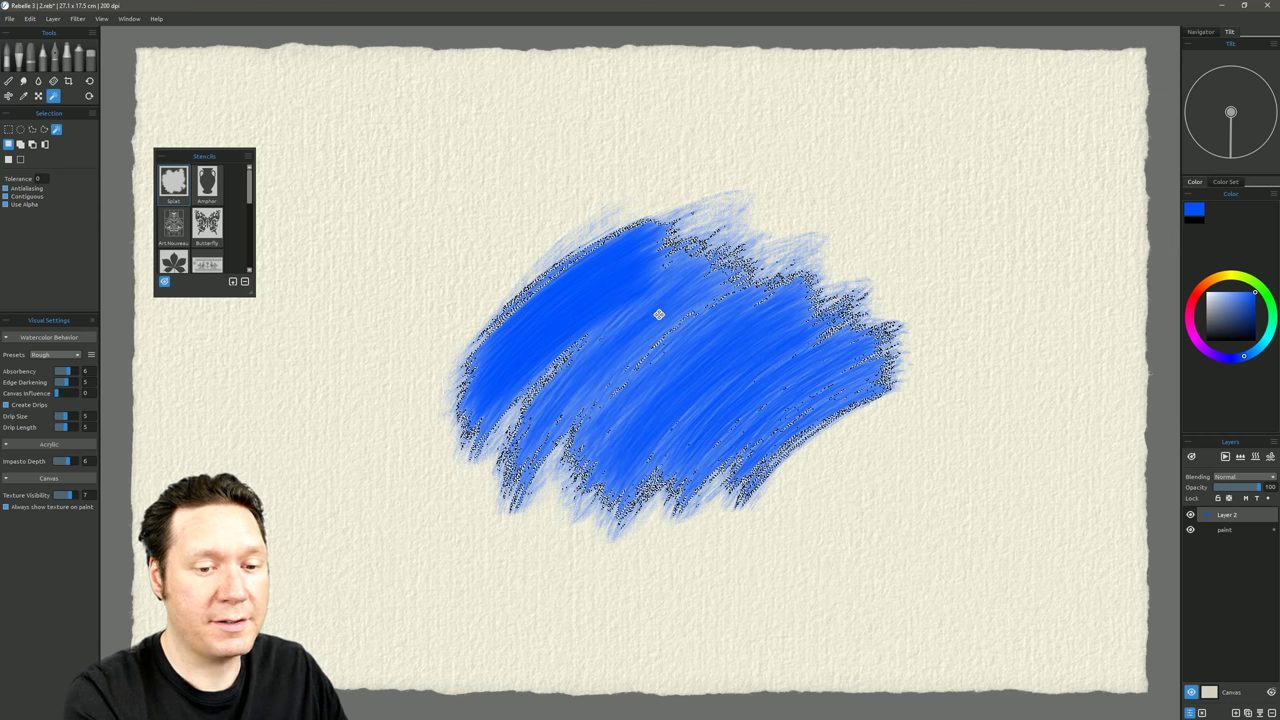
# Hide Layer 2 and fill the selection on the paint layer with magenta watercolor using the Liner brush
pyautogui.click(1190, 515)
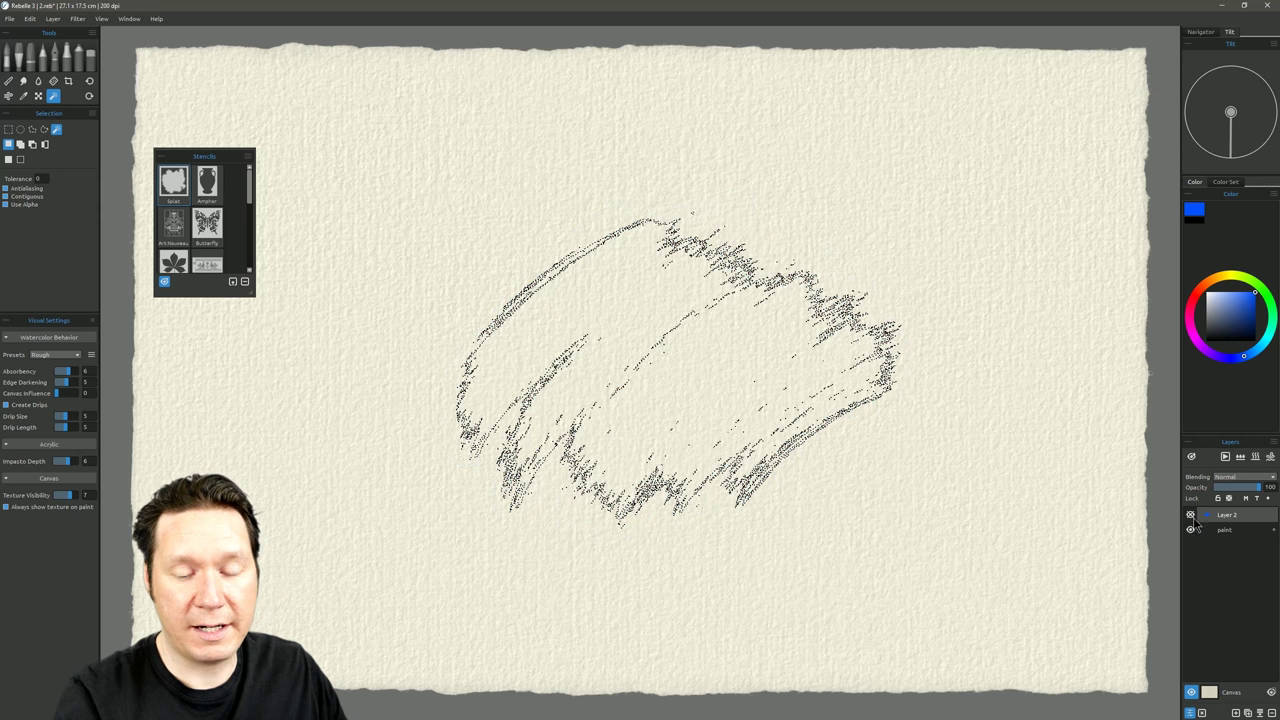
pyautogui.click(1233, 539)
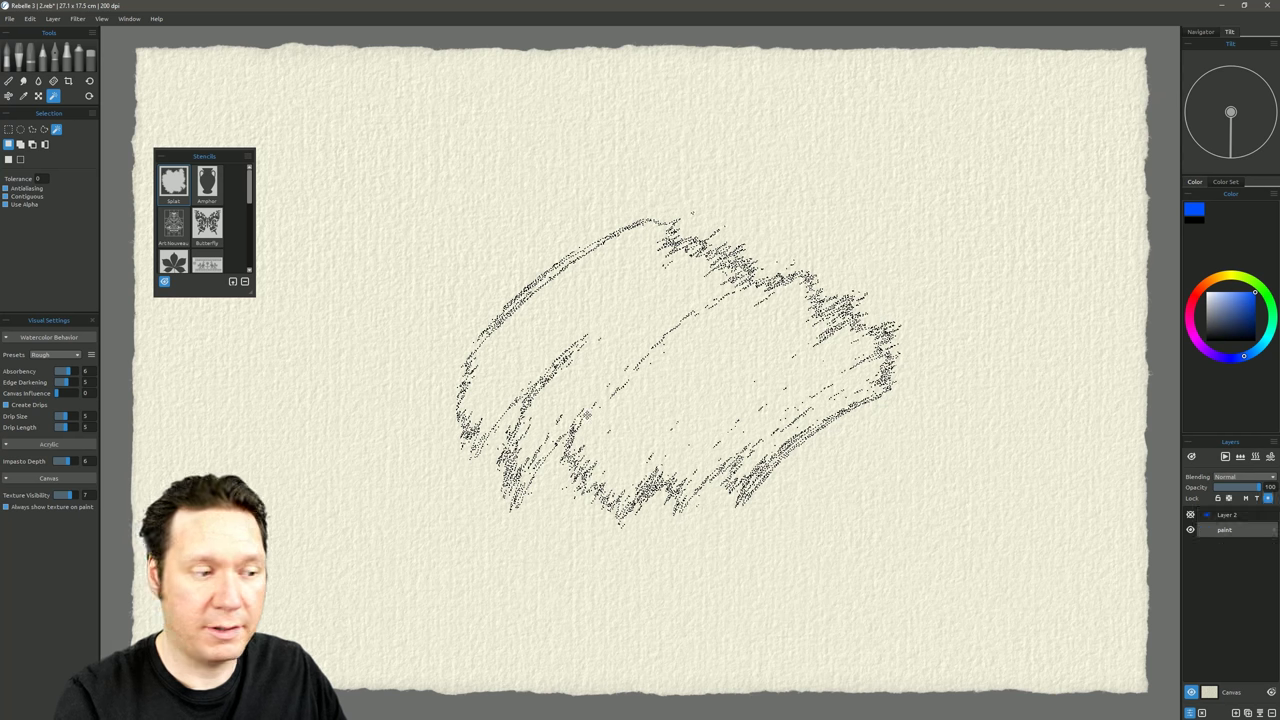
pyautogui.click(13, 60)
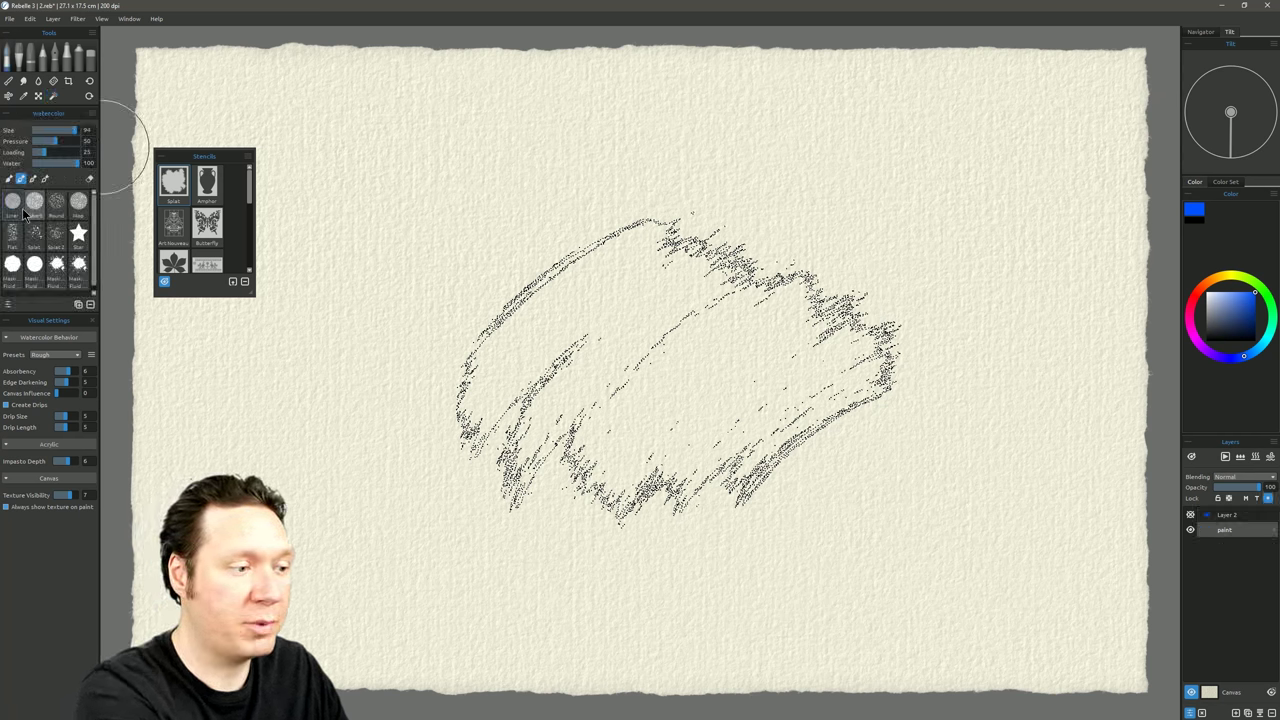
pyautogui.click(1196, 335)
pyautogui.moveTo(655, 219); pyautogui.dragTo(465, 383)
pyautogui.moveTo(540, 385)
pyautogui.mouseDown()
pyautogui.moveTo(849, 246)
pyautogui.moveTo(760, 460)
pyautogui.moveTo(803, 491)
pyautogui.moveTo(600, 350)
pyautogui.moveTo(525, 255)
pyautogui.moveTo(543, 514)
pyautogui.moveTo(828, 495)
pyautogui.mouseUp()
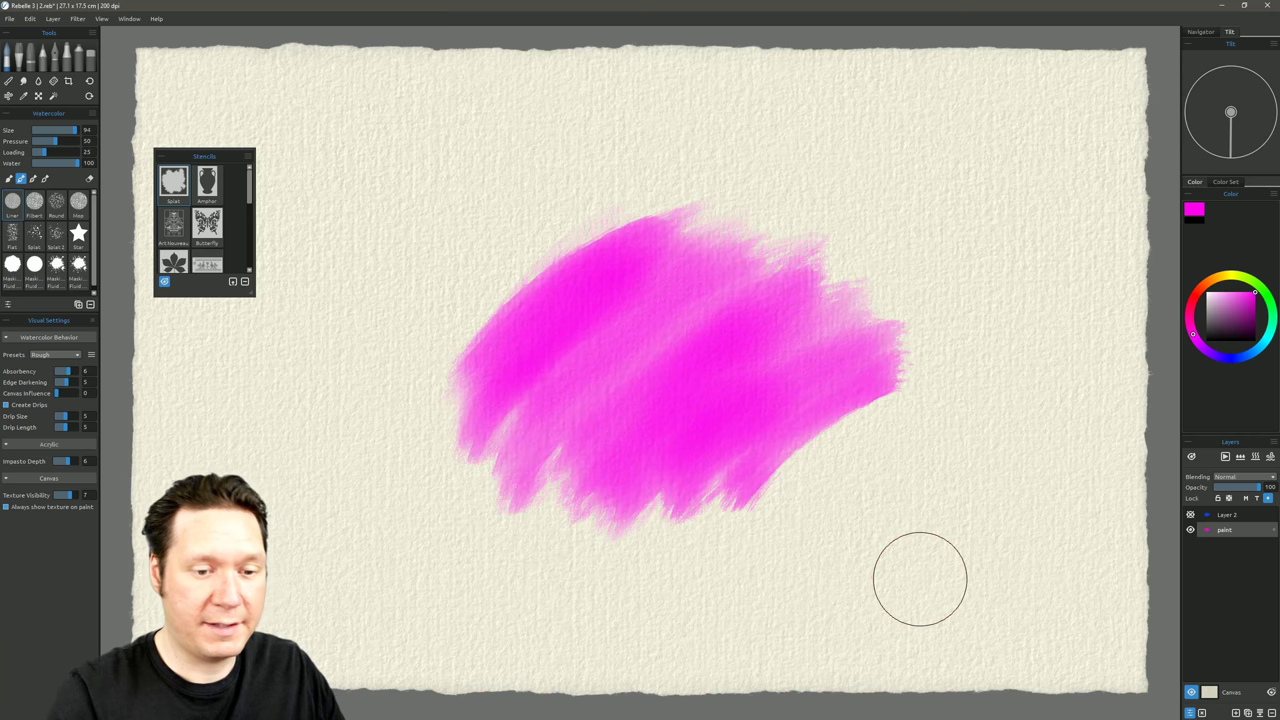
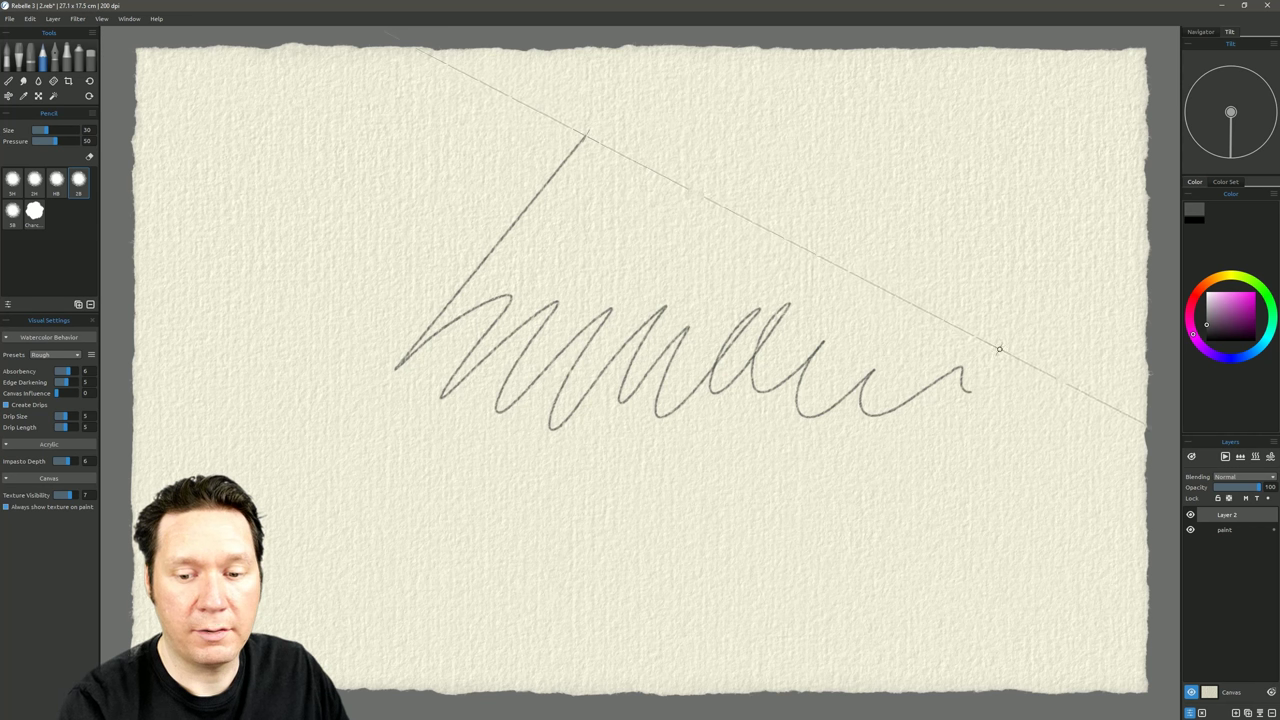
# Draw straight pencil lines closing the angular outline down to the scribble's end, and a long horizontal line crossing its peak
pyautogui.moveTo(1000, 349); pyautogui.dragTo(909, 313)
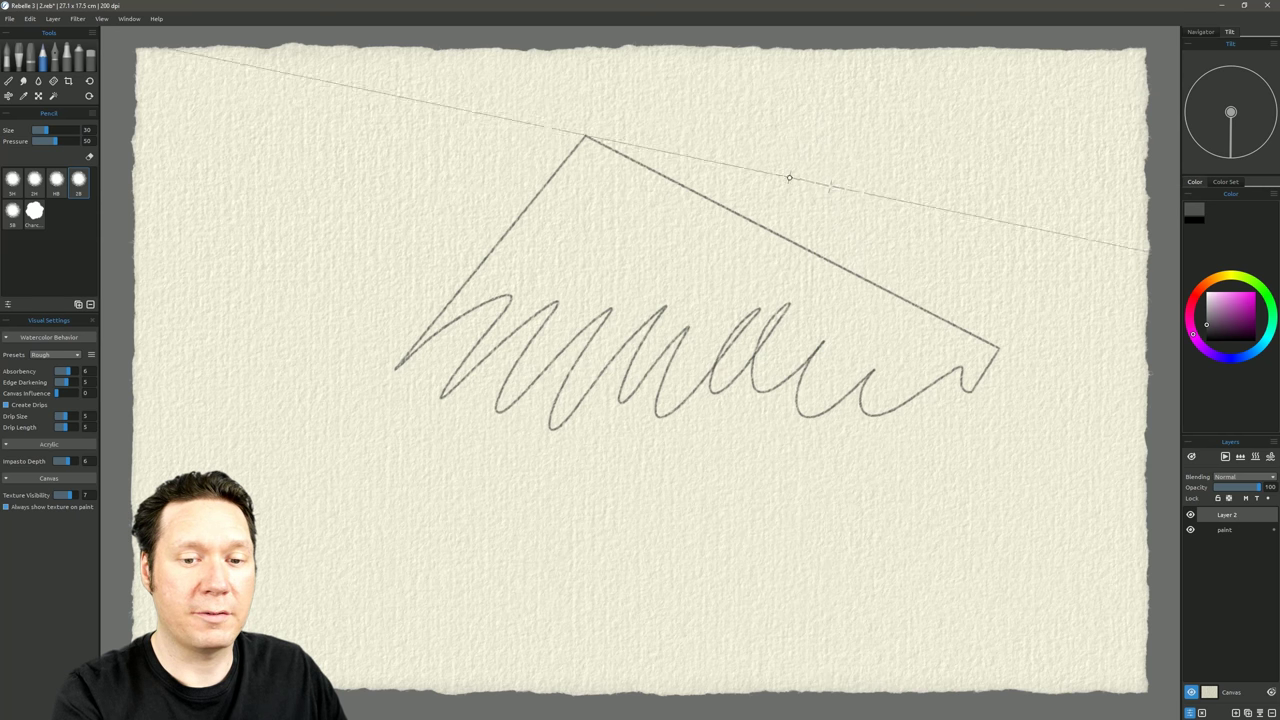
pyautogui.moveTo(786, 185)
pyautogui.mouseDown()
pyautogui.moveTo(434, 197)
pyautogui.moveTo(315, 221)
pyautogui.moveTo(903, 220)
pyautogui.mouseUp()
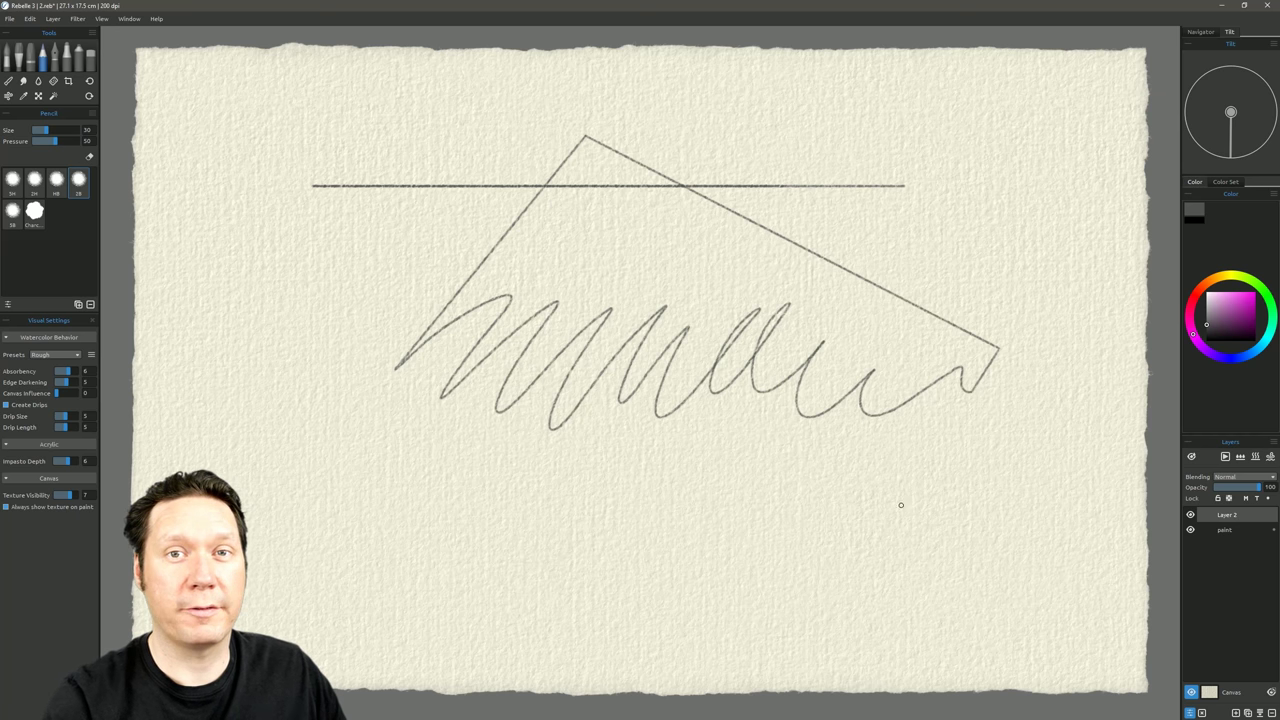
# Turn on the Ruler tool and draw two parallel horizontal pencil lines along it below the scribble, moving the ruler up between them
pyautogui.click(31, 19)
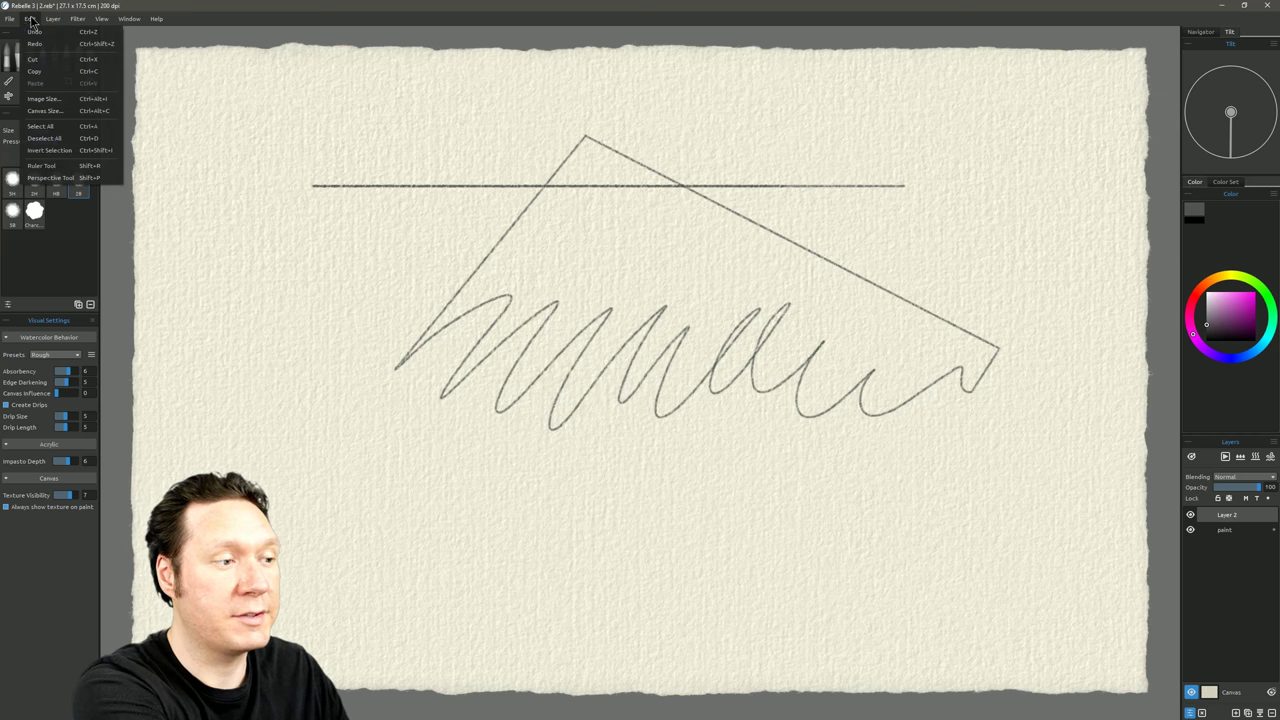
pyautogui.click(42, 165)
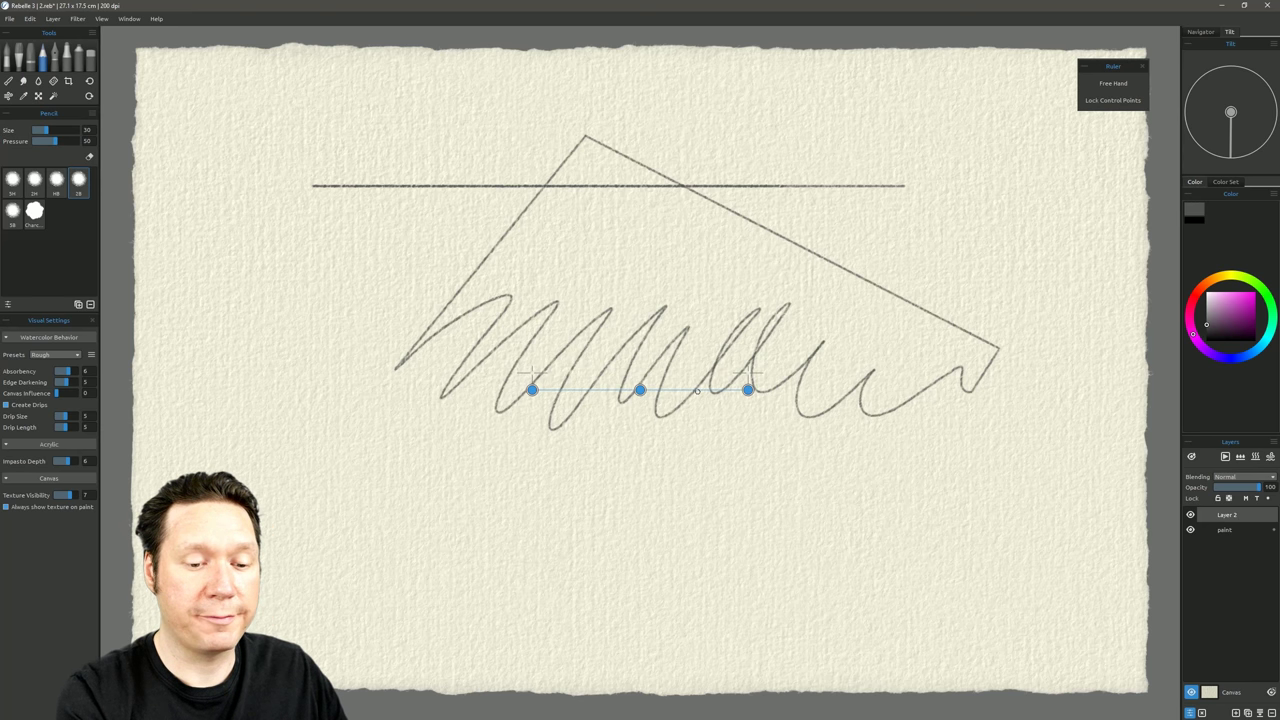
pyautogui.moveTo(530, 372); pyautogui.dragTo(514, 497)
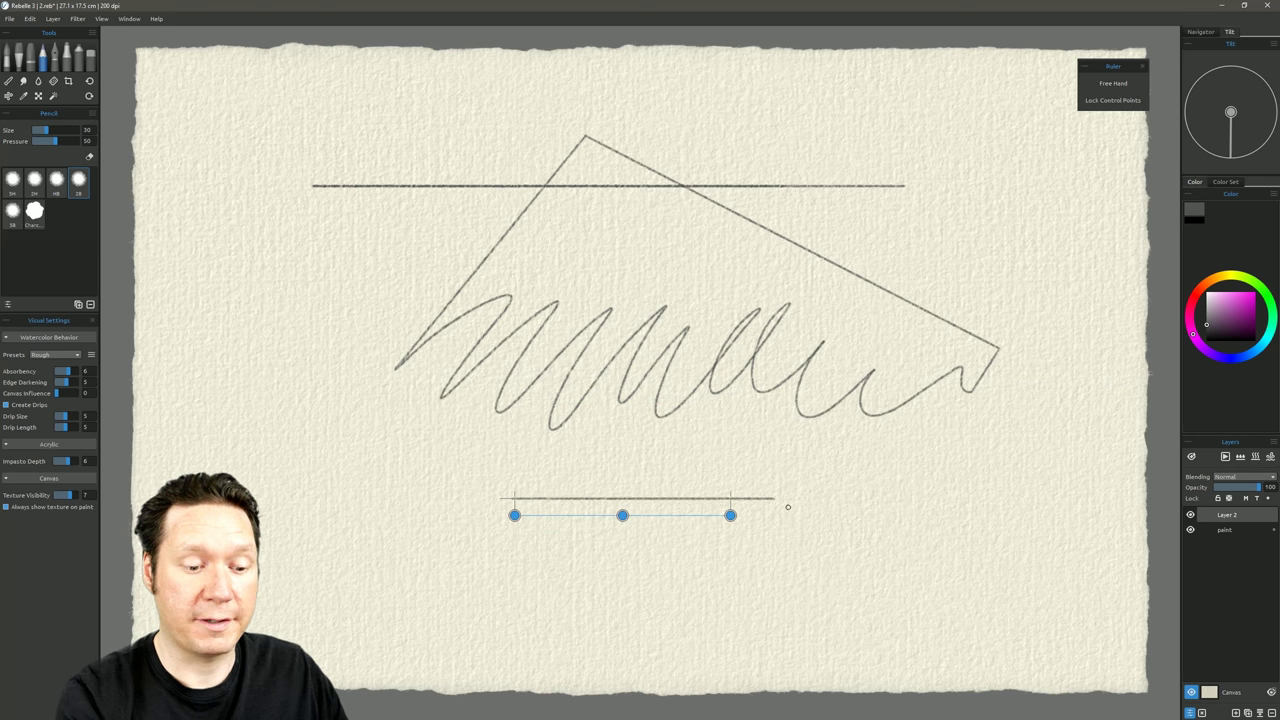
pyautogui.moveTo(788, 507)
pyautogui.mouseDown()
pyautogui.moveTo(397, 505)
pyautogui.moveTo(796, 493)
pyautogui.mouseUp()
pyautogui.moveTo(637, 490); pyautogui.dragTo(668, 468)
pyautogui.moveTo(510, 471); pyautogui.dragTo(900, 467)
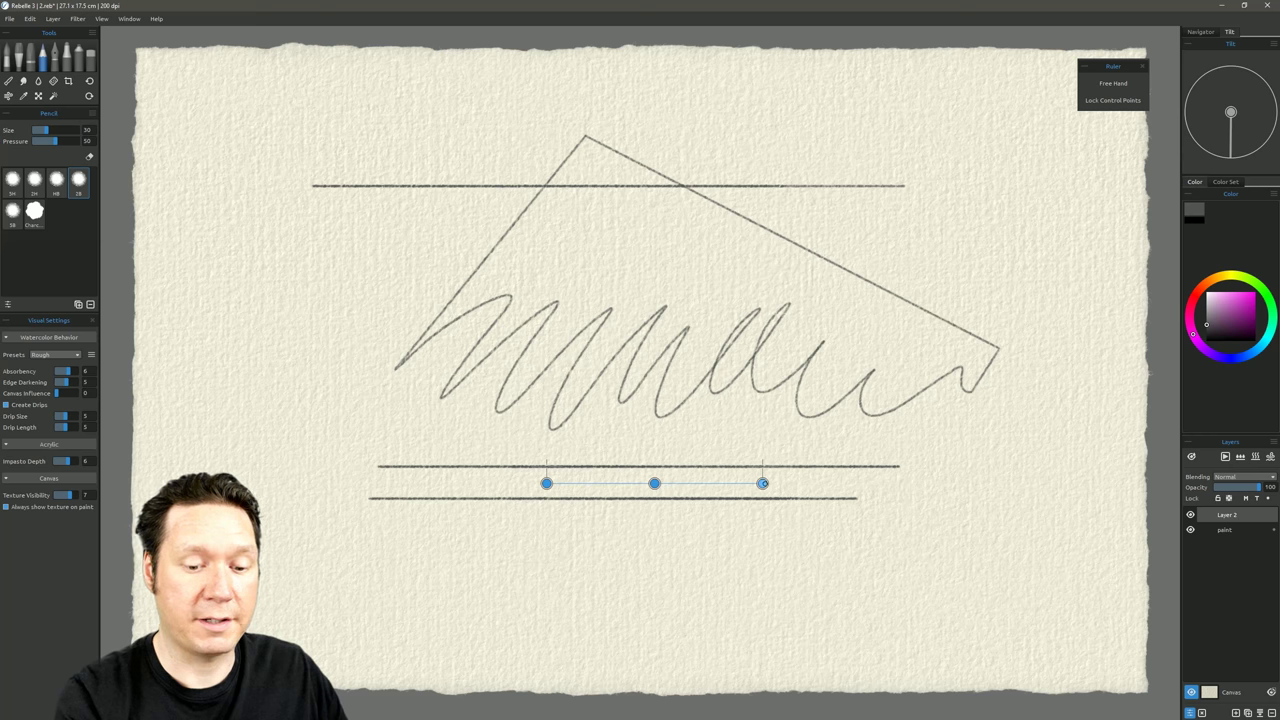
# Stretch the ruler's ends into a slight slope and draw a diagonal pencil line along it between the two horizontal lines
pyautogui.moveTo(762, 483); pyautogui.dragTo(898, 483)
pyautogui.moveTo(546, 483); pyautogui.dragTo(369, 514)
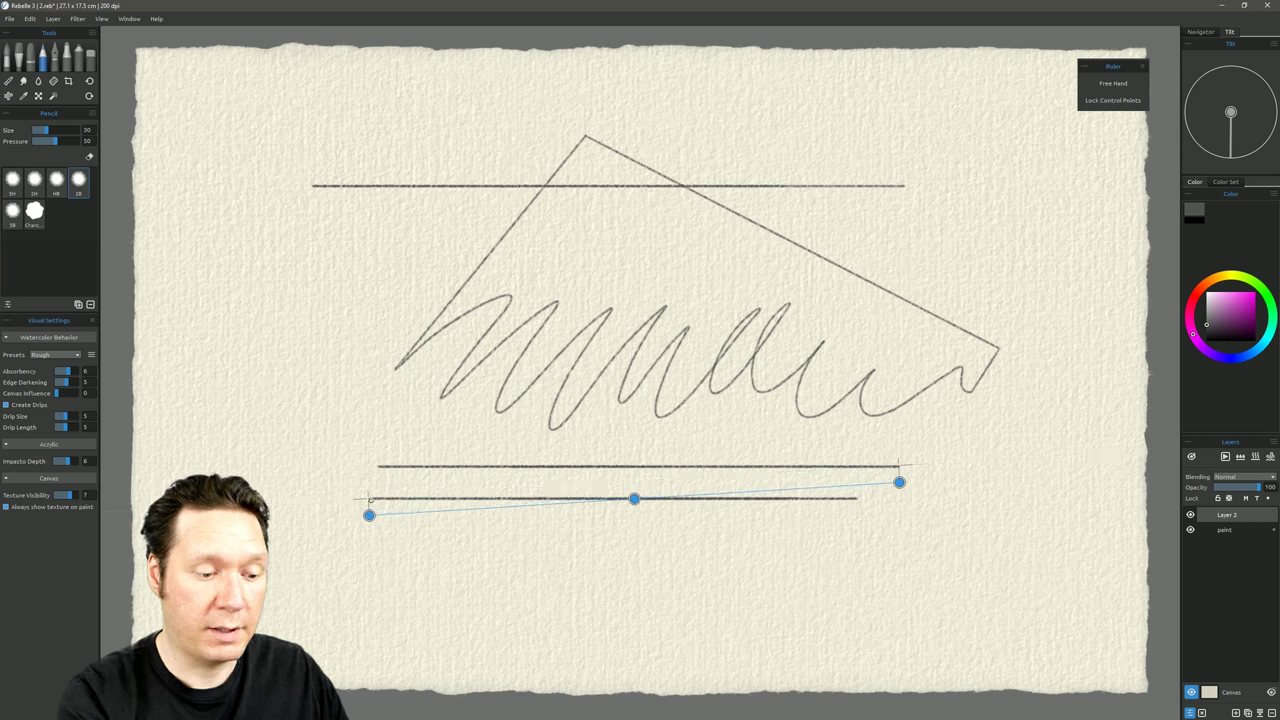
pyautogui.moveTo(548, 486); pyautogui.dragTo(787, 478)
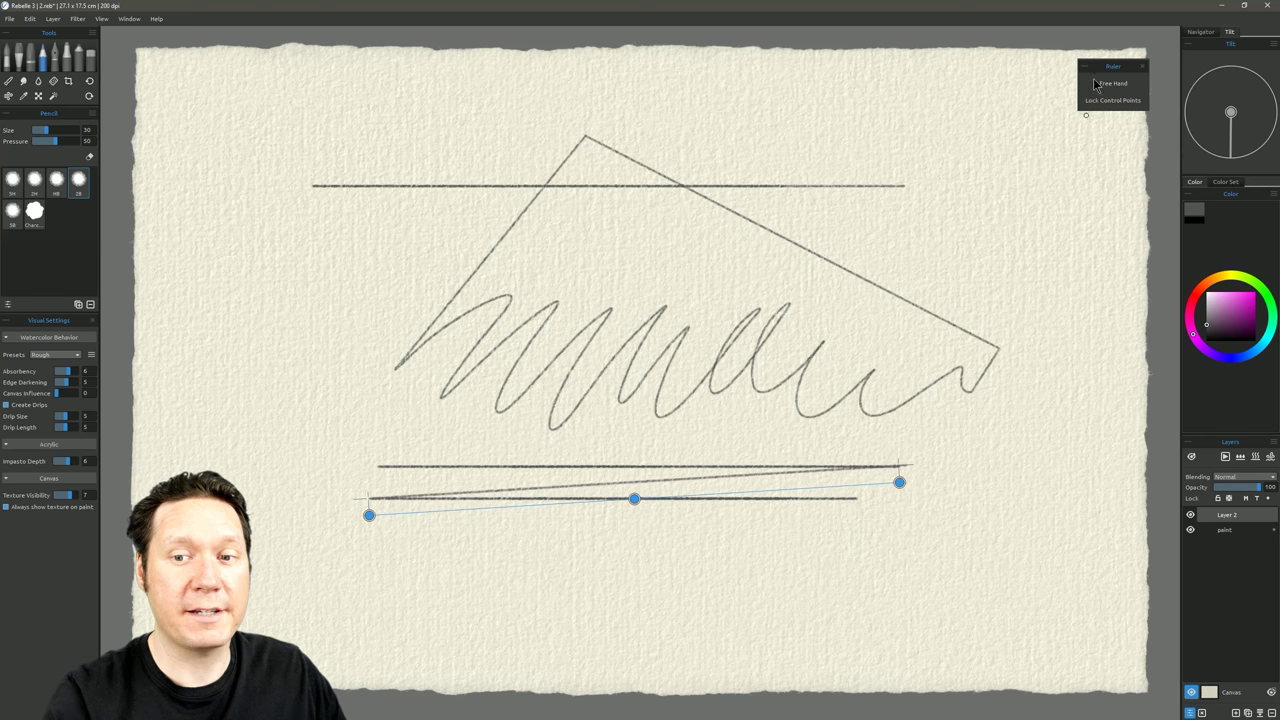
# Enable Free Hand for the ruler, move the ruler below the existing lines, and draw a slightly wavering pencil line along it
pyautogui.moveTo(1104, 66); pyautogui.dragTo(972, 210)
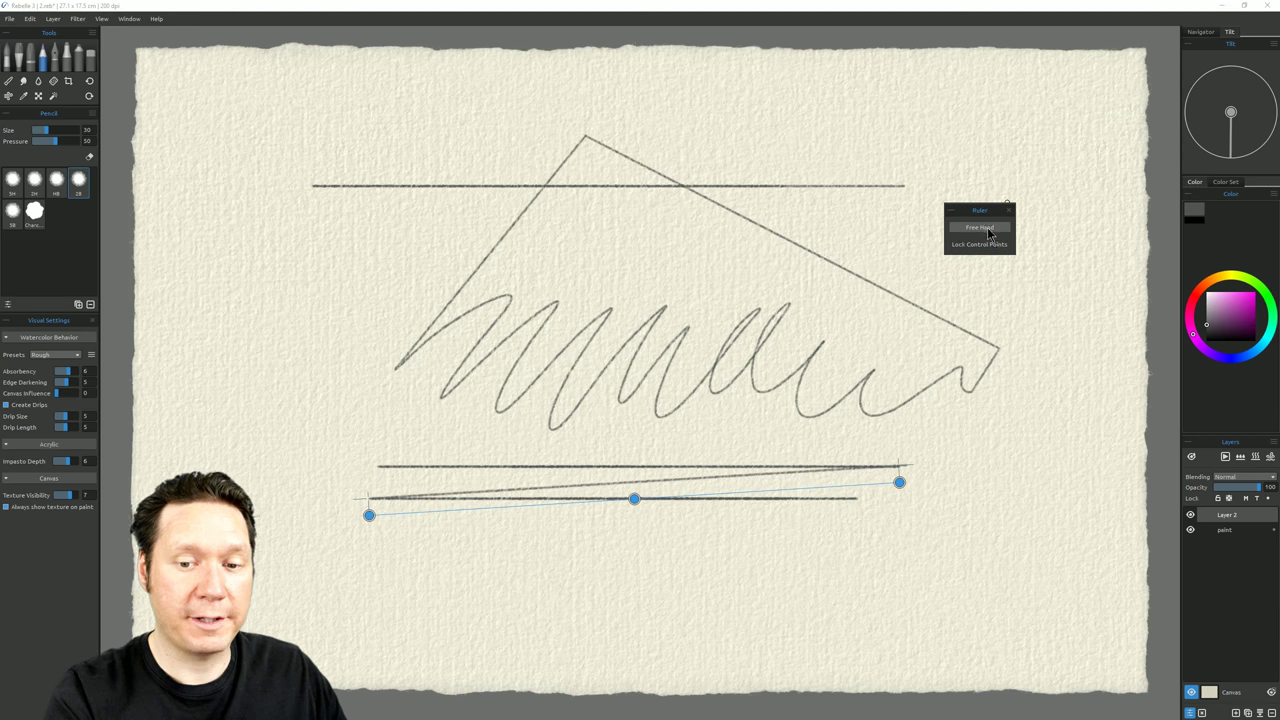
pyautogui.moveTo(634, 498); pyautogui.dragTo(648, 564)
pyautogui.moveTo(384, 562); pyautogui.dragTo(438, 560)
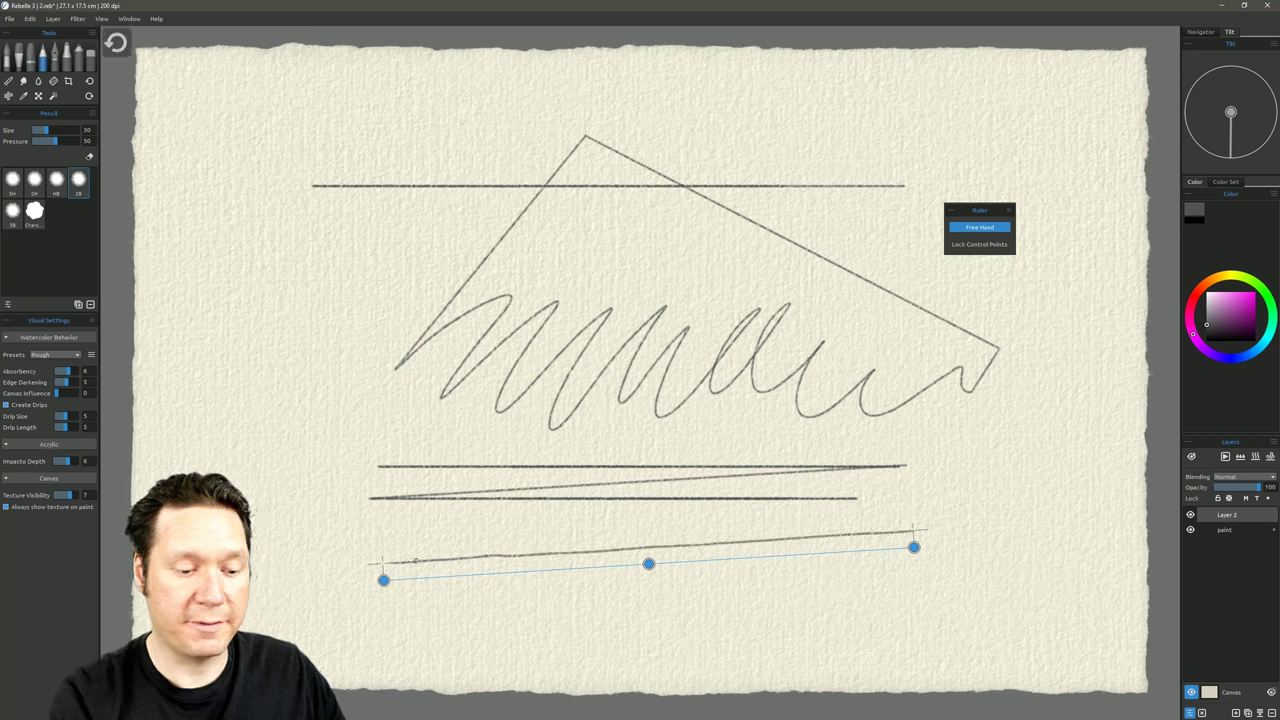
pyautogui.hotkey('ctrl', 'z')
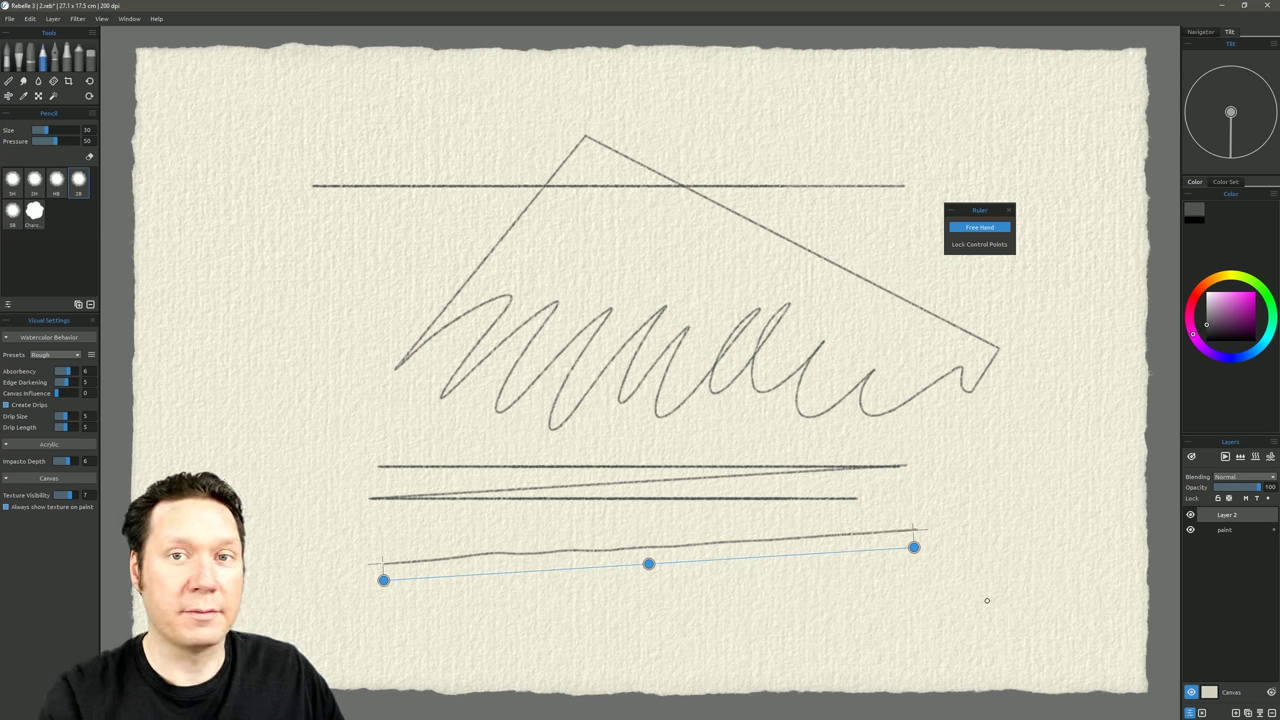
# Lock the ruler's control points, try a pencil stroke over its middle point, and undo that stroke
pyautogui.click(997, 246)
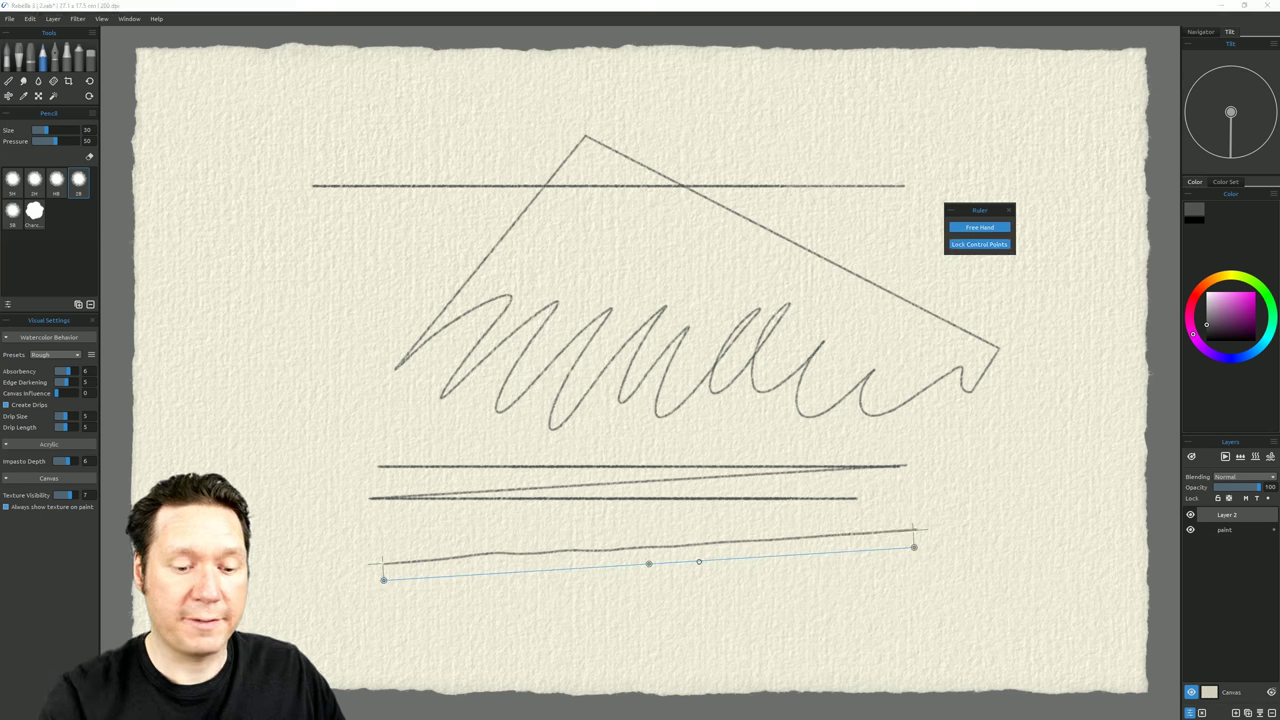
pyautogui.click(651, 566)
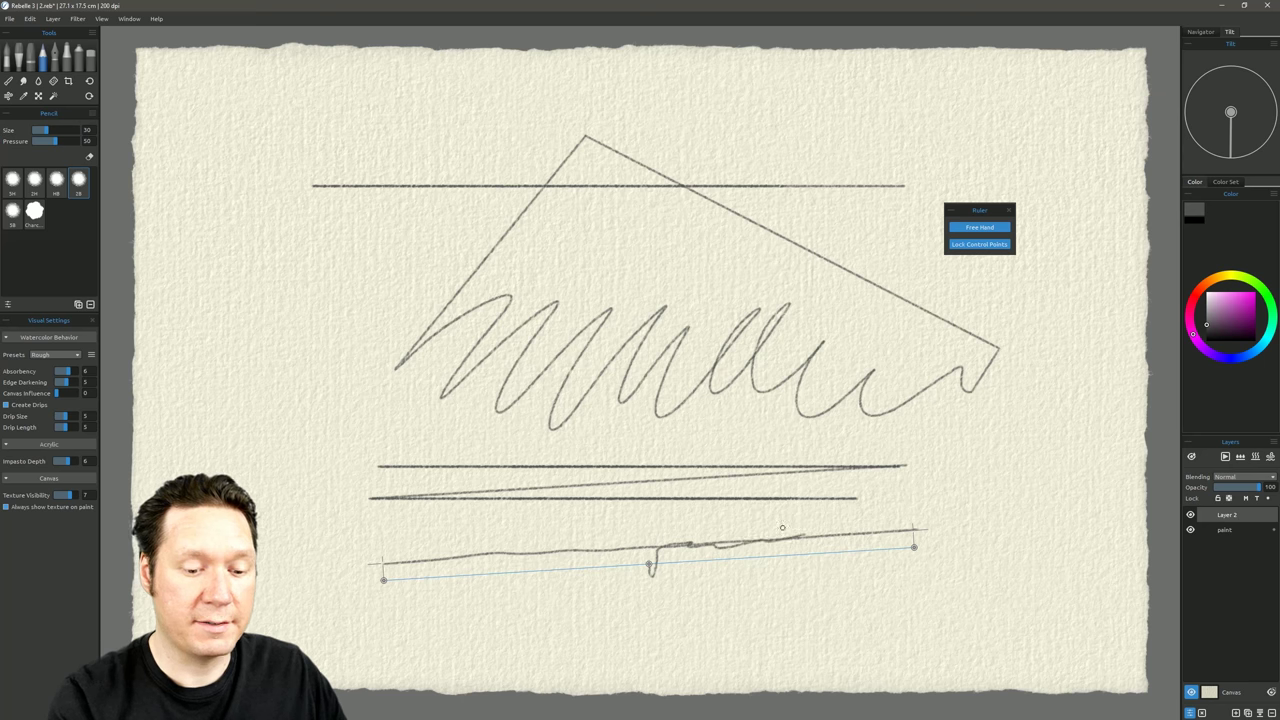
pyautogui.hotkey('ctrl', 'z')
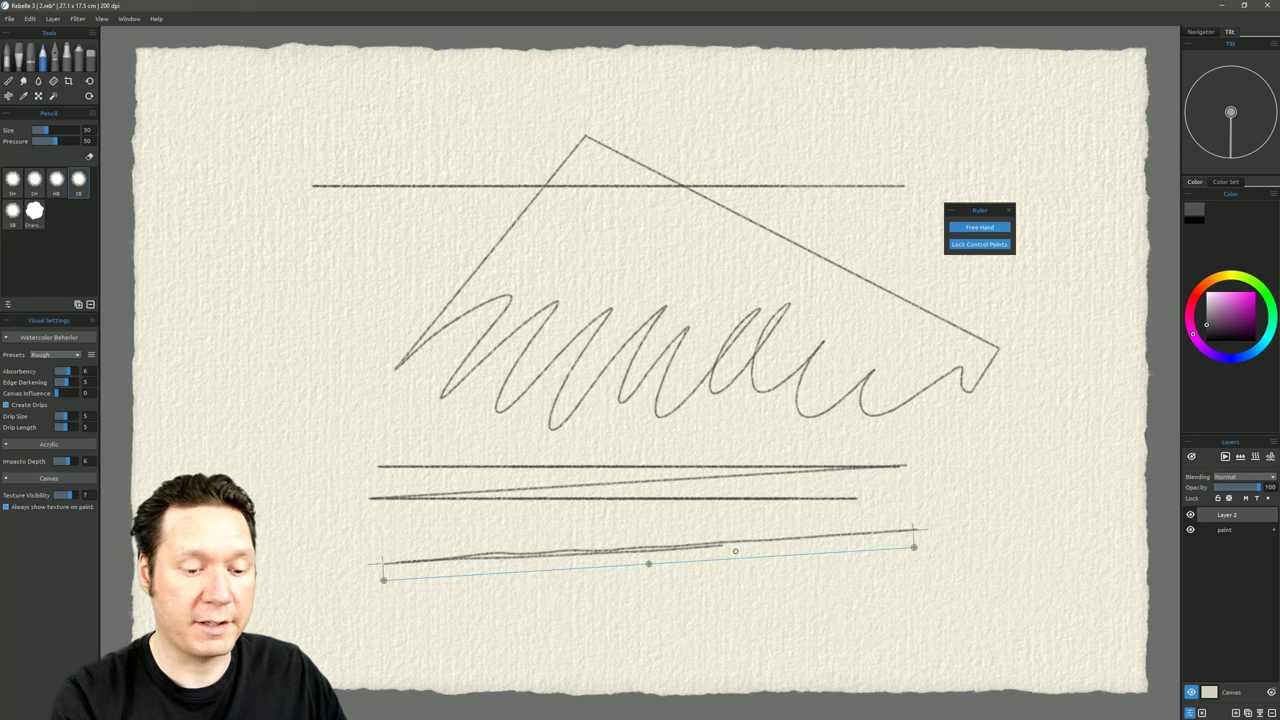
# Unlock the ruler's control points, move the ruler above the scribble, and draw a sloped pencil line along it
pyautogui.click(987, 250)
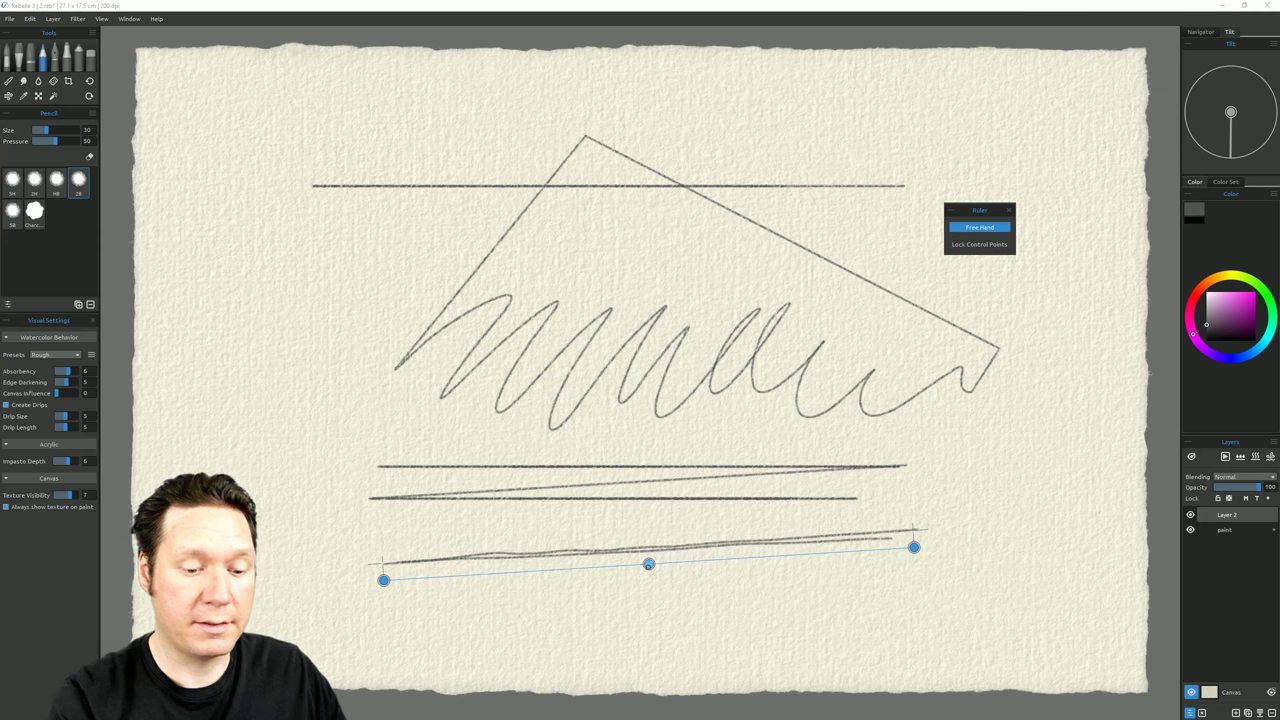
pyautogui.moveTo(648, 565); pyautogui.dragTo(648, 250)
pyautogui.moveTo(382, 250); pyautogui.dragTo(743, 230)
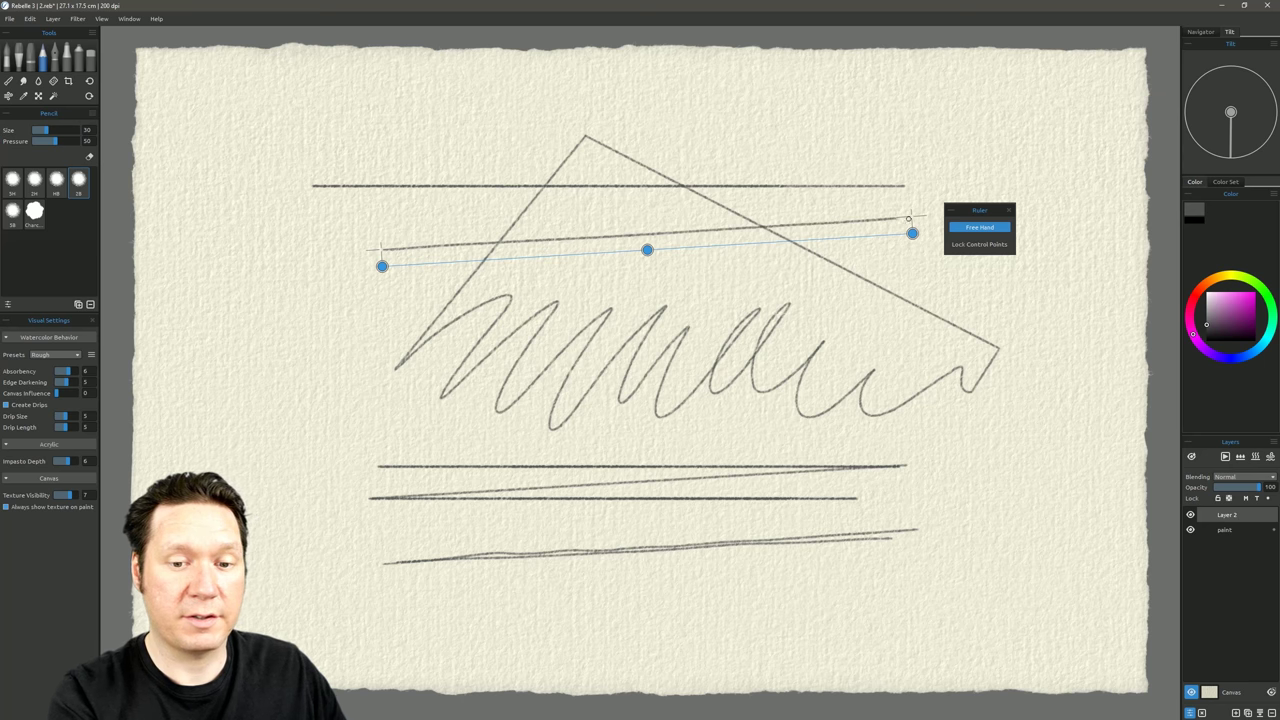
# Toggle the ruler on and off, leave it hidden, and clear the pencil drawing from Layer 2
pyautogui.press('r')
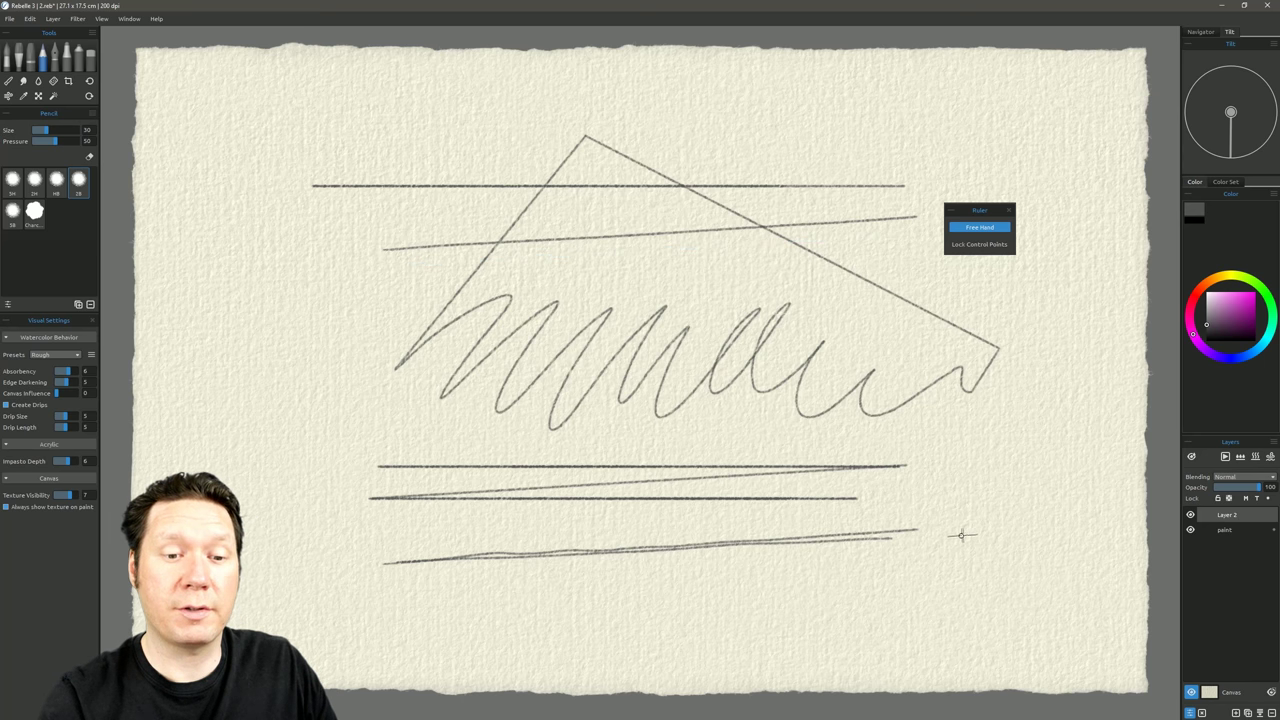
pyautogui.press('r')
pyautogui.press('r')
pyautogui.press('r')
pyautogui.press('r')
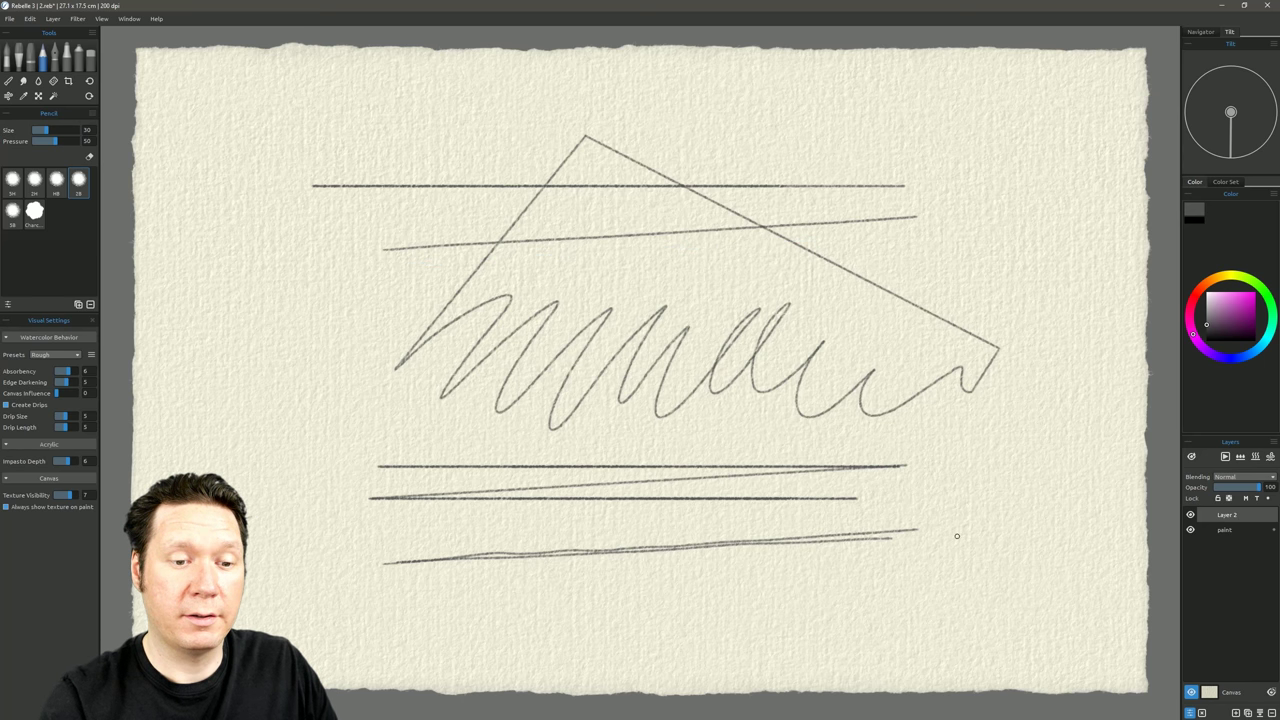
pyautogui.press('r')
pyautogui.press('r')
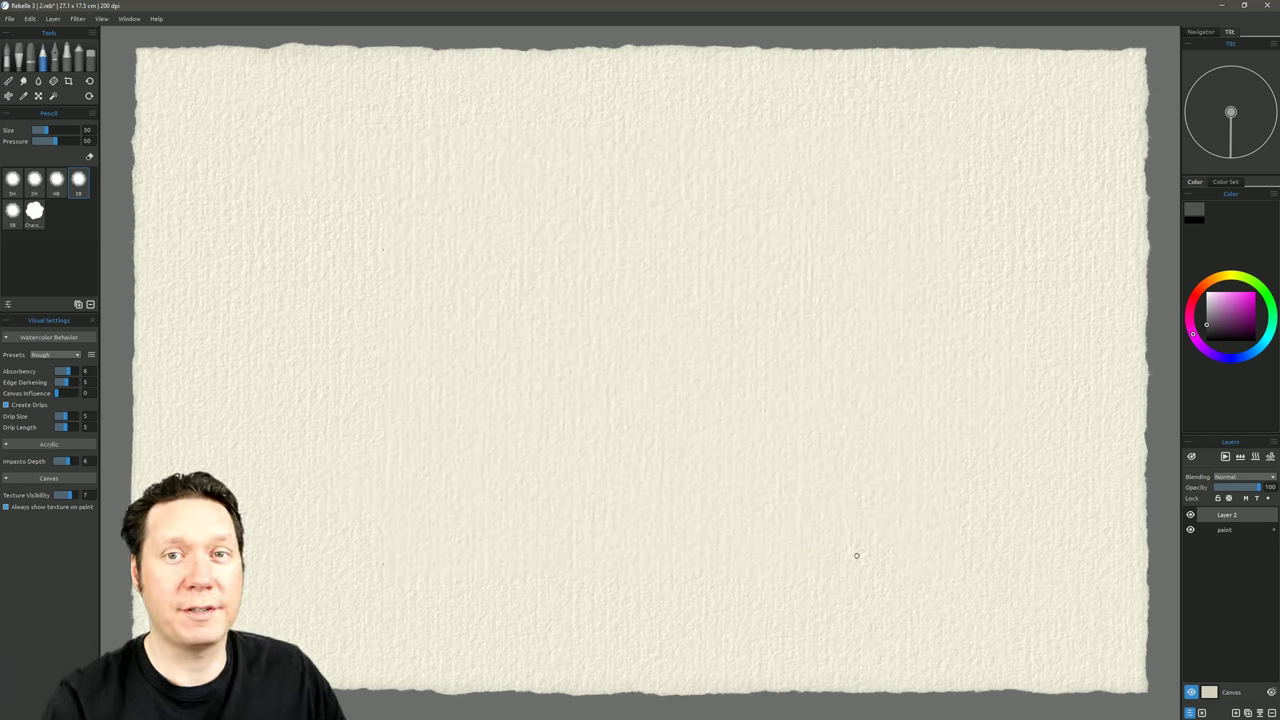
# Turn on the two-point perspective guide, raise its horizon into the upper canvas, and draw a vertical pencil line between the vanishing points
pyautogui.click(31, 19)
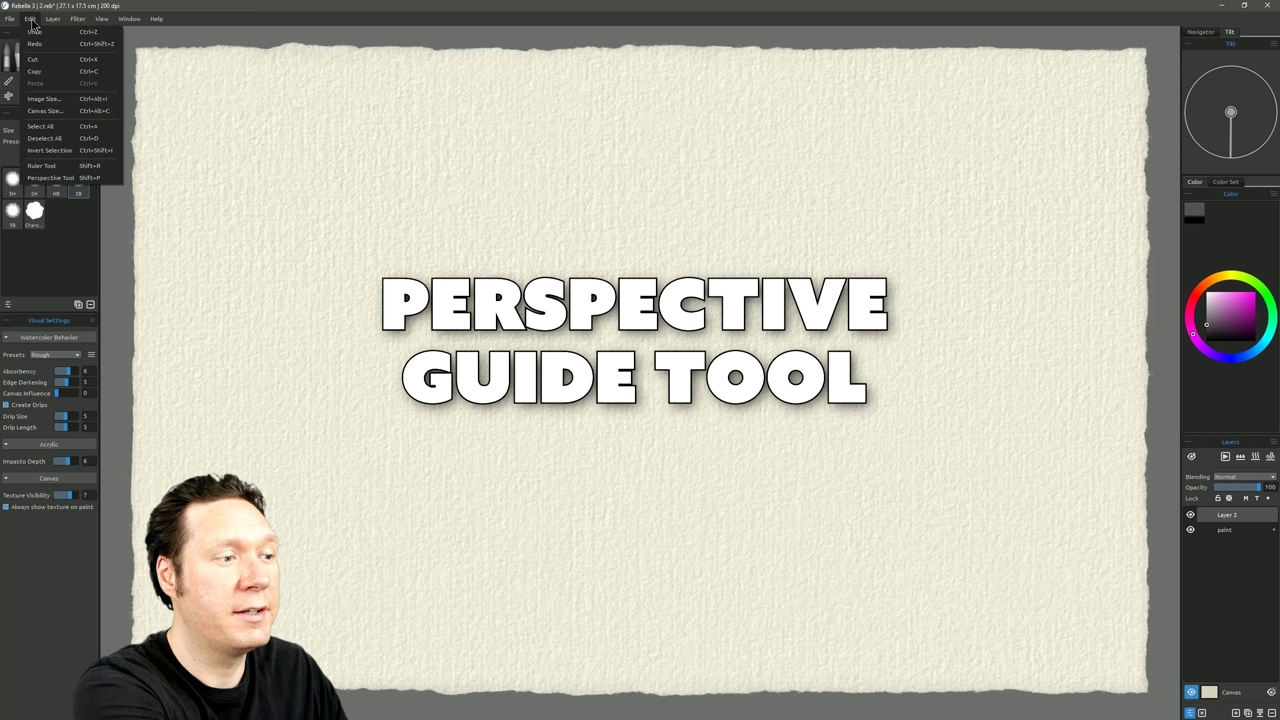
pyautogui.click(52, 178)
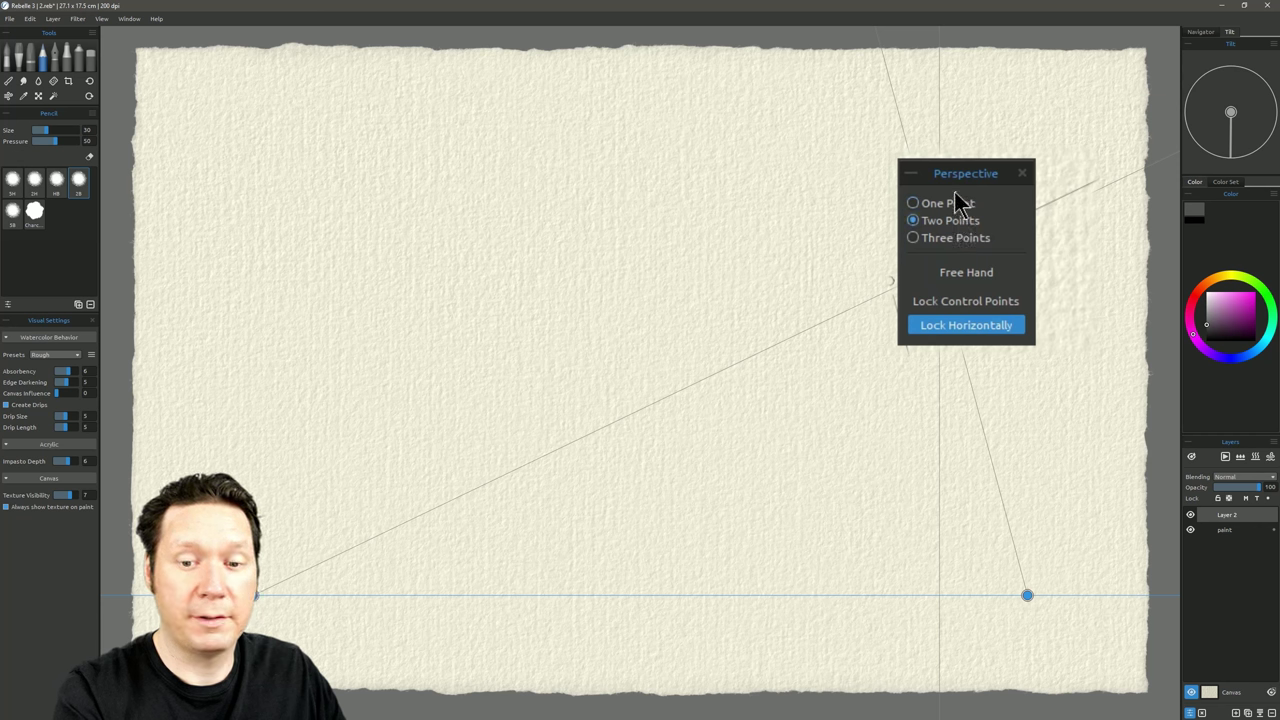
pyautogui.moveTo(892, 280); pyautogui.dragTo(297, 299)
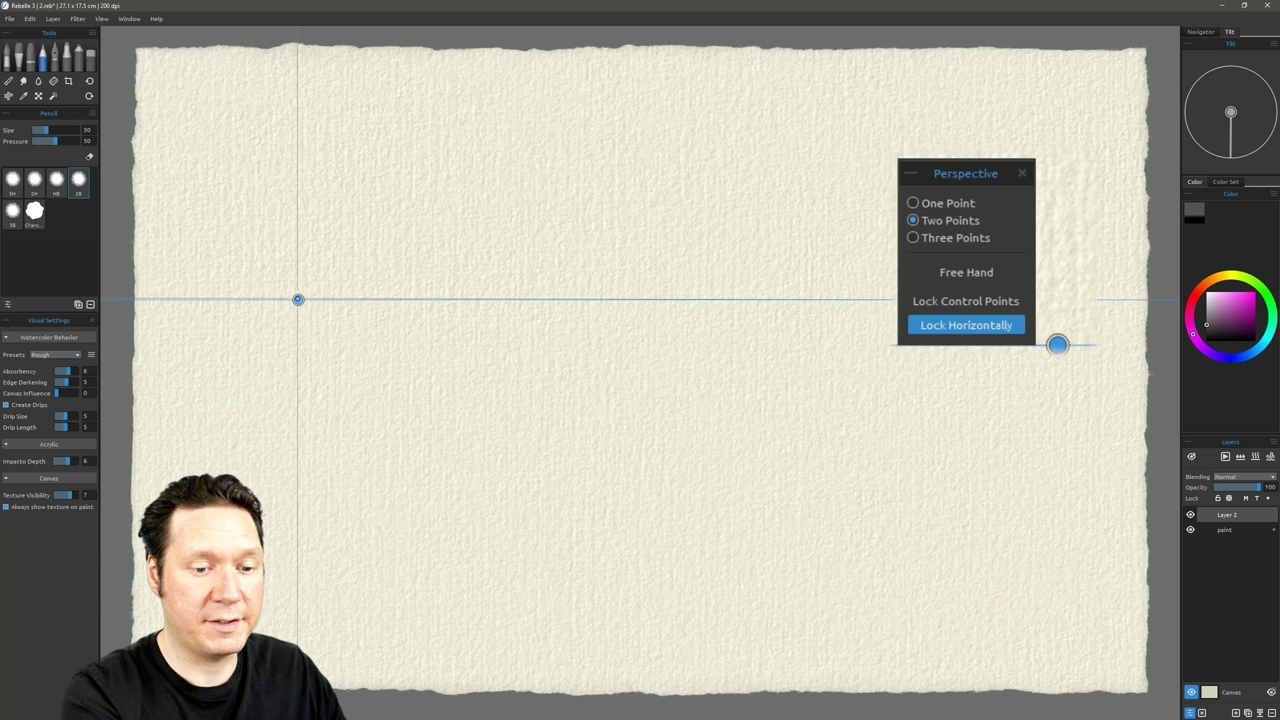
pyautogui.moveTo(639, 100); pyautogui.dragTo(651, 277)
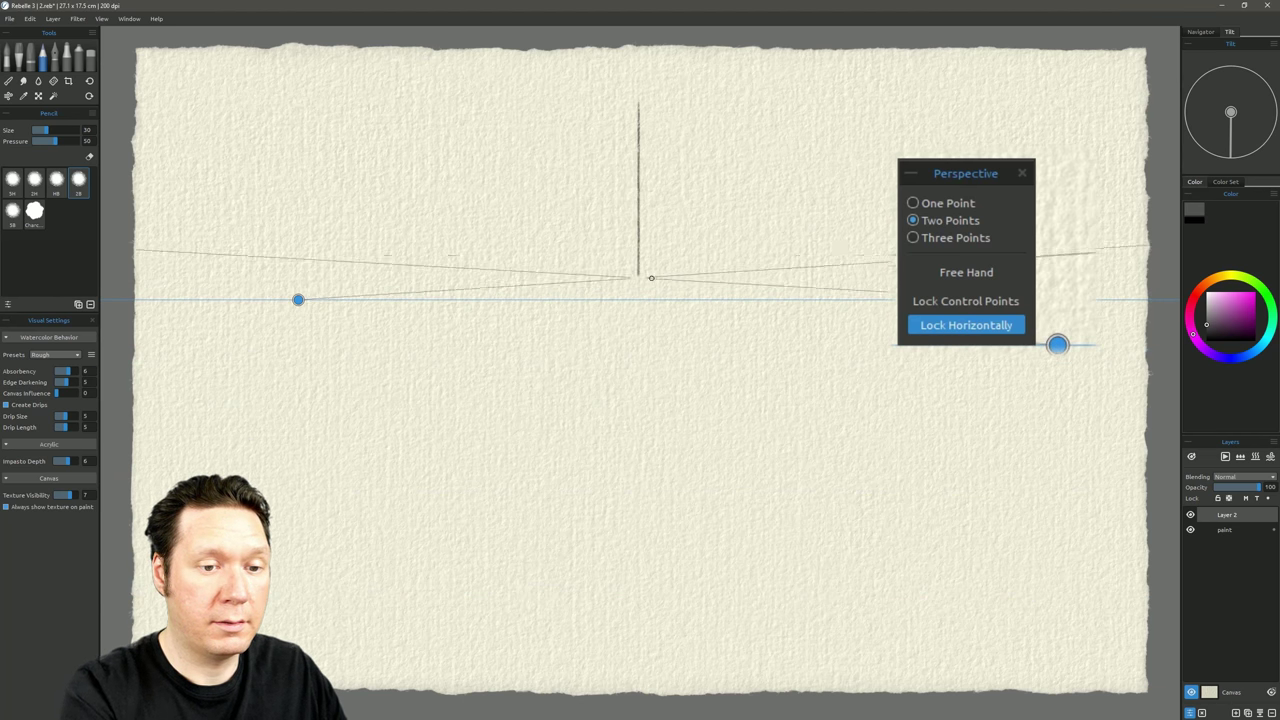
# Draw pencil edges from the top and bottom of the central vertical, plus side verticals and horizontal lines, using the two-point guide
pyautogui.moveTo(639, 102)
pyautogui.mouseDown()
pyautogui.moveTo(403, 238)
pyautogui.moveTo(402, 297)
pyautogui.mouseUp()
pyautogui.moveTo(640, 102); pyautogui.dragTo(890, 228)
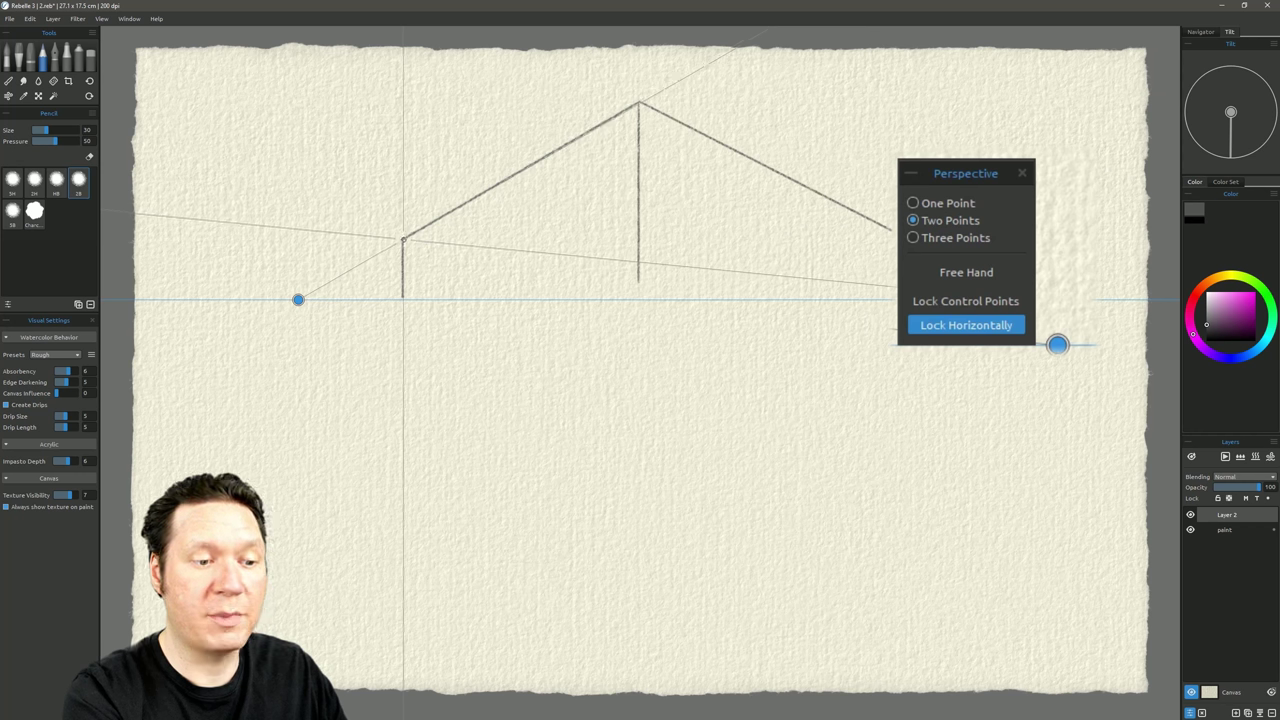
pyautogui.moveTo(404, 241); pyautogui.dragTo(482, 241)
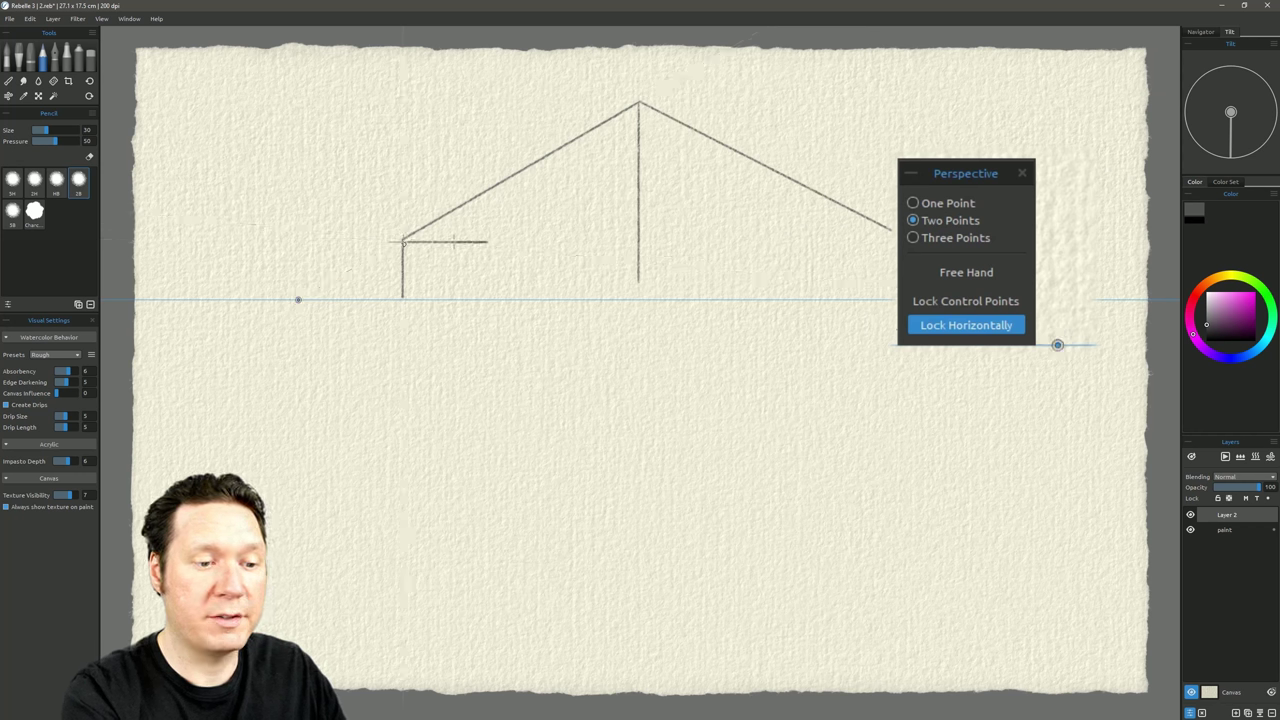
pyautogui.moveTo(594, 255)
pyautogui.mouseDown()
pyautogui.moveTo(825, 263)
pyautogui.moveTo(893, 237)
pyautogui.moveTo(893, 296)
pyautogui.mouseUp()
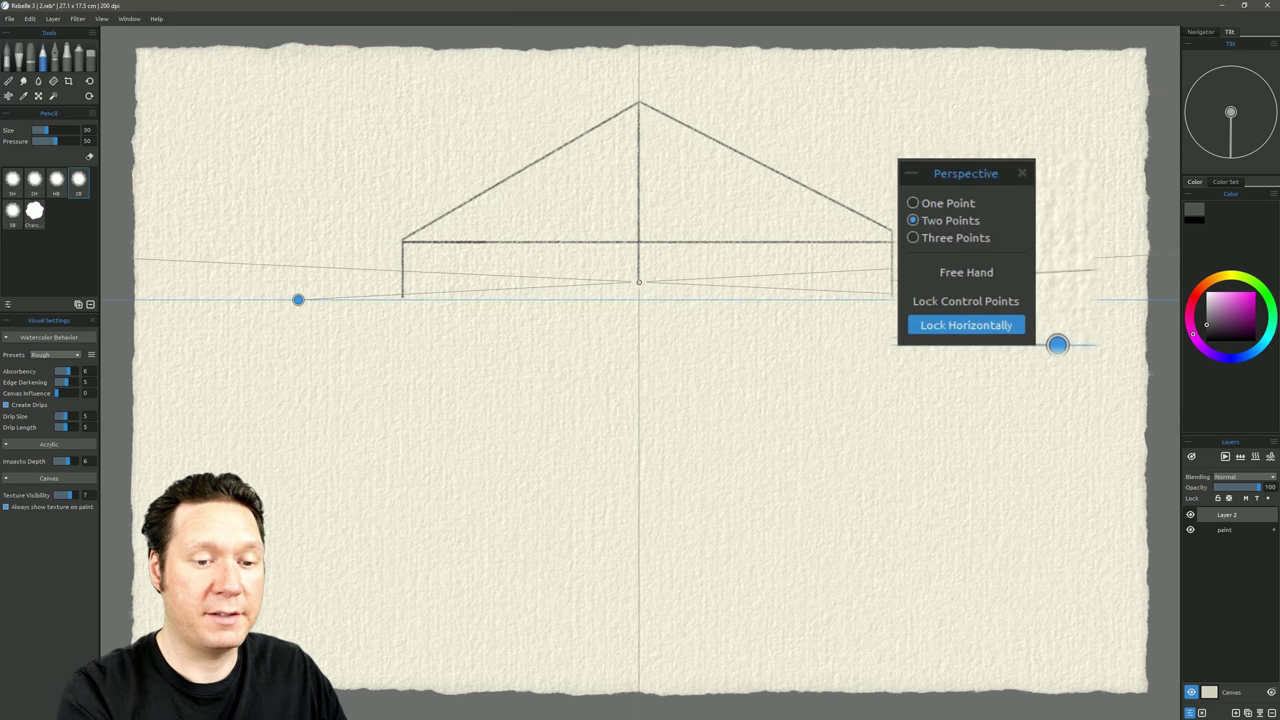
pyautogui.moveTo(397, 338)
pyautogui.mouseDown()
pyautogui.moveTo(636, 431)
pyautogui.moveTo(886, 344)
pyautogui.mouseUp()
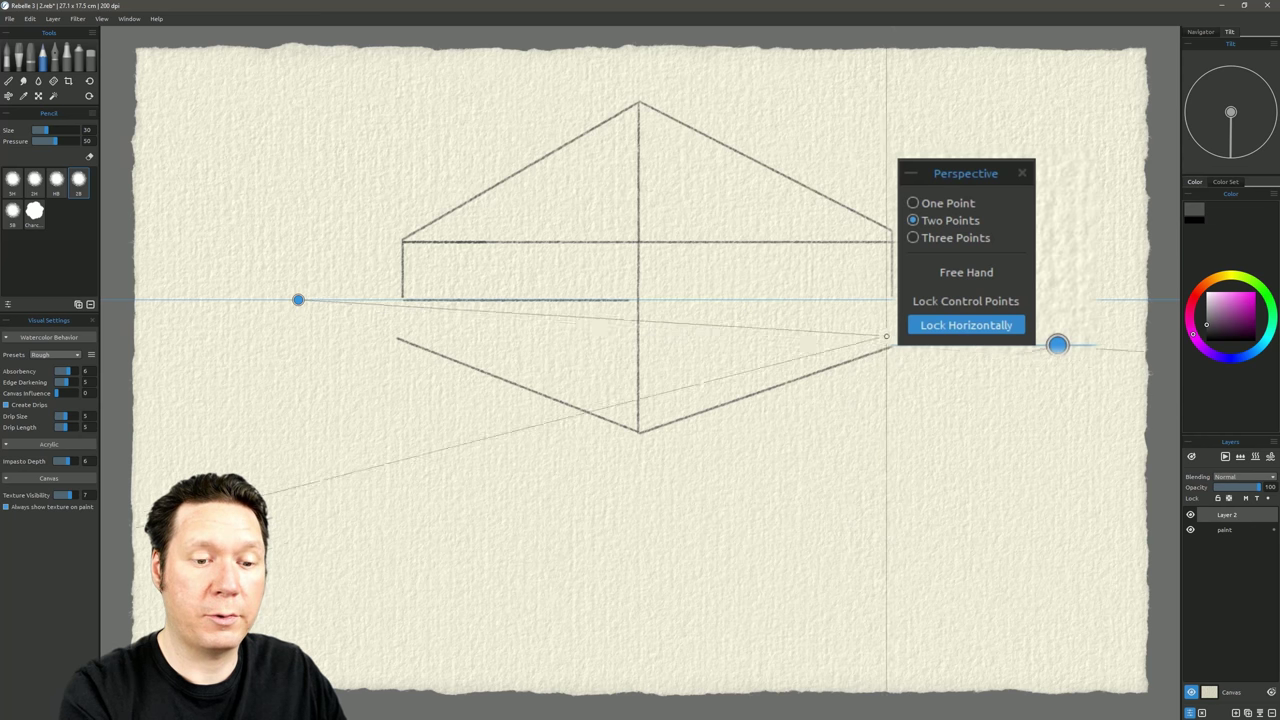
# Bring the second vanishing point inward along the horizon, lock the control points, and draw pencil lines from near both points to the lower corner
pyautogui.moveTo(1057, 344); pyautogui.dragTo(873, 299)
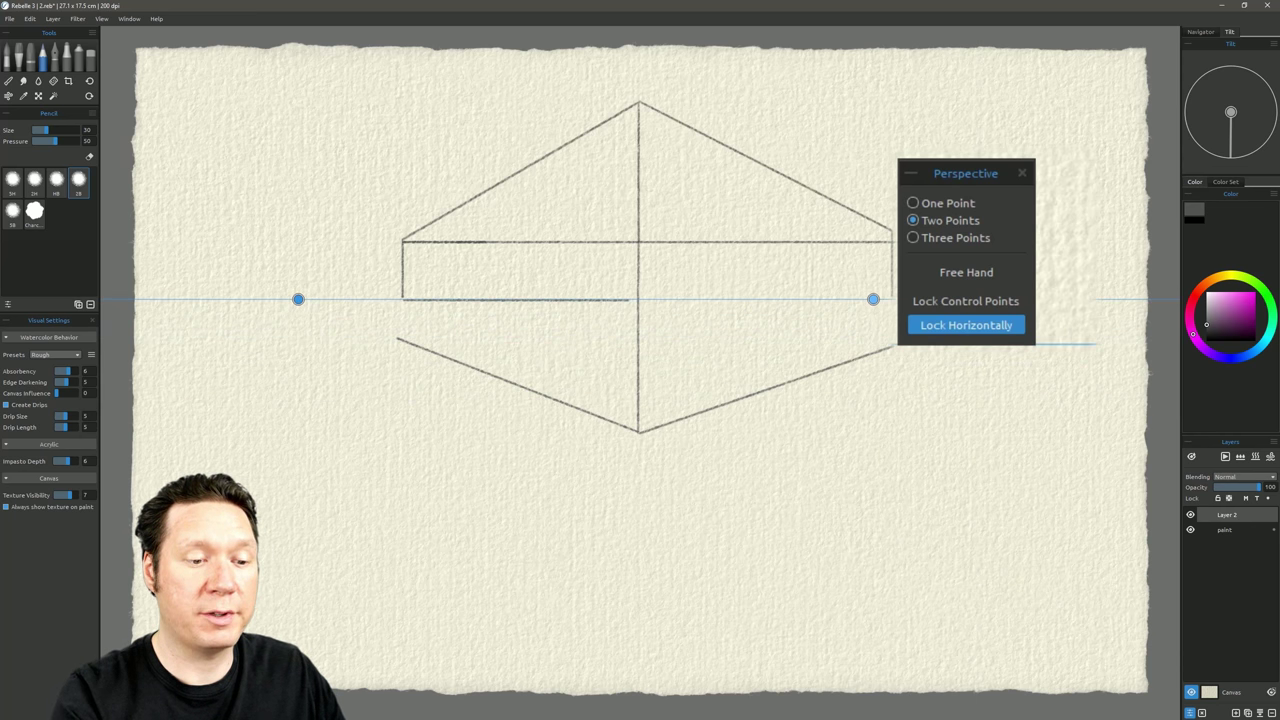
pyautogui.click(975, 303)
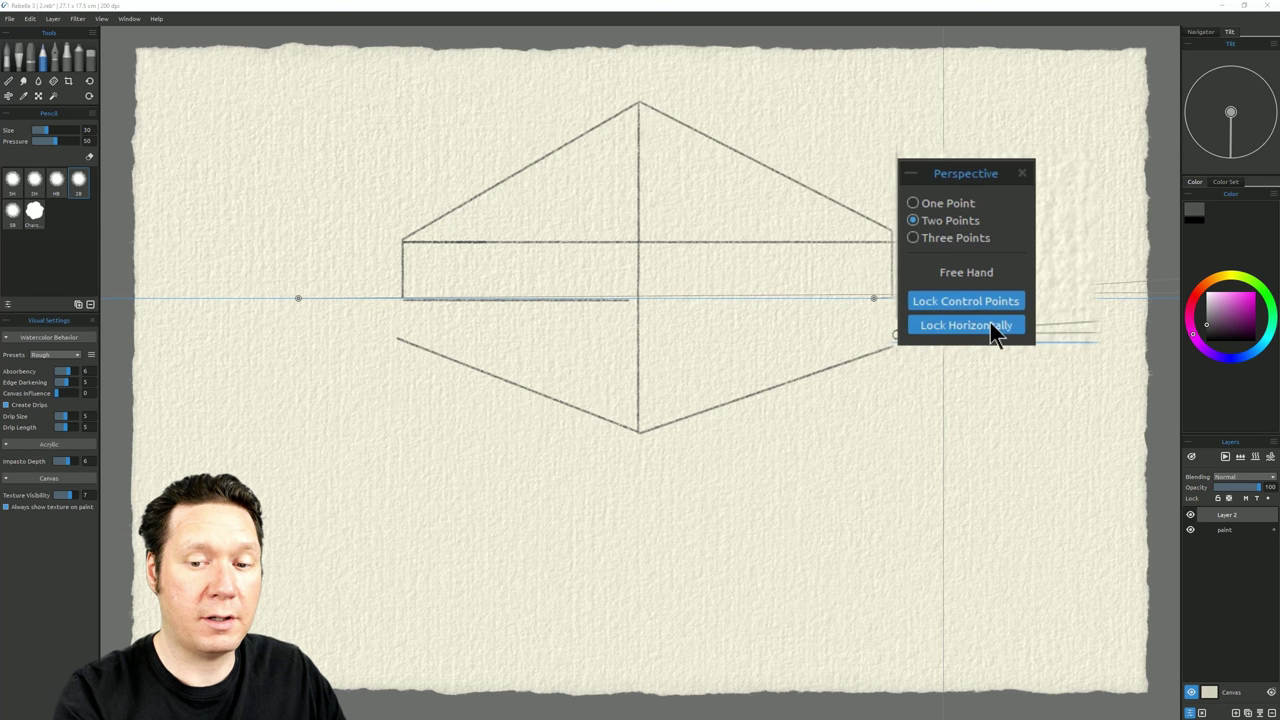
pyautogui.moveTo(871, 301); pyautogui.dragTo(644, 436)
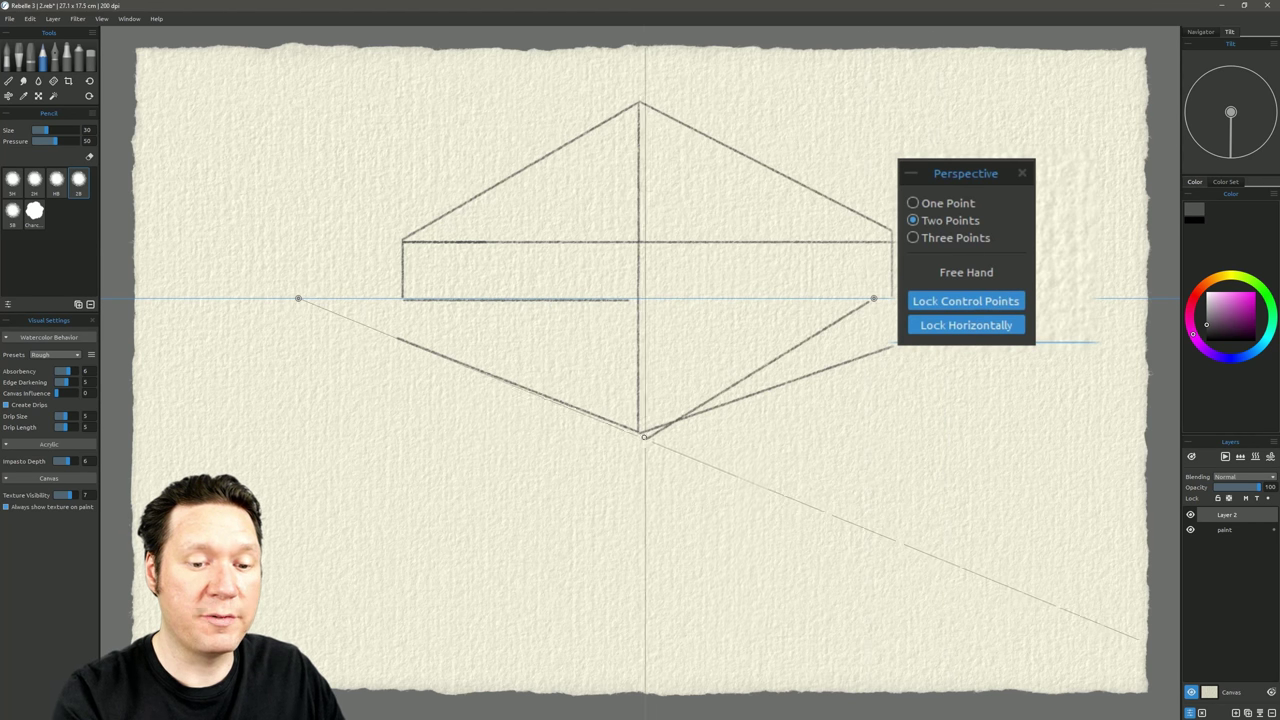
pyautogui.moveTo(365, 325); pyautogui.dragTo(642, 430)
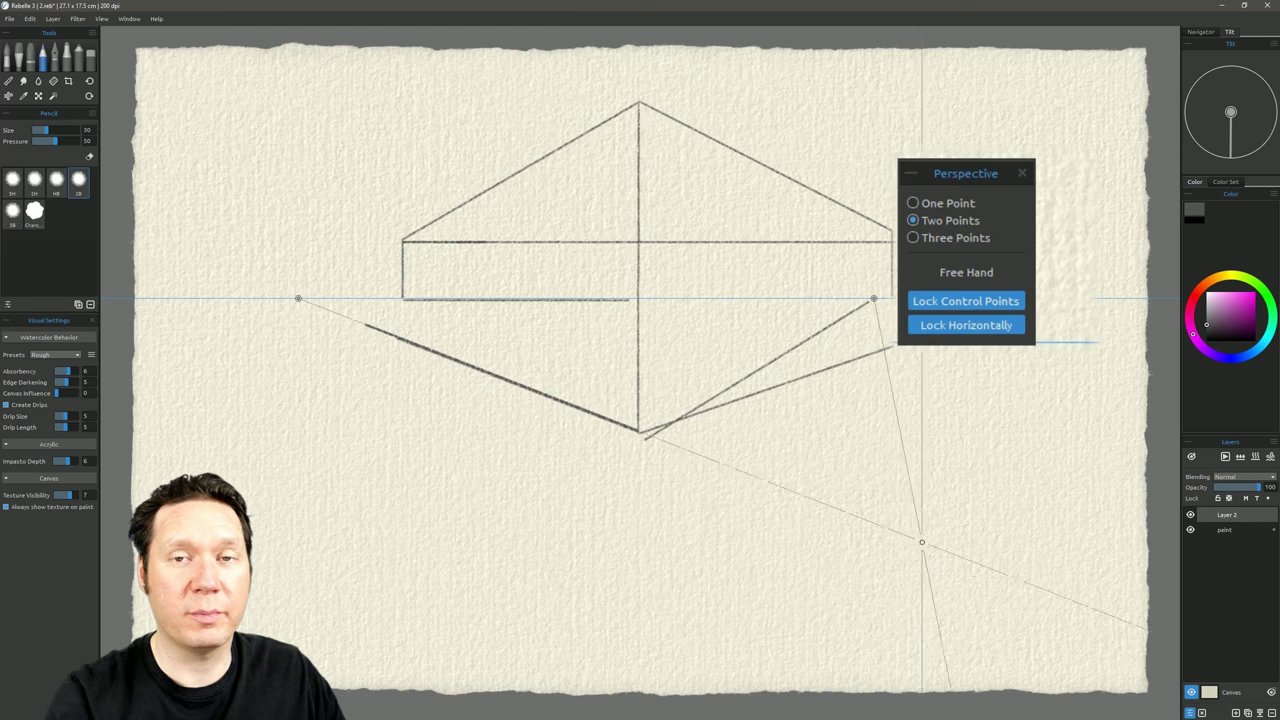
# Enable Free Hand for the perspective guide and draw loose pencil strokes across the lower half of the box
pyautogui.click(980, 272)
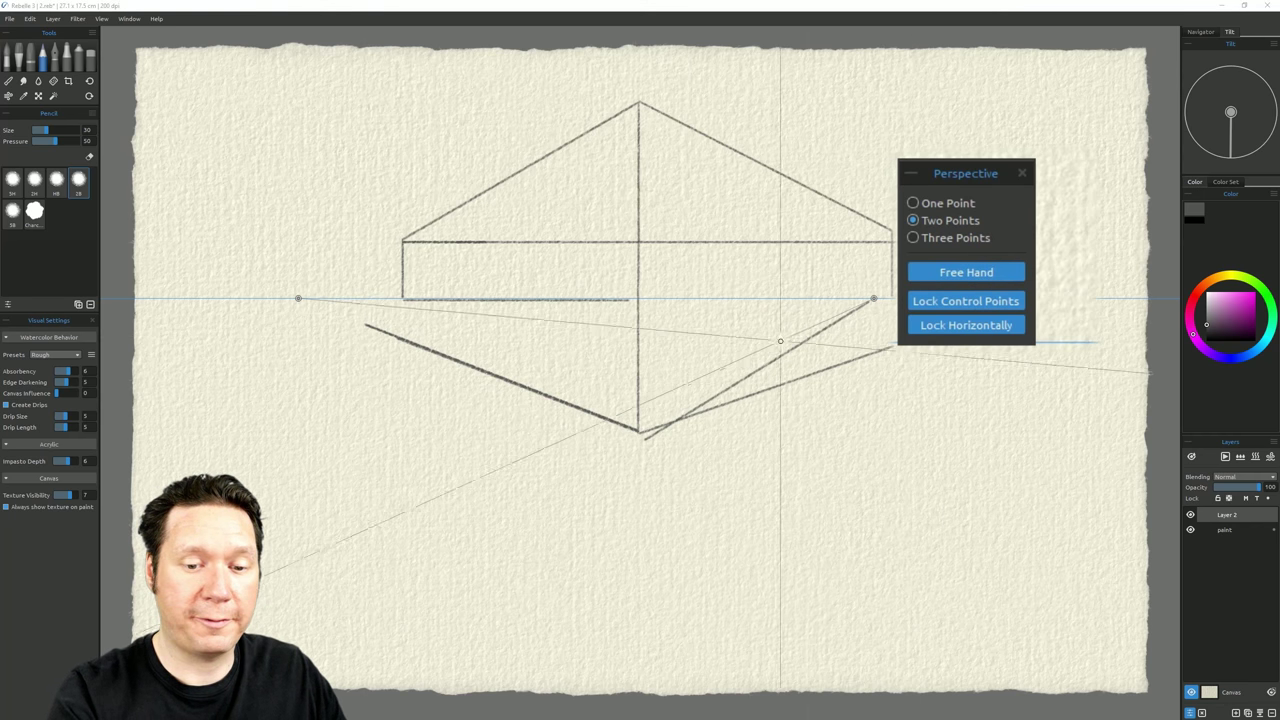
pyautogui.moveTo(648, 400)
pyautogui.mouseDown()
pyautogui.moveTo(835, 284)
pyautogui.moveTo(745, 311)
pyautogui.mouseUp()
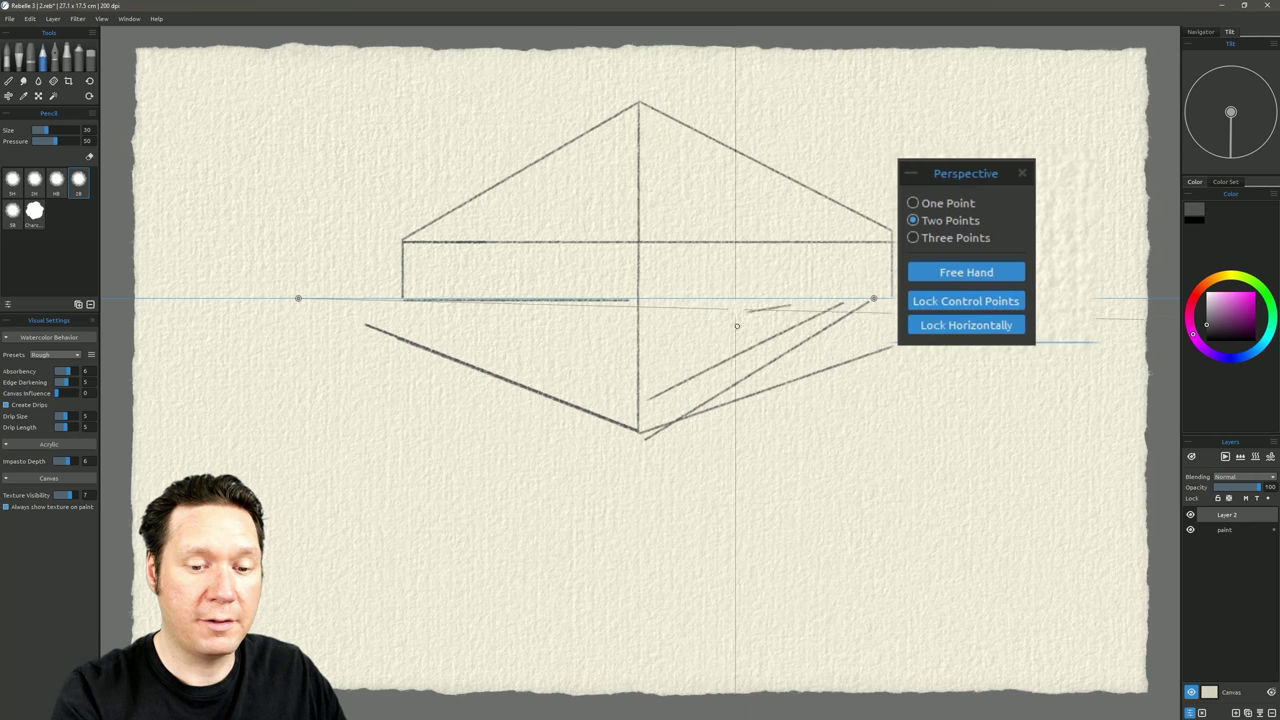
pyautogui.moveTo(605, 345); pyautogui.dragTo(790, 306)
pyautogui.moveTo(675, 353); pyautogui.dragTo(840, 307)
pyautogui.moveTo(762, 374); pyautogui.dragTo(893, 340)
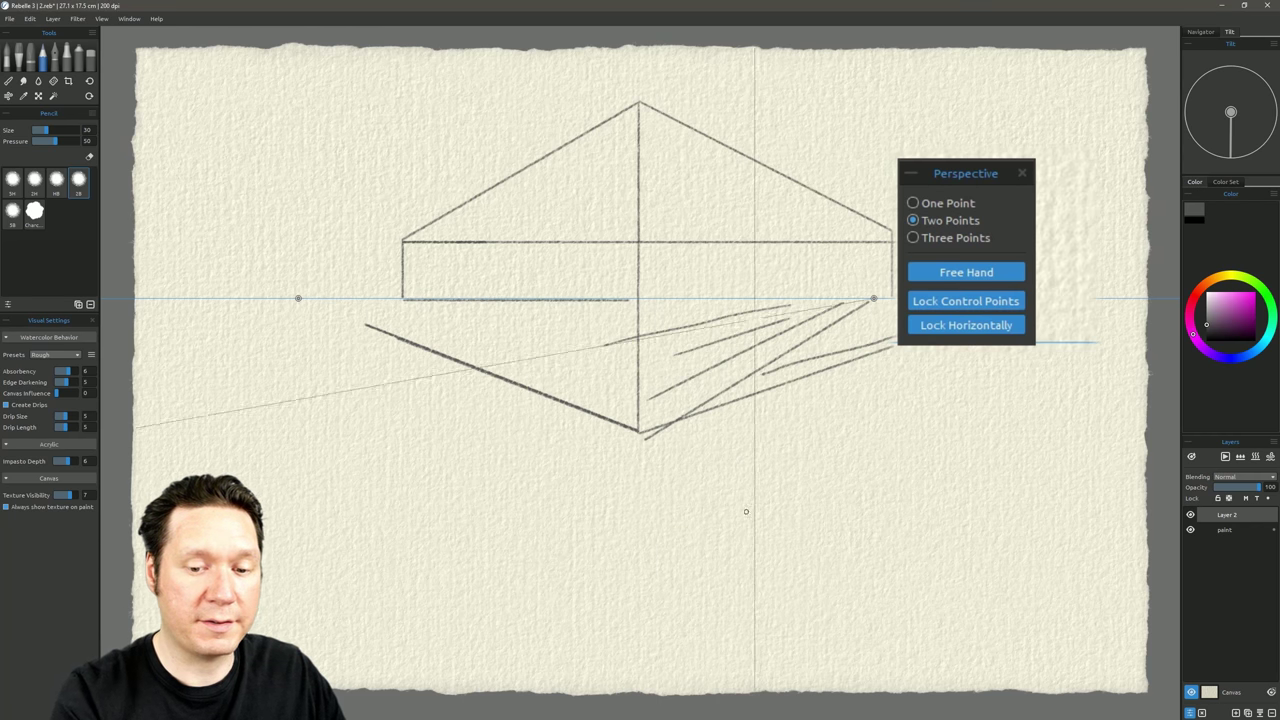
pyautogui.moveTo(690, 382); pyautogui.dragTo(838, 340)
pyautogui.moveTo(522, 391); pyautogui.dragTo(893, 350)
pyautogui.moveTo(685, 415); pyautogui.dragTo(928, 419)
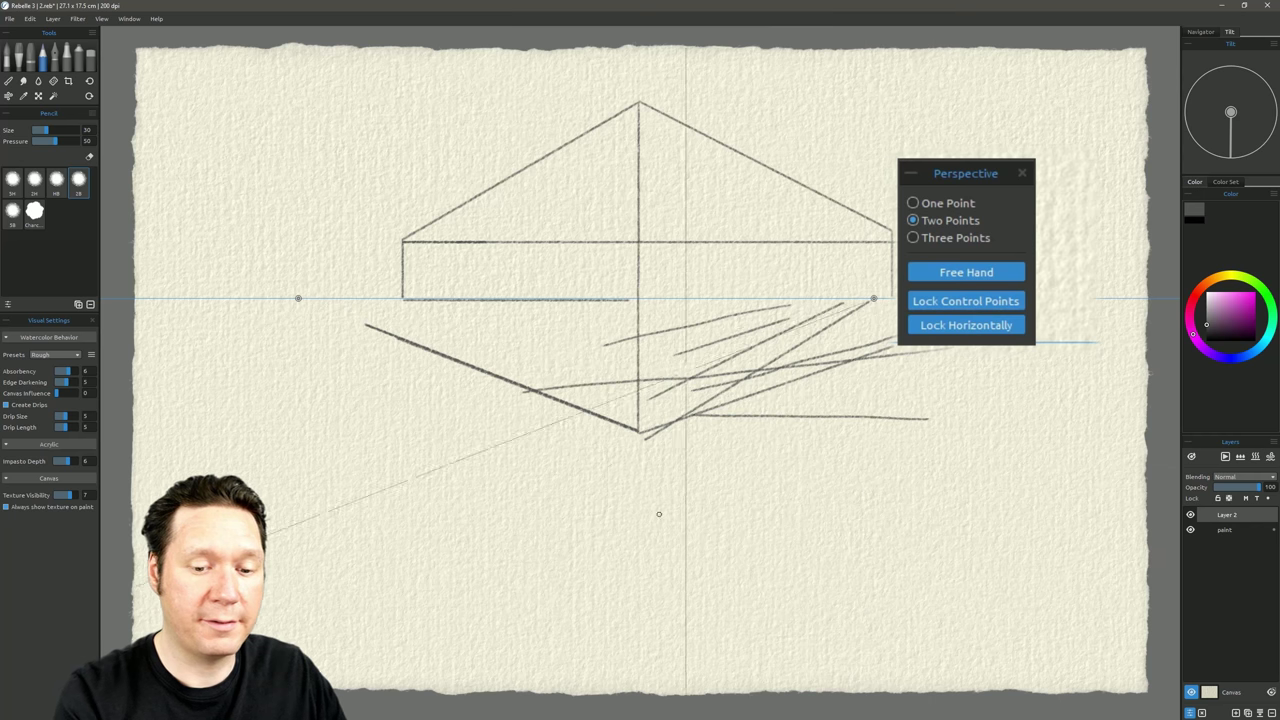
pyautogui.moveTo(527, 418); pyautogui.dragTo(688, 416)
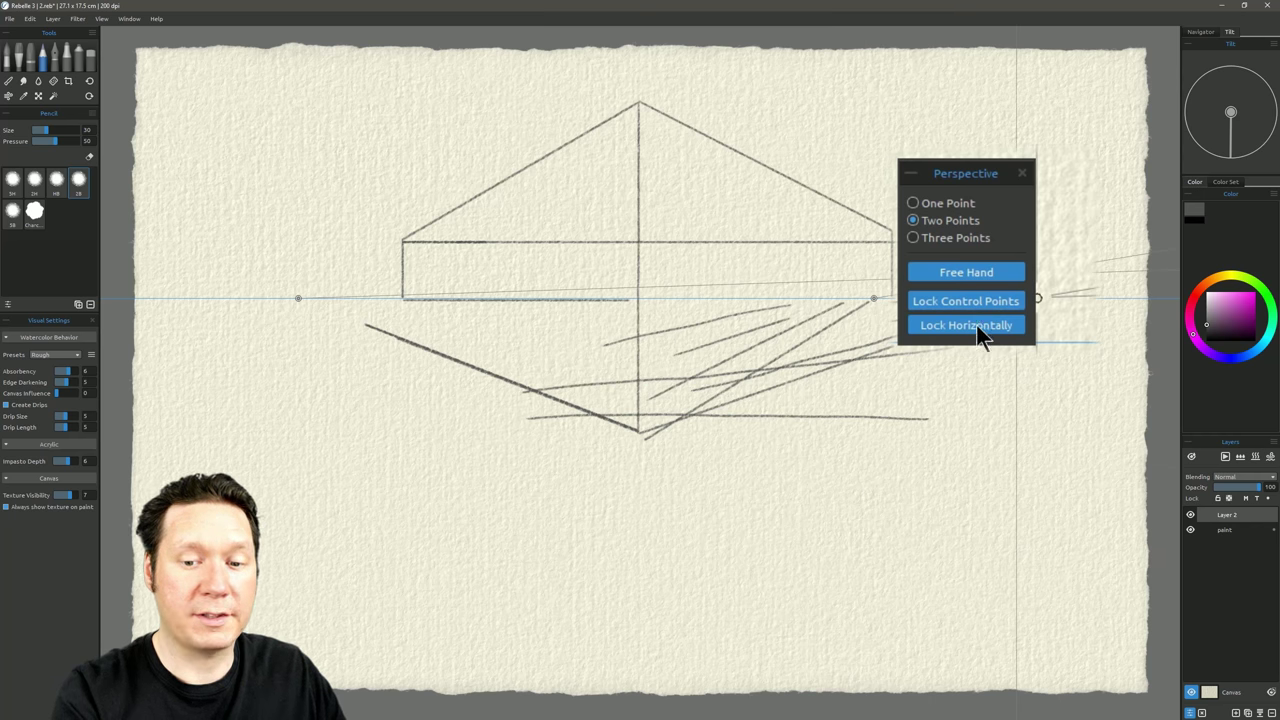
# Switch to one-point perspective with Lock Horizontally, Free Hand and Lock Control Points off, and place the vanishing point in the upper middle of the canvas
pyautogui.click(976, 325)
pyautogui.click(914, 203)
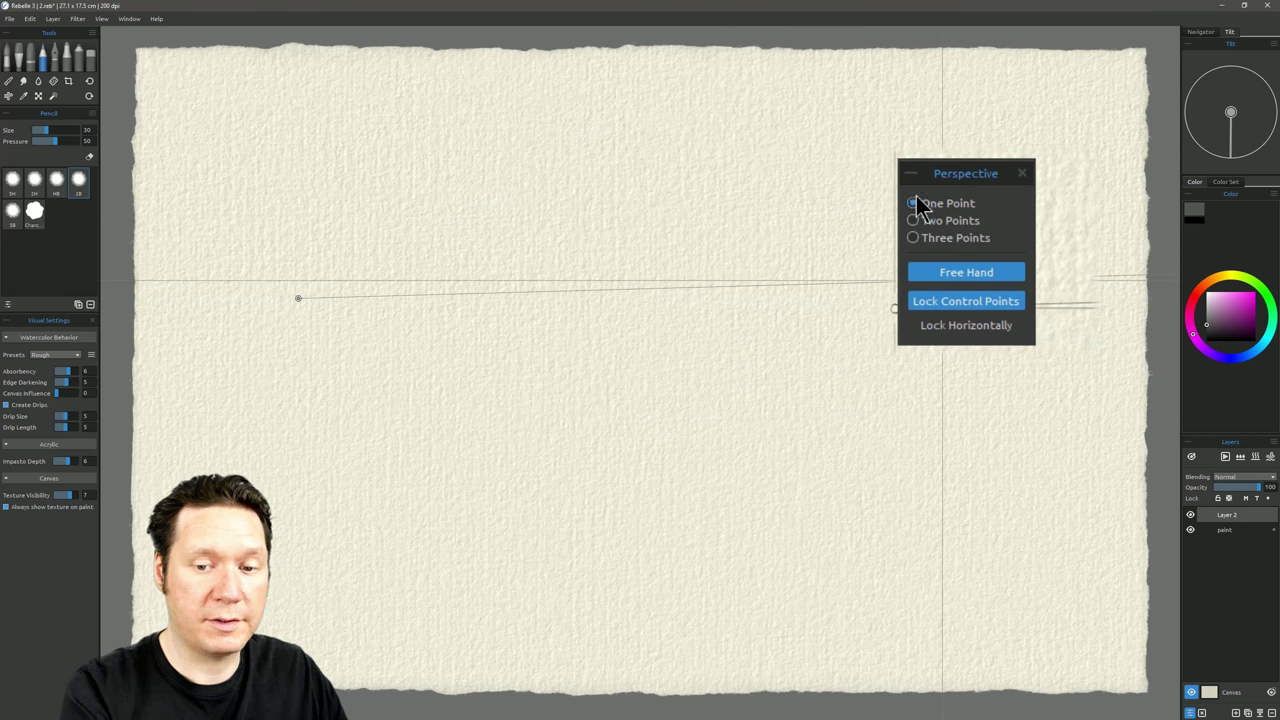
pyautogui.click(968, 270)
pyautogui.click(982, 299)
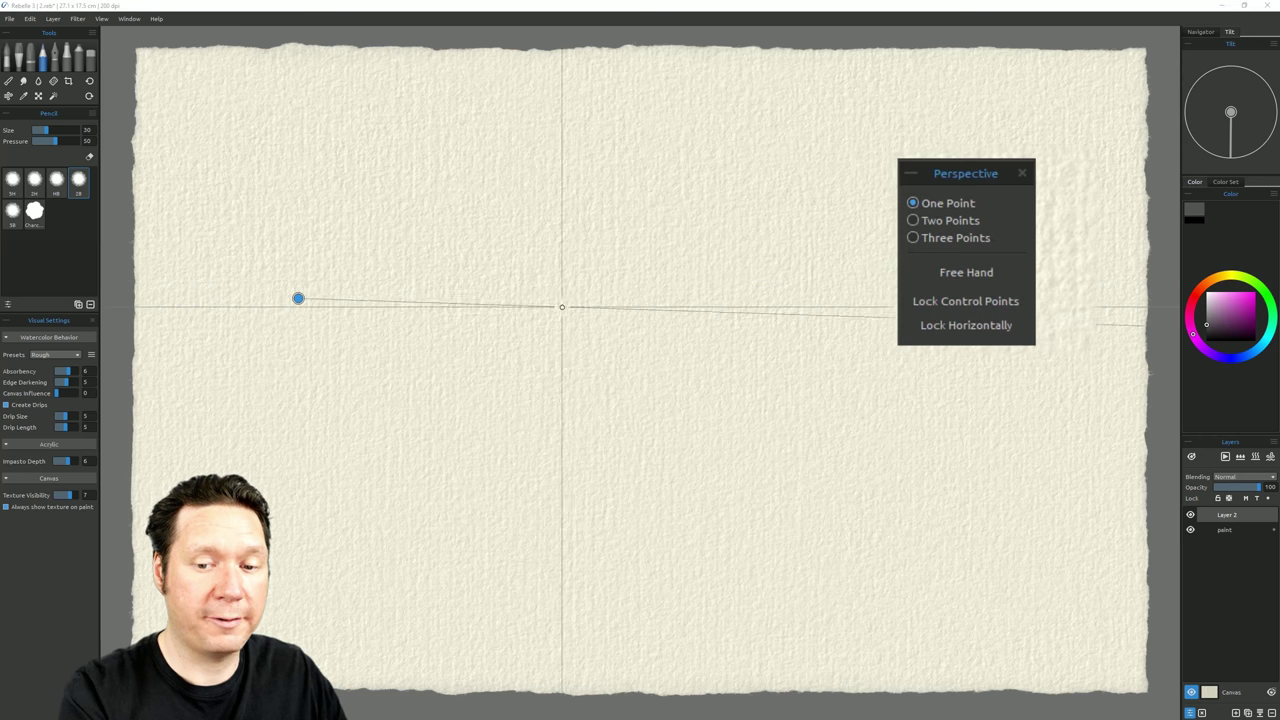
pyautogui.moveTo(298, 297); pyautogui.dragTo(663, 297)
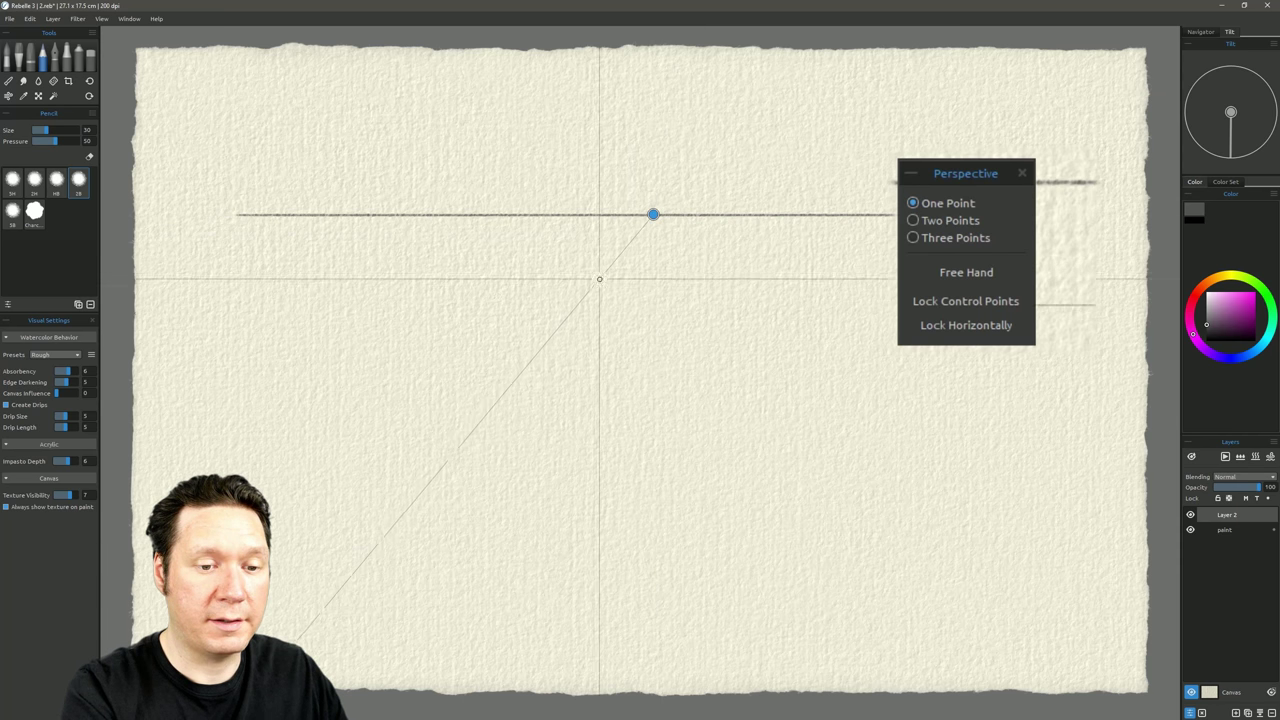
# Draw two pencil lines converging on the vanishing point and eight horizontal crossbars between them, spaced closer toward the point
pyautogui.moveTo(387, 528); pyautogui.dragTo(652, 216)
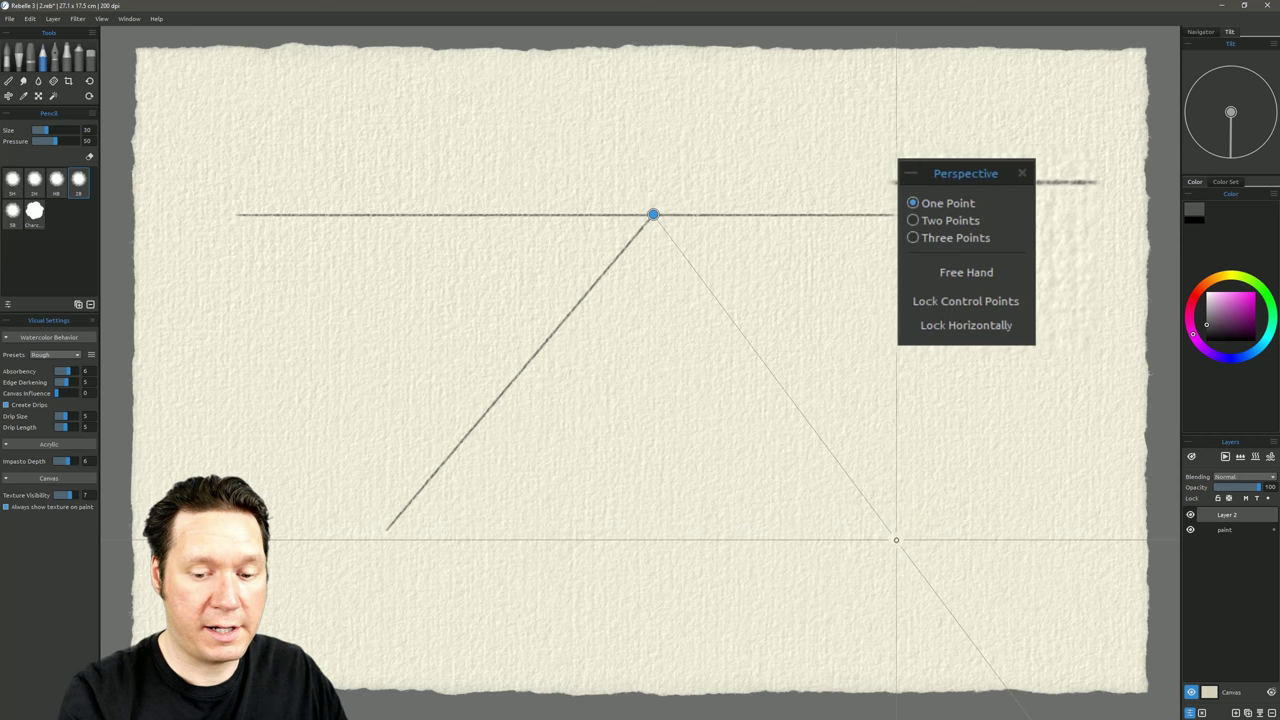
pyautogui.moveTo(897, 541)
pyautogui.mouseDown()
pyautogui.moveTo(734, 312)
pyautogui.moveTo(655, 216)
pyautogui.mouseUp()
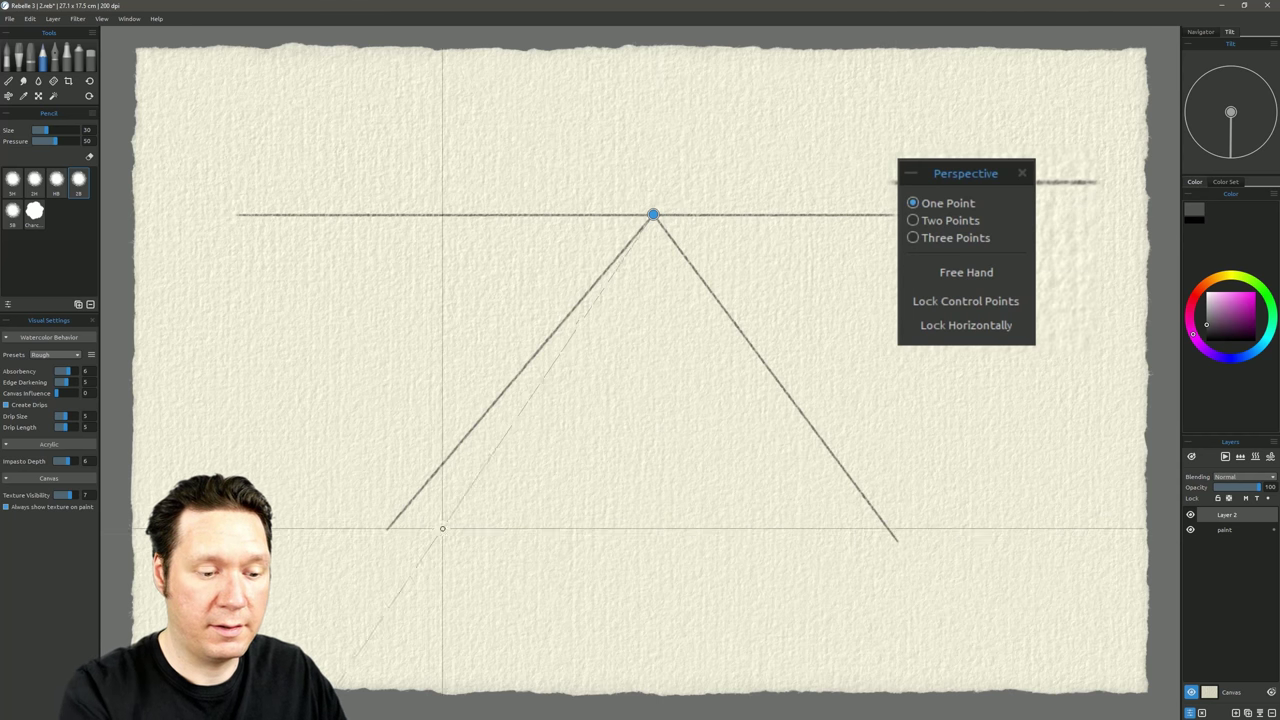
pyautogui.moveTo(410, 503); pyautogui.dragTo(855, 502)
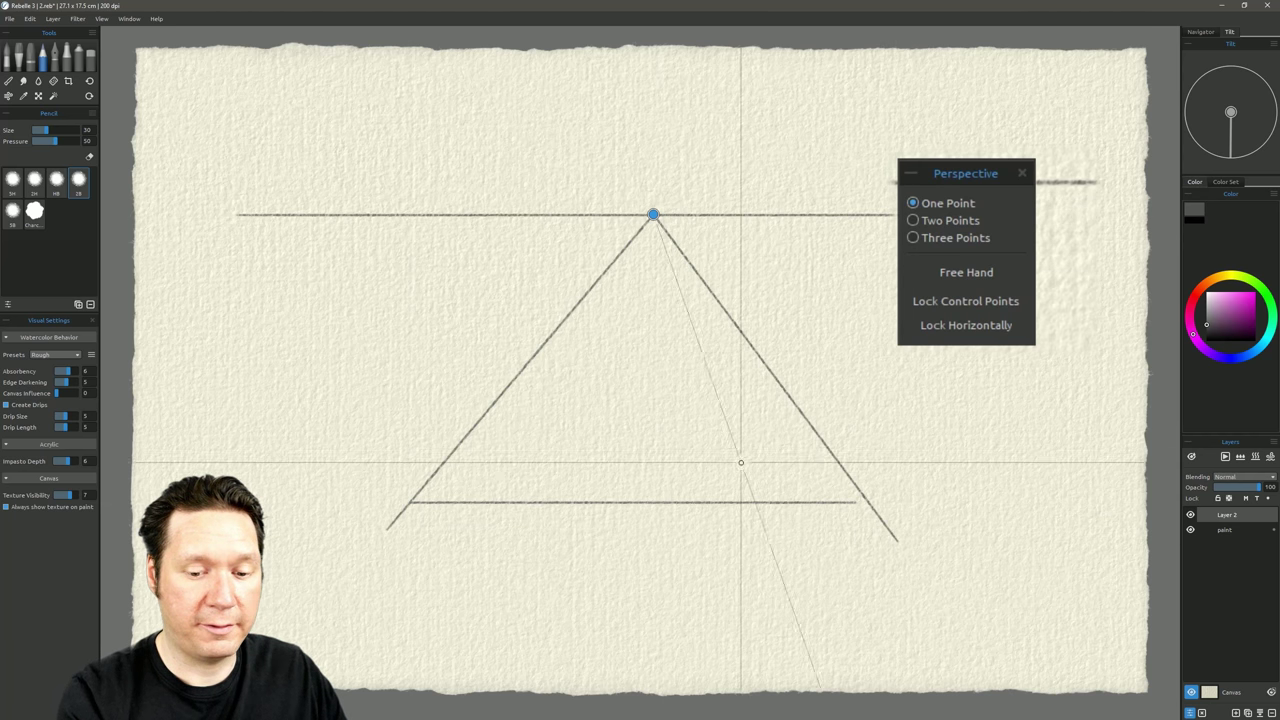
pyautogui.moveTo(466, 437); pyautogui.dragTo(815, 436)
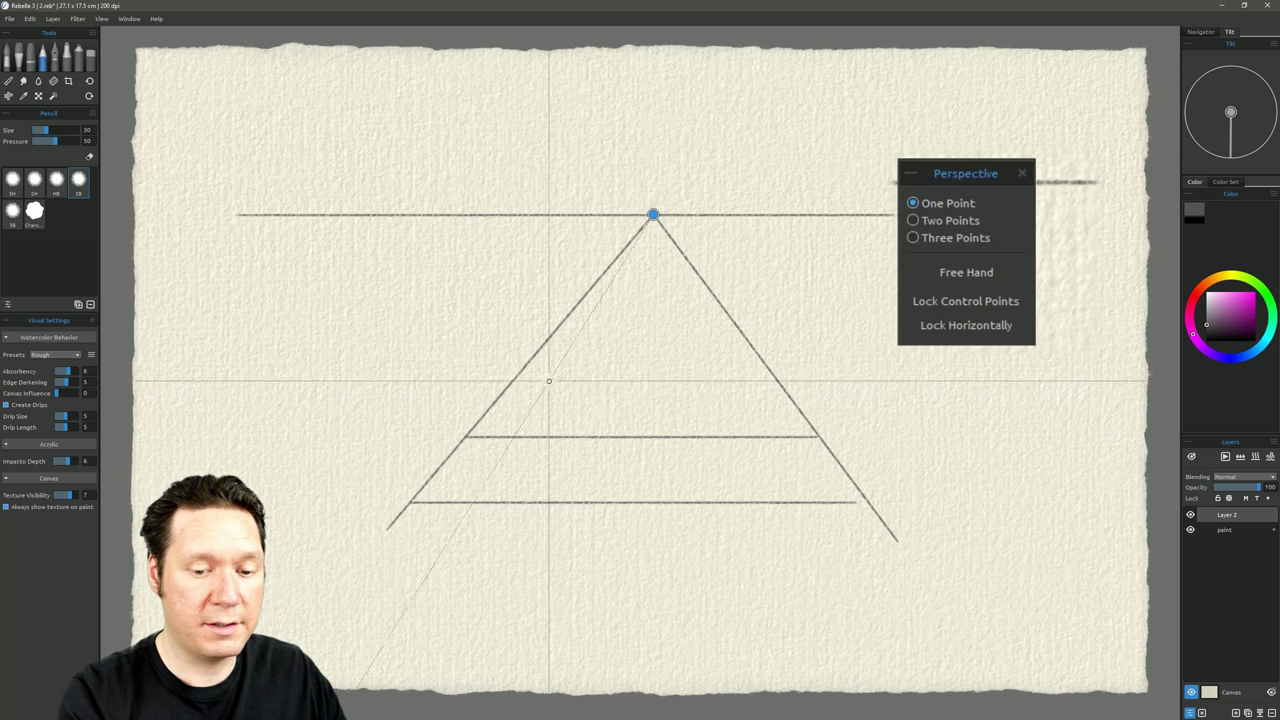
pyautogui.moveTo(518, 377); pyautogui.dragTo(764, 378)
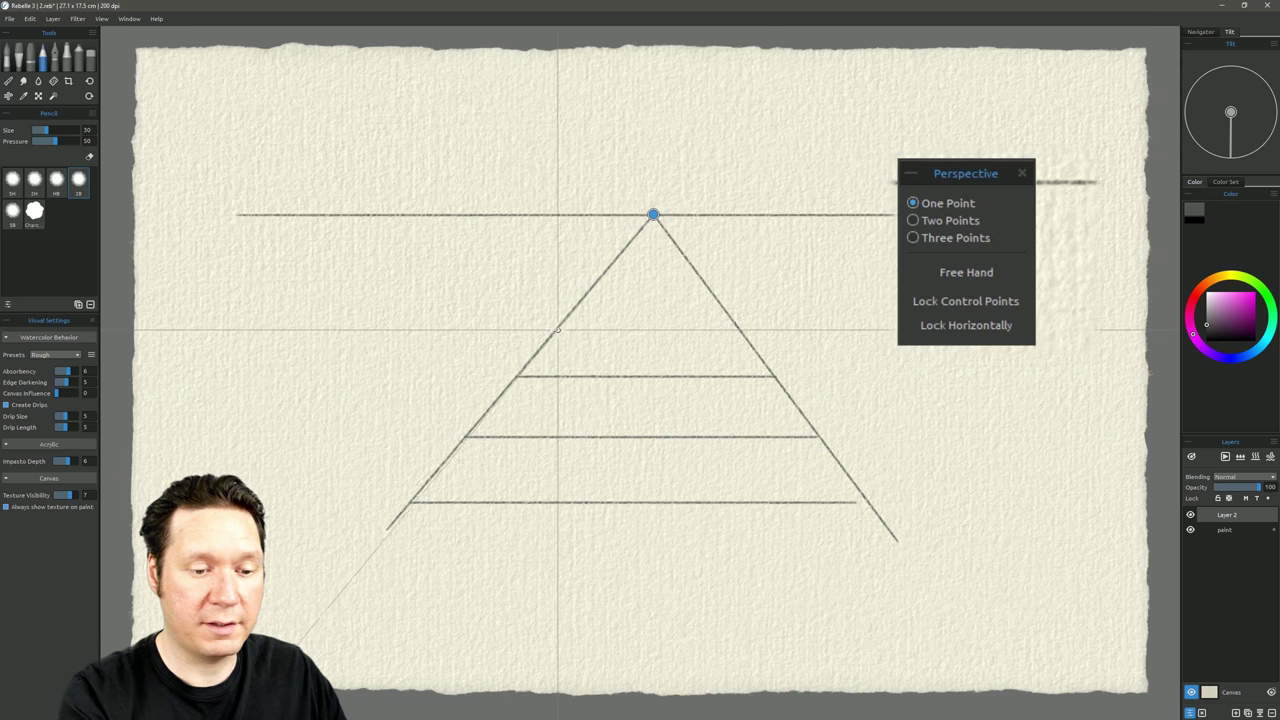
pyautogui.moveTo(560, 327); pyautogui.dragTo(738, 327)
pyautogui.moveTo(590, 290); pyautogui.dragTo(711, 290)
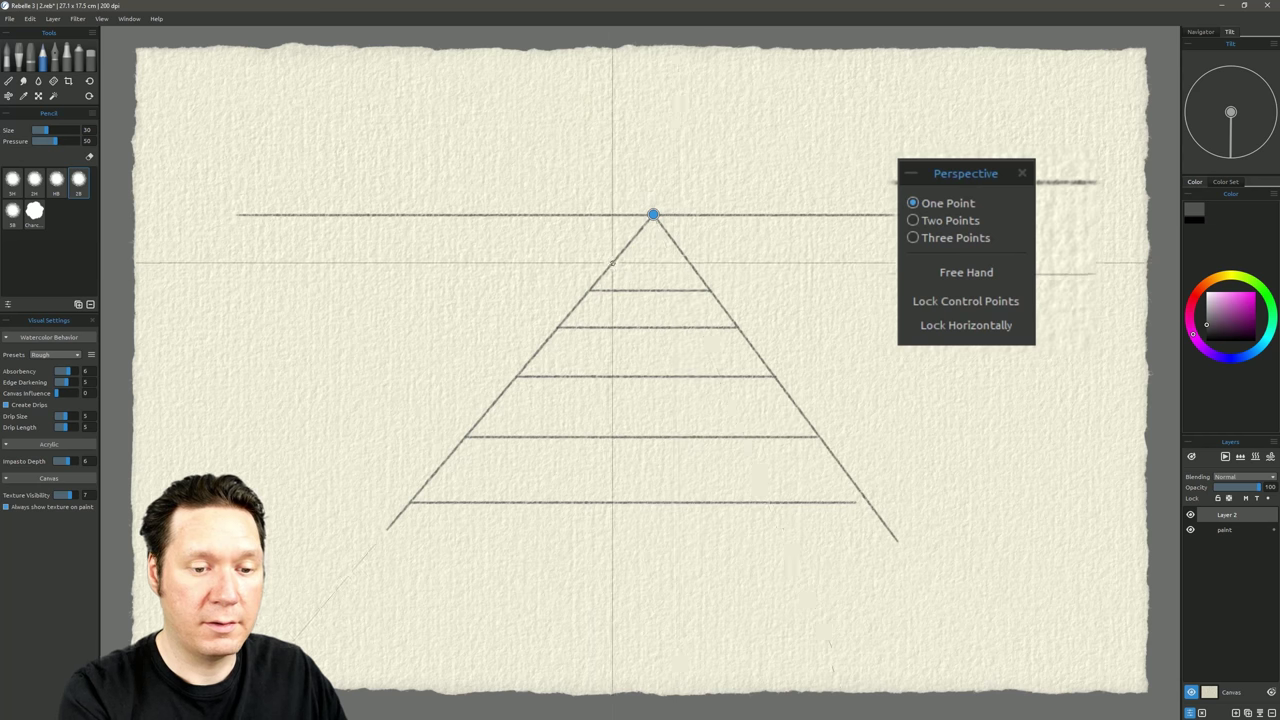
pyautogui.moveTo(613, 263); pyautogui.dragTo(688, 263)
pyautogui.moveTo(630, 242); pyautogui.dragTo(672, 242)
pyautogui.moveTo(642, 228); pyautogui.dragTo(662, 228)
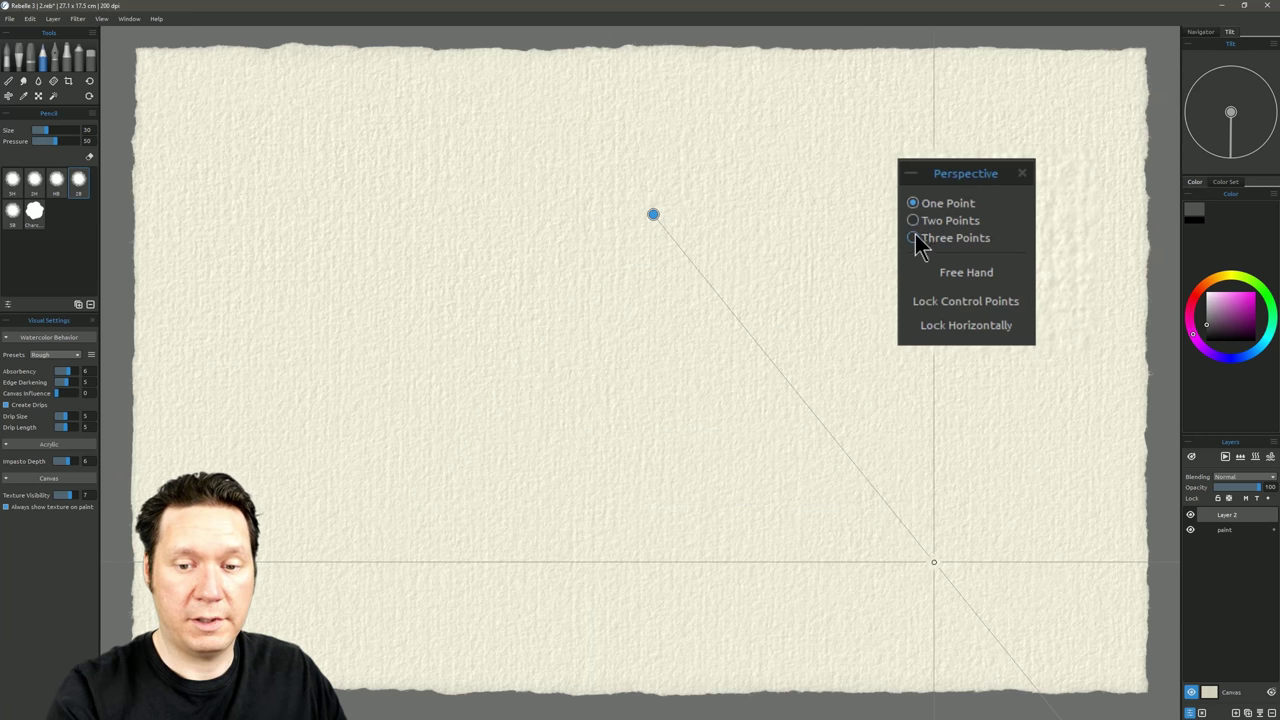
# Switch to three-point perspective and raise the horizon and its two vanishing points into the upper canvas
pyautogui.click(914, 239)
pyautogui.moveTo(653, 214); pyautogui.dragTo(498, 301)
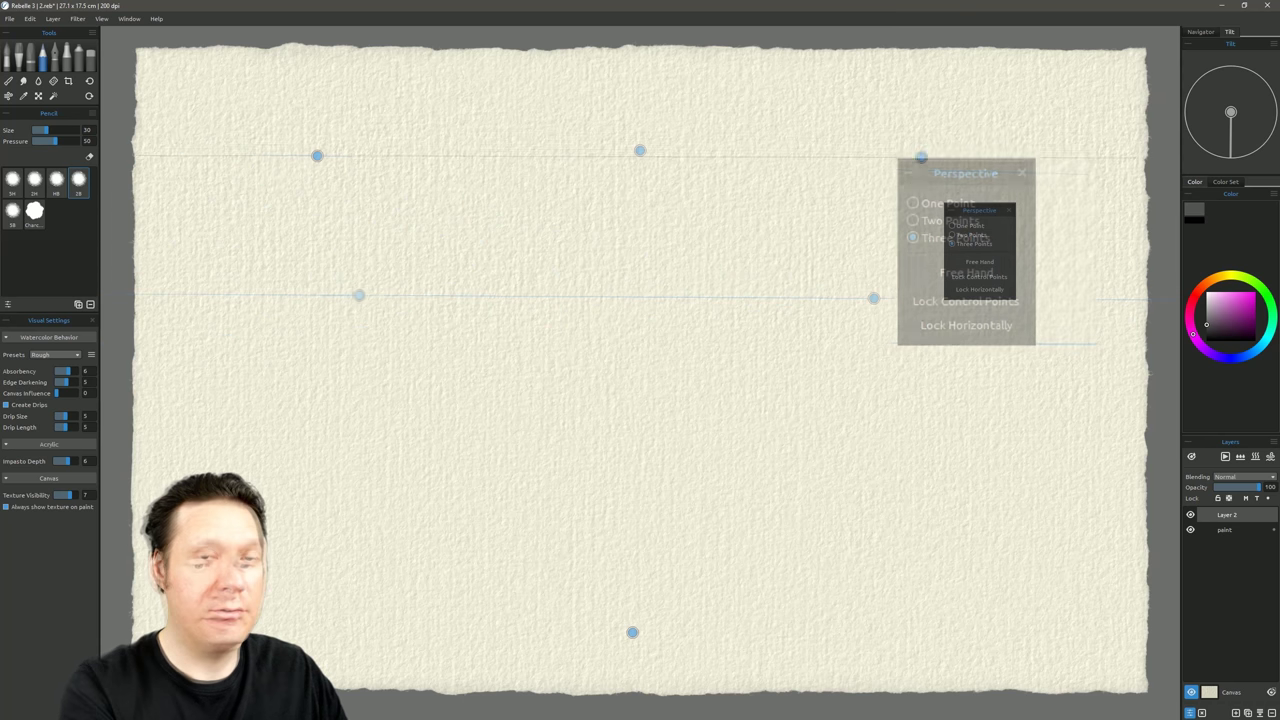
pyautogui.moveTo(914, 197); pyautogui.dragTo(921, 155)
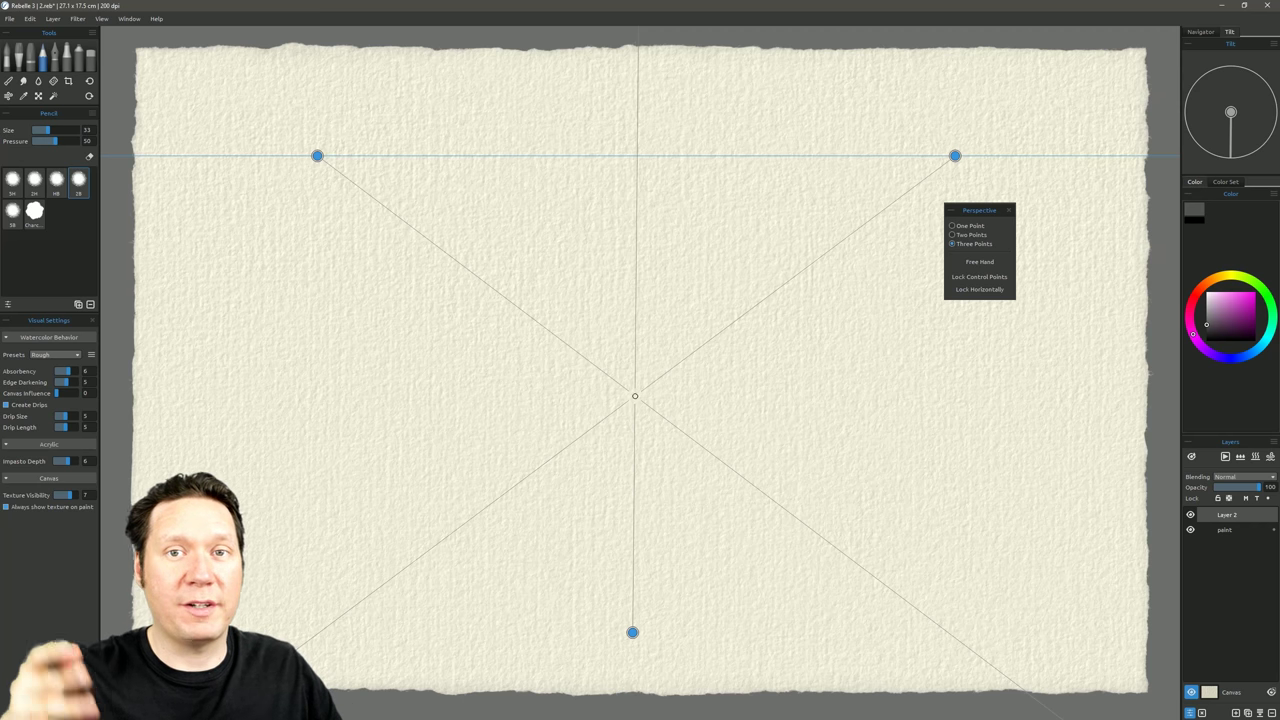
# Move the third vanishing point near the canvas's top edge and lower the horizon's two points into the lower canvas
pyautogui.moveTo(632, 632); pyautogui.dragTo(636, 94)
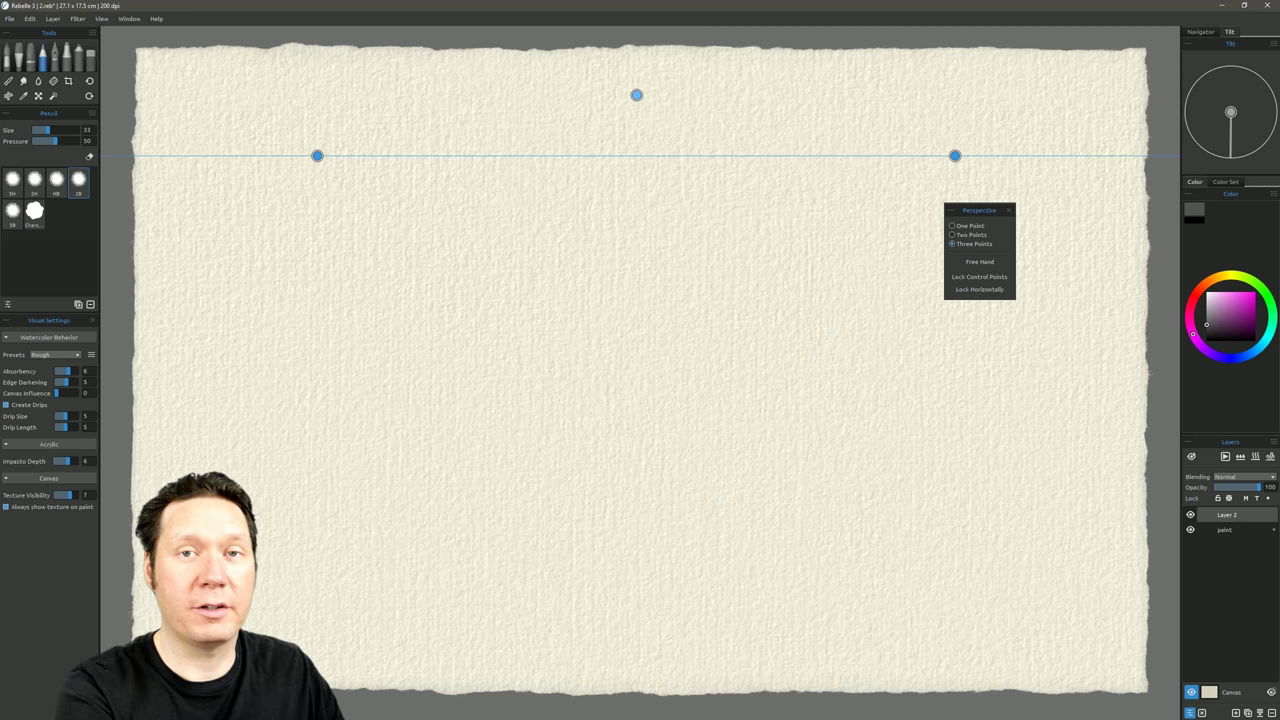
pyautogui.moveTo(317, 155); pyautogui.dragTo(310, 500)
pyautogui.moveTo(955, 155); pyautogui.dragTo(927, 501)
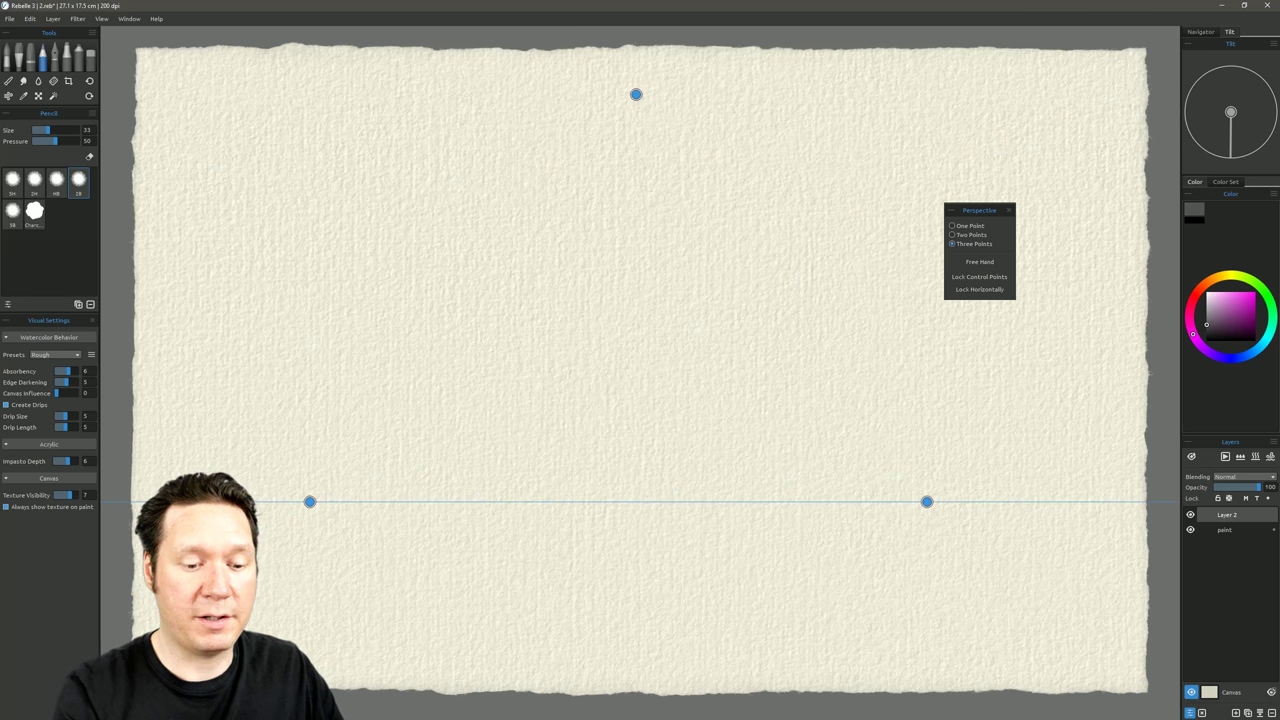
# Draw a tower in pencil with two sides converging upward, a horizontal top edge, and a small doorway at the horizon
pyautogui.moveTo(414, 500); pyautogui.dragTo(586, 189)
pyautogui.moveTo(528, 189); pyautogui.dragTo(777, 189)
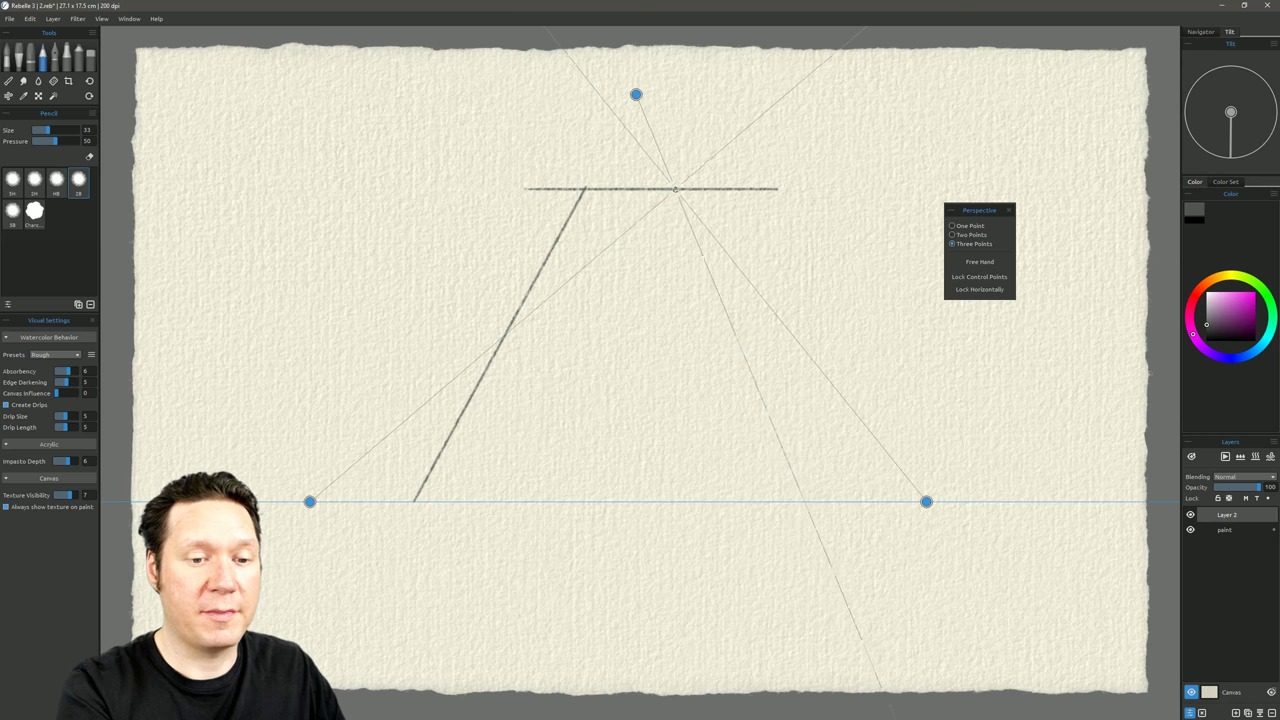
pyautogui.moveTo(676, 189)
pyautogui.mouseDown()
pyautogui.moveTo(757, 357)
pyautogui.moveTo(810, 516)
pyautogui.mouseUp()
pyautogui.moveTo(585, 500)
pyautogui.mouseDown()
pyautogui.moveTo(591, 443)
pyautogui.moveTo(641, 450)
pyautogui.moveTo(641, 497)
pyautogui.mouseUp()
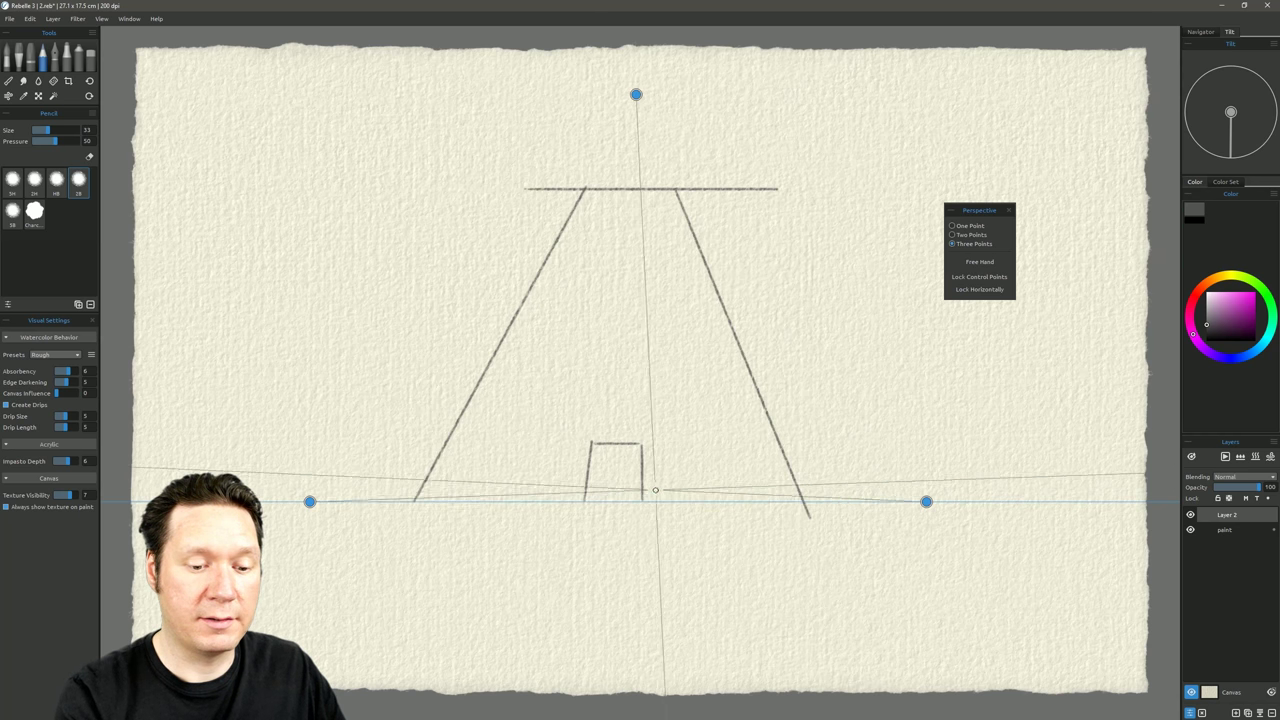
# Add short pencil strokes as details across the tower's face, between the doorway and the top edge
pyautogui.moveTo(568, 286); pyautogui.dragTo(557, 319)
pyautogui.moveTo(583, 237); pyautogui.dragTo(578, 252)
pyautogui.moveTo(676, 222); pyautogui.dragTo(681, 242)
pyautogui.moveTo(693, 276); pyautogui.dragTo(705, 318)
pyautogui.moveTo(654, 262)
pyautogui.mouseDown()
pyautogui.moveTo(635, 315)
pyautogui.moveTo(598, 333)
pyautogui.mouseUp()
pyautogui.moveTo(634, 320); pyautogui.dragTo(634, 334)
pyautogui.moveTo(538, 390); pyautogui.dragTo(535, 410)
pyautogui.moveTo(614, 383); pyautogui.dragTo(614, 390)
pyautogui.moveTo(694, 382); pyautogui.dragTo(697, 402)
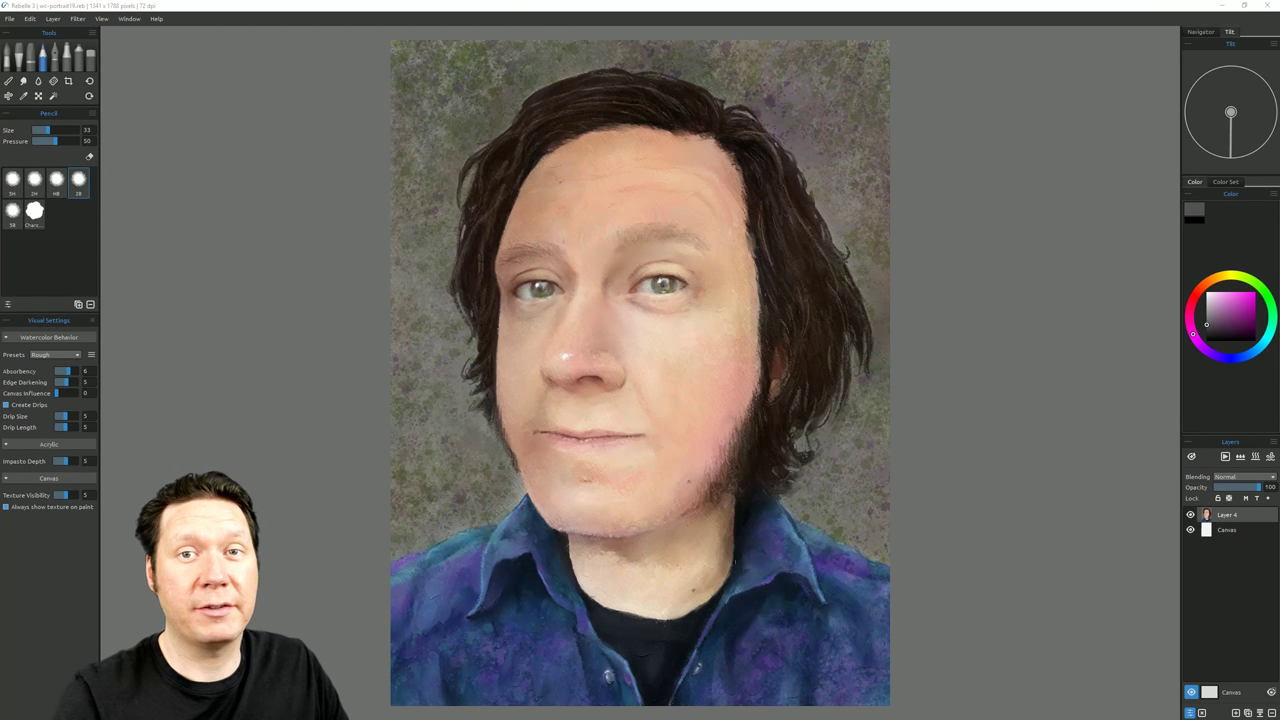
# Load the portrait photo into the Reference Image panel and enlarge the panel to fill the space beside the painting
pyautogui.click(129, 19)
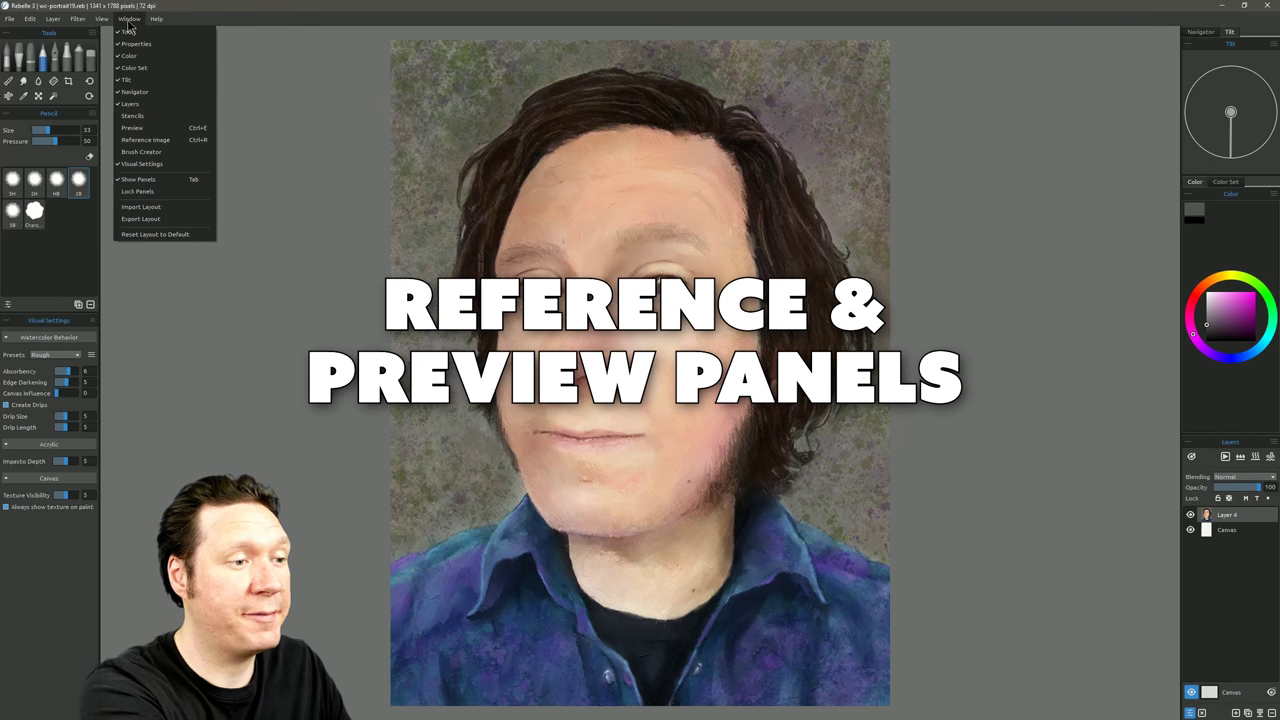
pyautogui.click(145, 140)
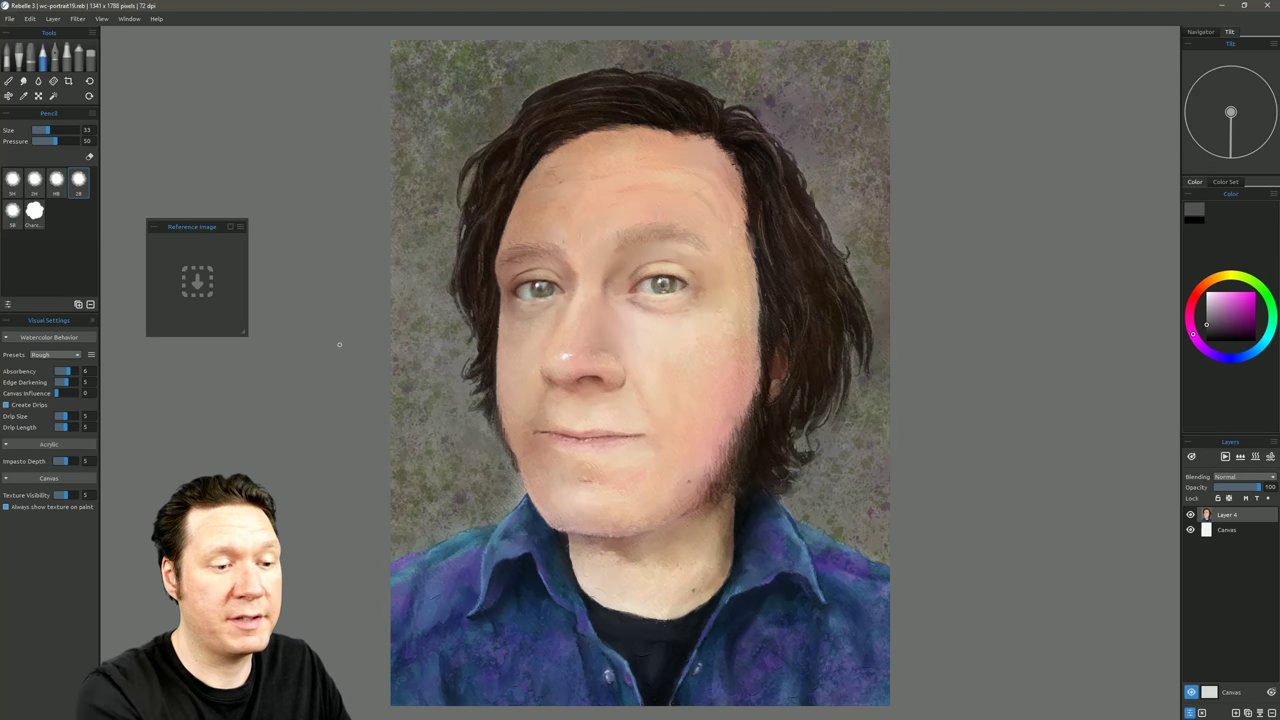
pyautogui.click(198, 284)
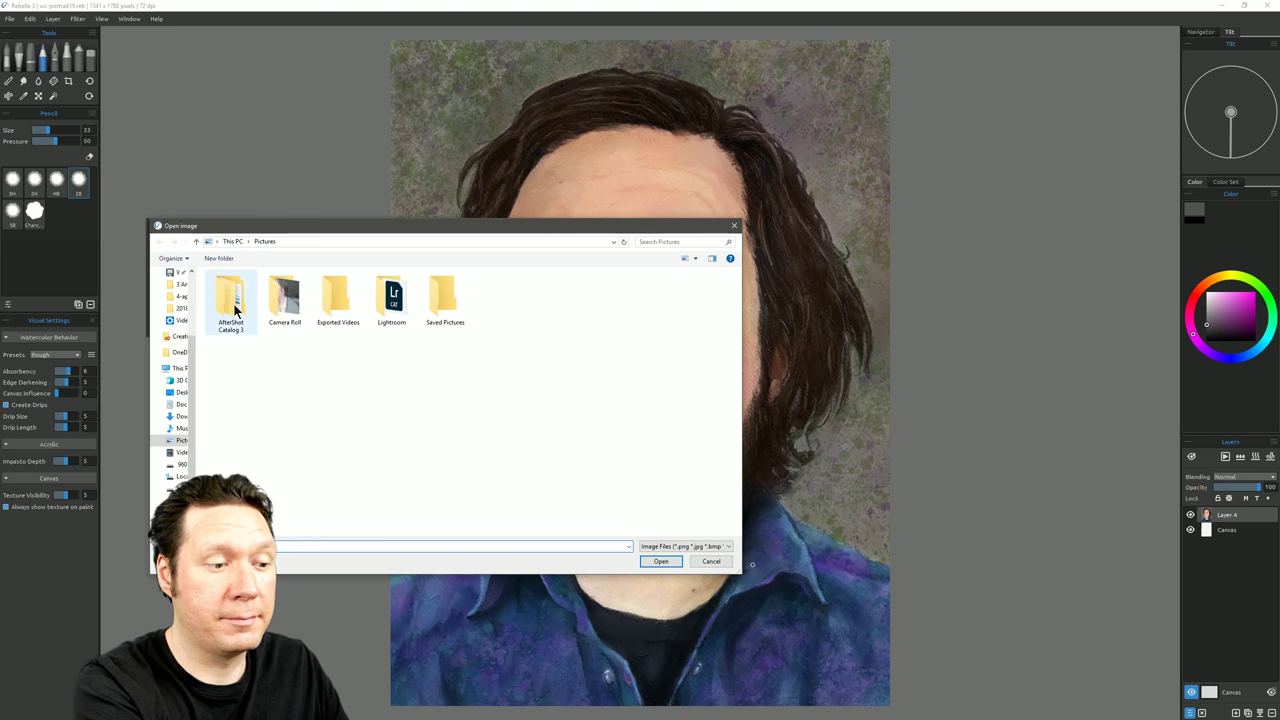
pyautogui.doubleClick(234, 309)
pyautogui.click(445, 300)
pyautogui.click(661, 562)
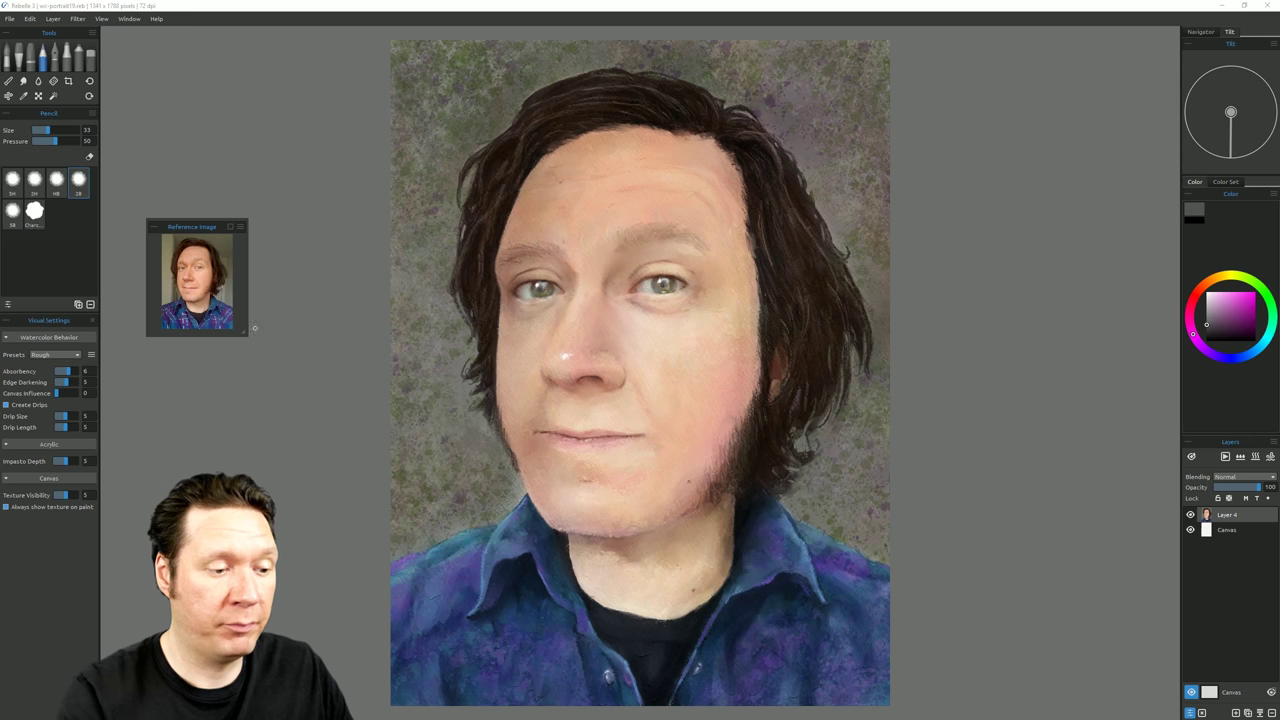
pyautogui.moveTo(242, 332); pyautogui.dragTo(381, 550)
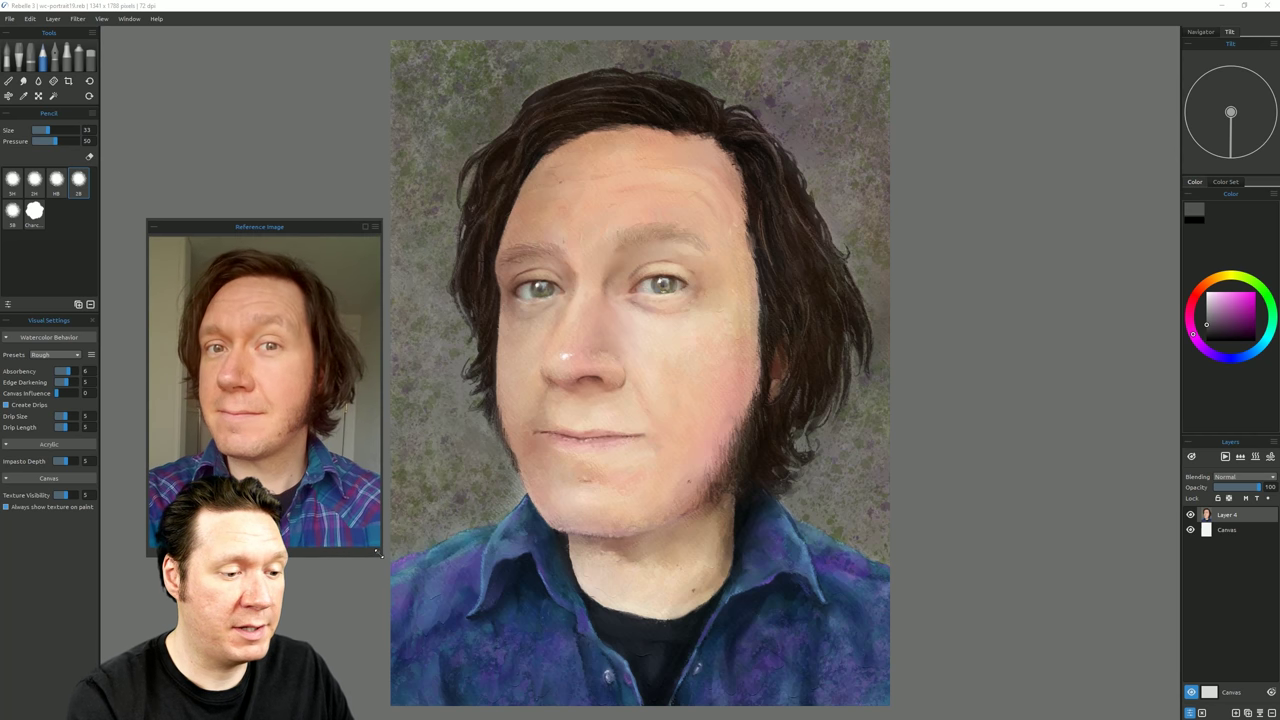
# Move the Reference Image panel up beside the painting and try its photo in greyscale before returning it to colour
pyautogui.moveTo(310, 229); pyautogui.dragTo(283, 140)
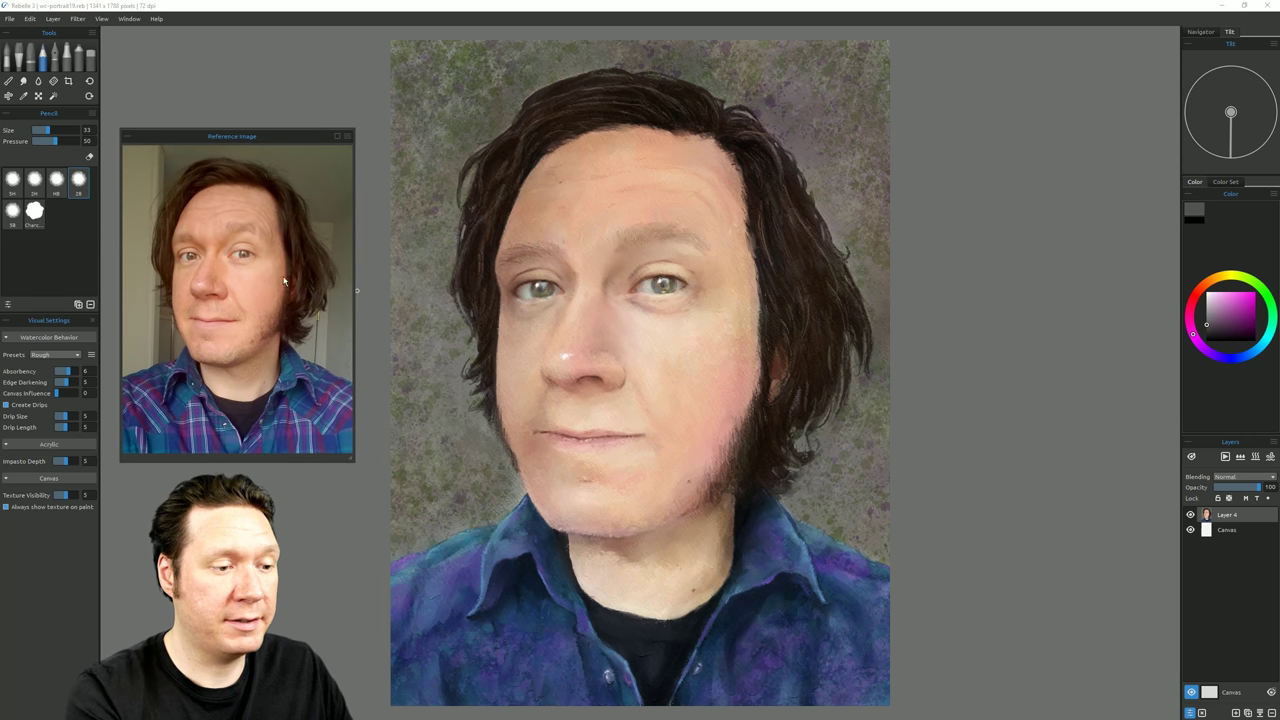
pyautogui.click(347, 137)
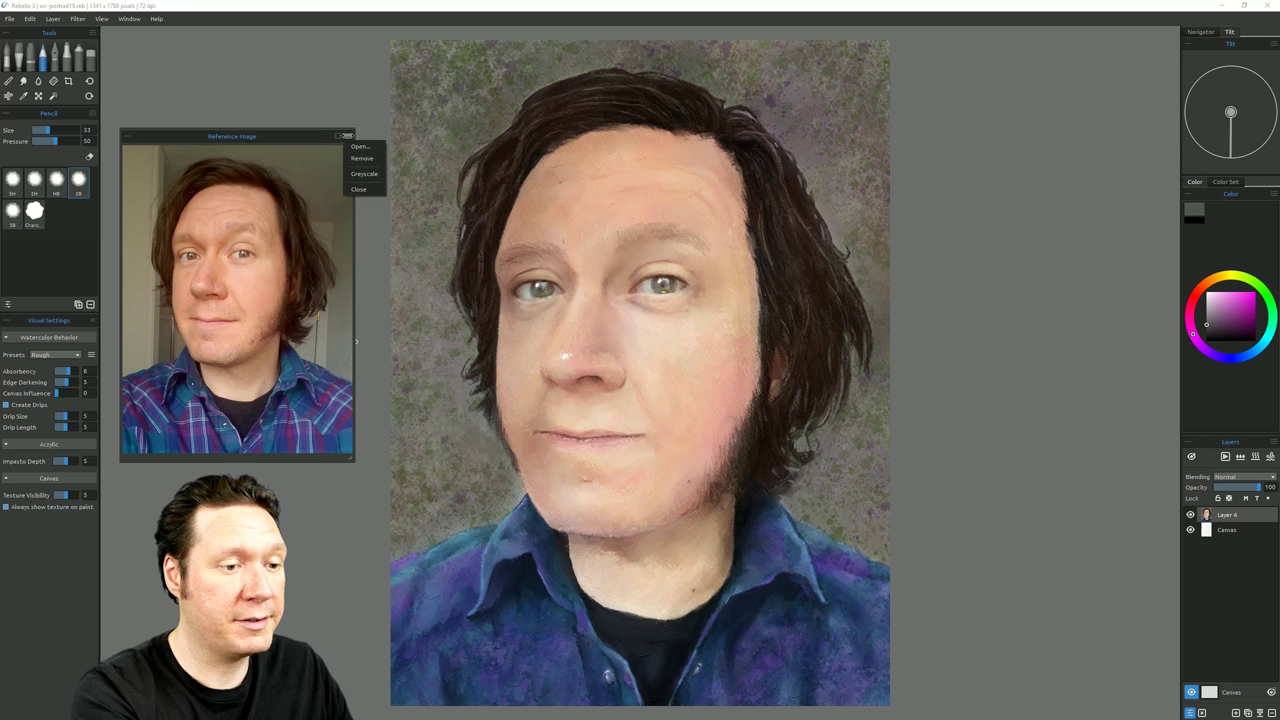
pyautogui.click(366, 174)
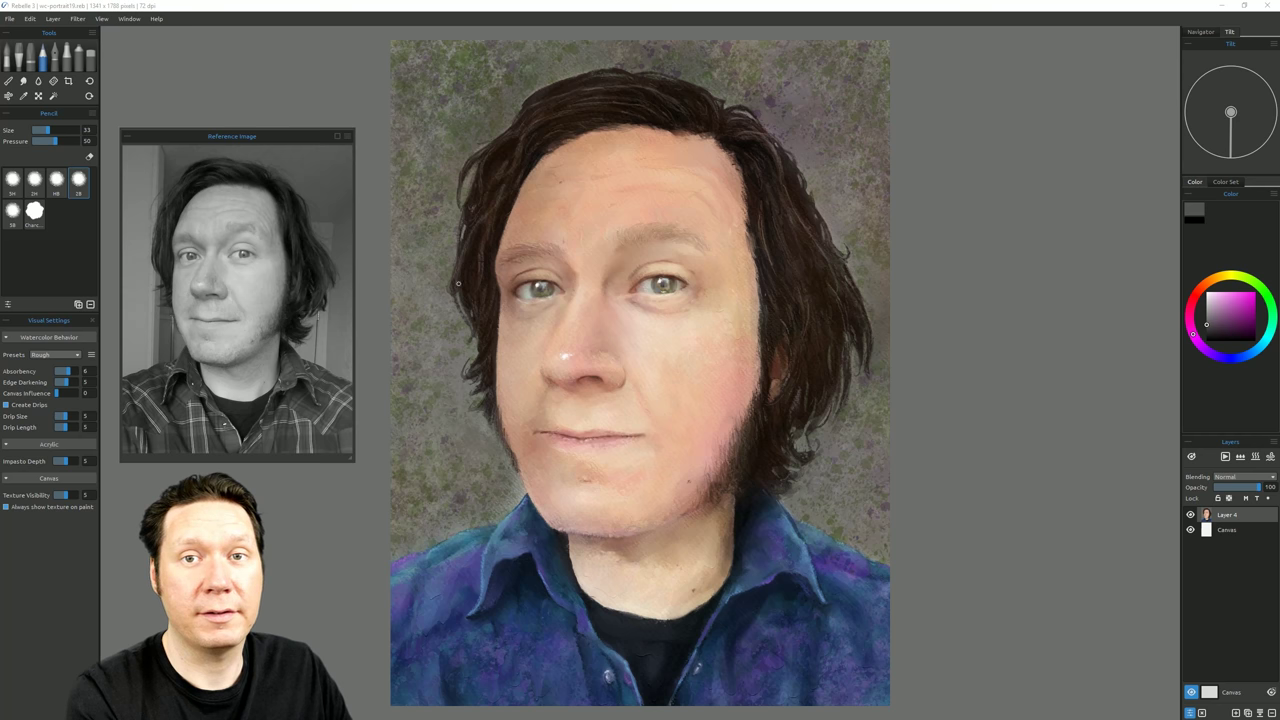
pyautogui.click(340, 138)
pyautogui.click(372, 178)
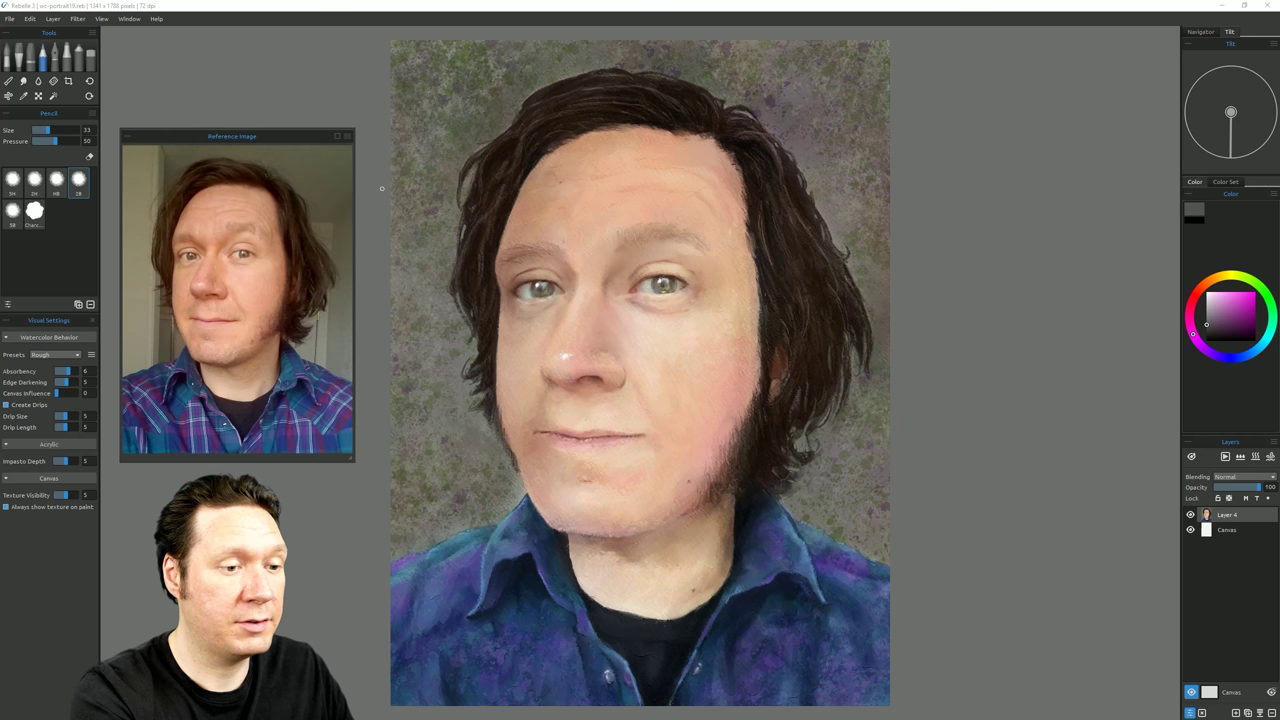
pyautogui.click(347, 136)
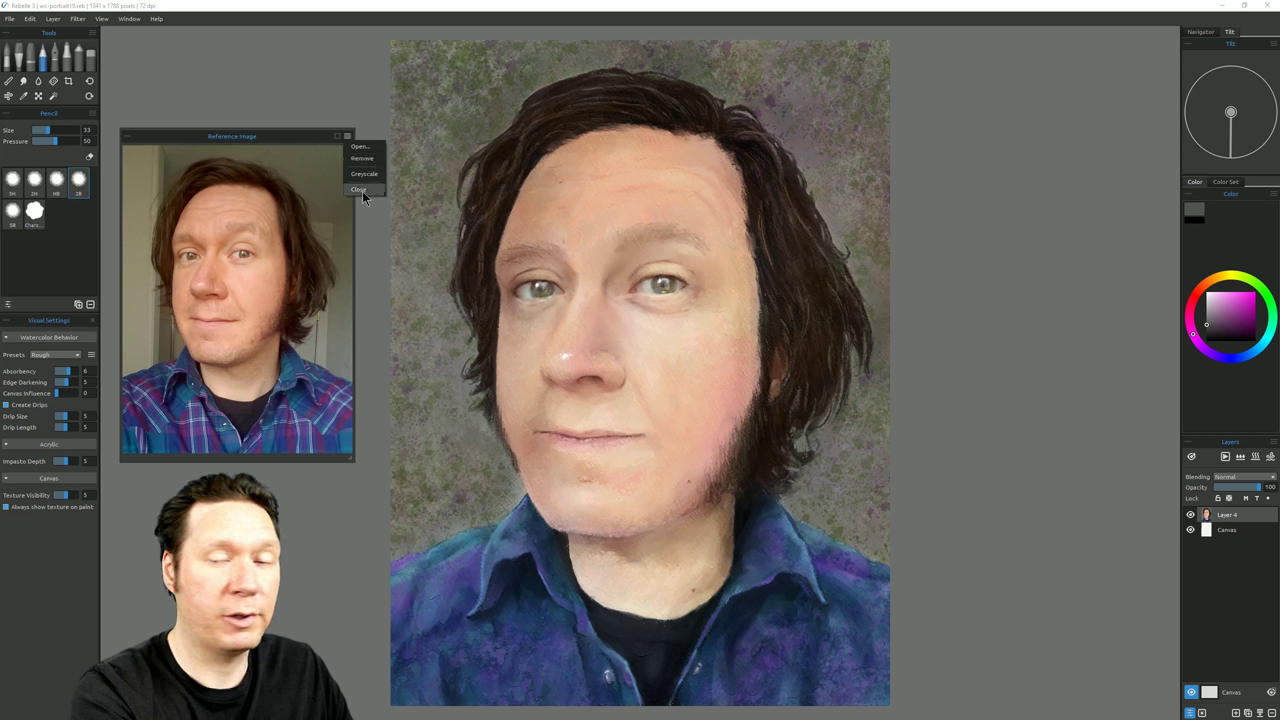
# Try the Reference Image panel on the second monitor and maximised to full screen, and restore its normal size beside the painting
pyautogui.click(284, 138)
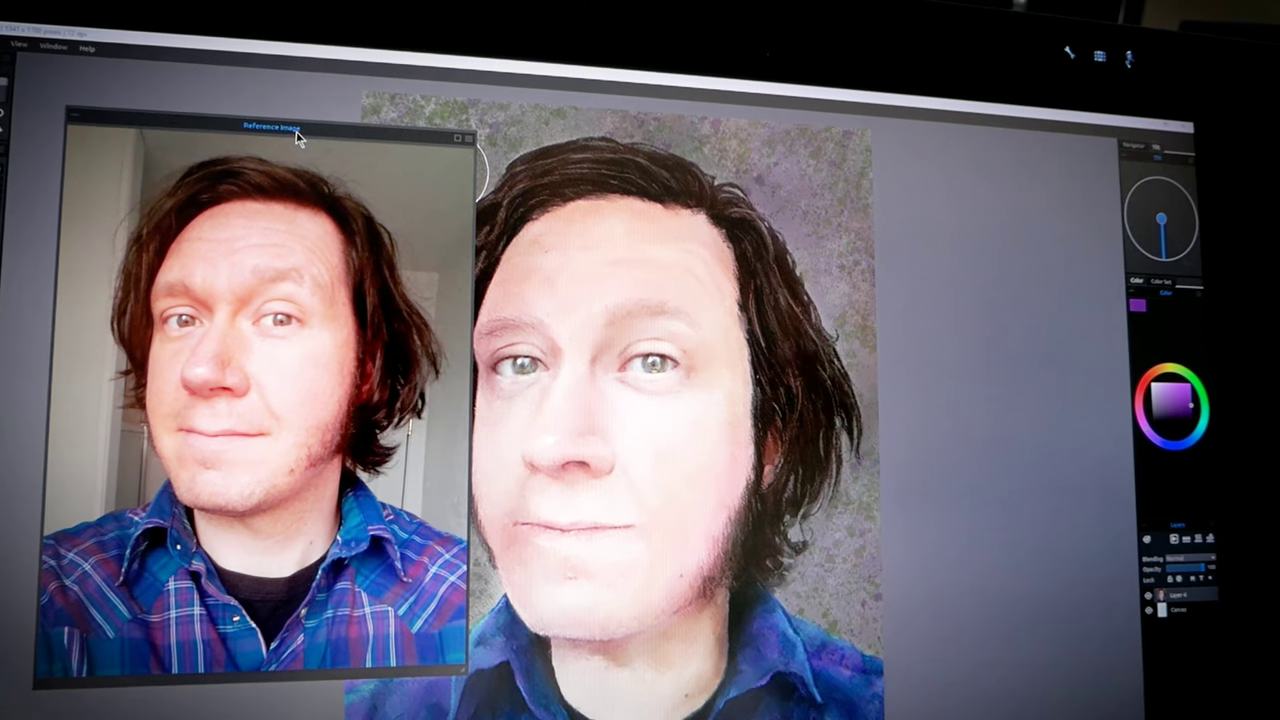
pyautogui.moveTo(283, 137); pyautogui.dragTo(1165, 145)
pyautogui.moveTo(1150, 225); pyautogui.dragTo(1275, 228)
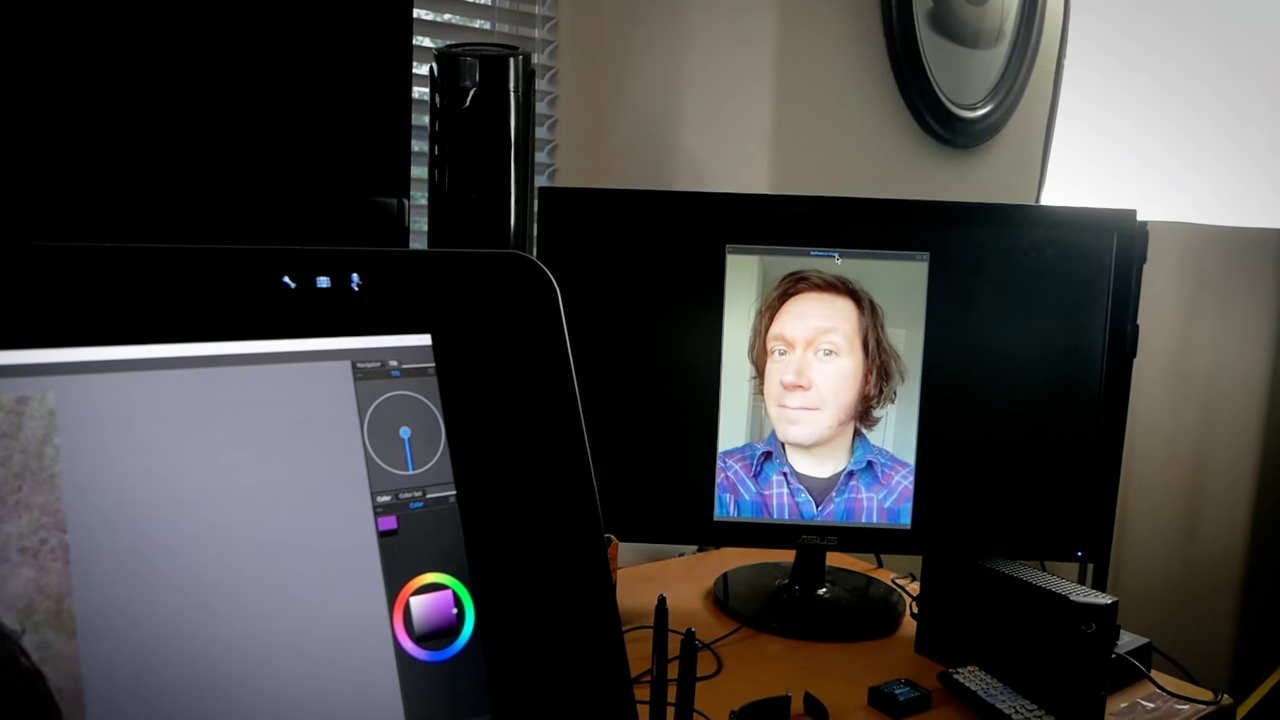
pyautogui.click(921, 266)
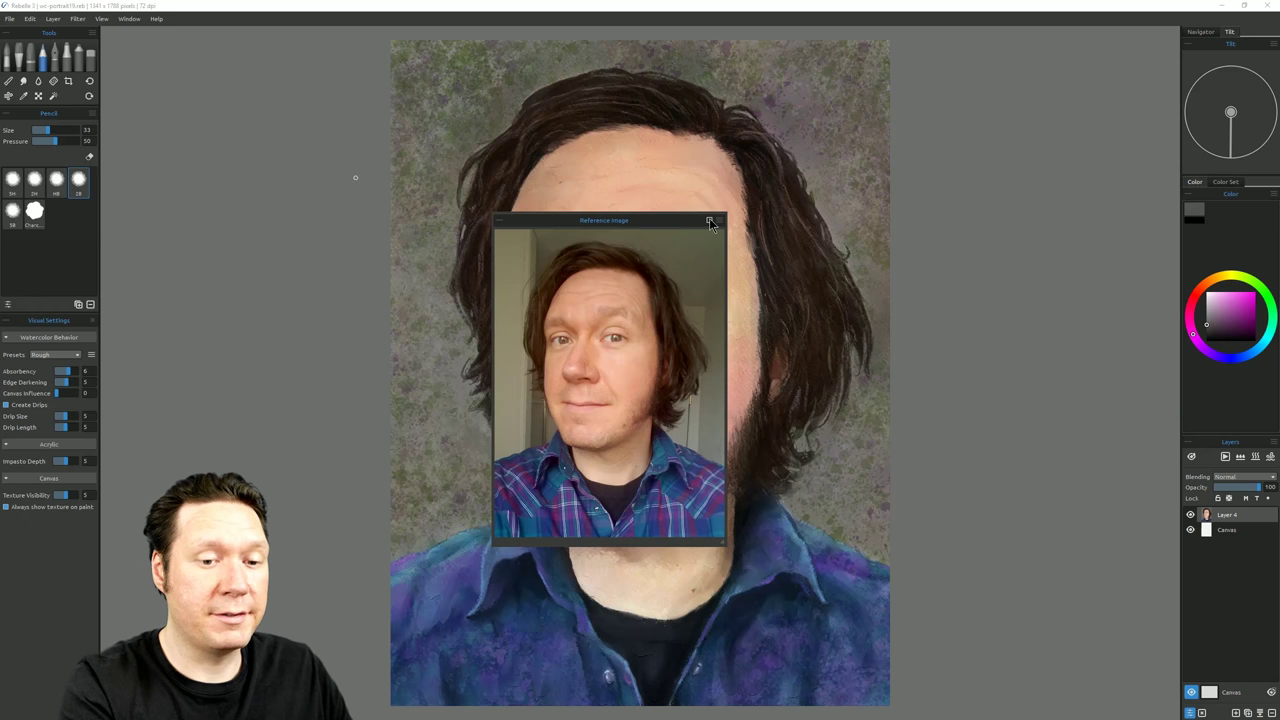
pyautogui.click(709, 220)
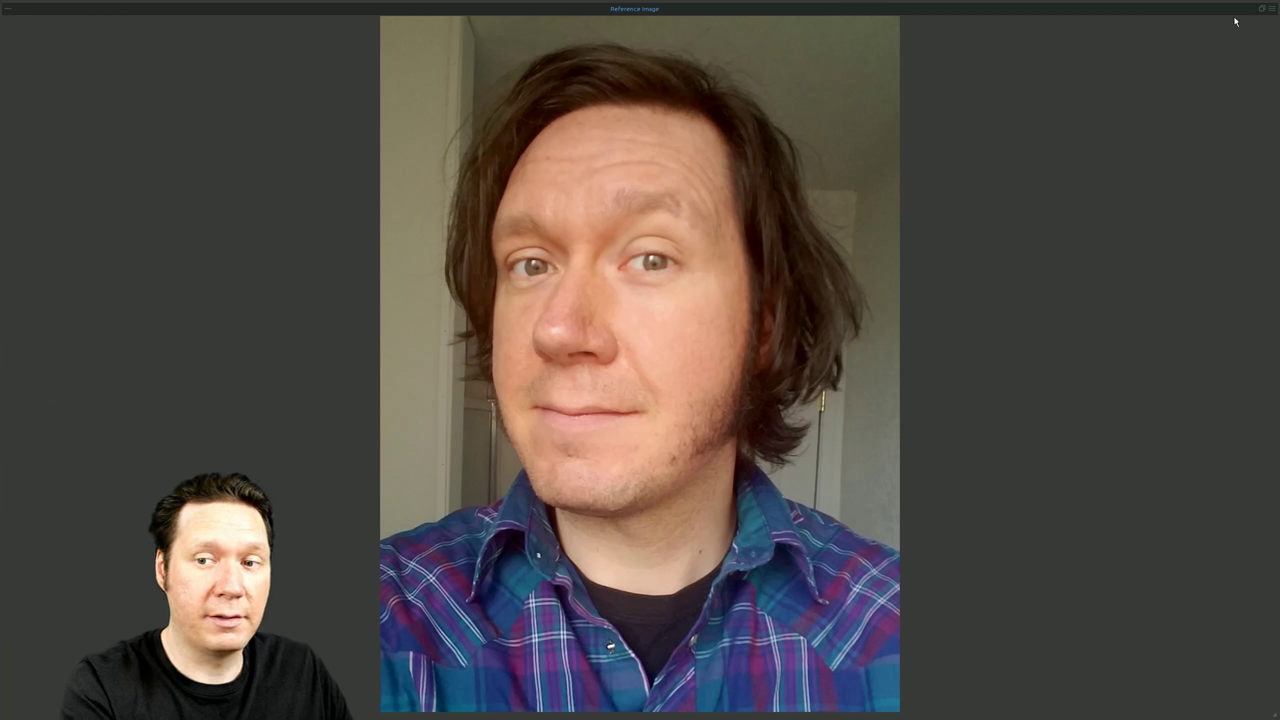
pyautogui.click(1264, 14)
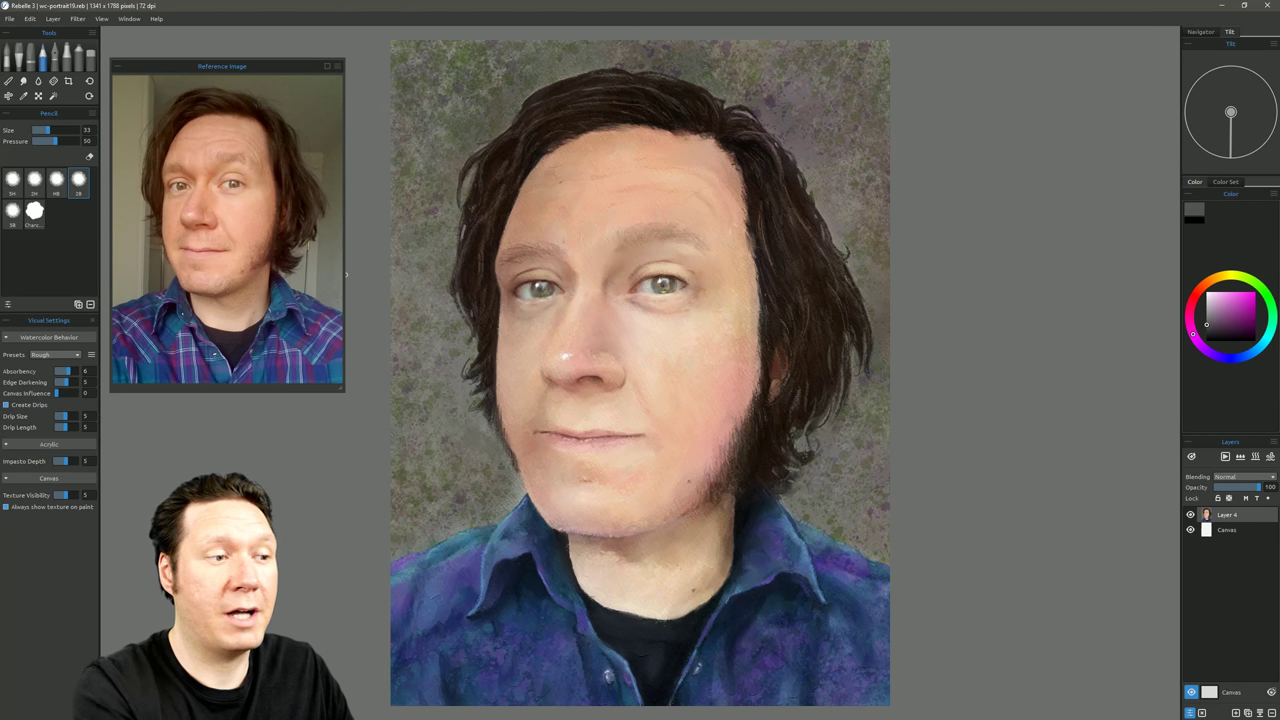
# Show the Preview panel, enlarge it and place it below the Reference Image panel
pyautogui.click(129, 19)
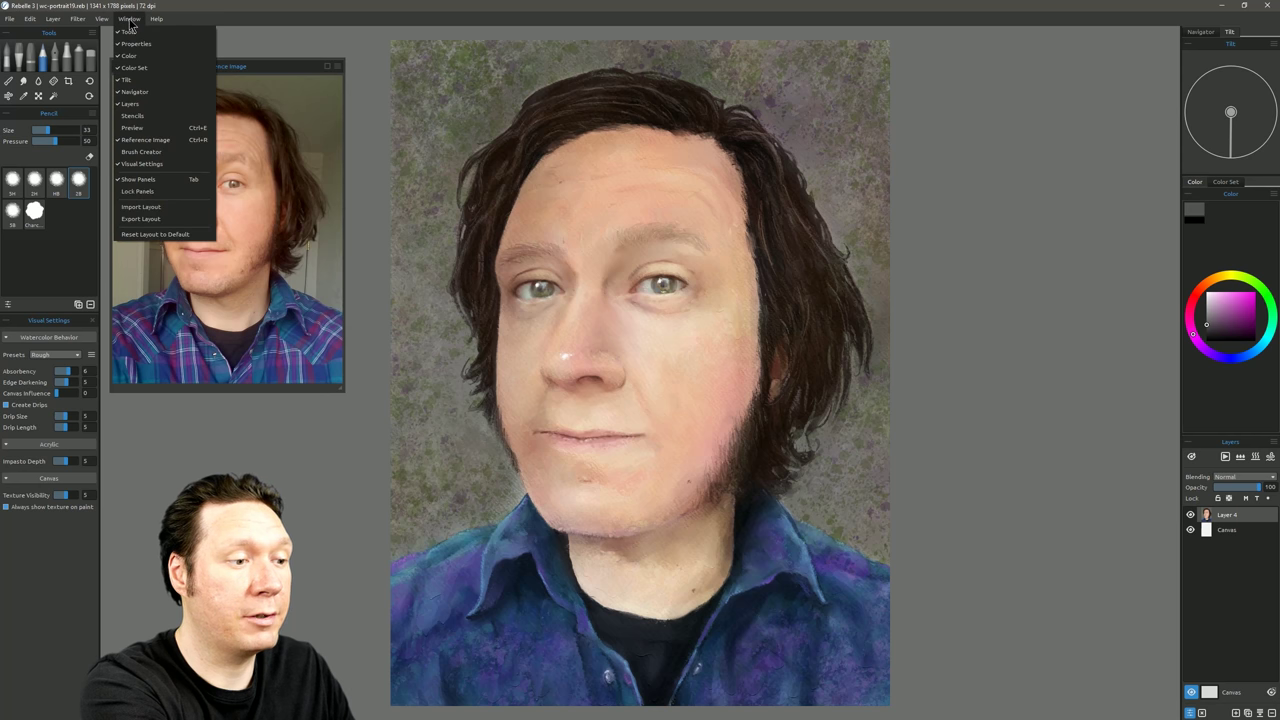
pyautogui.click(132, 127)
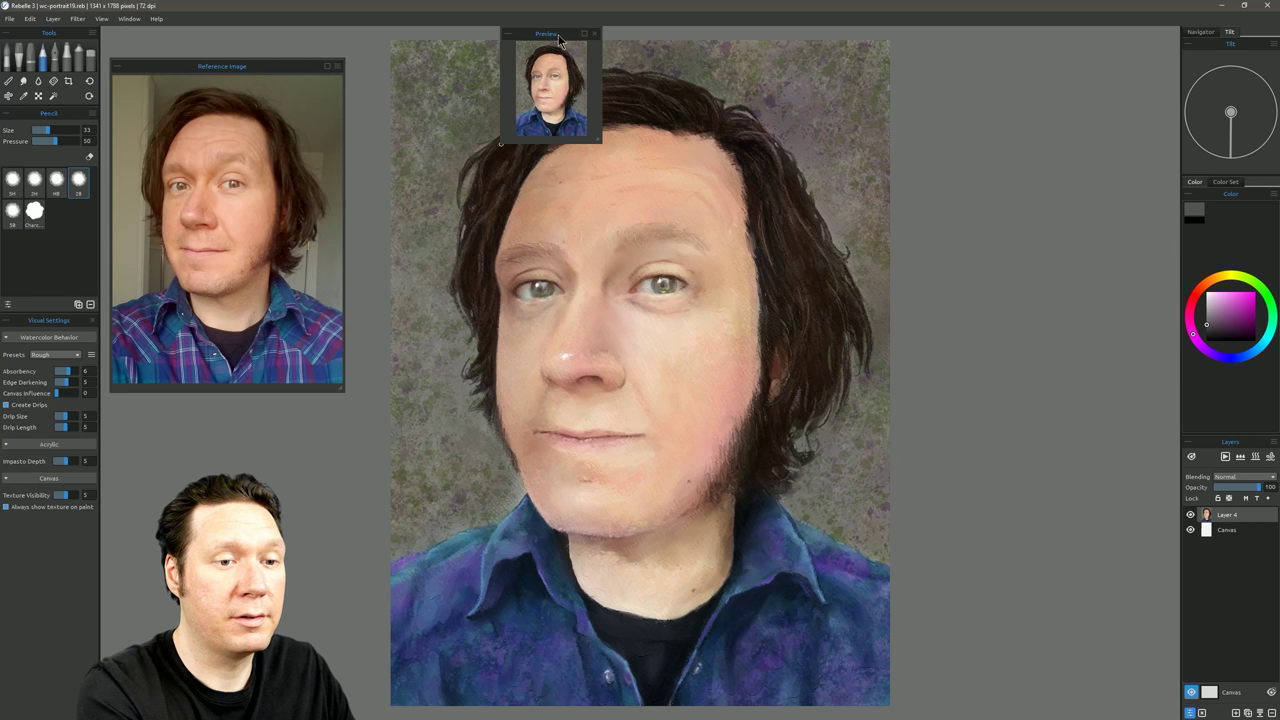
pyautogui.moveTo(559, 40); pyautogui.dragTo(209, 426)
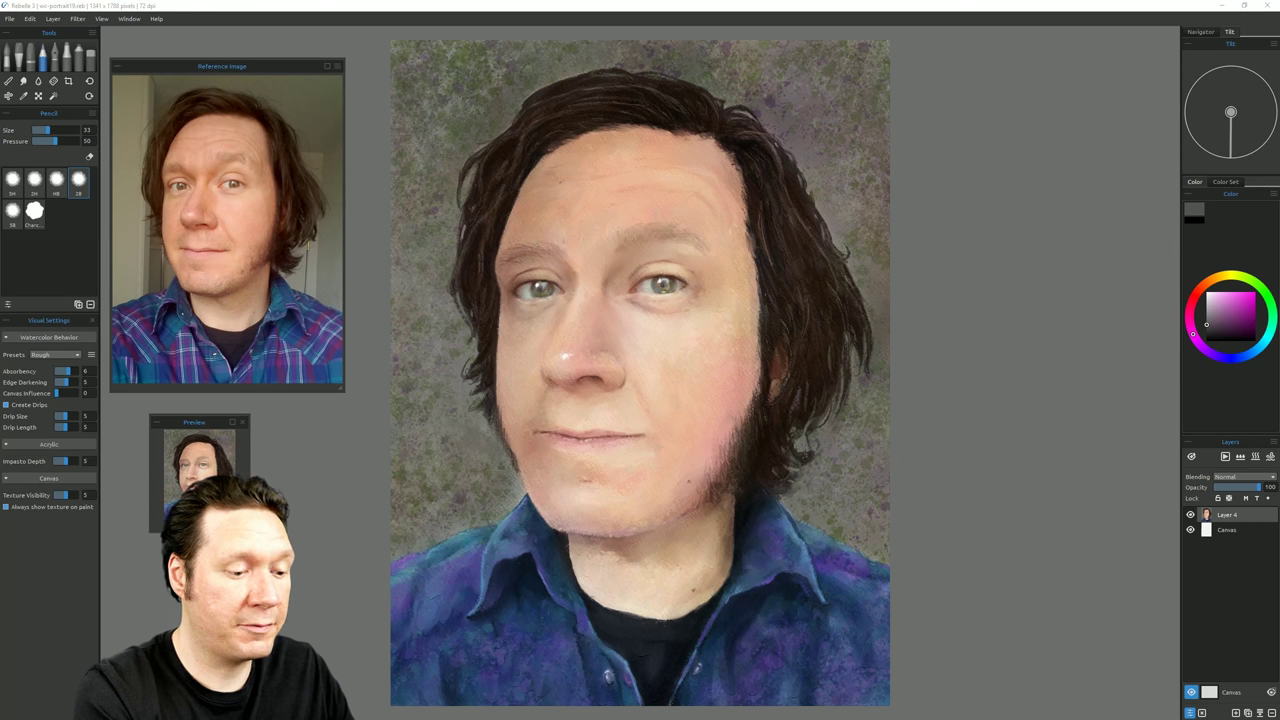
pyautogui.moveTo(249, 531); pyautogui.dragTo(257, 562)
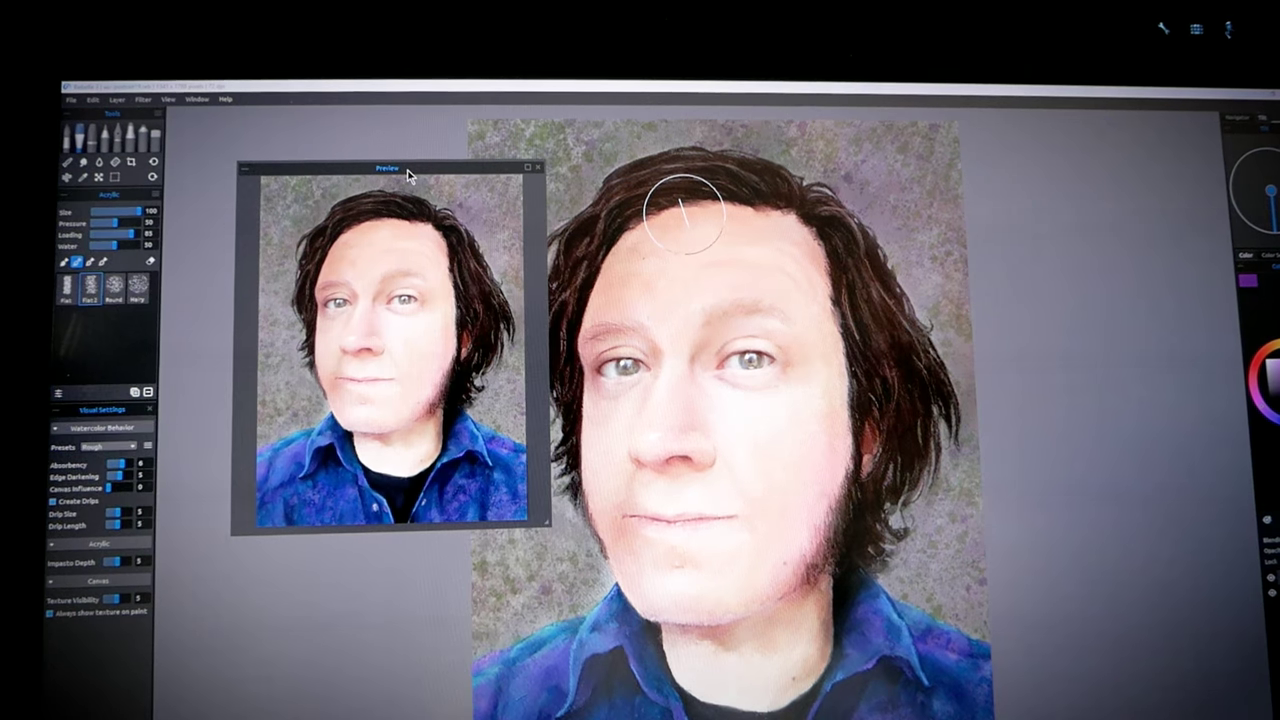
pyautogui.moveTo(334, 95); pyautogui.dragTo(533, 119)
pyautogui.moveTo(445, 230); pyautogui.dragTo(955, 205)
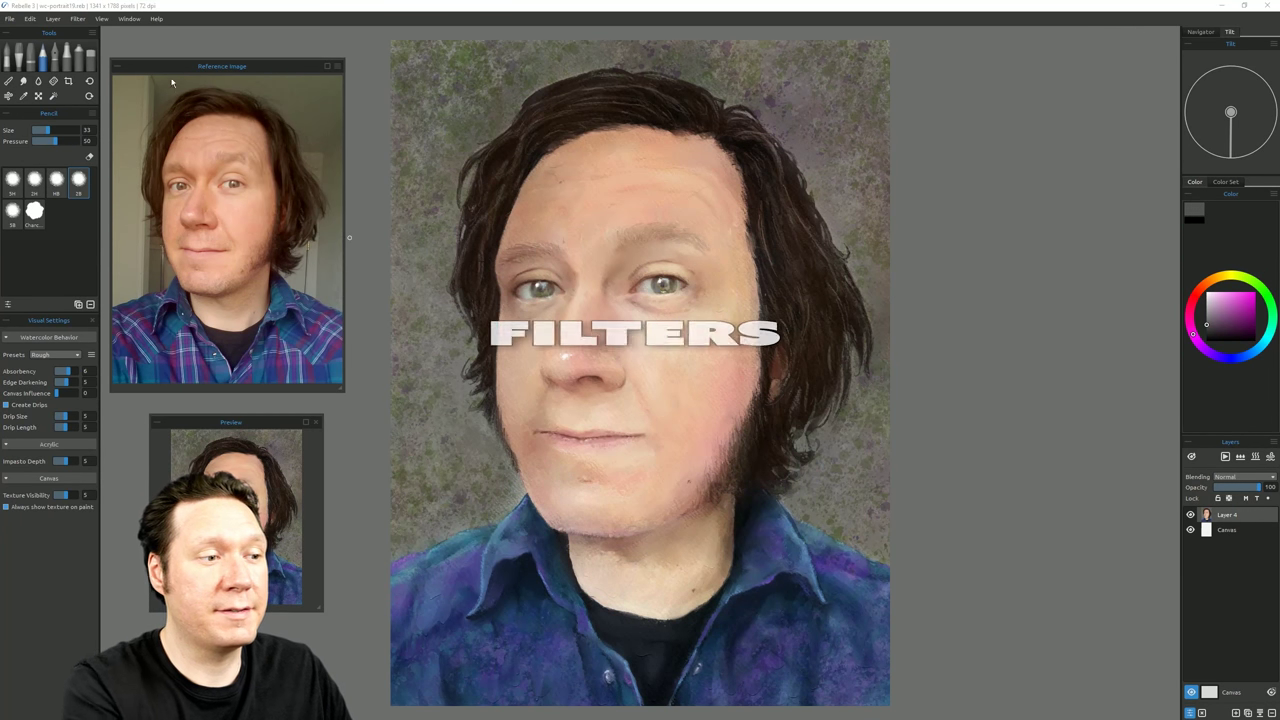
# Try the Brightness/Contrast filter on the portrait with brightness 34 and contrast 55, and discard it
pyautogui.click(130, 18)
pyautogui.moveTo(133, 18)
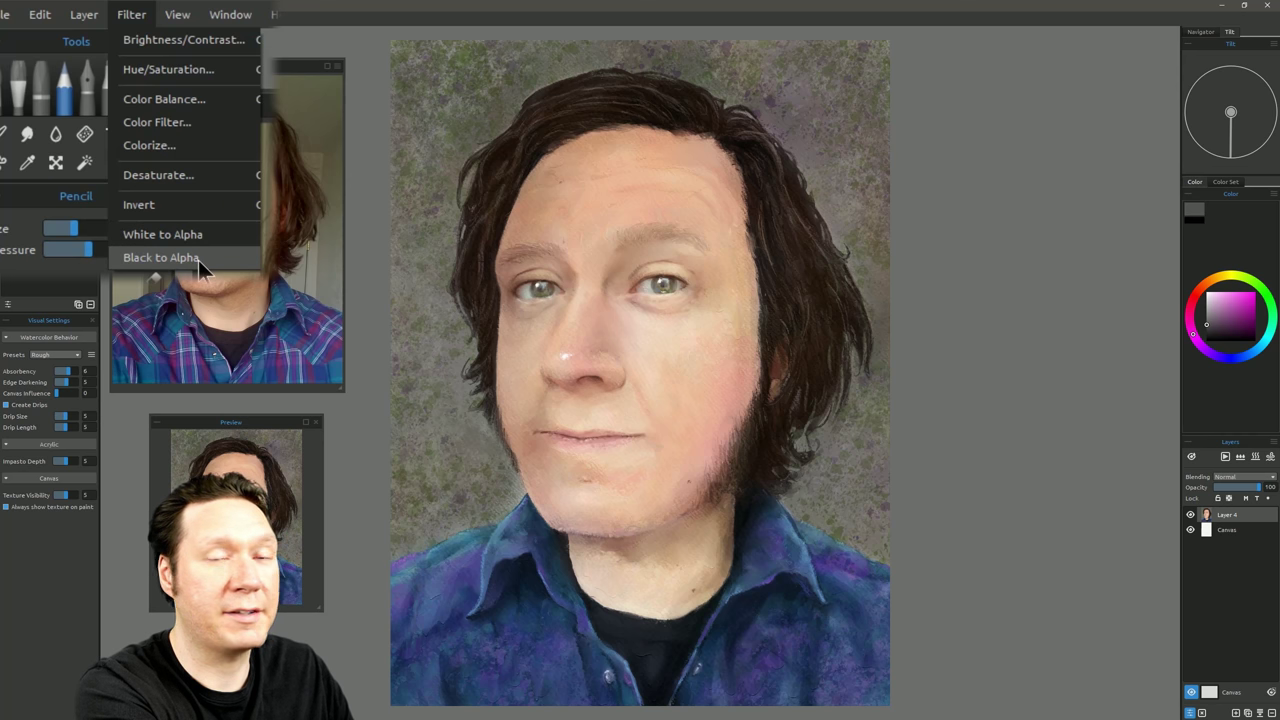
pyautogui.click(194, 40)
pyautogui.moveTo(650, 348)
pyautogui.mouseDown()
pyautogui.moveTo(677, 351)
pyautogui.moveTo(625, 355)
pyautogui.moveTo(670, 350)
pyautogui.moveTo(674, 363)
pyautogui.mouseUp()
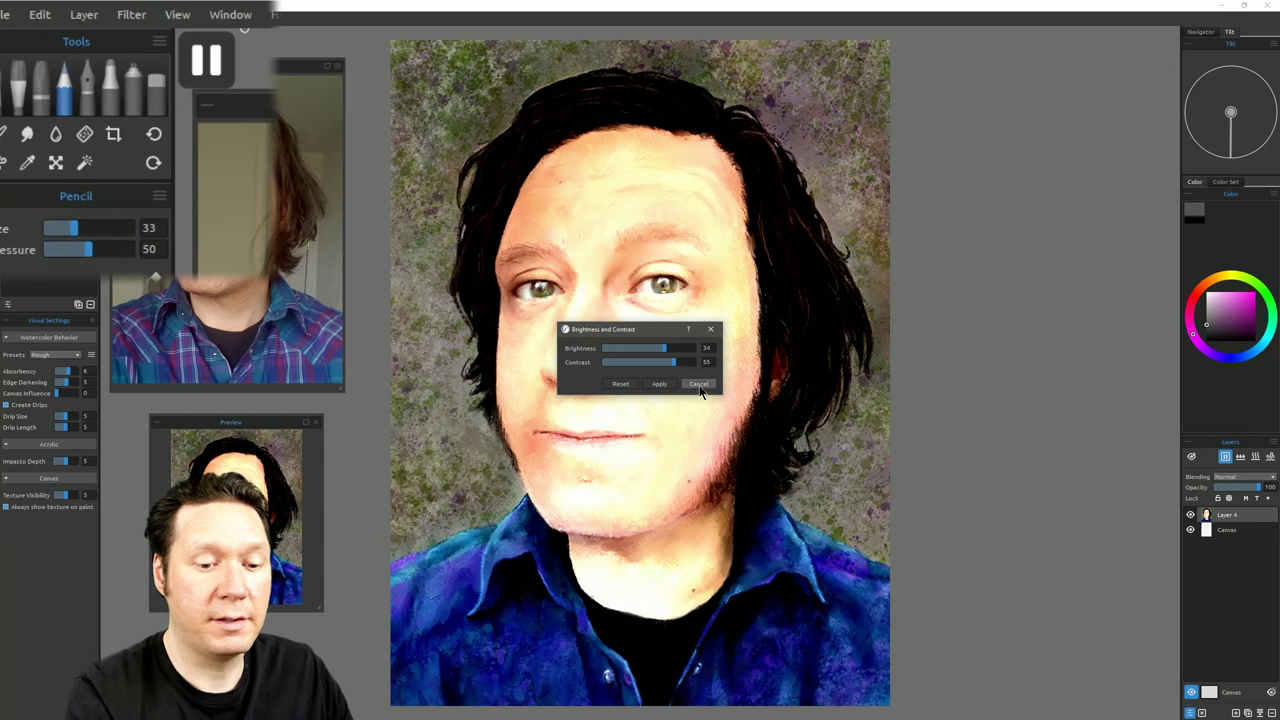
pyautogui.click(698, 384)
# Try the Hue/Saturation filter with hue 13, saturation 34 and lightness -10, and discard it
pyautogui.click(131, 14)
pyautogui.click(180, 70)
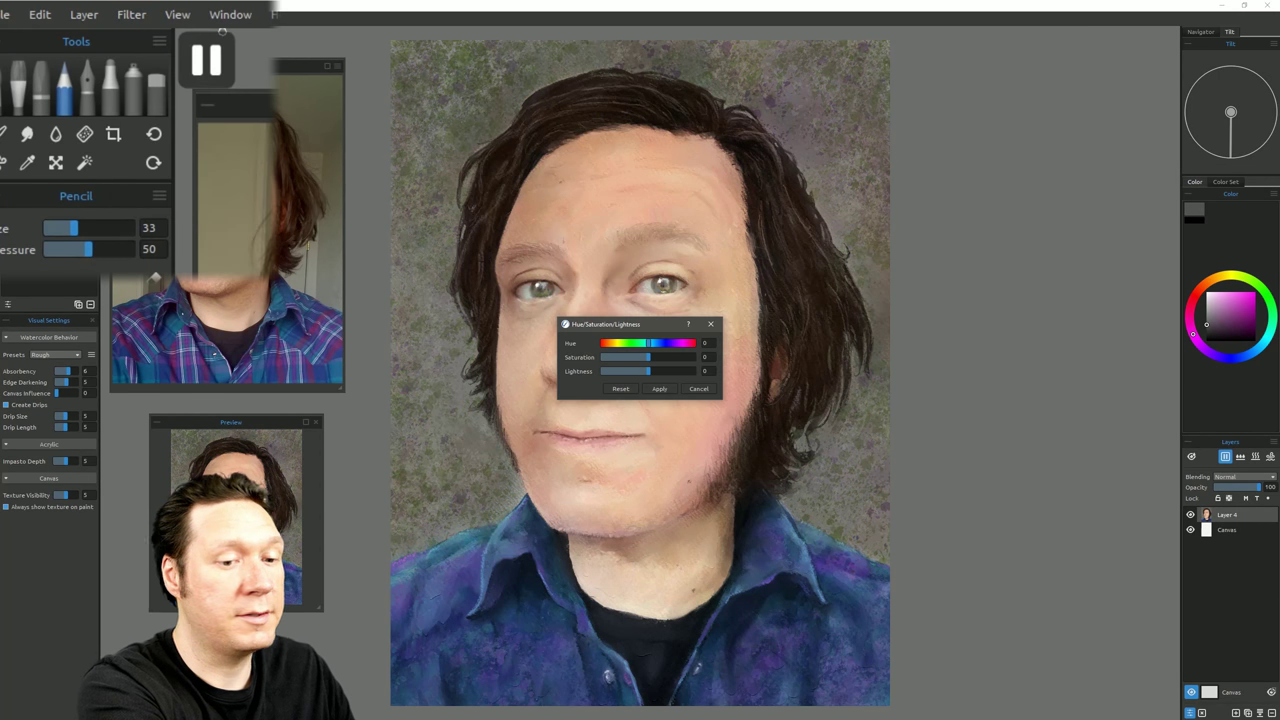
pyautogui.click(657, 344)
pyautogui.moveTo(657, 344); pyautogui.dragTo(668, 344)
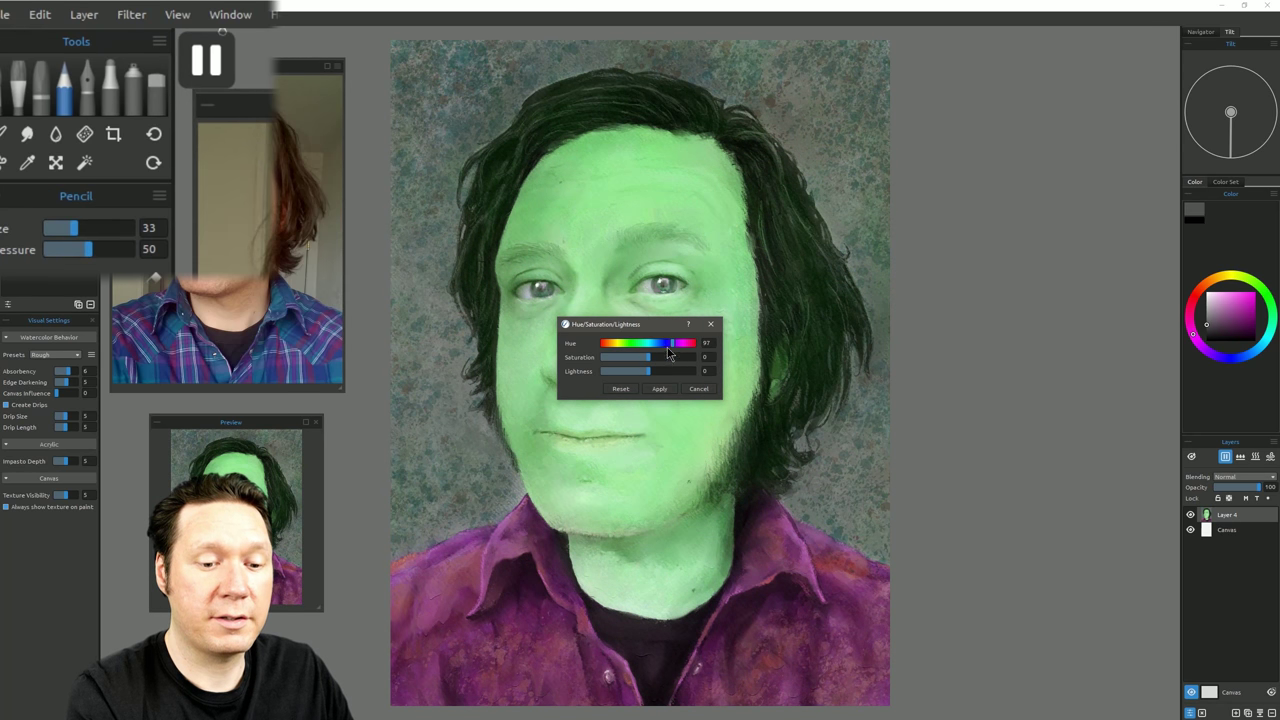
pyautogui.moveTo(668, 352)
pyautogui.mouseDown()
pyautogui.moveTo(649, 346)
pyautogui.moveTo(675, 357)
pyautogui.moveTo(642, 372)
pyautogui.mouseUp()
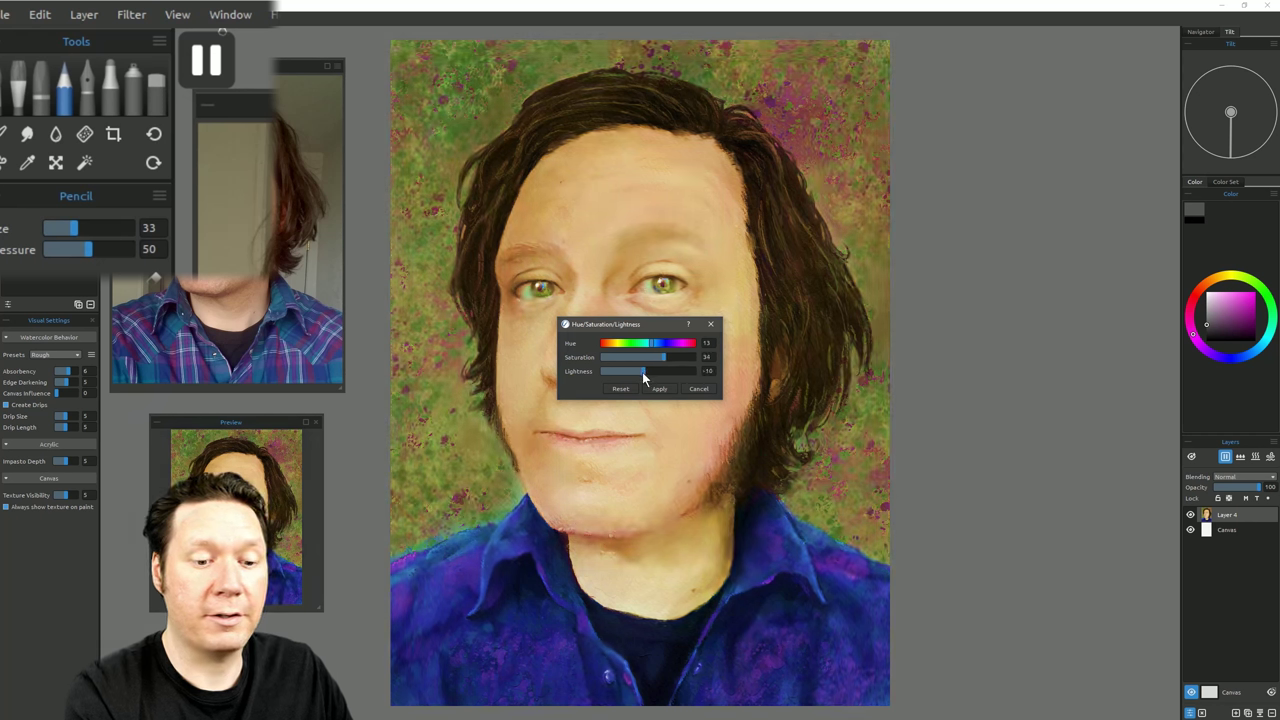
pyautogui.click(698, 389)
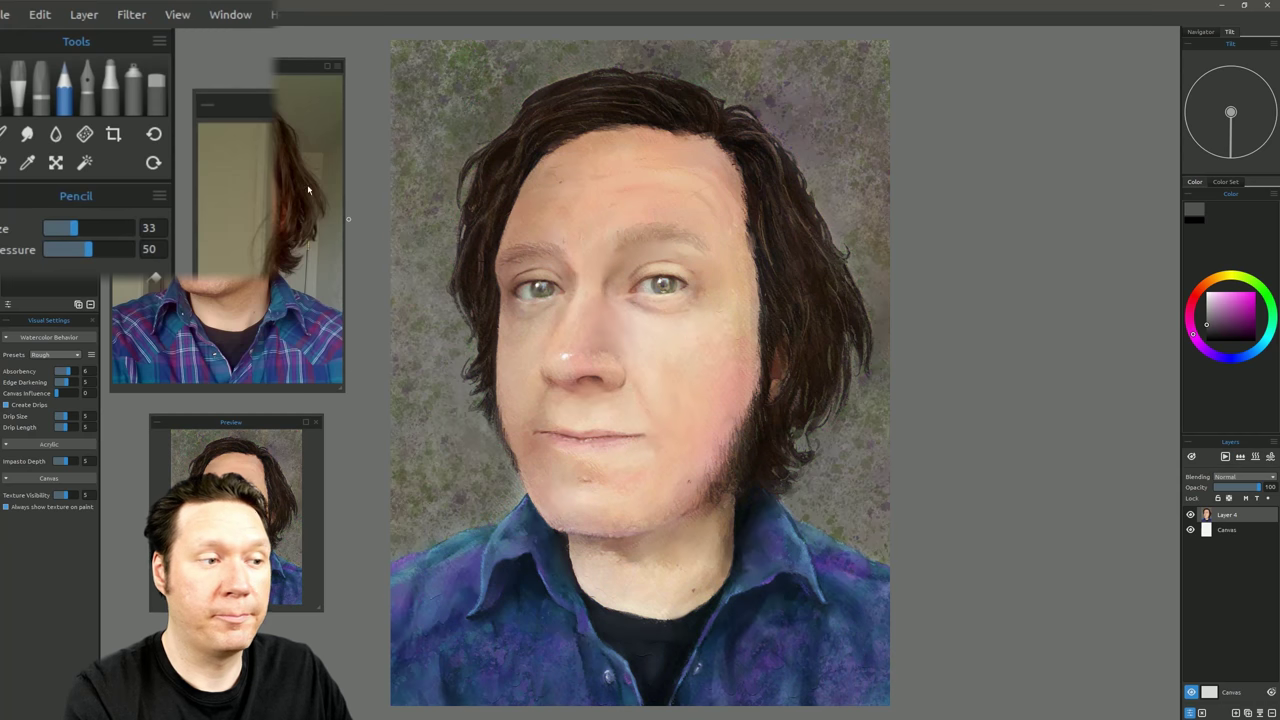
# Try the Color Balance filter on the midtones with red 36, green 31 and blue 62, and discard it
pyautogui.click(131, 14)
pyautogui.click(200, 100)
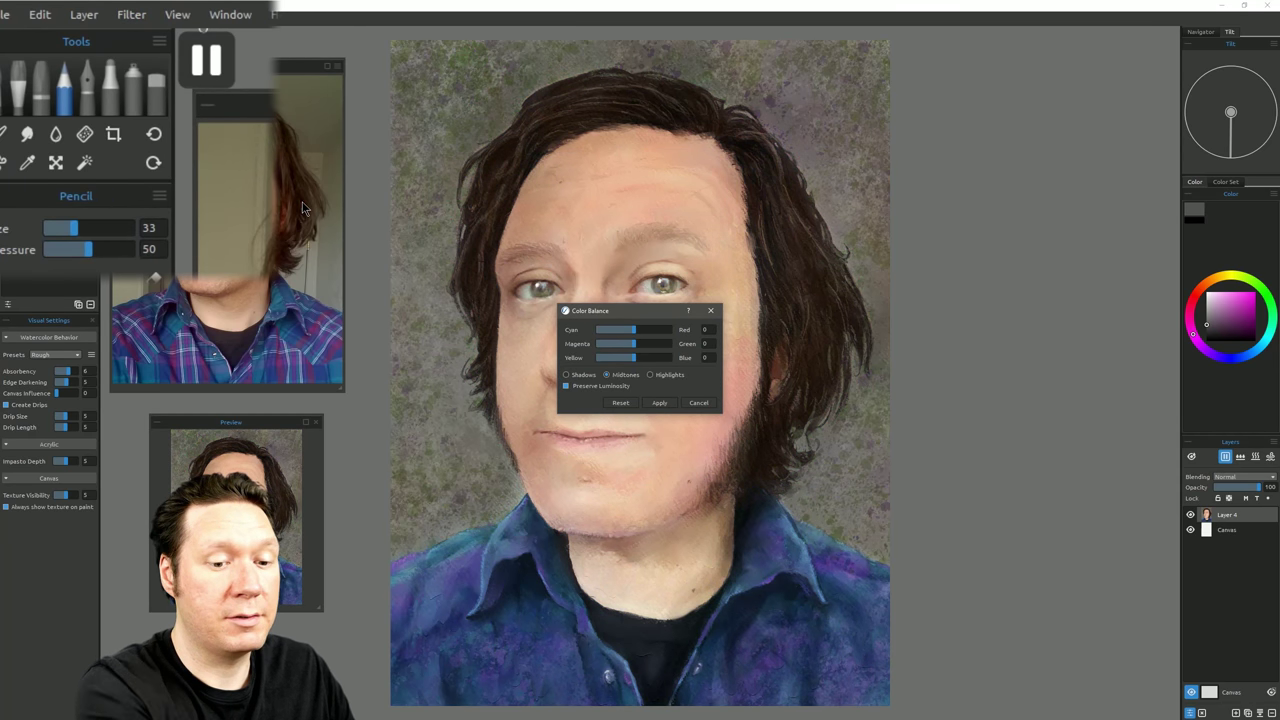
pyautogui.moveTo(633, 329)
pyautogui.mouseDown()
pyautogui.moveTo(646, 329)
pyautogui.moveTo(655, 358)
pyautogui.mouseUp()
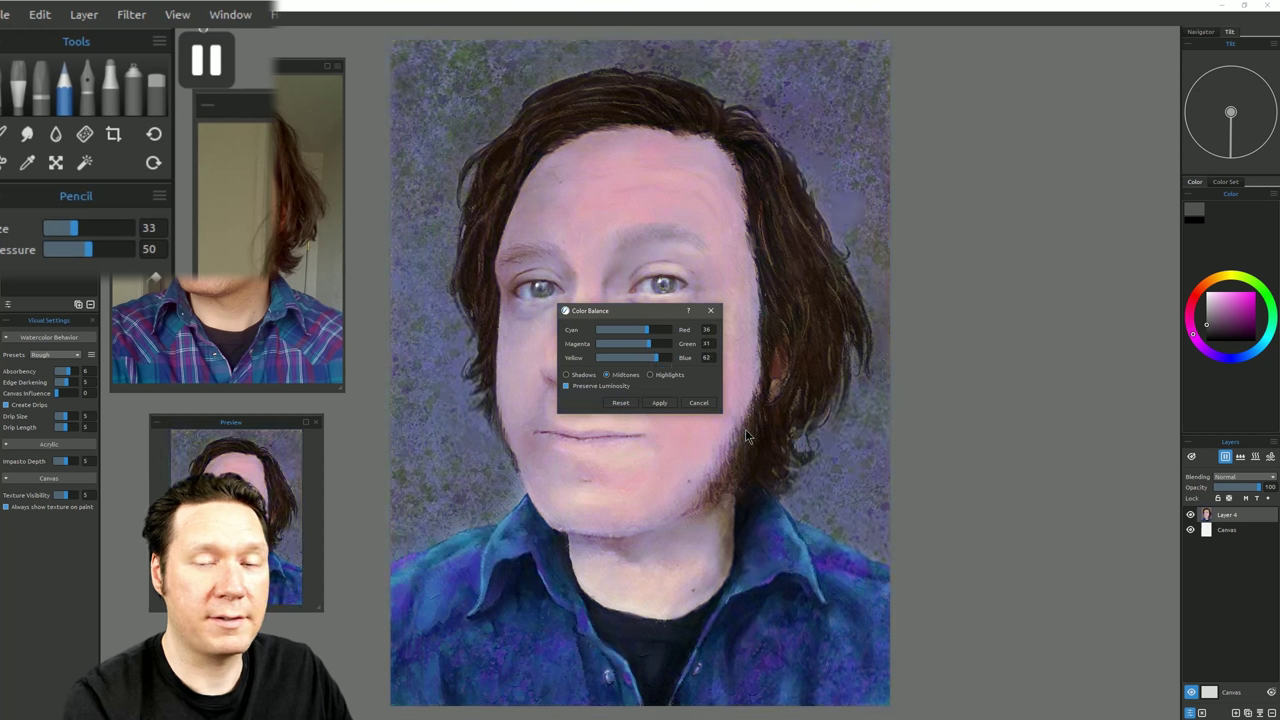
pyautogui.click(697, 403)
# Try the Color Filter on the portrait in red with the strength raised to 98
pyautogui.click(131, 14)
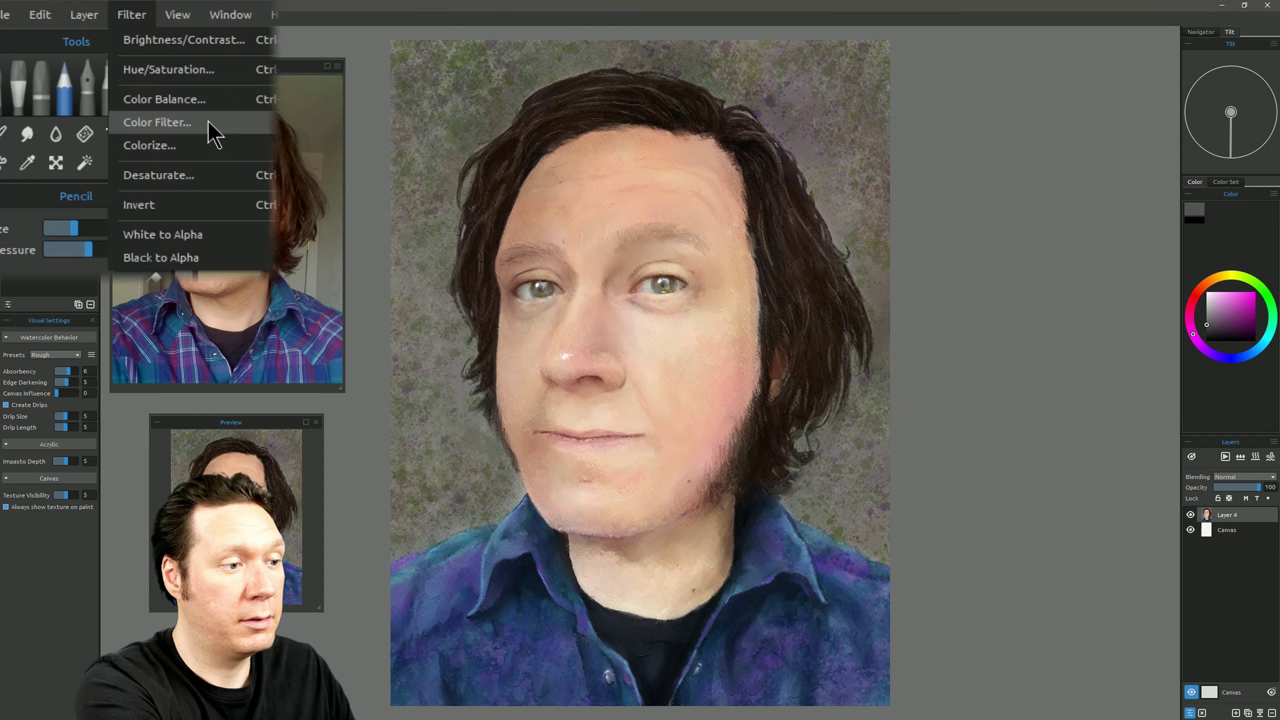
pyautogui.click(208, 121)
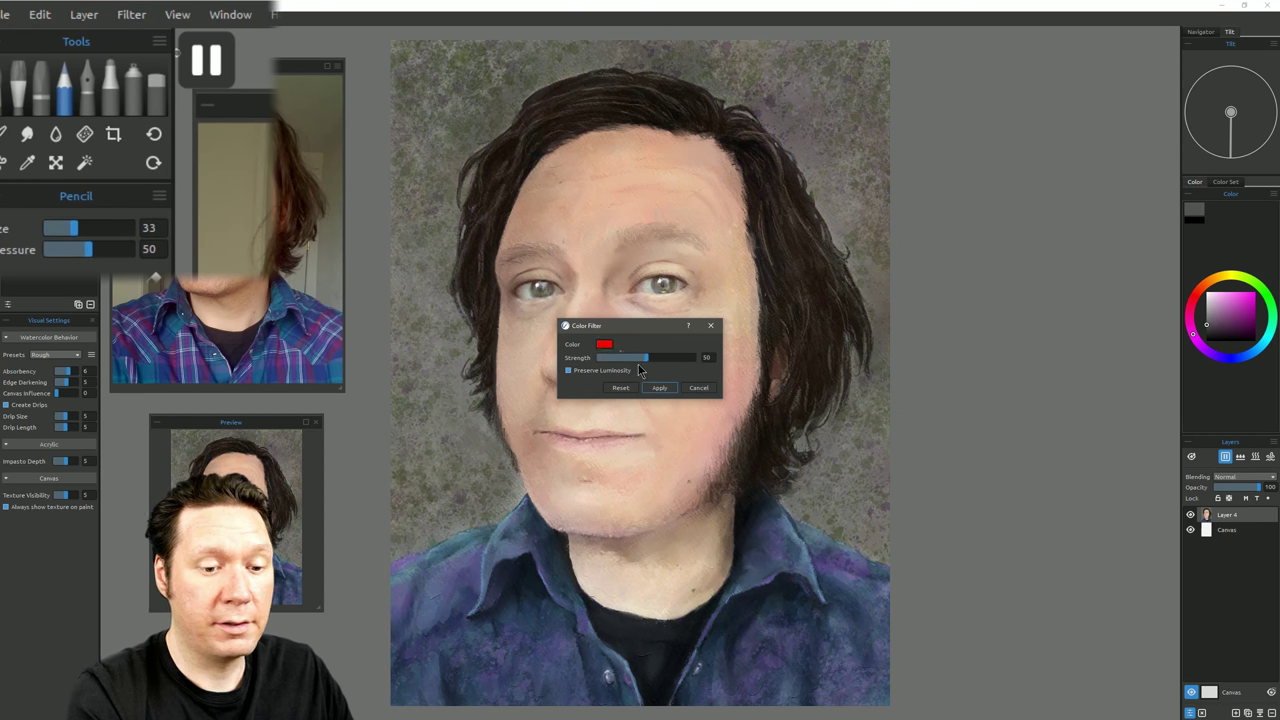
pyautogui.moveTo(640, 366); pyautogui.dragTo(688, 362)
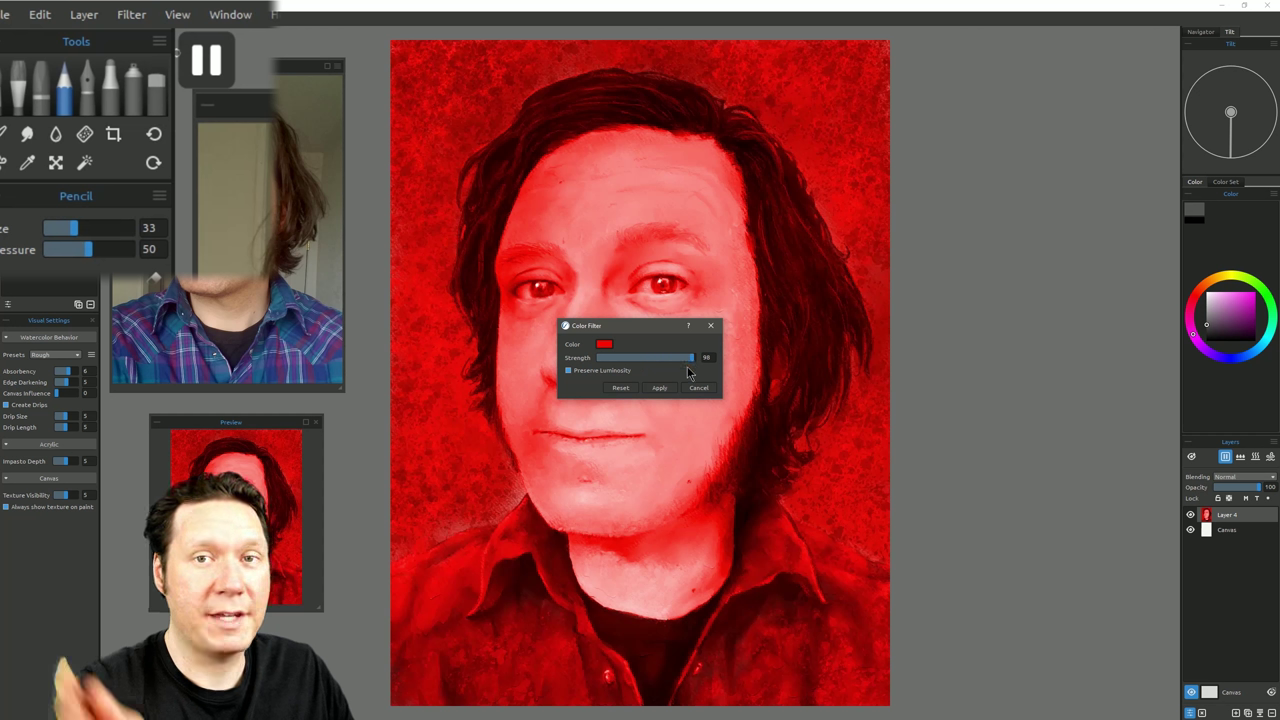
# Change the Color Filter's colour to green, compare it with Preserve Luminosity off and on, and discard the filter
pyautogui.click(604, 344)
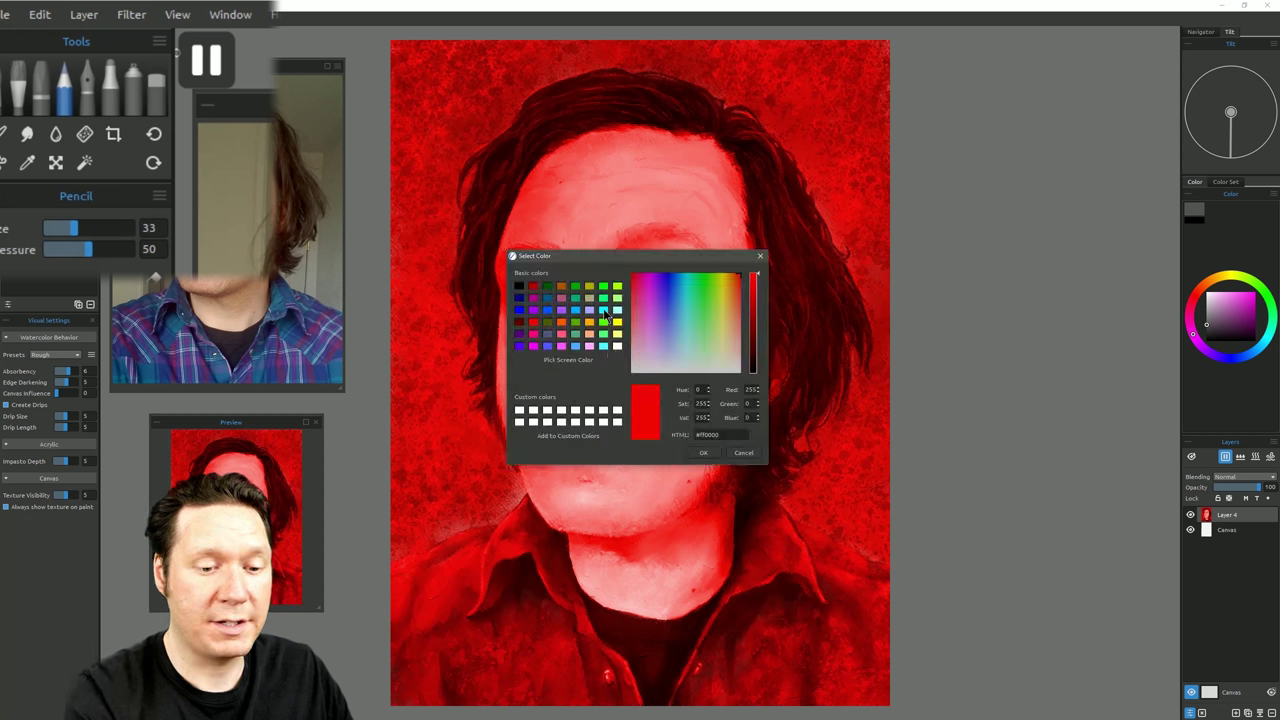
pyautogui.click(604, 311)
pyautogui.click(703, 452)
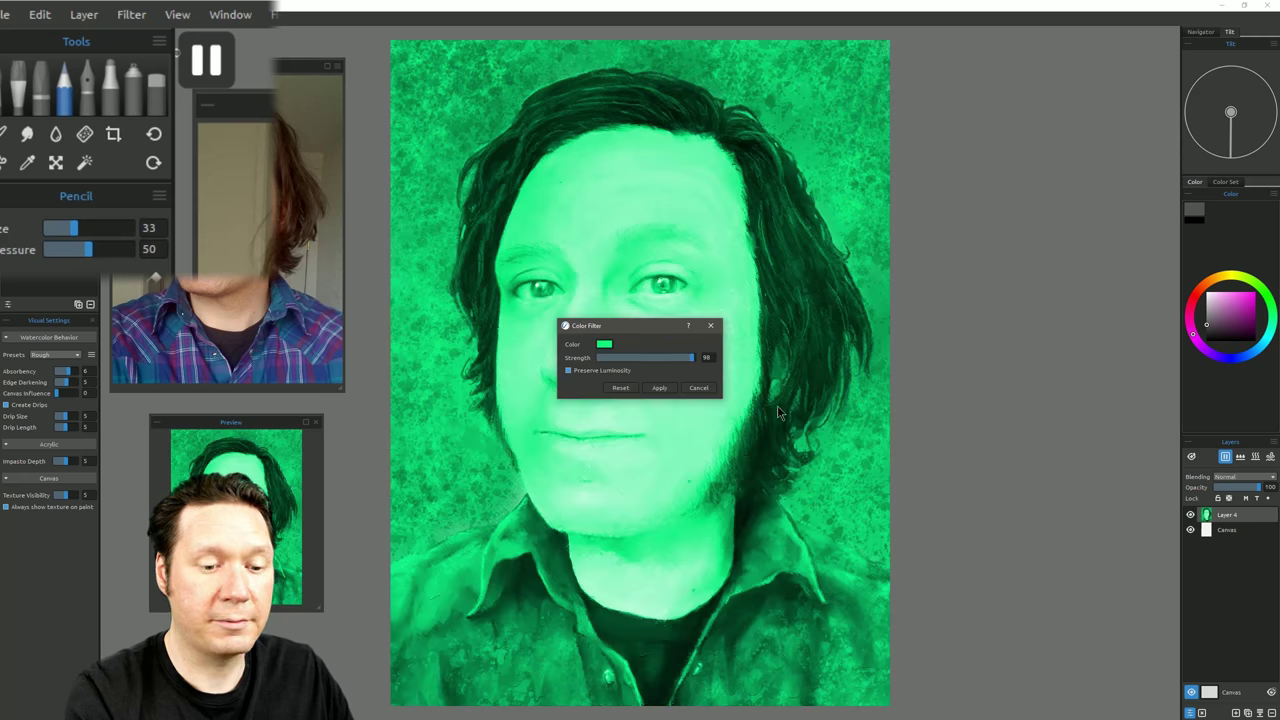
pyautogui.click(568, 370)
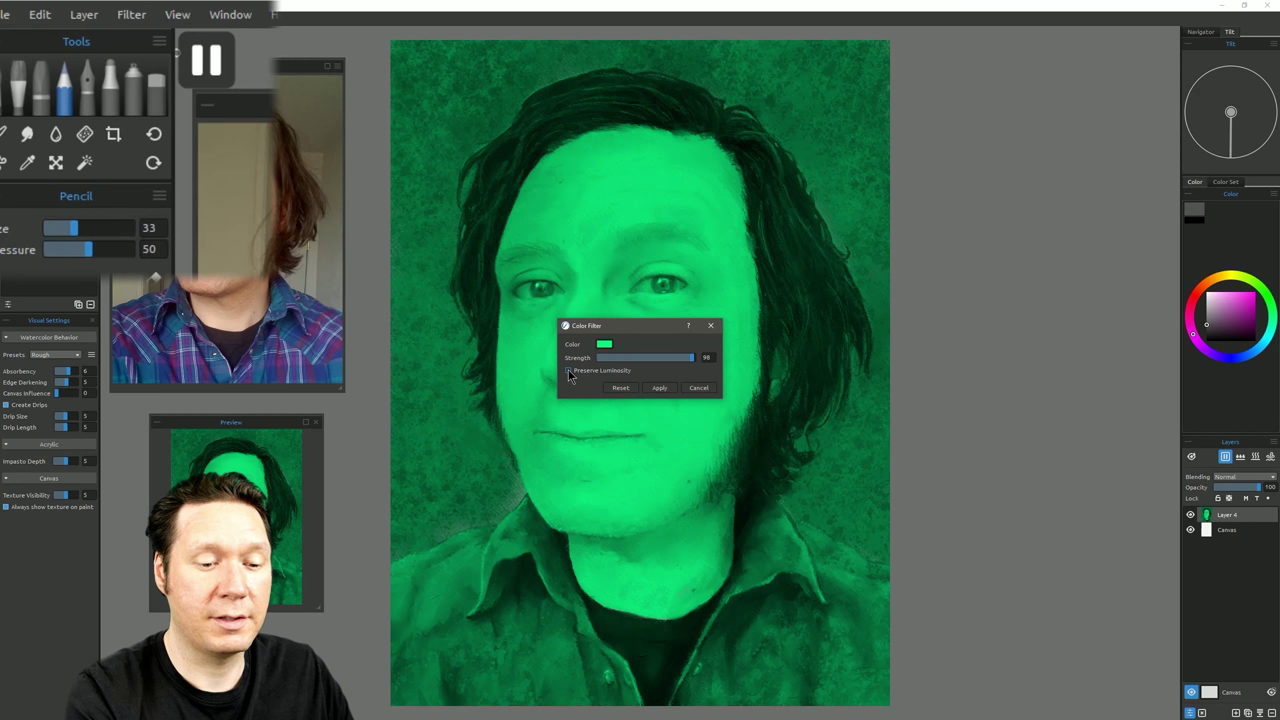
pyautogui.click(568, 371)
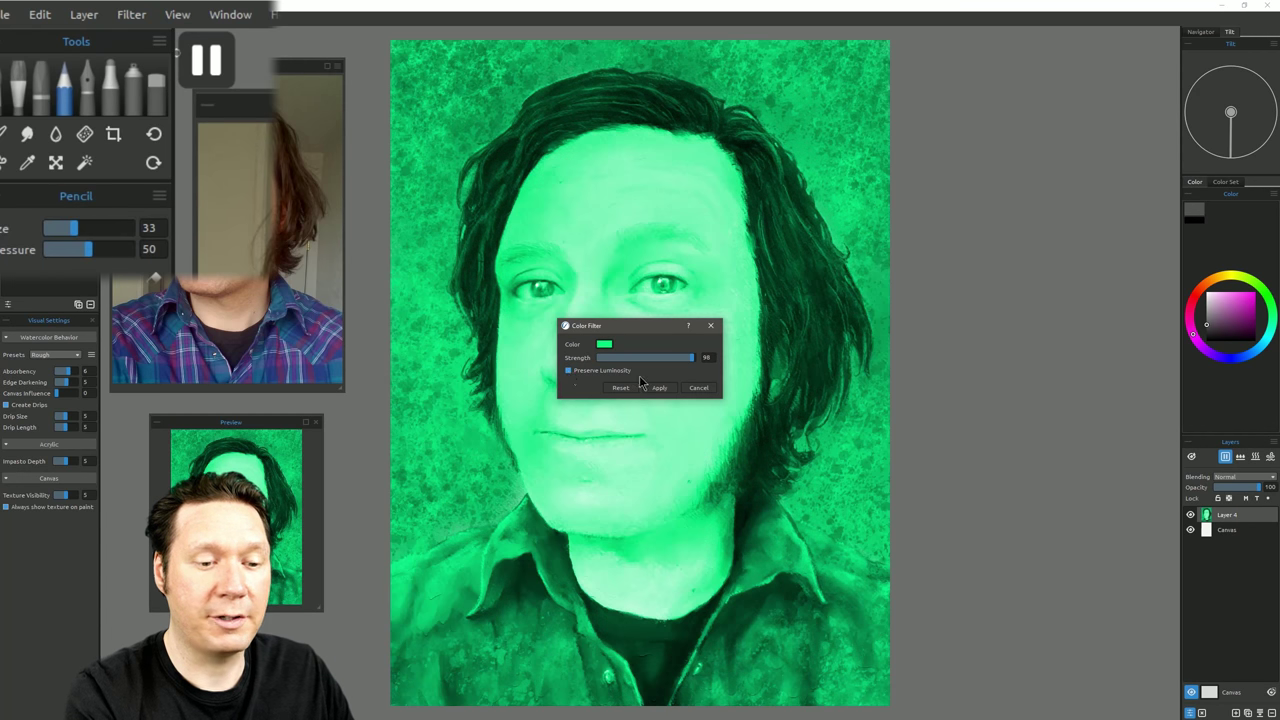
pyautogui.click(698, 387)
# Try the Colorize filter with hue 30, low saturation and strength 100 for a sepia tone, and discard it
pyautogui.click(131, 14)
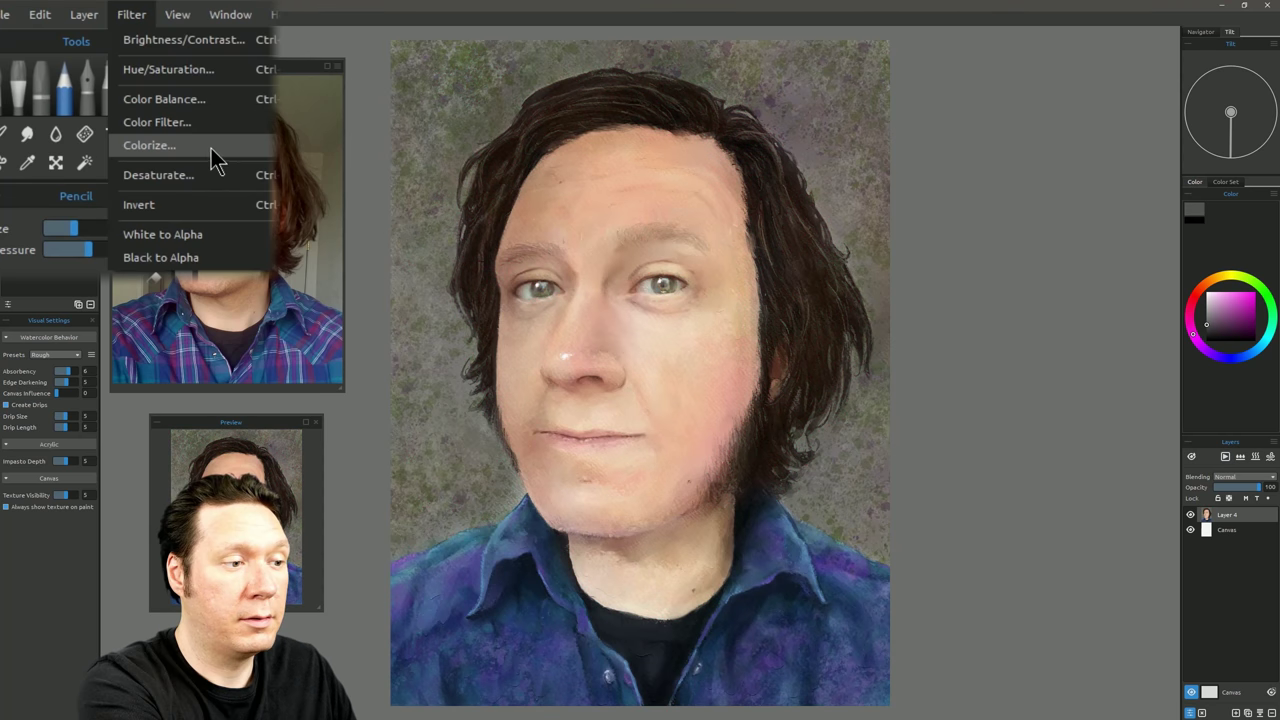
pyautogui.click(209, 157)
pyautogui.moveTo(652, 342)
pyautogui.mouseDown()
pyautogui.moveTo(666, 340)
pyautogui.moveTo(609, 345)
pyautogui.moveTo(615, 355)
pyautogui.mouseUp()
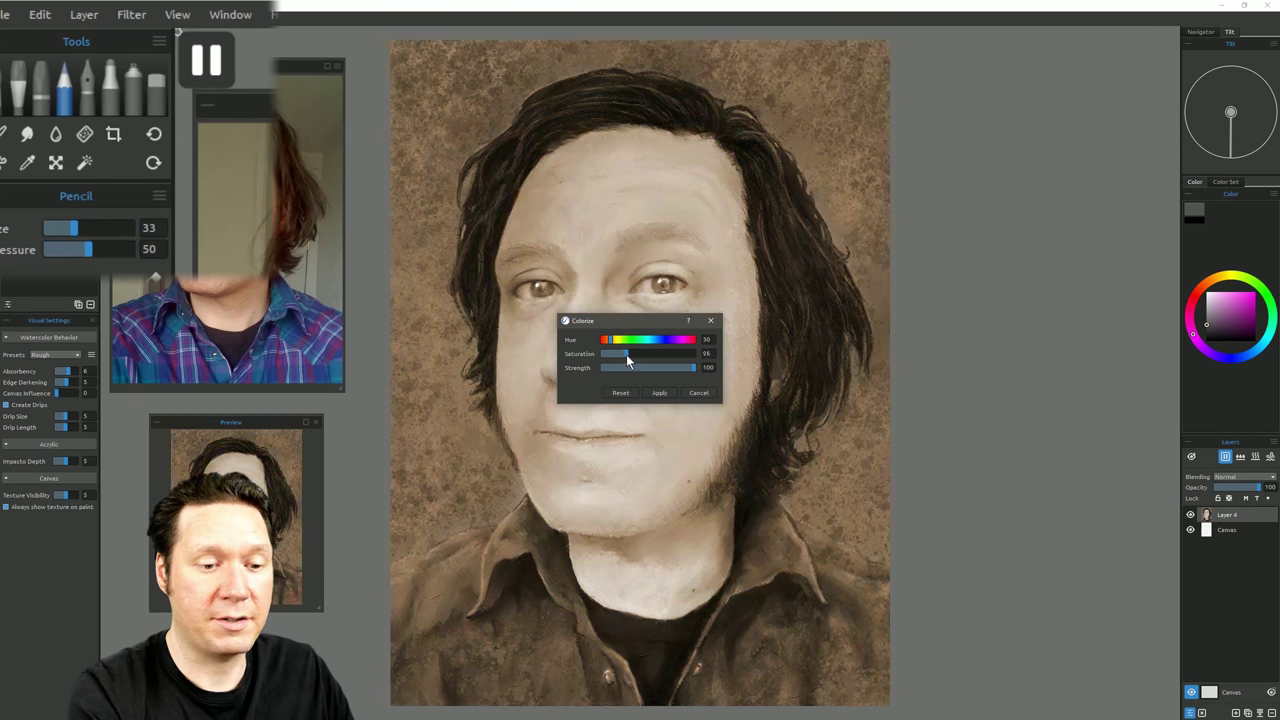
pyautogui.click(688, 393)
# Try the Desaturate filter on the portrait with red 61, green 61 and blue 60, and discard it
pyautogui.hotkey('ctrl', 'shift', 'u')
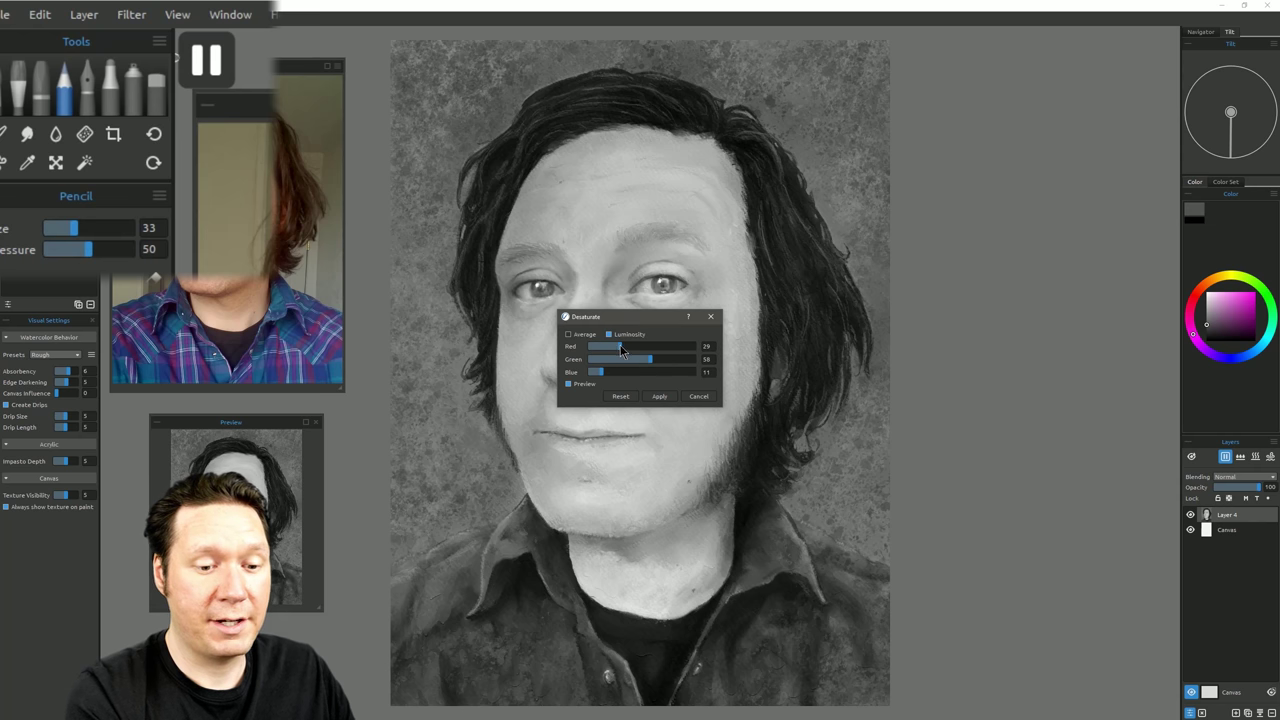
pyautogui.moveTo(606, 352)
pyautogui.mouseDown()
pyautogui.moveTo(675, 368)
pyautogui.moveTo(643, 359)
pyautogui.moveTo(650, 372)
pyautogui.mouseUp()
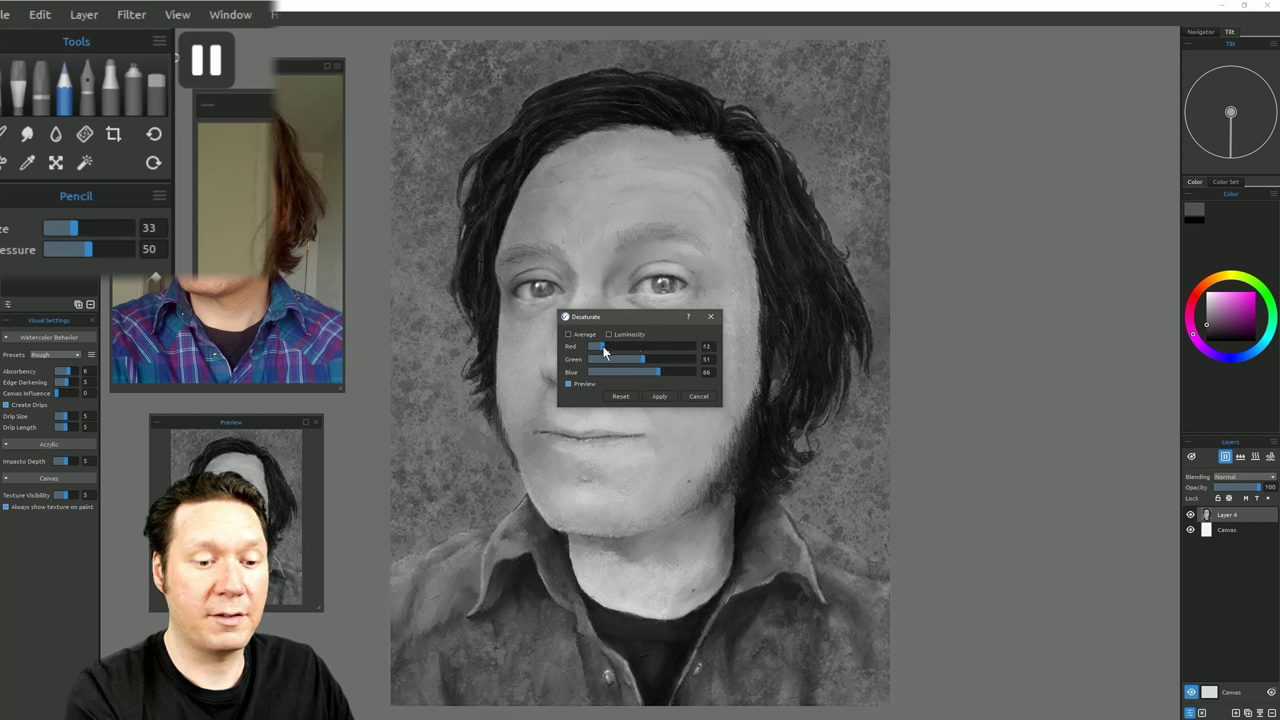
pyautogui.moveTo(603, 346); pyautogui.dragTo(645, 378)
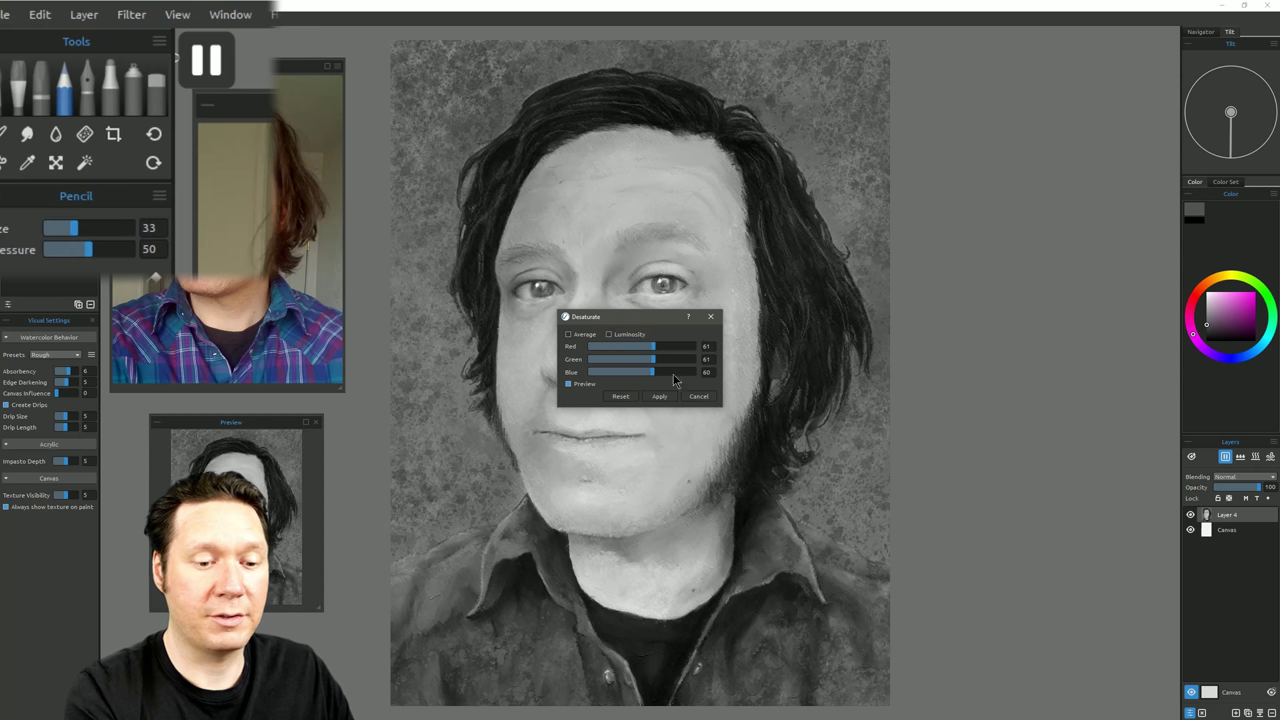
pyautogui.click(700, 397)
# Invert the portrait's colours
pyautogui.click(131, 14)
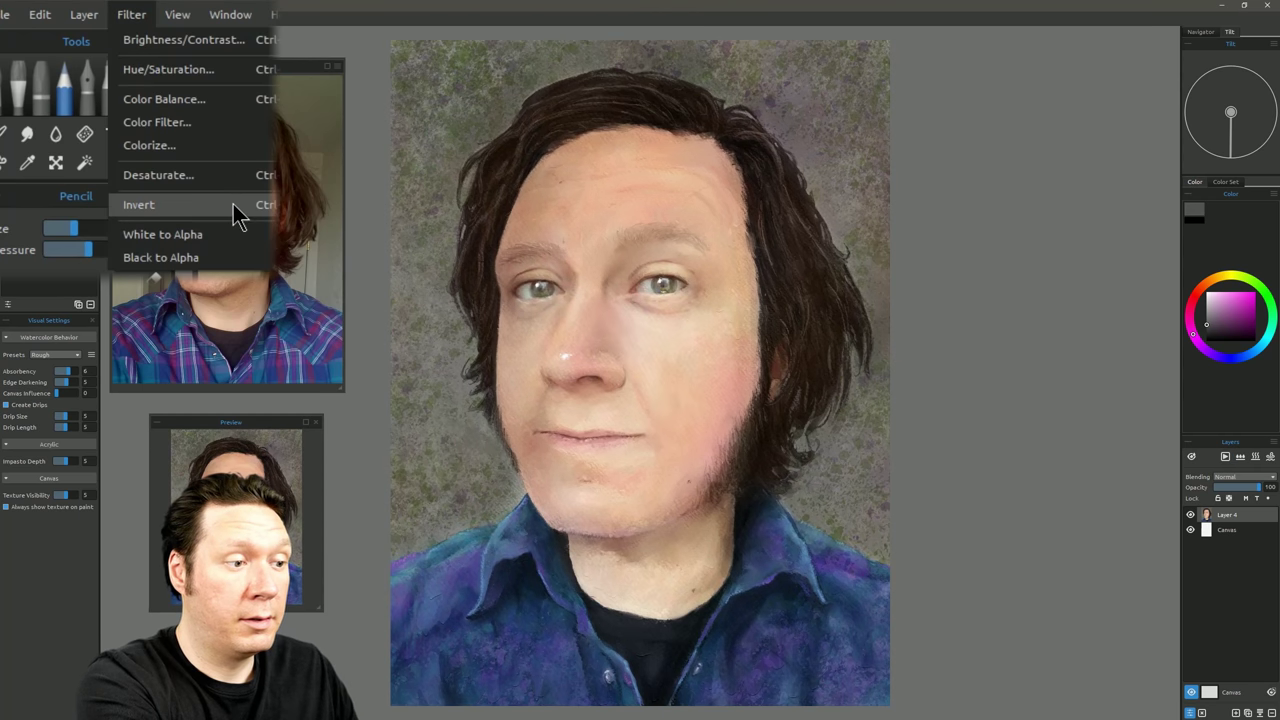
pyautogui.click(233, 204)
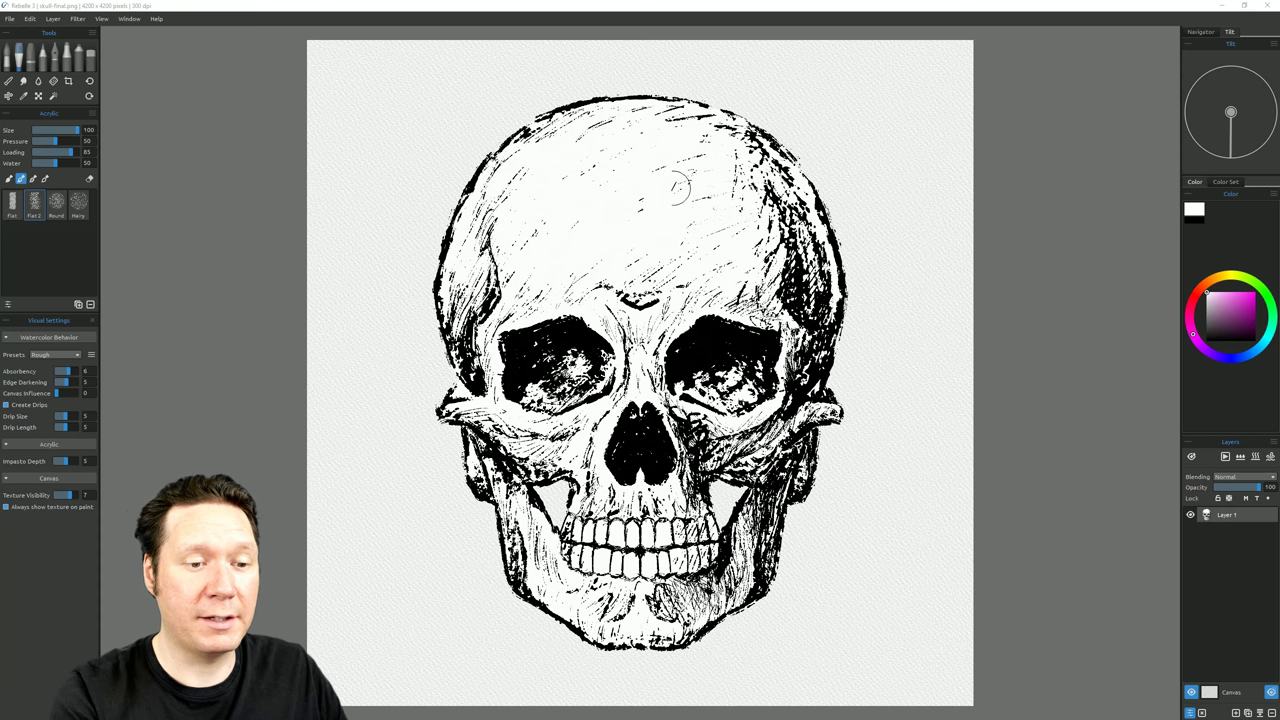
# Add a layer beneath the skull drawing and paint broad magenta watercolor strokes on it around the skull's outline
pyautogui.click(1236, 712)
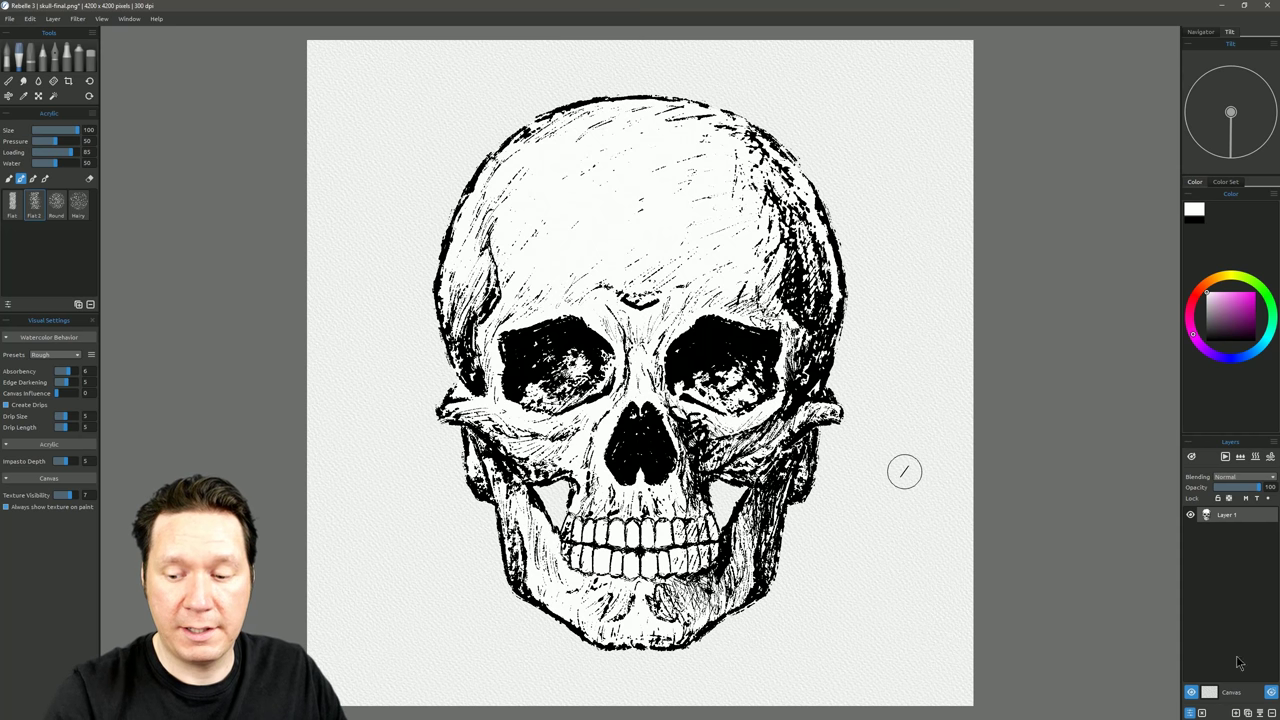
pyautogui.click(1245, 305)
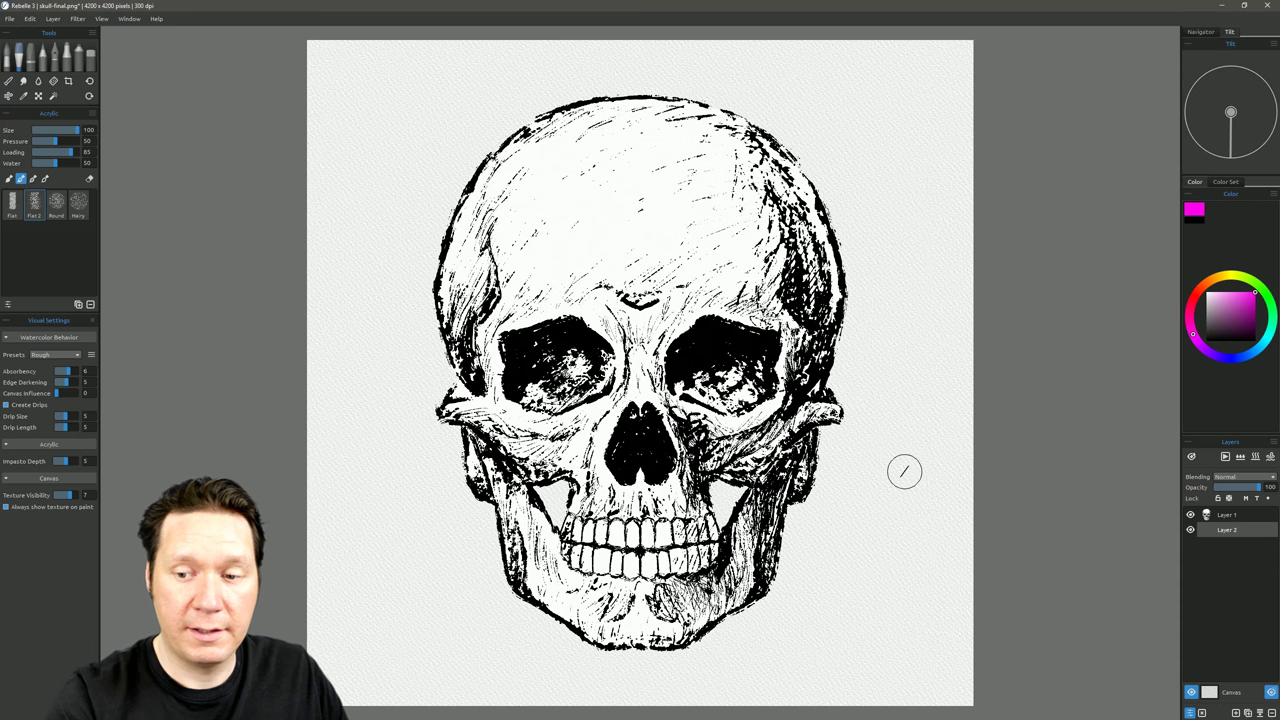
pyautogui.press('w')
pyautogui.moveTo(515, 142)
pyautogui.mouseDown()
pyautogui.moveTo(500, 134)
pyautogui.moveTo(445, 185)
pyautogui.moveTo(400, 375)
pyautogui.moveTo(435, 490)
pyautogui.moveTo(515, 610)
pyautogui.moveTo(683, 645)
pyautogui.moveTo(855, 522)
pyautogui.mouseUp()
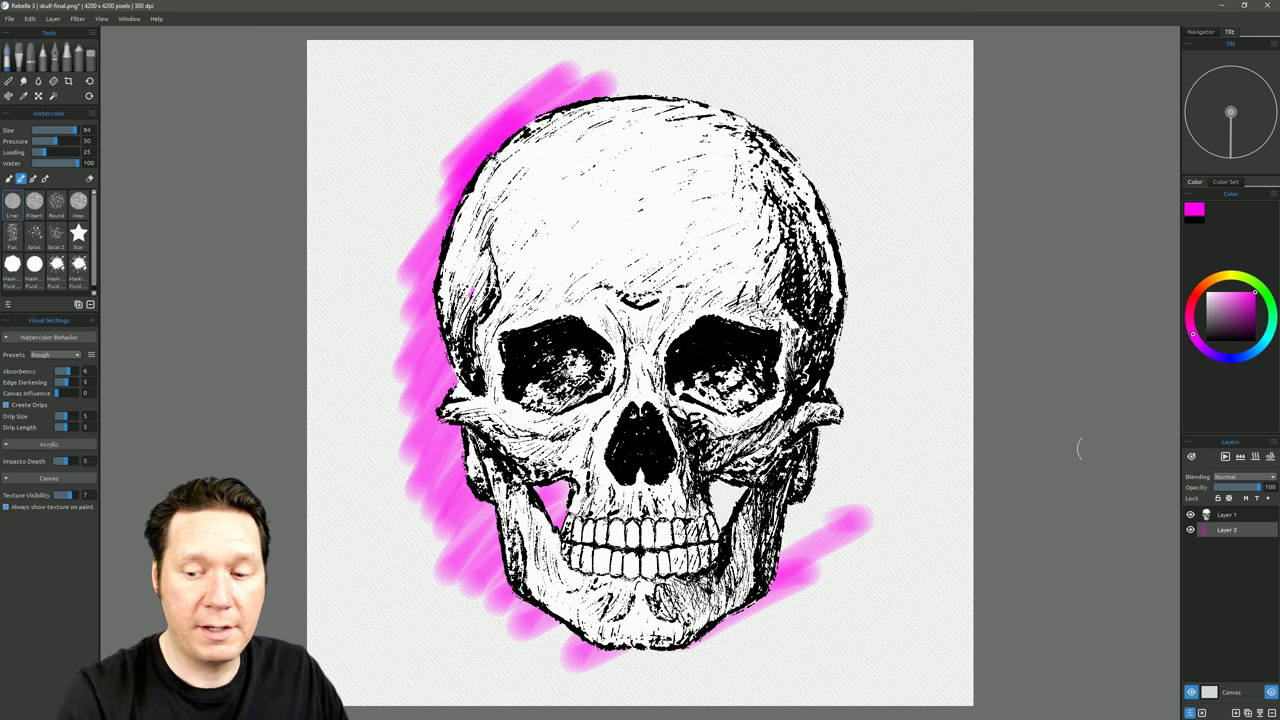
# Toggle the skull layer's visibility off and on to check the magenta paint beneath it
pyautogui.click(1193, 516)
pyautogui.click(1193, 516)
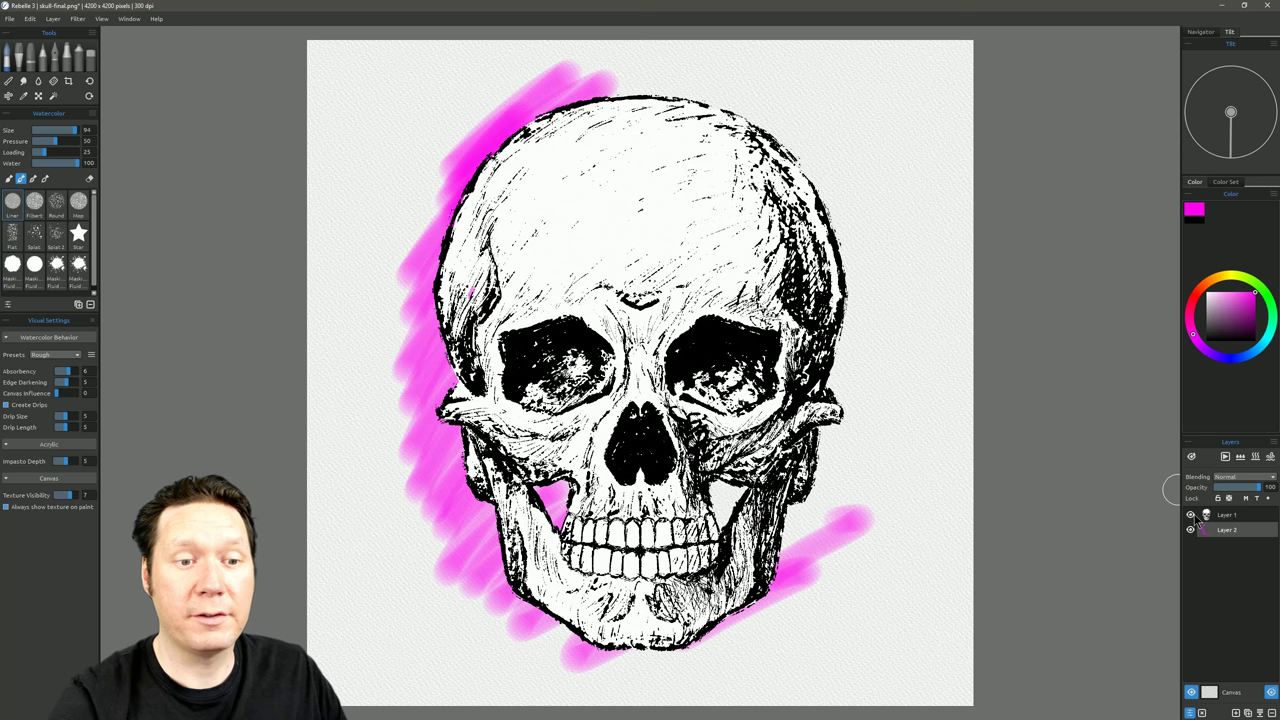
pyautogui.click(1191, 515)
pyautogui.click(1191, 515)
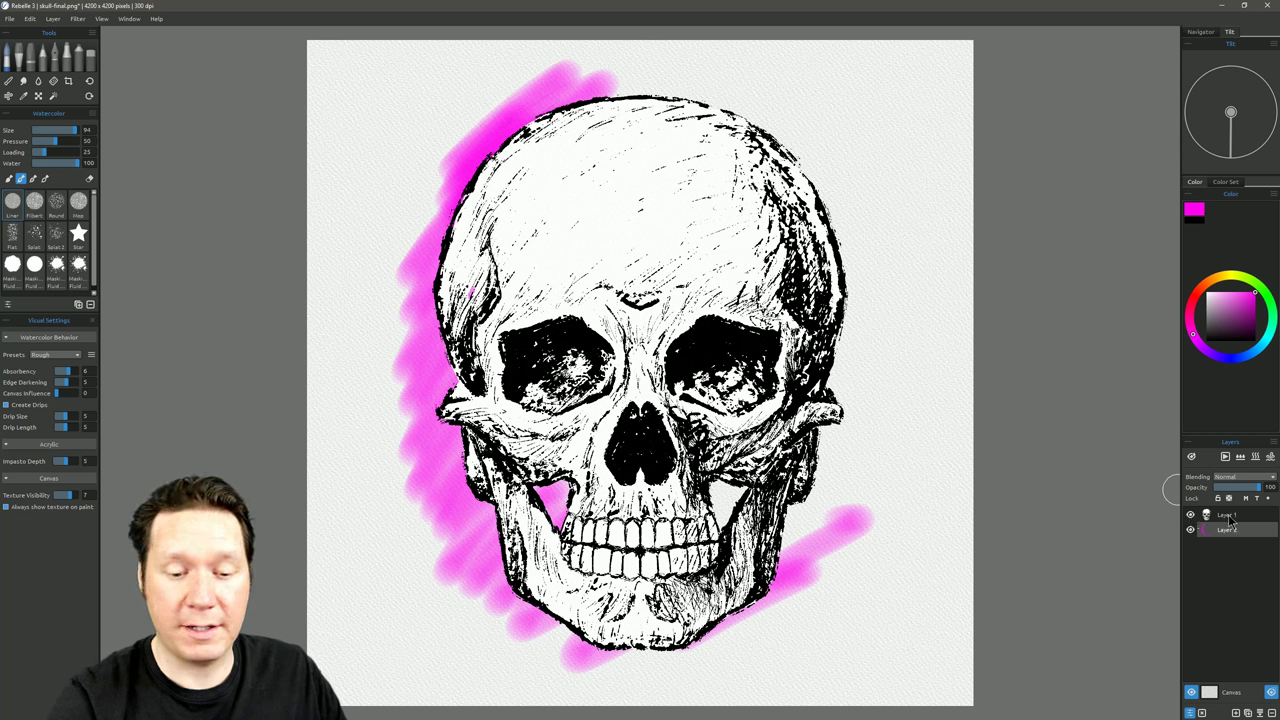
# Apply the White to Alpha filter to the skull layer, Layer 1
pyautogui.click(1228, 516)
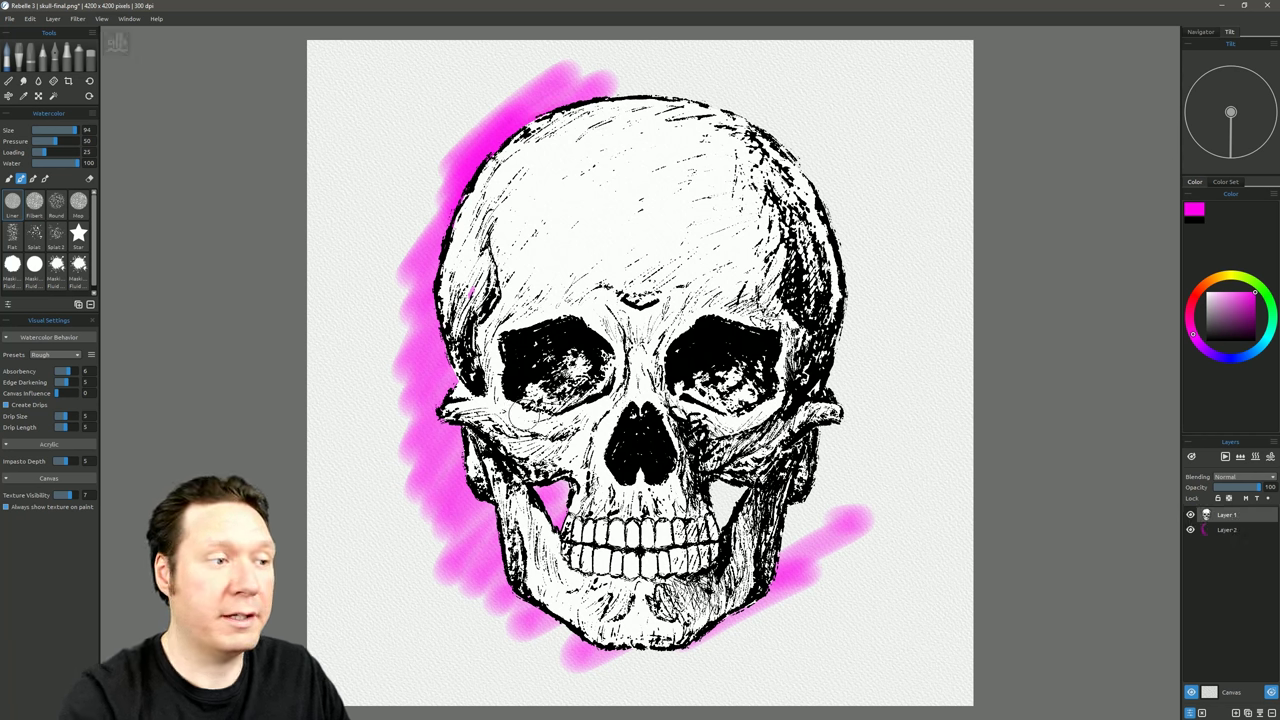
pyautogui.click(77, 18)
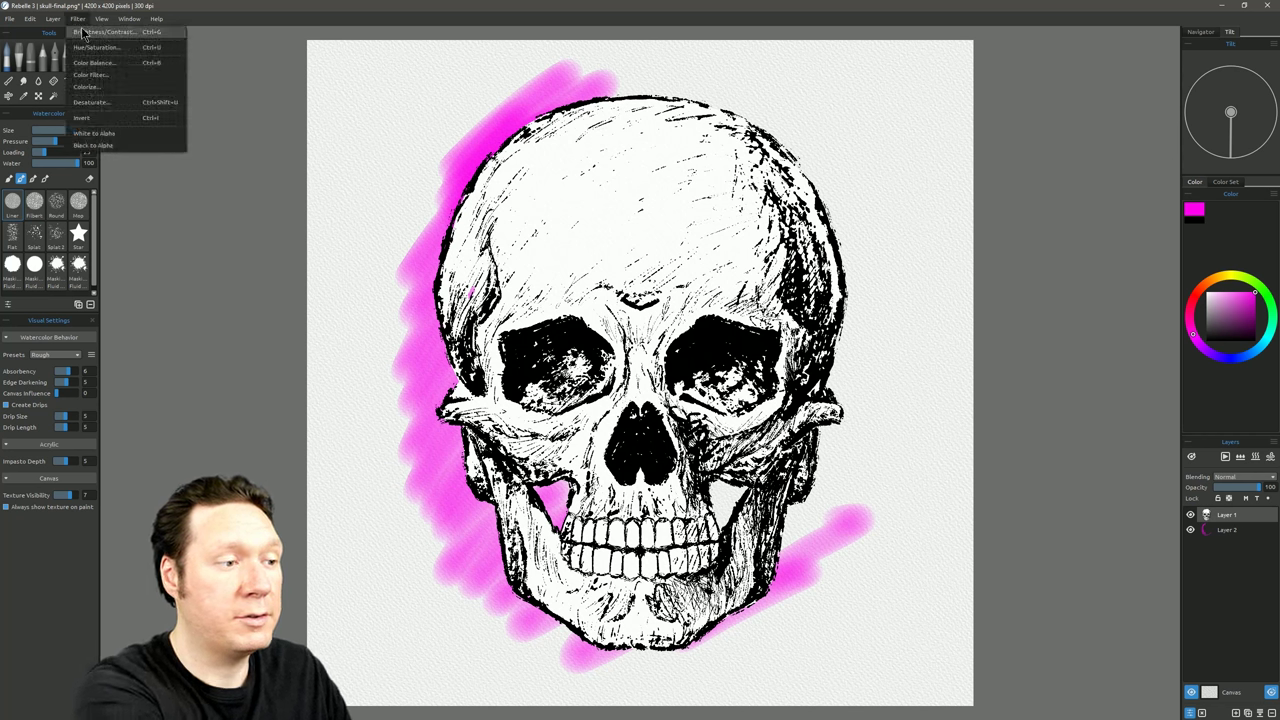
pyautogui.click(100, 134)
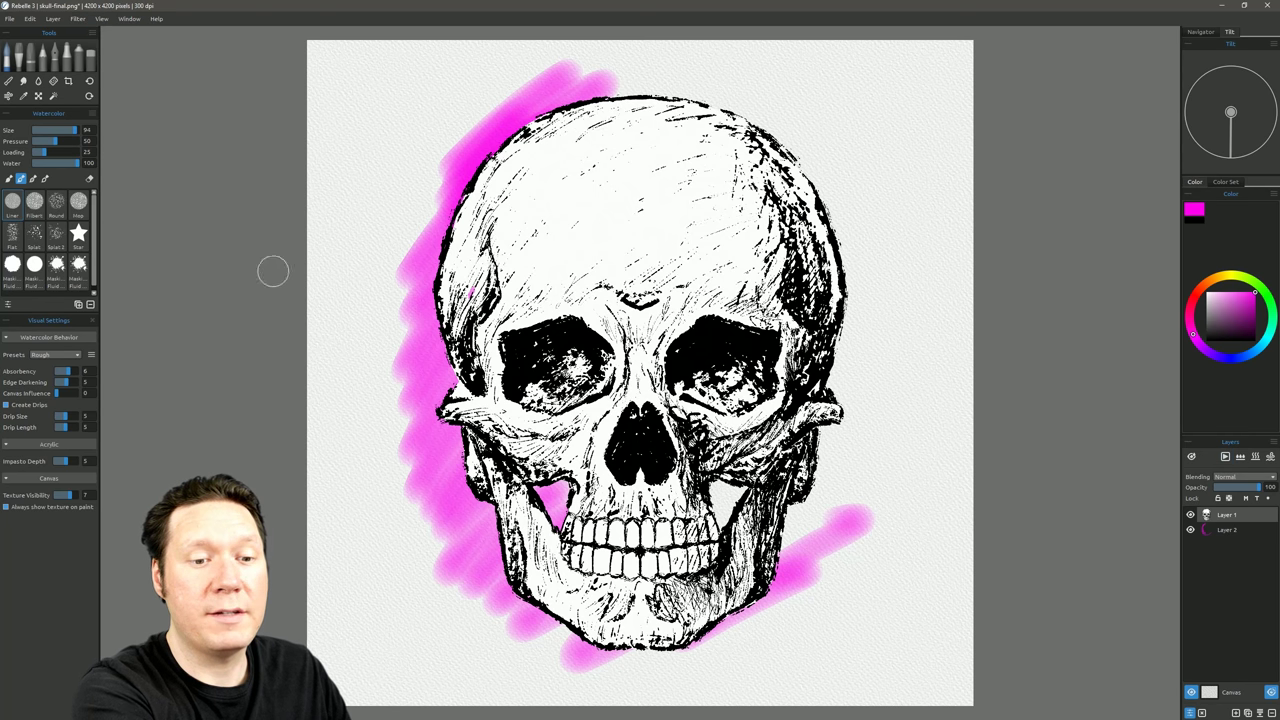